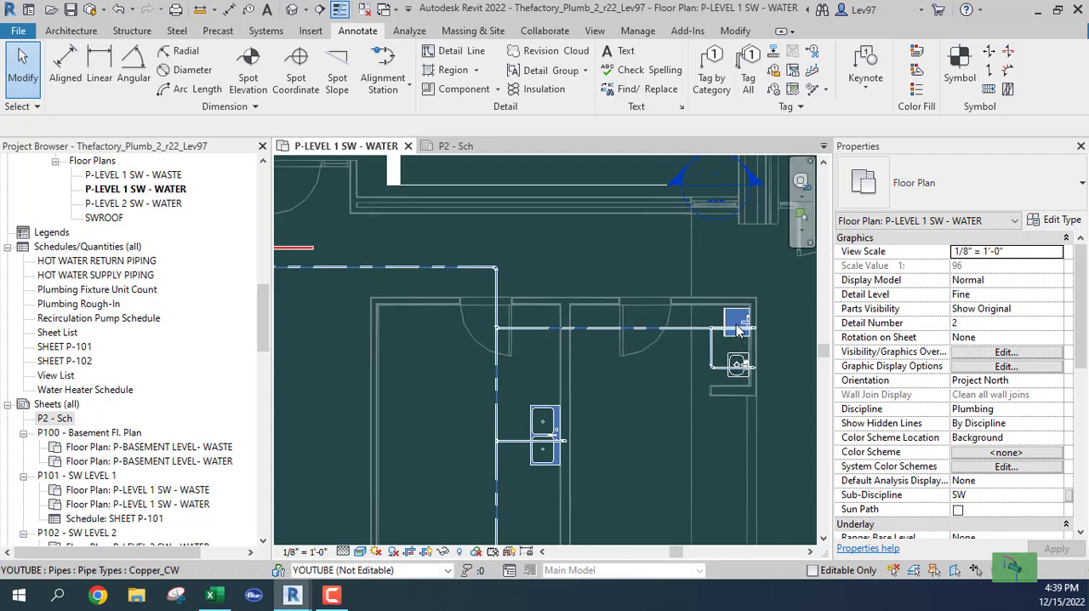
# Step: Look over the mop sink, hand sink and double kitchen sink on the water plan, along with their connected piping
pyautogui.moveTo(600, 432); pyautogui.dragTo(589, 457, button='middle')
pyautogui.scroll(1, 672, 342)
pyautogui.scroll(2, 672, 336)
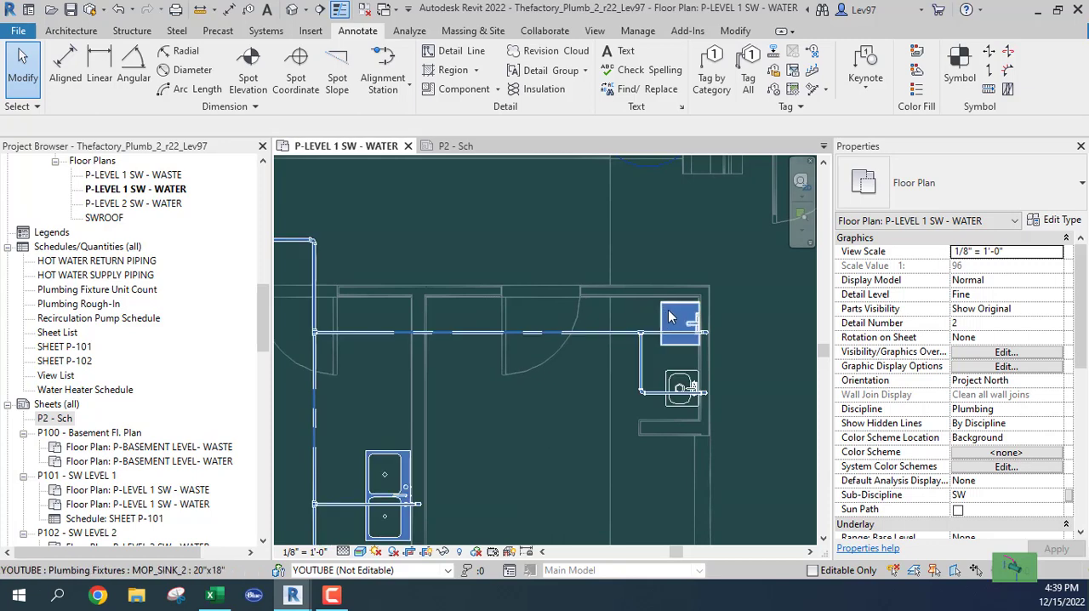
pyautogui.moveTo(523, 457); pyautogui.dragTo(656, 258, button='middle')
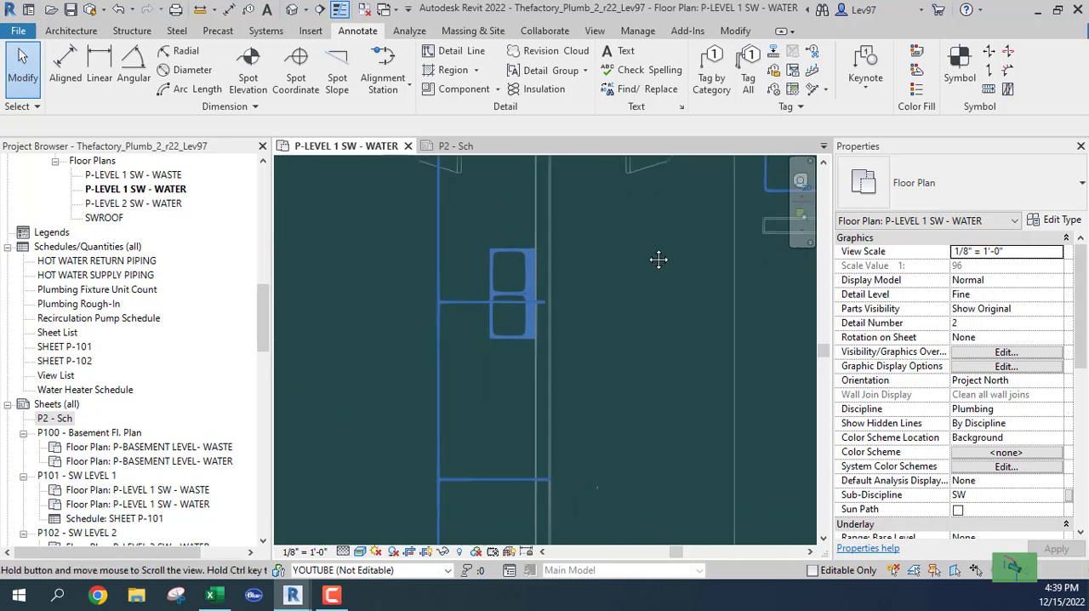
pyautogui.scroll(-2, 578, 364)
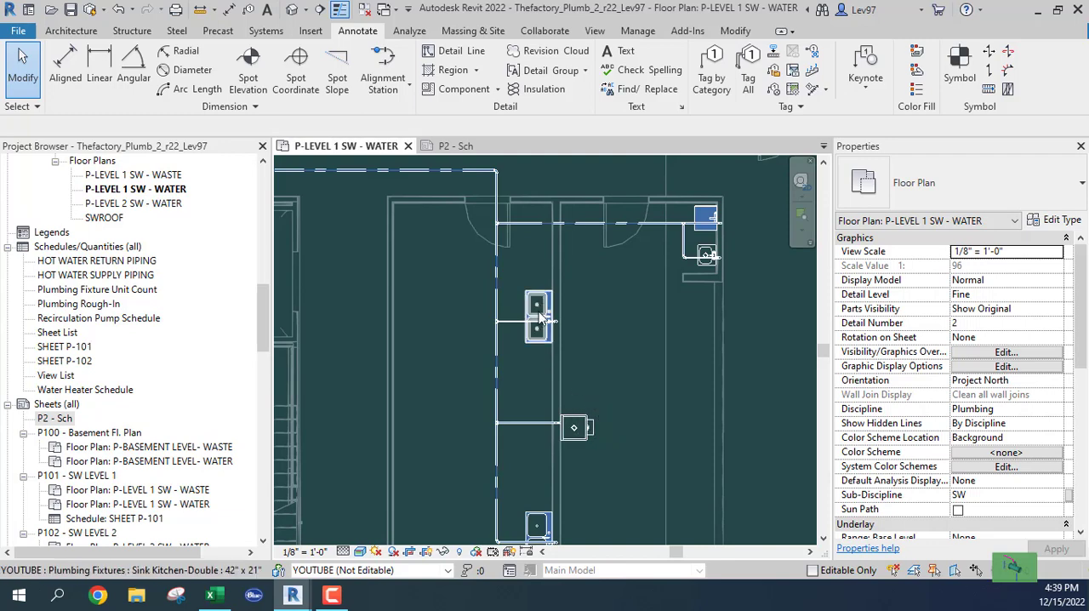
pyautogui.moveTo(546, 412); pyautogui.dragTo(550, 468, button='middle')
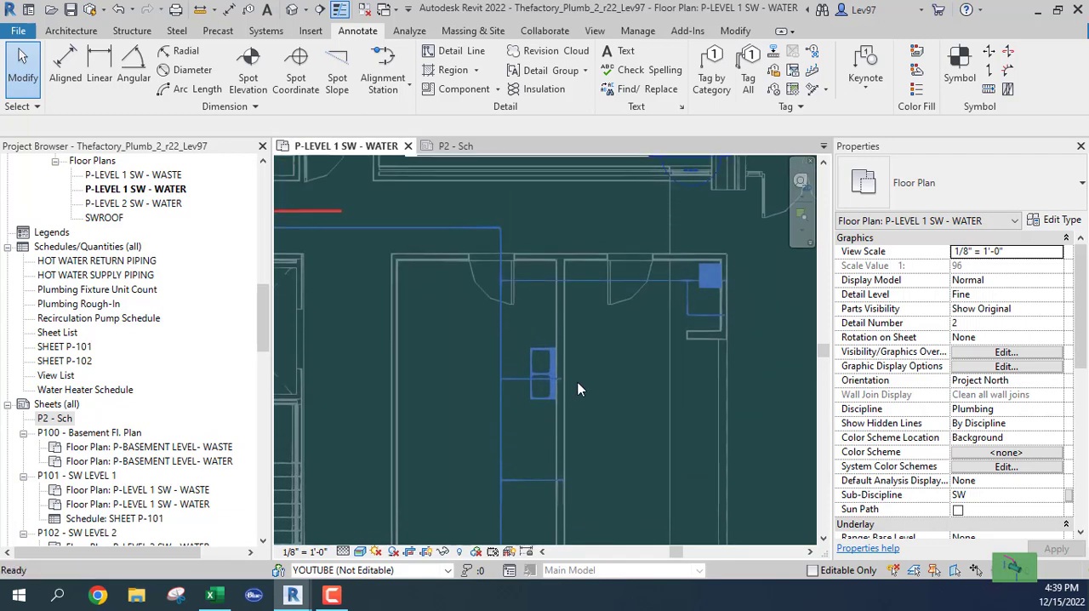
pyautogui.moveTo(577, 389); pyautogui.dragTo(508, 287, button='middle')
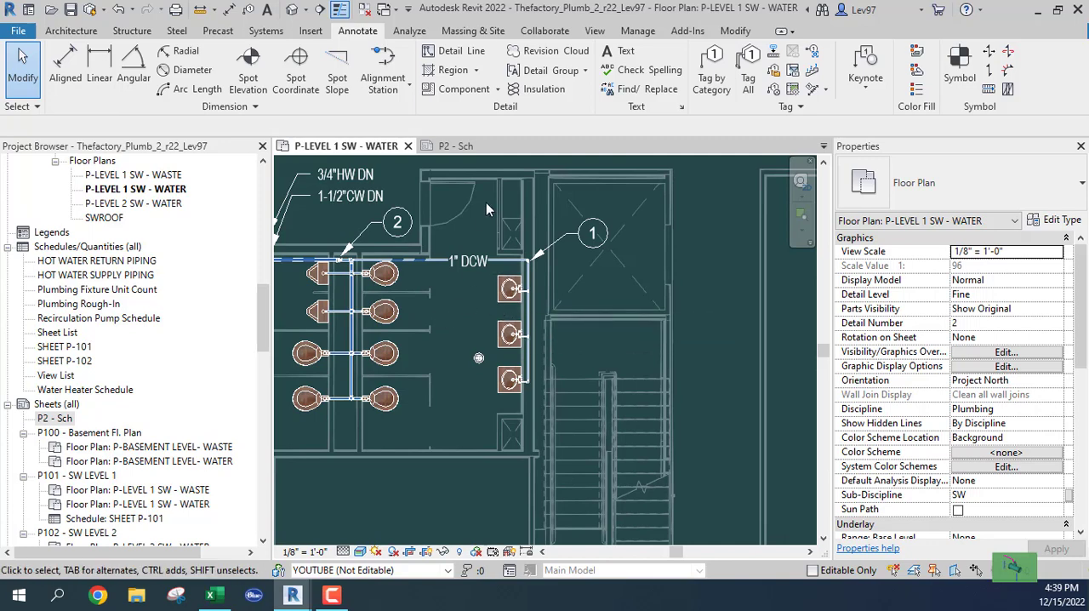
# Step: Start Tag by Category, set the leader type to Free End, and turn the leader off
pyautogui.click(709, 81)
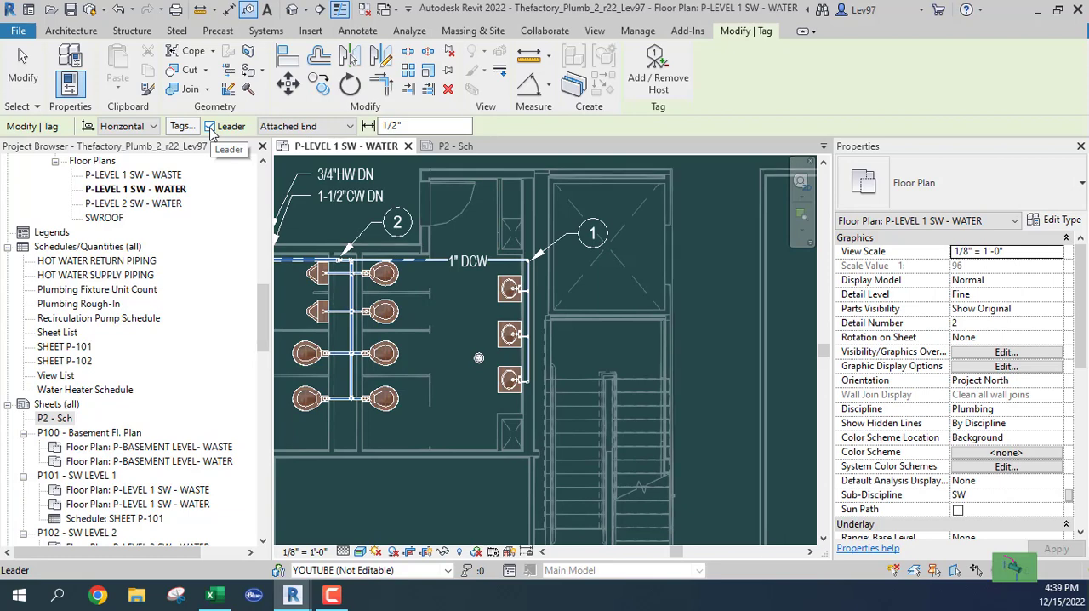
pyautogui.click(210, 127)
pyautogui.click(210, 127)
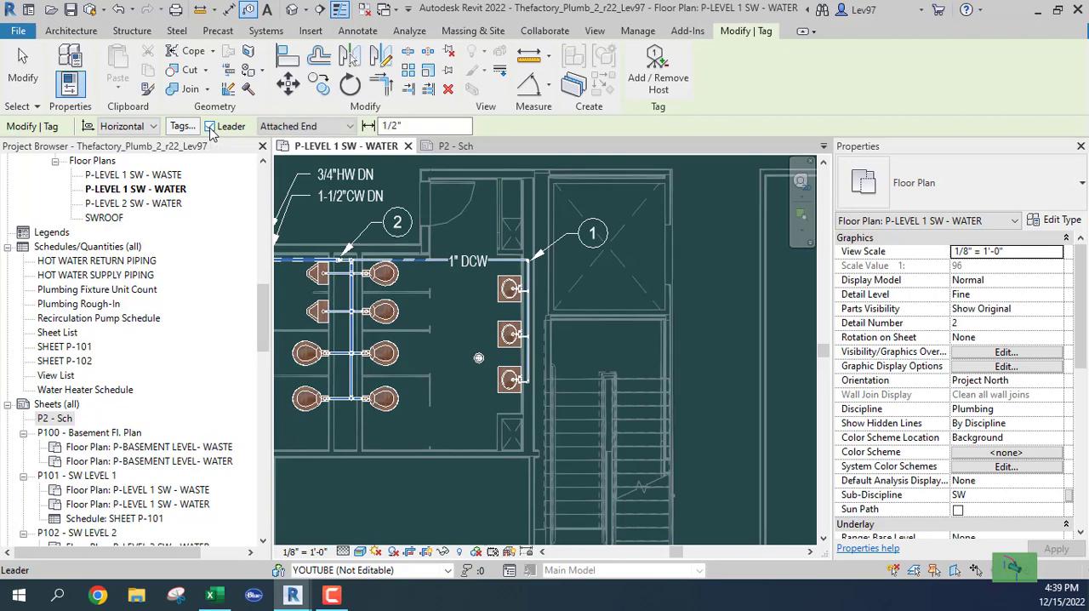
pyautogui.click(324, 127)
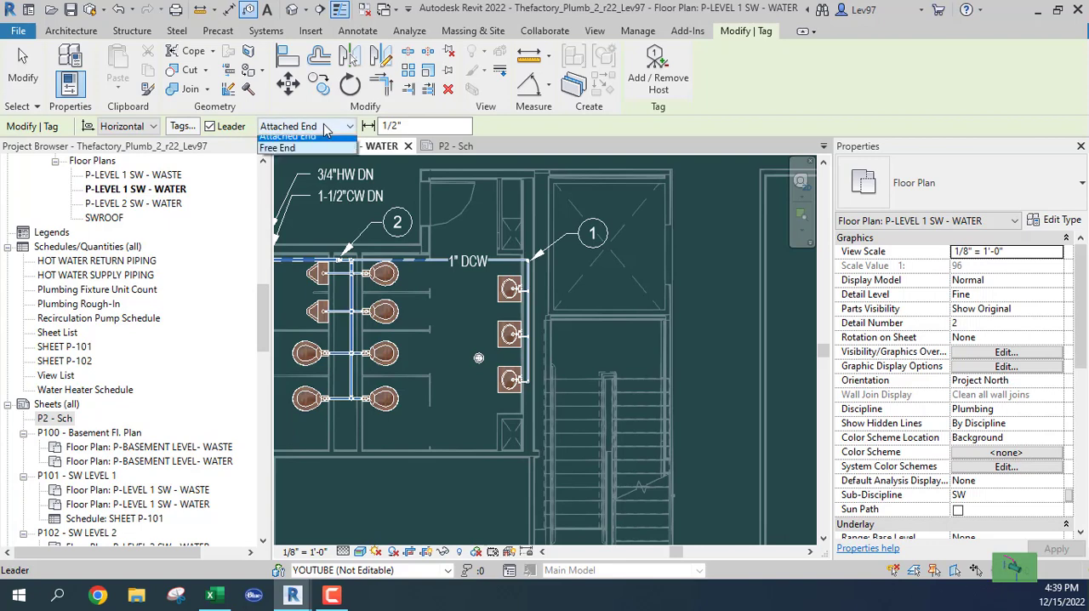
pyautogui.click(285, 155)
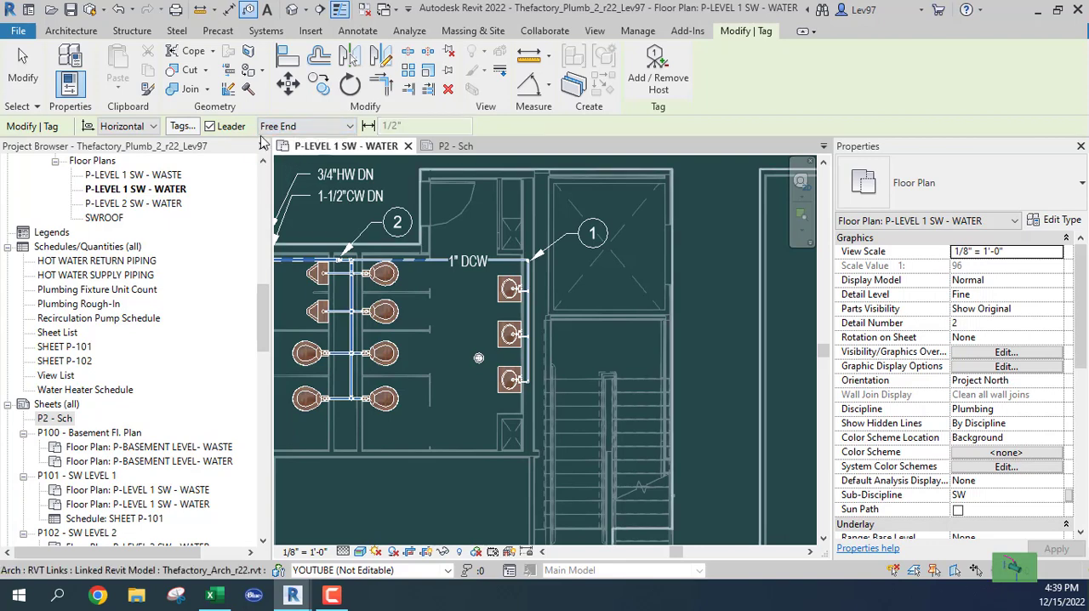
pyautogui.click(209, 129)
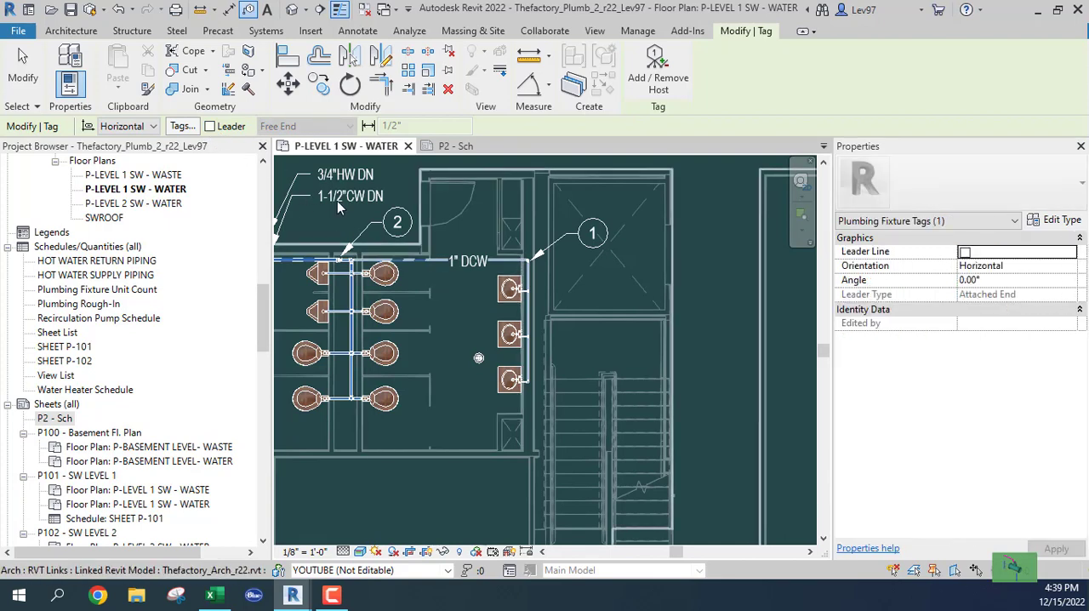
# Step: Tag the uppermost restroom lavatory and place its tag in the clear space left of the fixture
pyautogui.scroll(4, 502, 304)
pyautogui.click(510, 294)
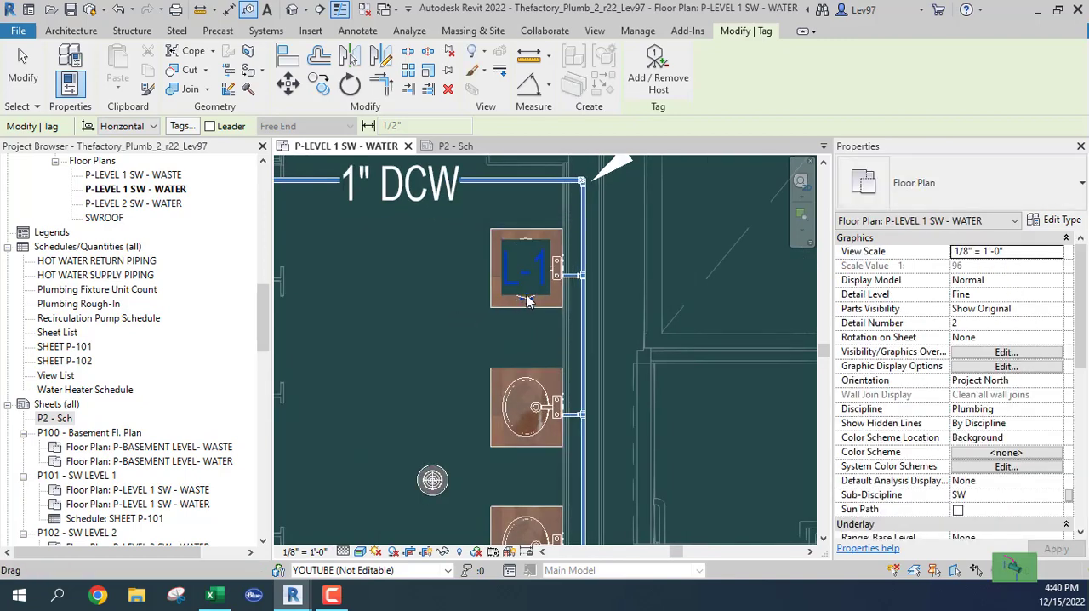
pyautogui.moveTo(526, 298); pyautogui.dragTo(457, 302)
# Step: Tag the floor drain near the lavatories and shift its tag clear of the drain symbol
pyautogui.scroll(-1, 444, 336)
pyautogui.scroll(-1, 444, 336)
pyautogui.moveTo(442, 337); pyautogui.dragTo(516, 257, button='middle')
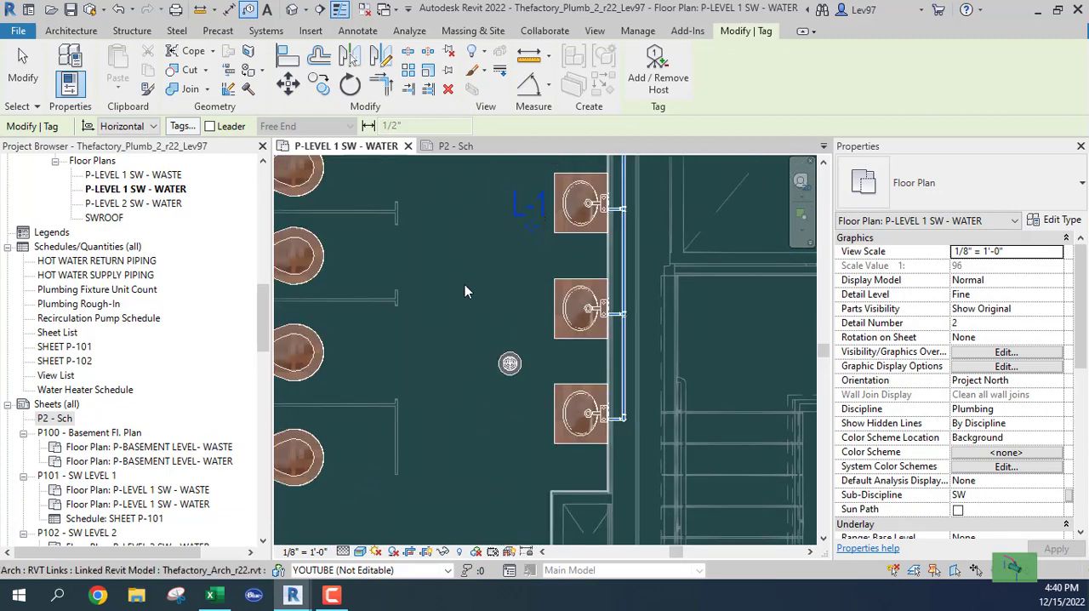
pyautogui.click(508, 368)
pyautogui.click(505, 353)
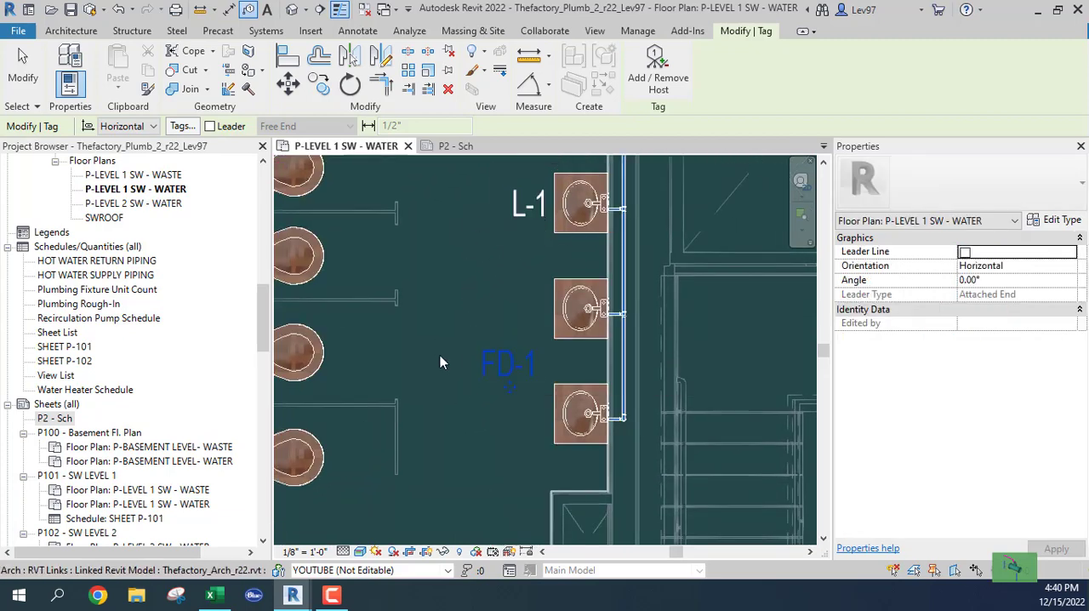
pyautogui.moveTo(511, 387); pyautogui.dragTo(482, 347)
# Step: Tag the third water closet down in the right-hand row and place its tag right of the fixture
pyautogui.moveTo(506, 388); pyautogui.dragTo(699, 354, button='middle')
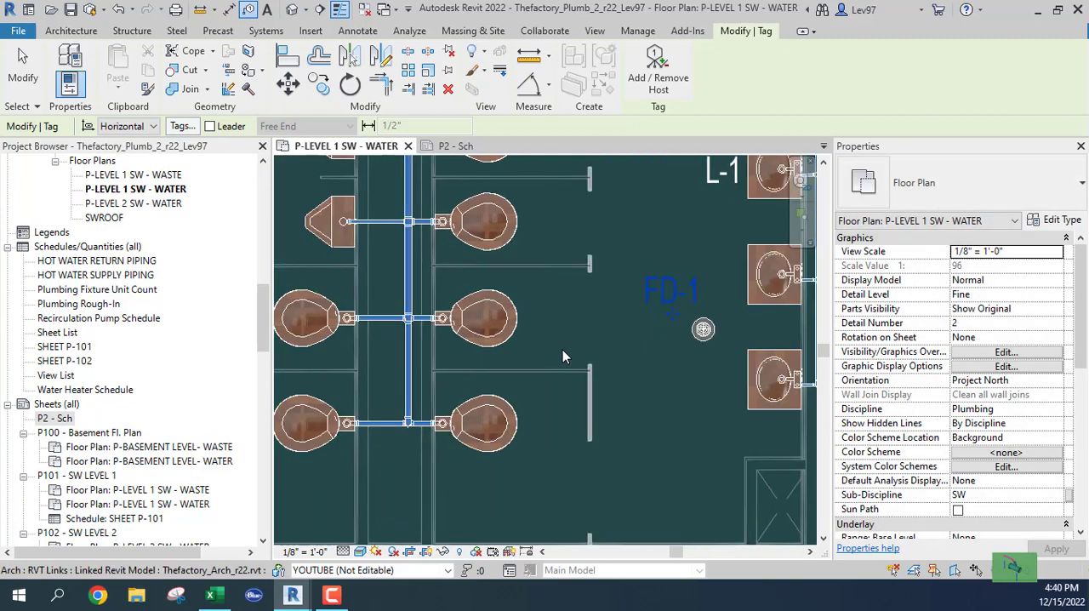
pyautogui.click(503, 337)
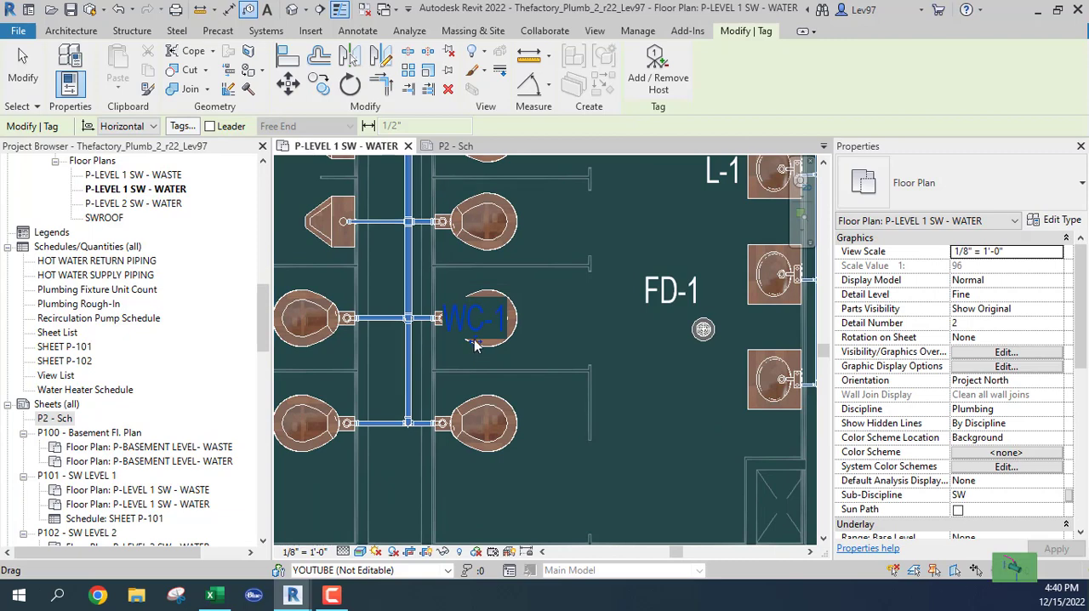
pyautogui.moveTo(474, 345); pyautogui.dragTo(557, 341)
pyautogui.click(626, 358)
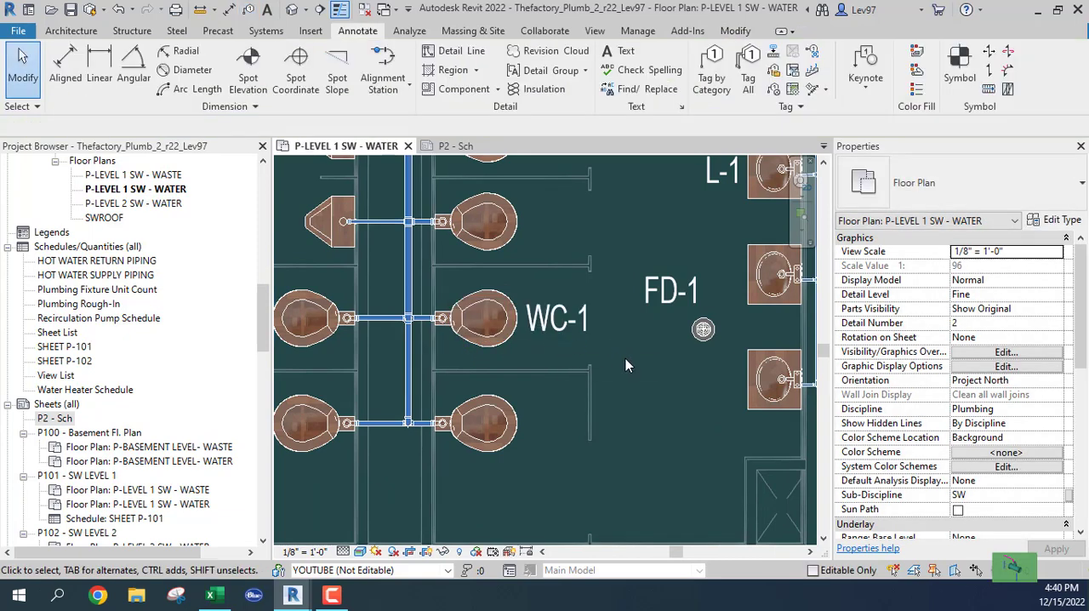
# Step: Inspect the tagged water closet's Type Mark in its type properties and close them without changes
pyautogui.click(489, 349)
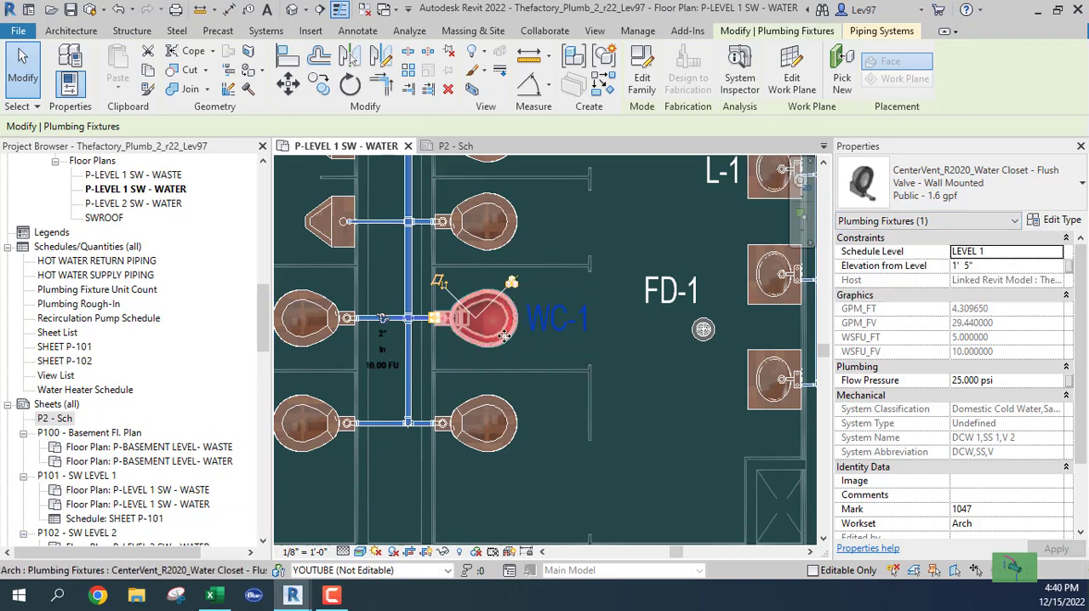
pyautogui.click(1068, 222)
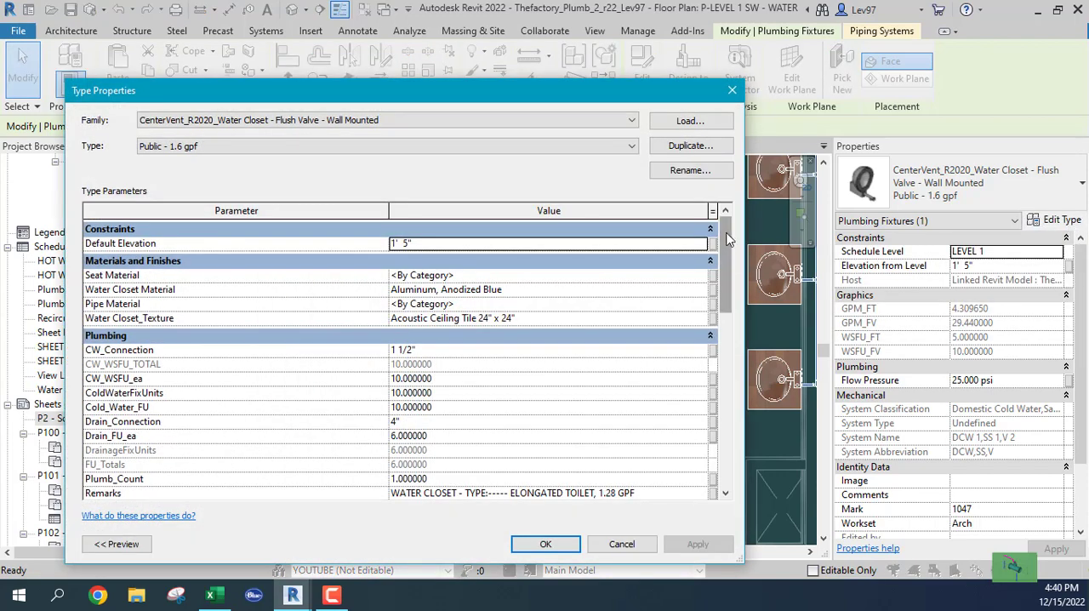
pyautogui.moveTo(728, 239); pyautogui.dragTo(730, 419)
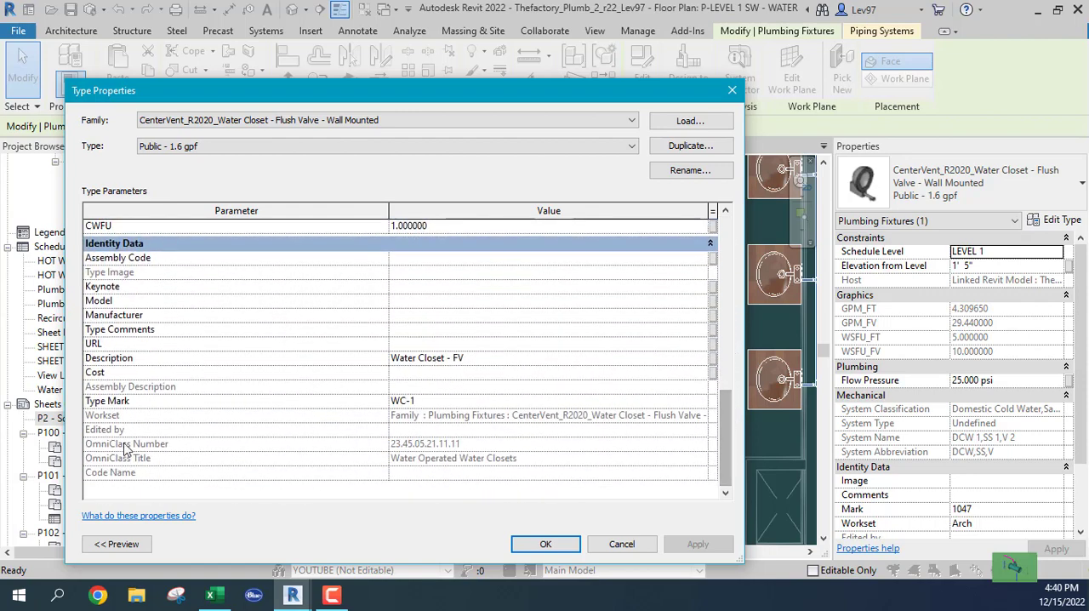
pyautogui.click(424, 405)
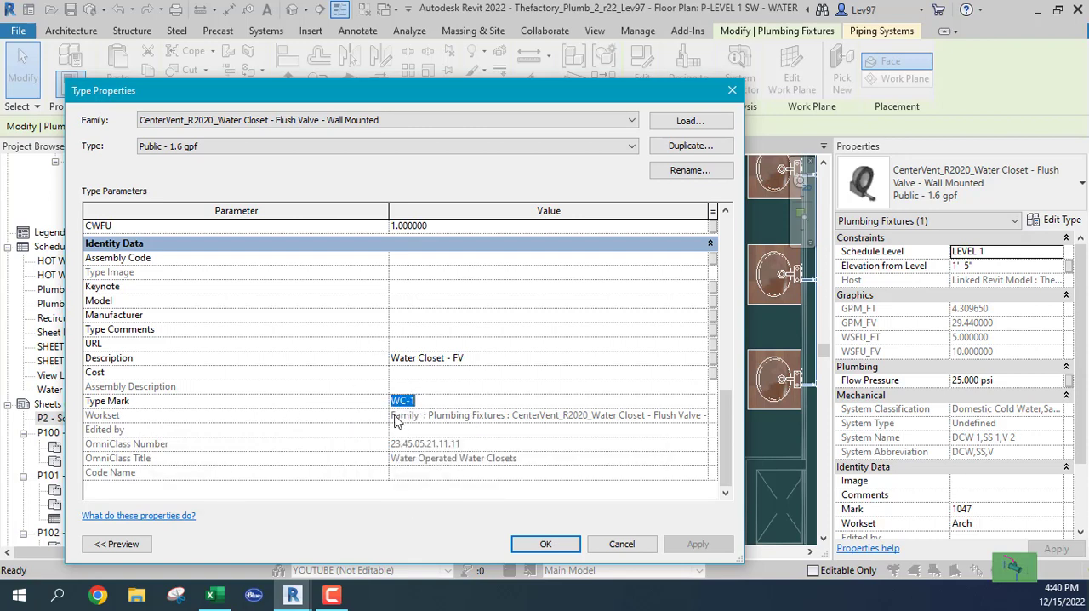
pyautogui.click(621, 544)
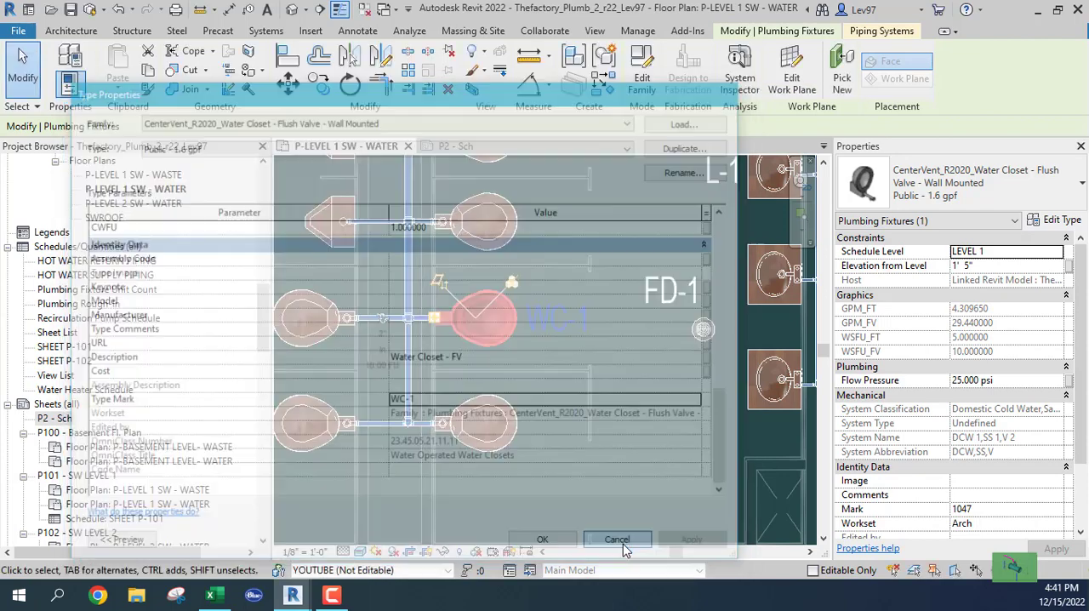
pyautogui.click(583, 456)
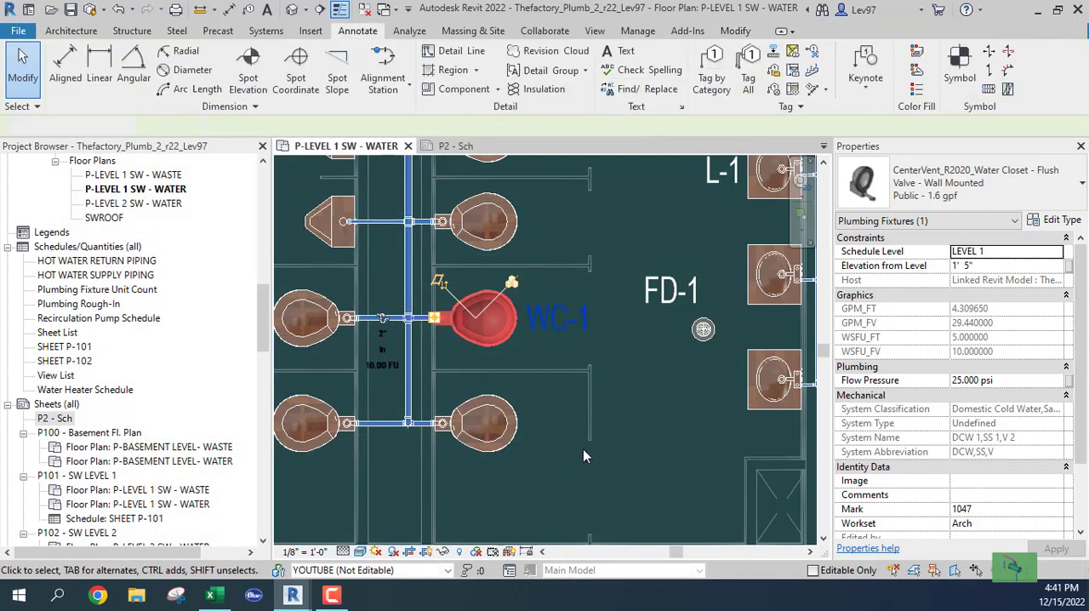
# Step: Delete the three fixture tags from the lavatory, floor drain and water closet
pyautogui.scroll(-3, 644, 424)
pyautogui.moveTo(653, 410); pyautogui.dragTo(459, 464, button='middle')
pyautogui.click(503, 317)
pyautogui.keyDown('ctrl'); pyautogui.click(470, 392); pyautogui.keyUp('ctrl')
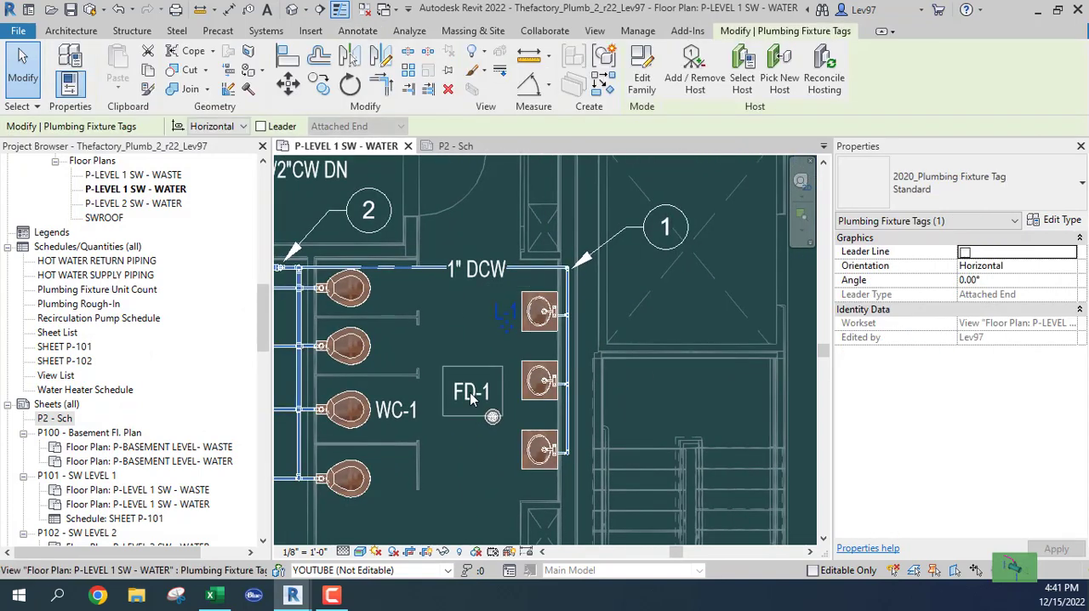
pyautogui.keyDown('ctrl'); pyautogui.click(393, 427); pyautogui.keyUp('ctrl')
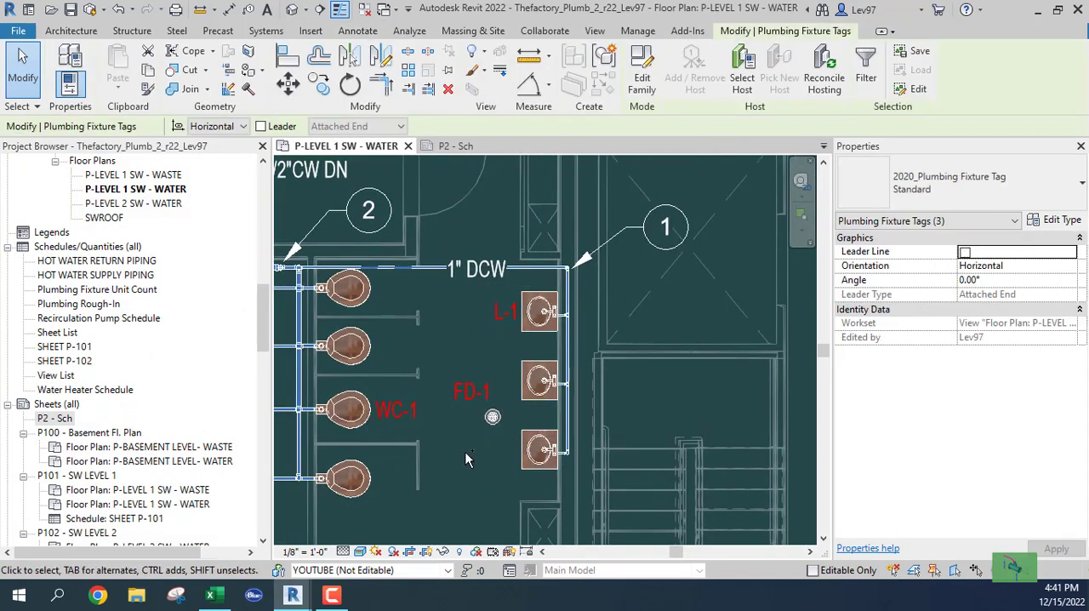
pyautogui.press('Delete')
# Step: Set the Type Mark of the 20"x18" mop sink type to MS
pyautogui.scroll(-1, 509, 455)
pyautogui.scroll(-2, 512, 452)
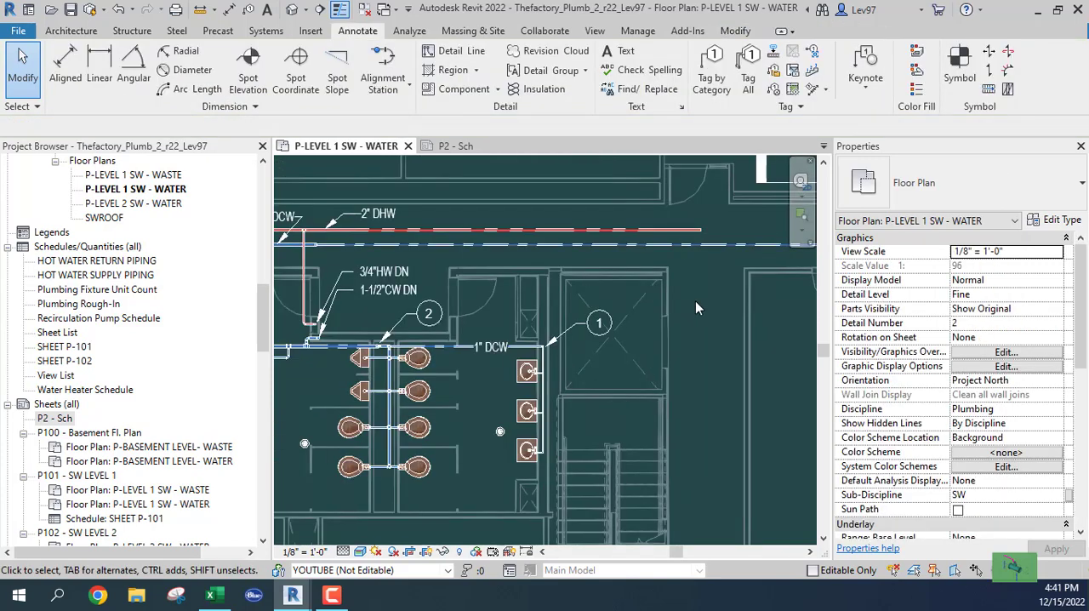
pyautogui.moveTo(697, 304); pyautogui.dragTo(364, 371, button='middle')
pyautogui.moveTo(449, 400); pyautogui.dragTo(351, 391, button='middle')
pyautogui.scroll(3, 570, 344)
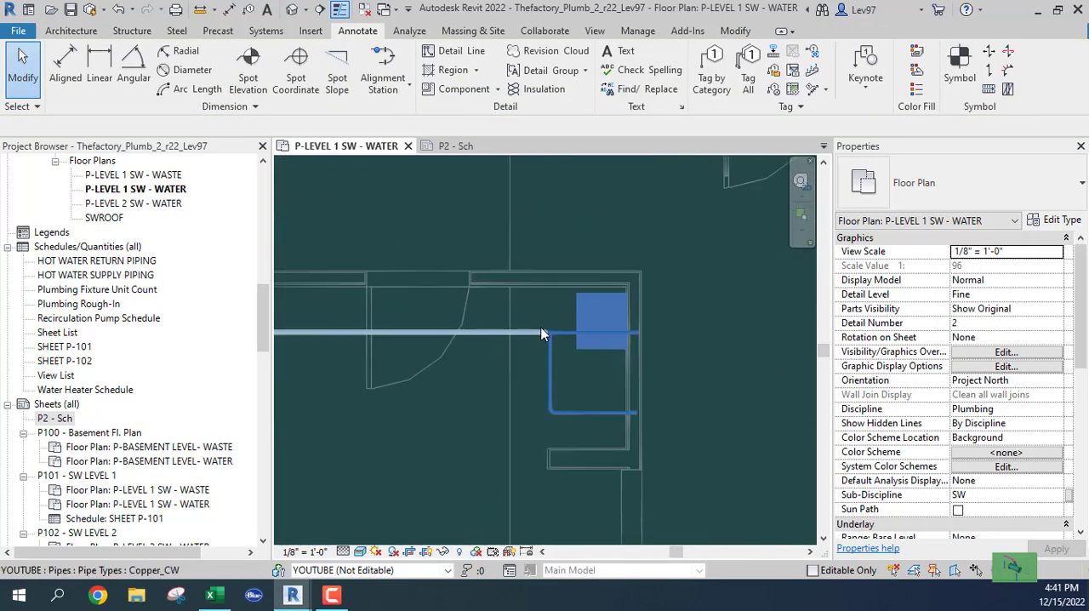
pyautogui.click(582, 308)
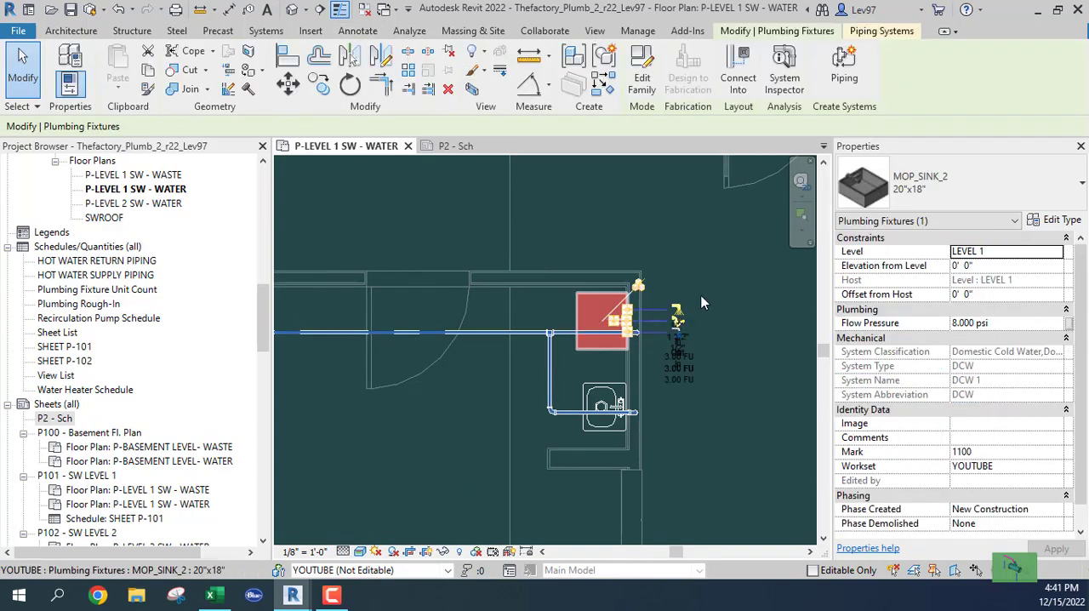
pyautogui.click(1059, 221)
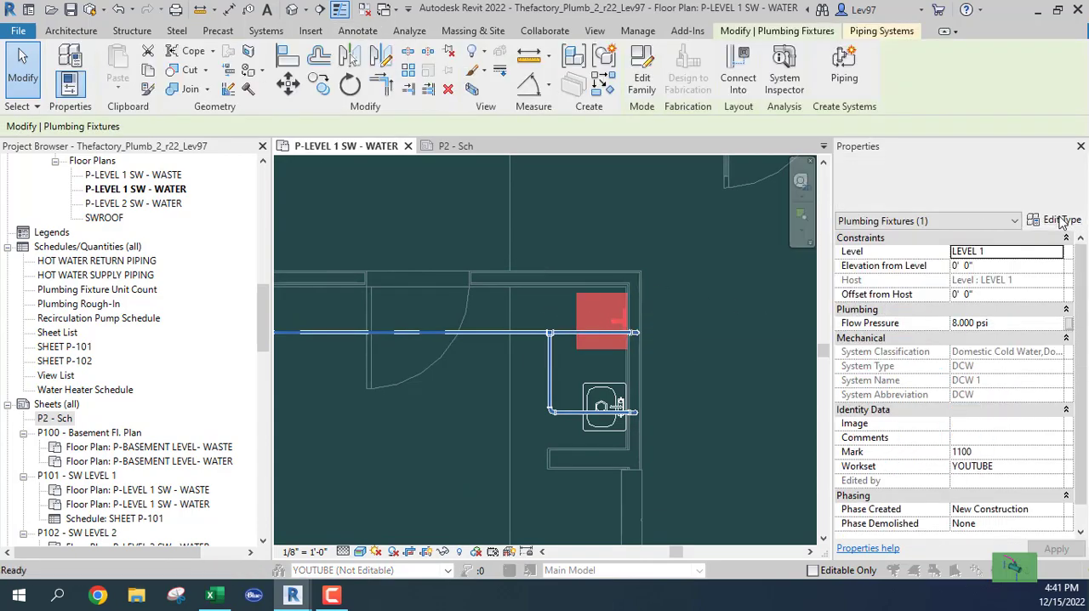
pyautogui.moveTo(728, 255); pyautogui.dragTo(726, 457)
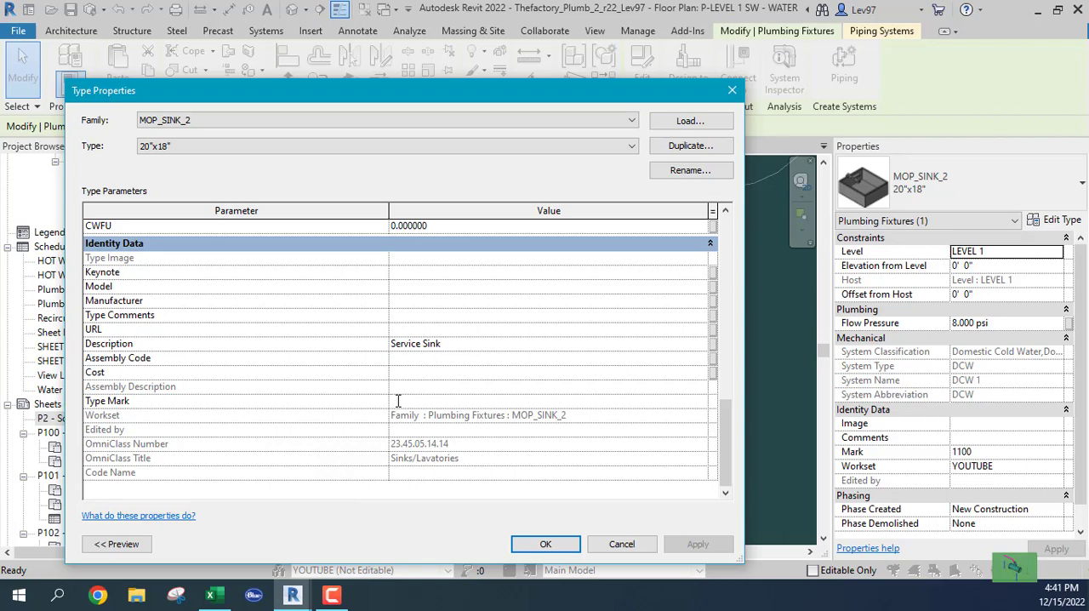
pyautogui.write('MS')
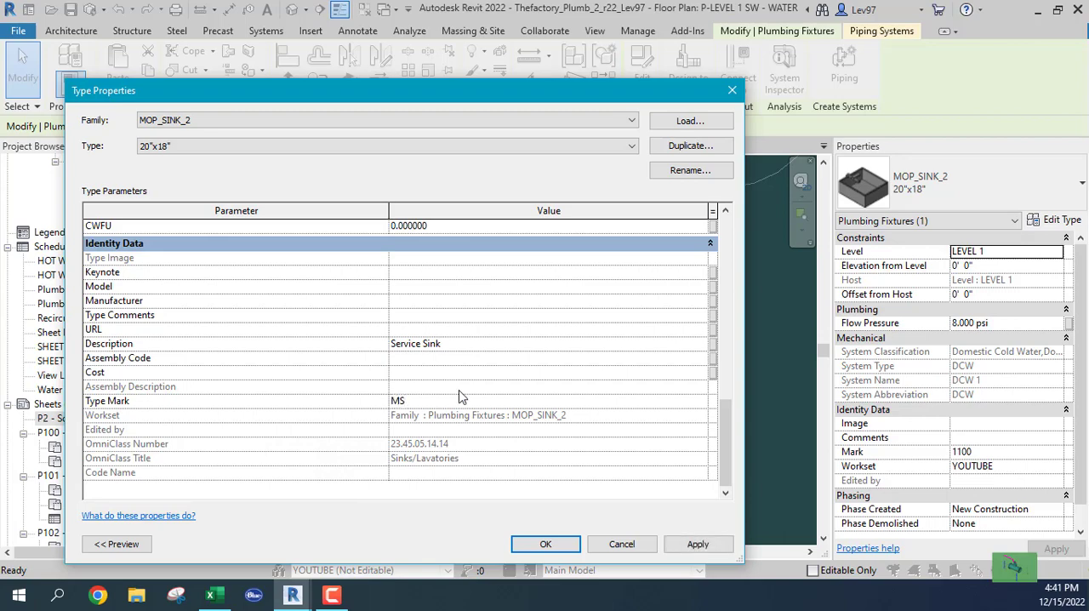
pyautogui.click(545, 543)
# Step: Set the Type Mark of the hand sink type below the mop sink to HS
pyautogui.click(587, 415)
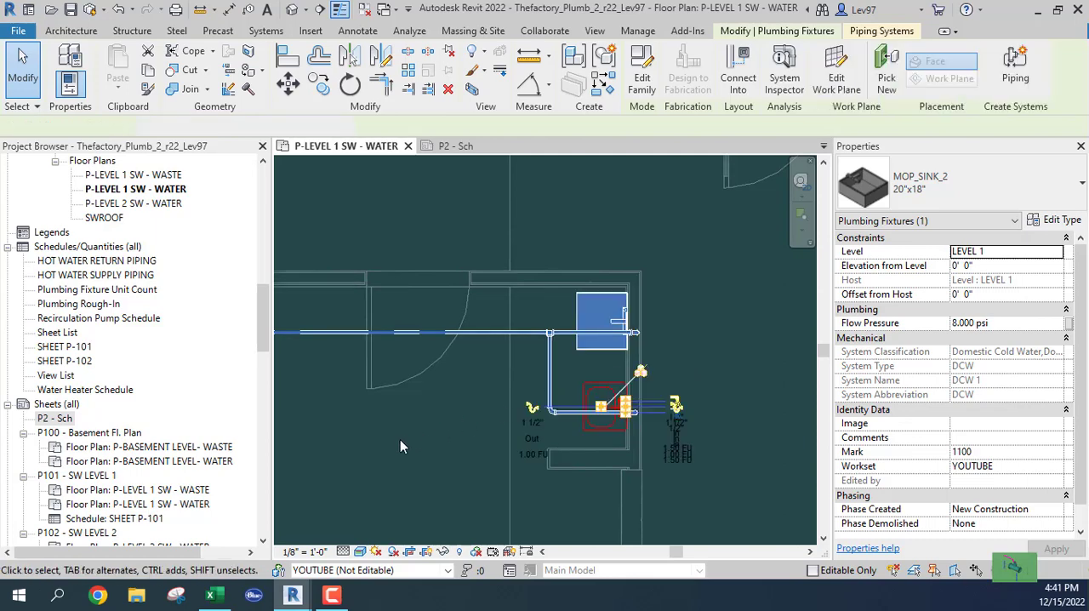
pyautogui.click(1061, 221)
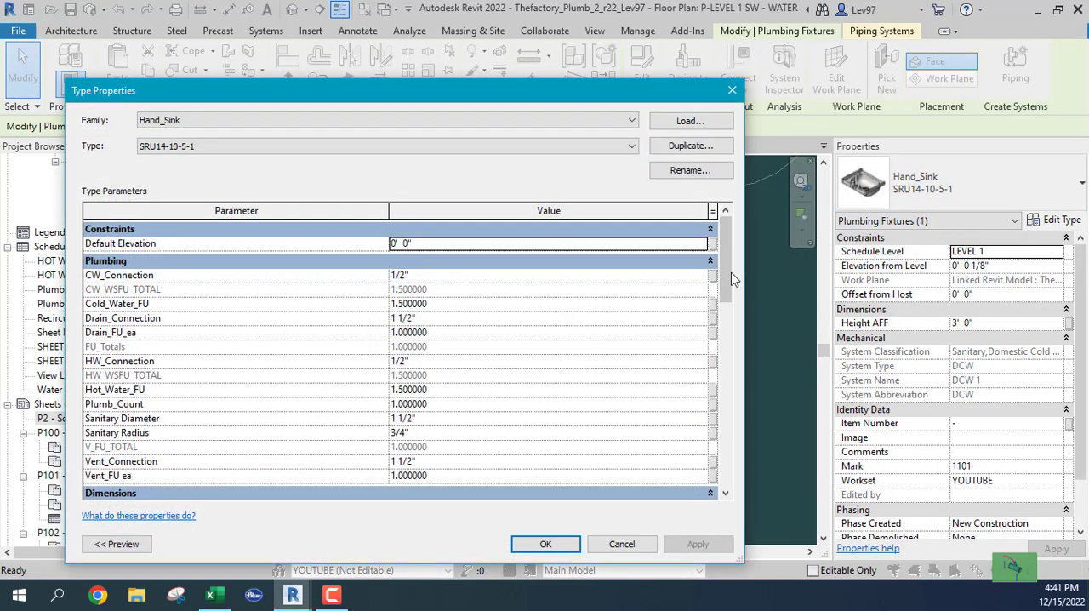
pyautogui.moveTo(727, 276); pyautogui.dragTo(718, 466)
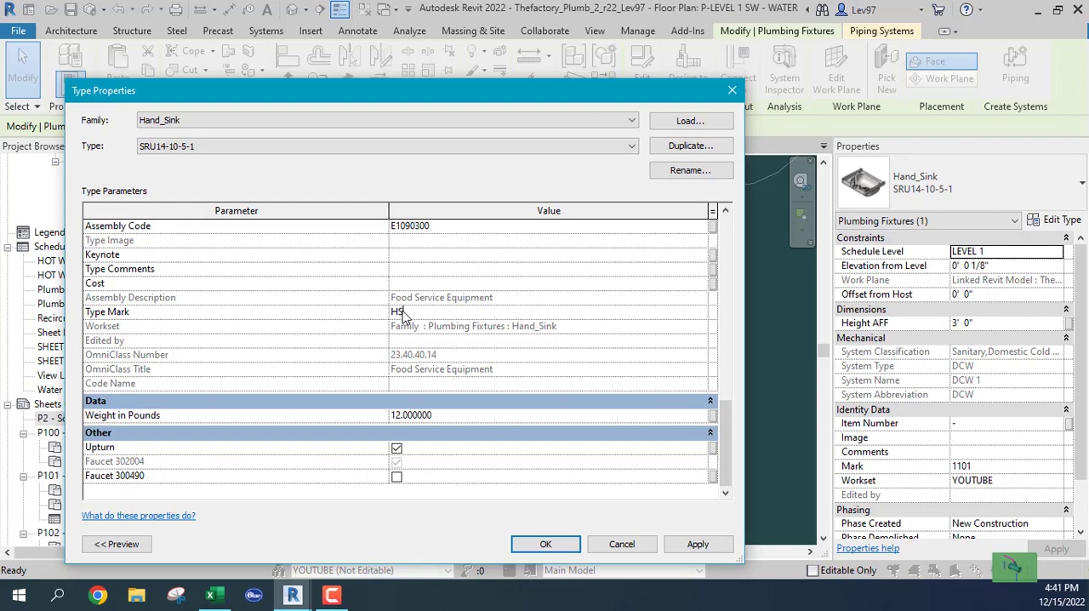
pyautogui.click(546, 544)
# Step: Set the Type Mark of the 42" x 21" double kitchen sink type to KS
pyautogui.scroll(-2, 438, 454)
pyautogui.moveTo(473, 442); pyautogui.dragTo(650, 268, button='middle')
pyautogui.click(464, 314)
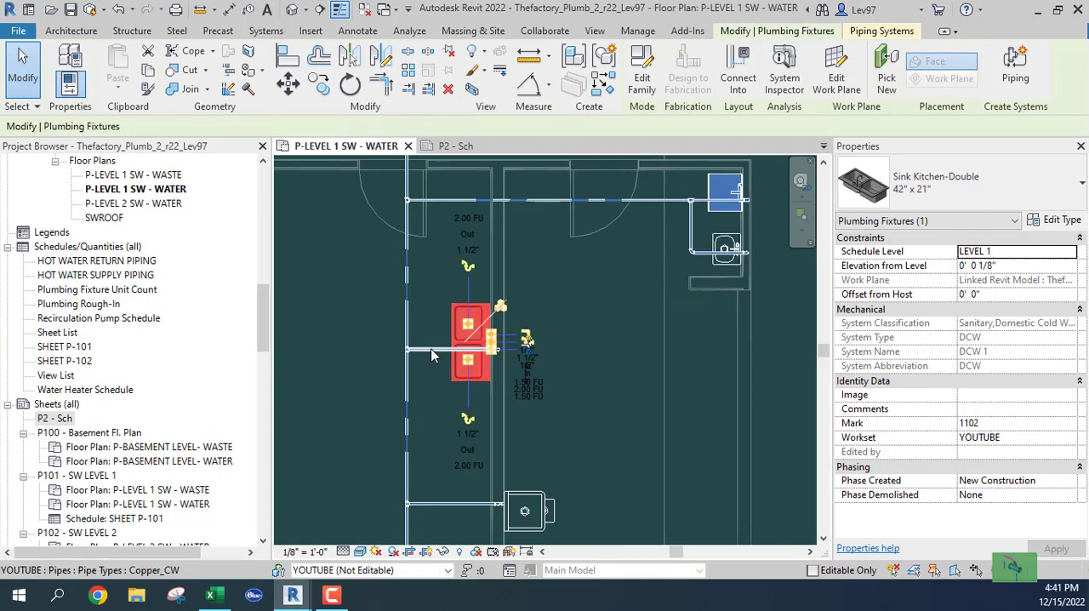
pyautogui.click(1058, 222)
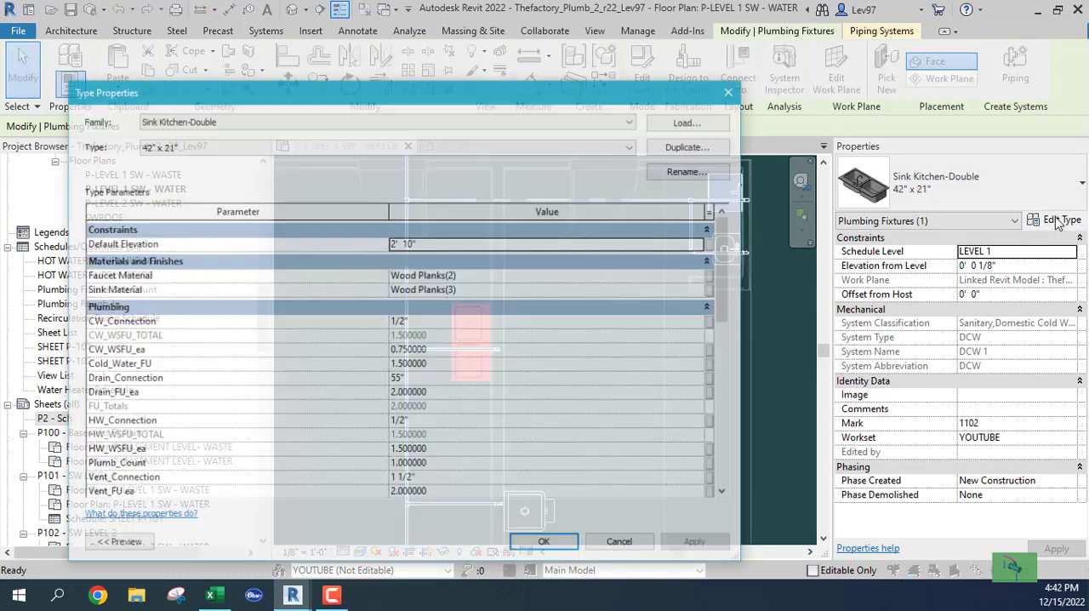
pyautogui.moveTo(727, 258); pyautogui.dragTo(721, 435)
pyautogui.click(408, 401)
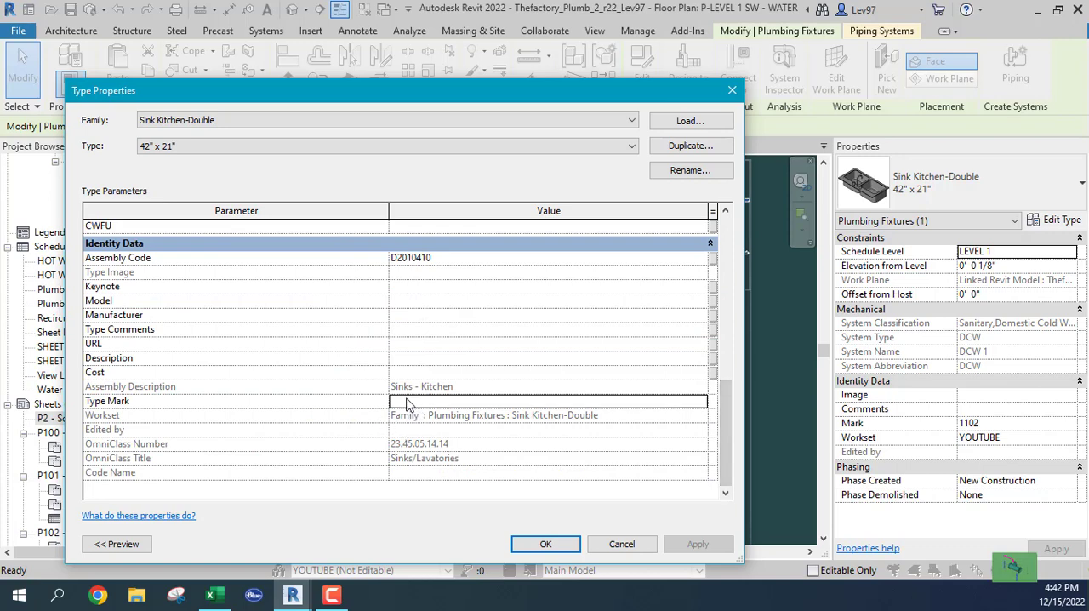
pyautogui.write('KS')
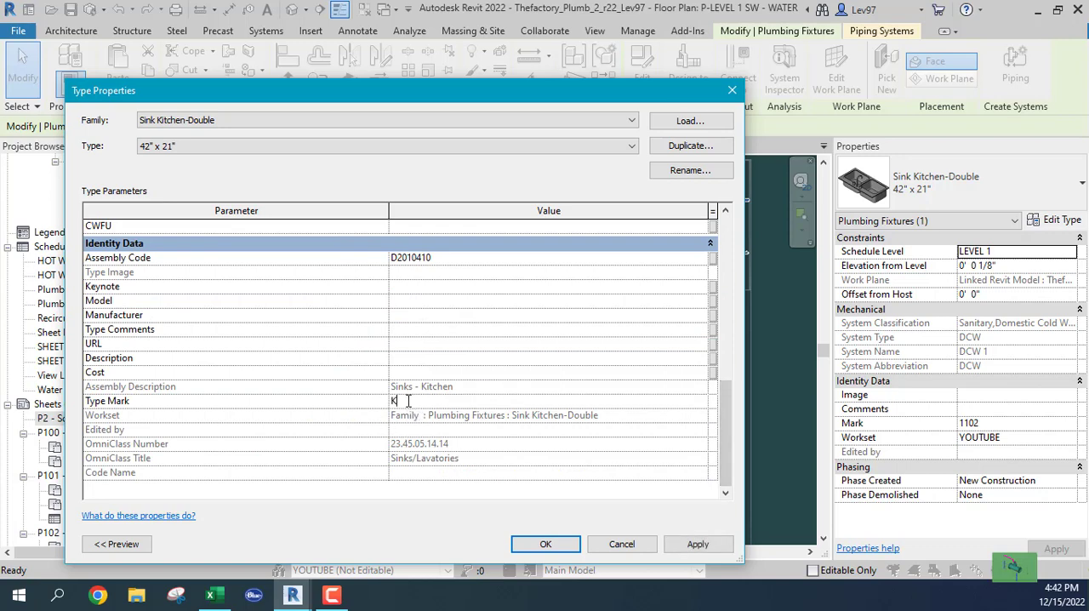
pyautogui.click(547, 545)
# Step: Check the Type Mark in the lower double kitchen sink's type properties and close them without changes
pyautogui.scroll(4, 558, 445)
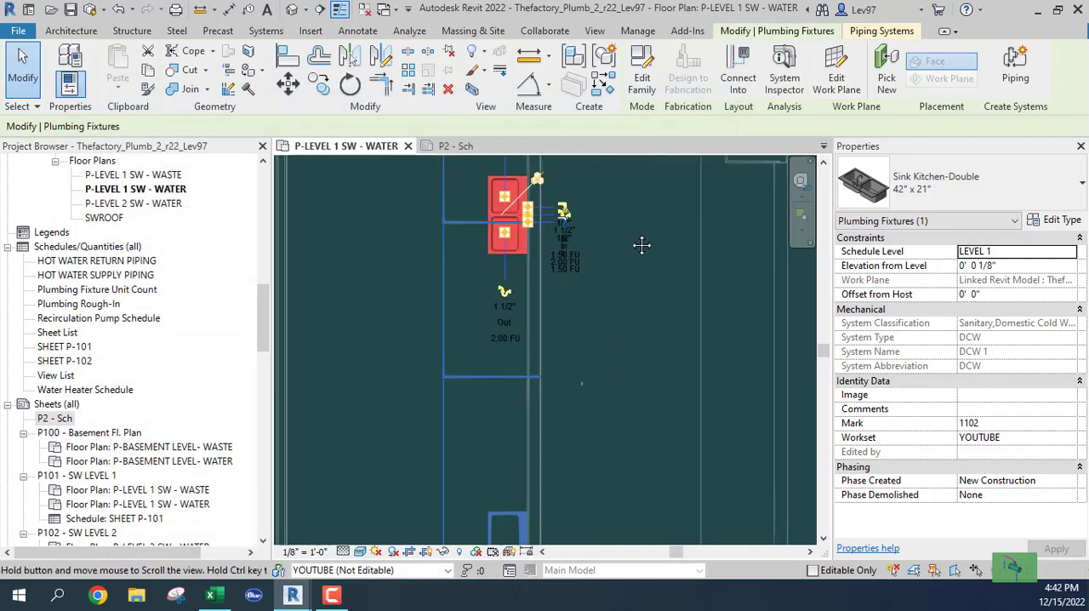
pyautogui.scroll(-1, 584, 215)
pyautogui.moveTo(629, 245); pyautogui.dragTo(630, 360, button='middle')
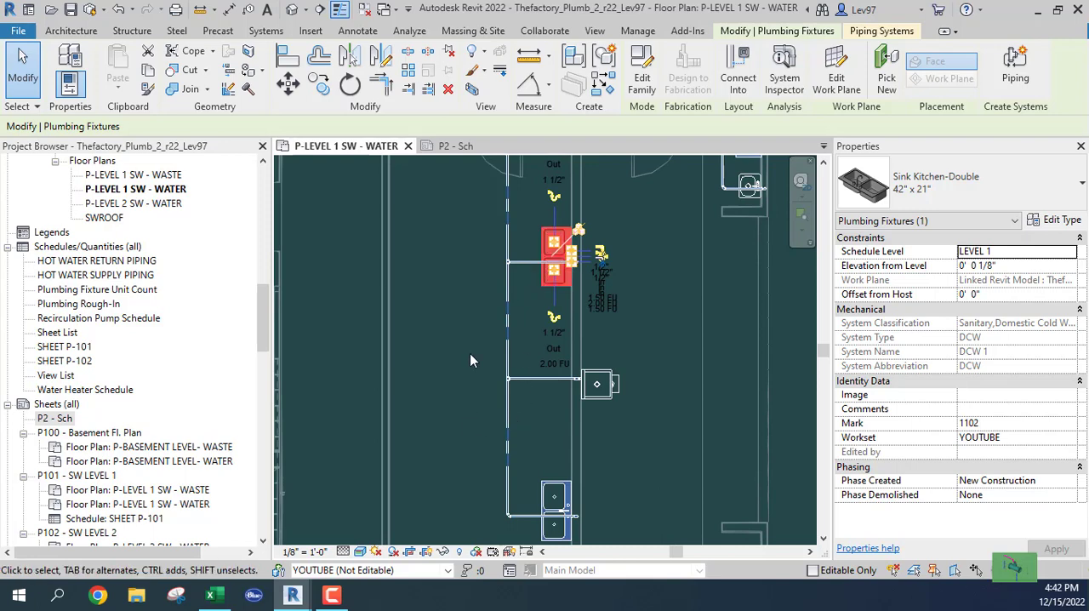
pyautogui.moveTo(470, 450); pyautogui.dragTo(474, 336, button='middle')
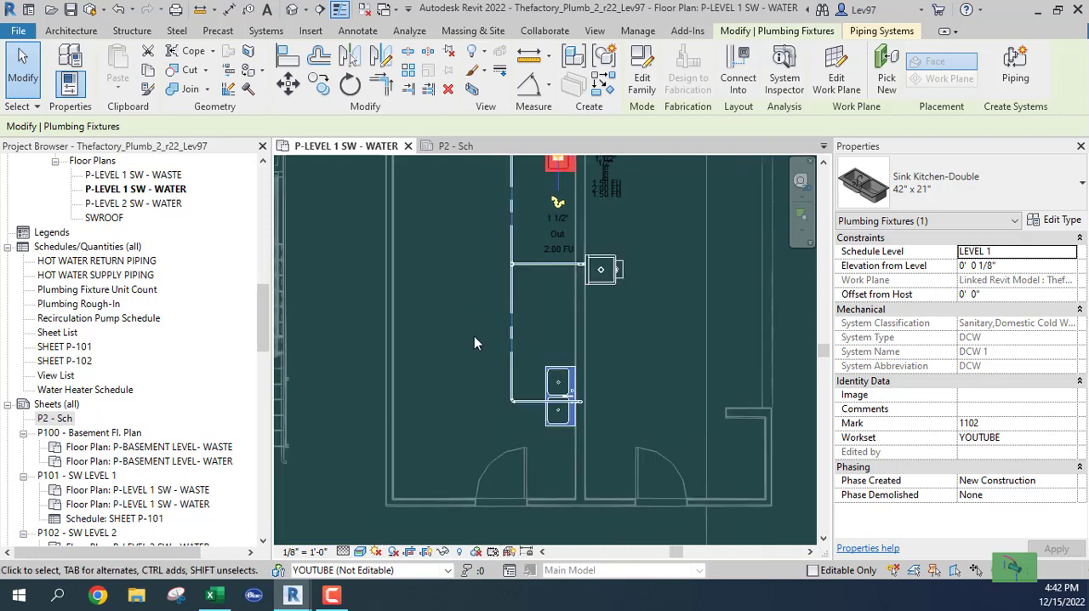
pyautogui.click(555, 377)
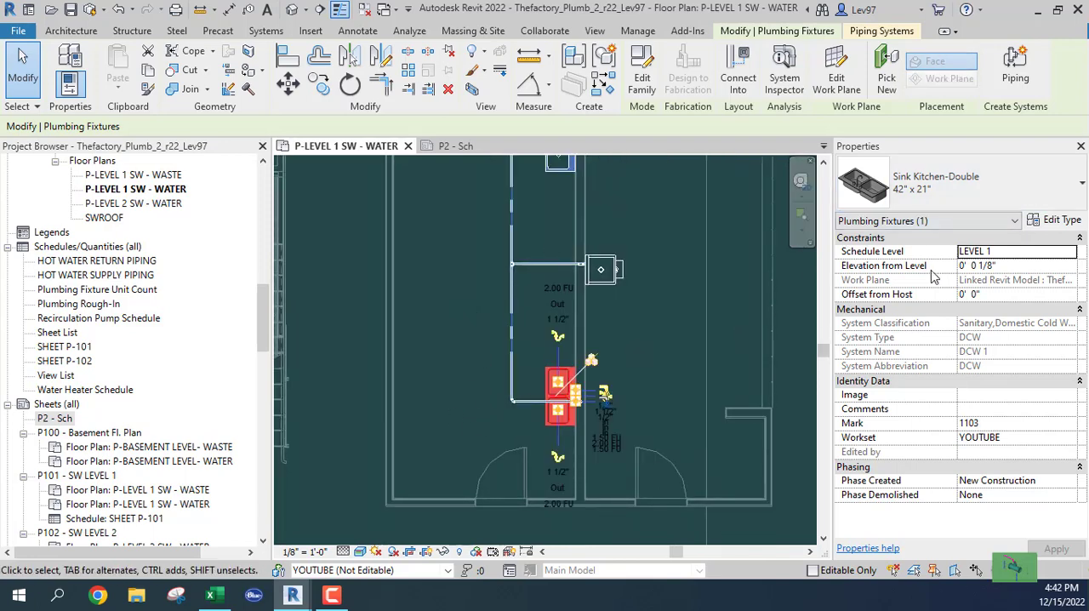
pyautogui.click(1057, 221)
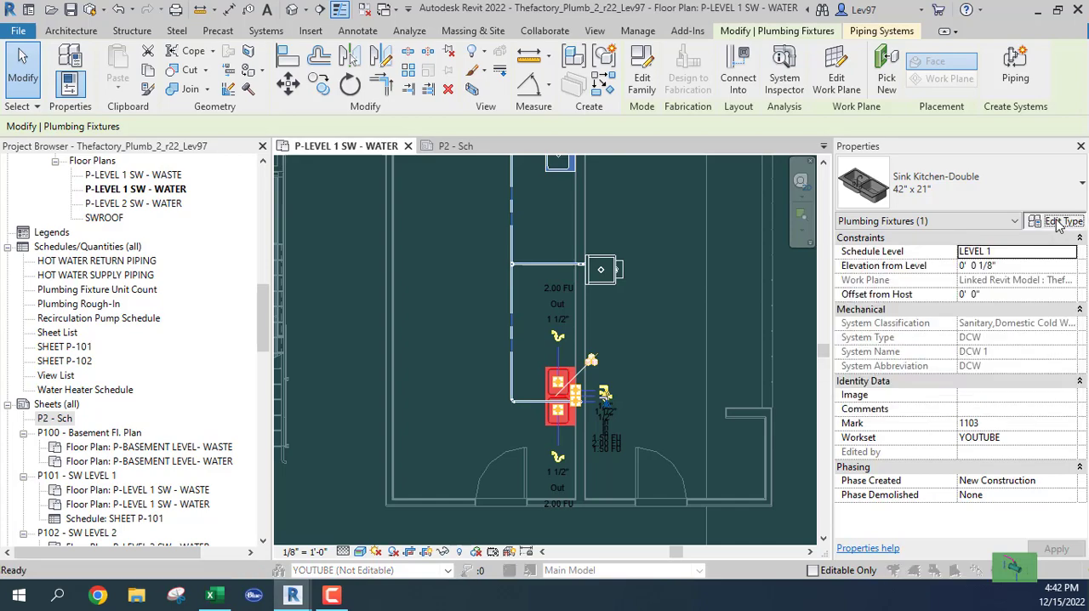
pyautogui.scroll(-1, 725, 285)
pyautogui.moveTo(726, 281); pyautogui.dragTo(725, 403)
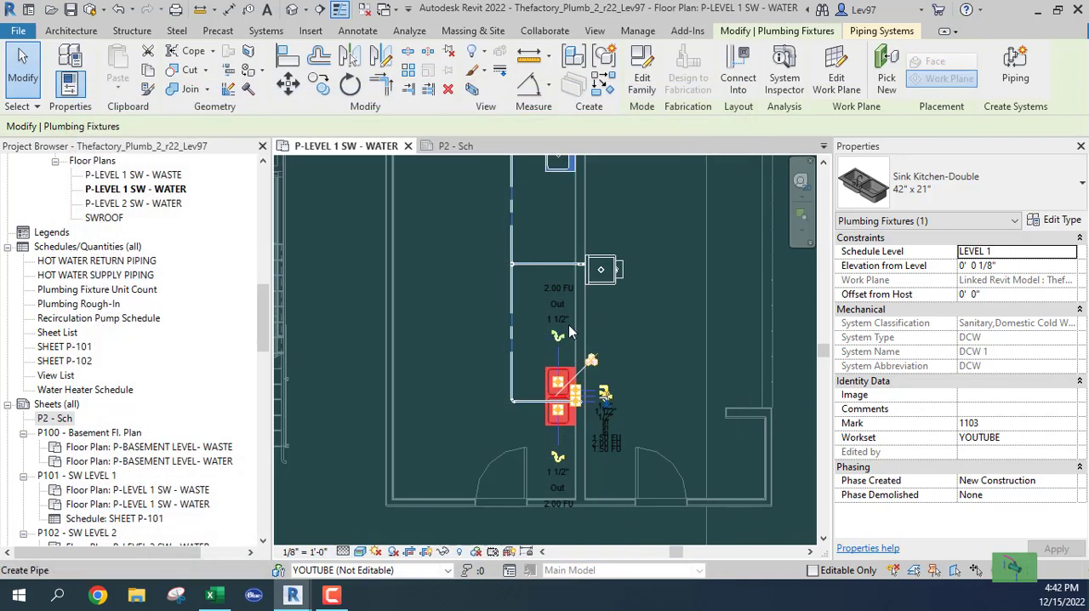
# Step: Set the Type Mark of the B1C18X18 single-compartment utility sink type between the two kitchen sinks to UTS
pyautogui.click(598, 281)
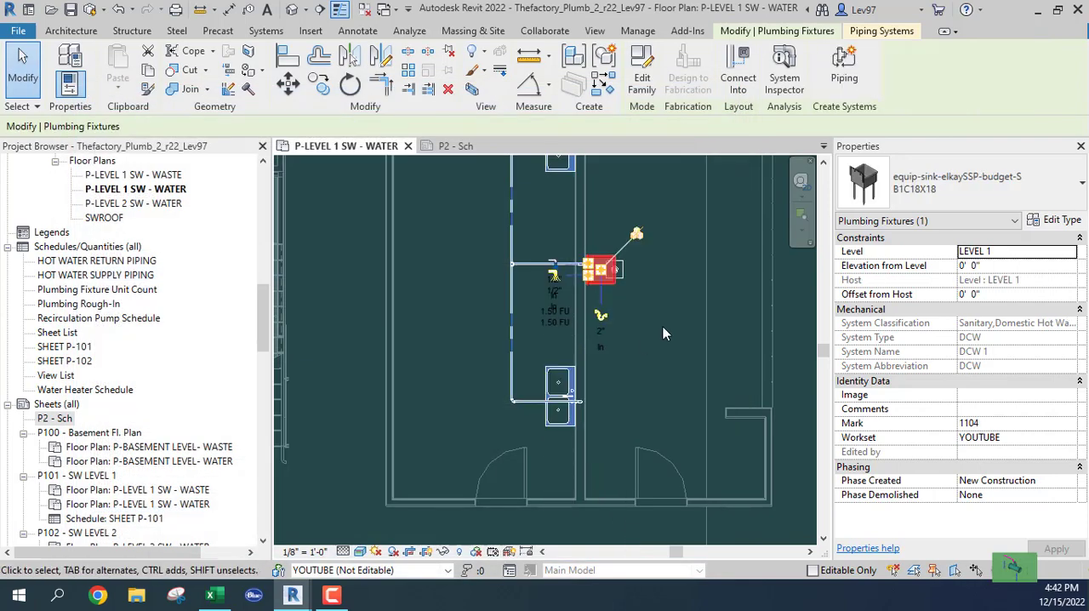
pyautogui.click(1060, 220)
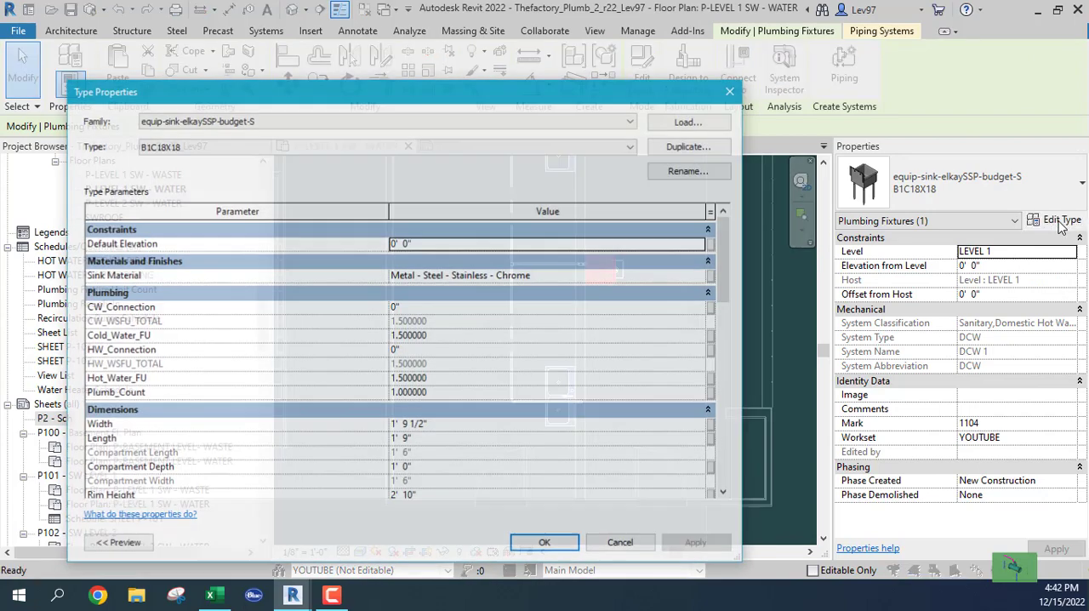
pyautogui.moveTo(728, 286); pyautogui.dragTo(725, 491)
pyautogui.scroll(4, 726, 468)
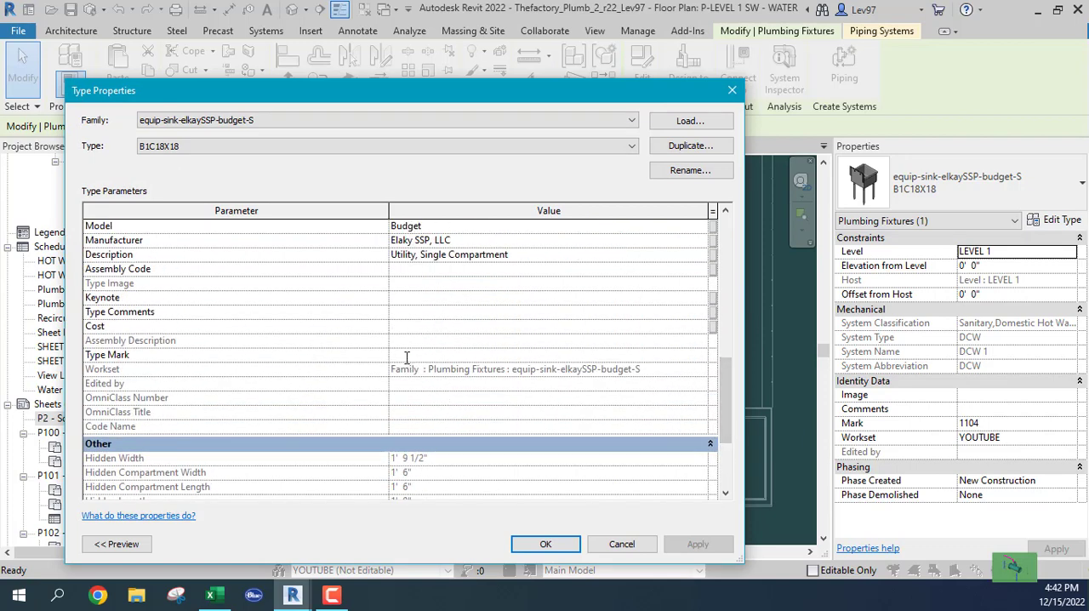
pyautogui.write('UTS')
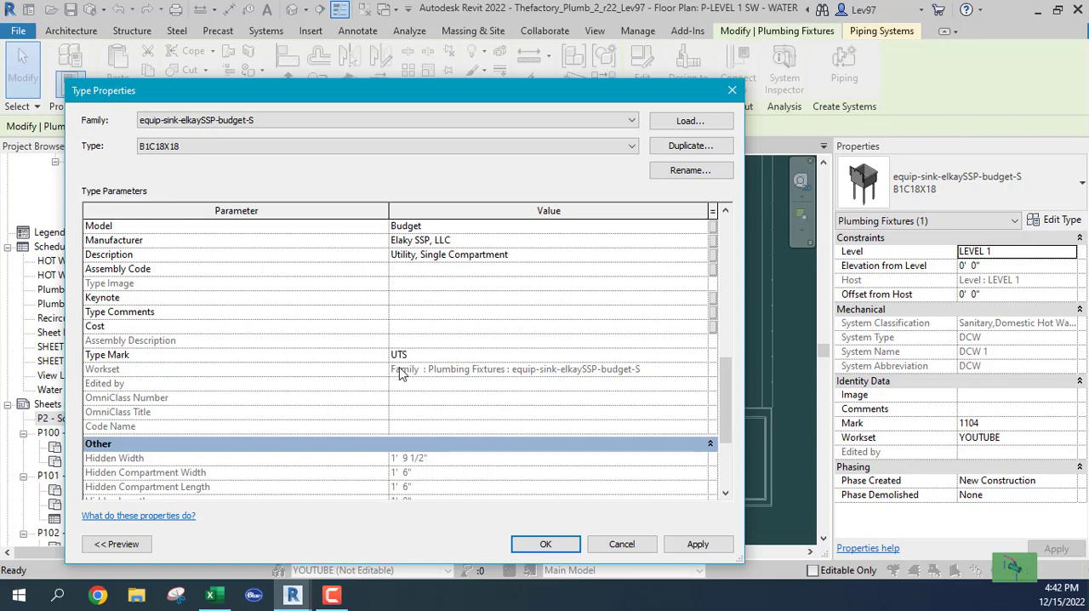
pyautogui.click(544, 545)
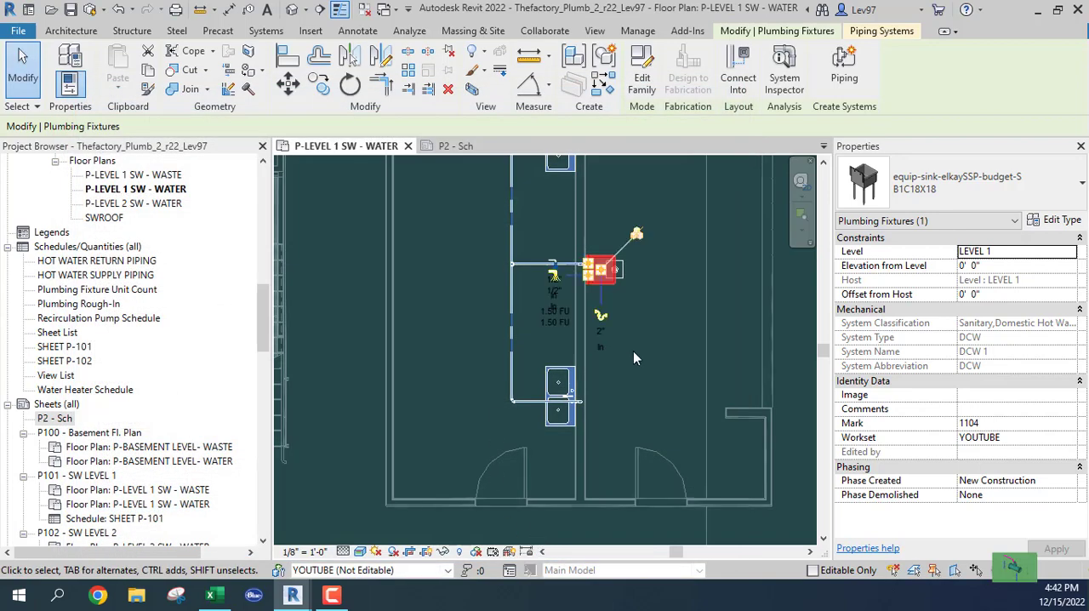
pyautogui.click(633, 351)
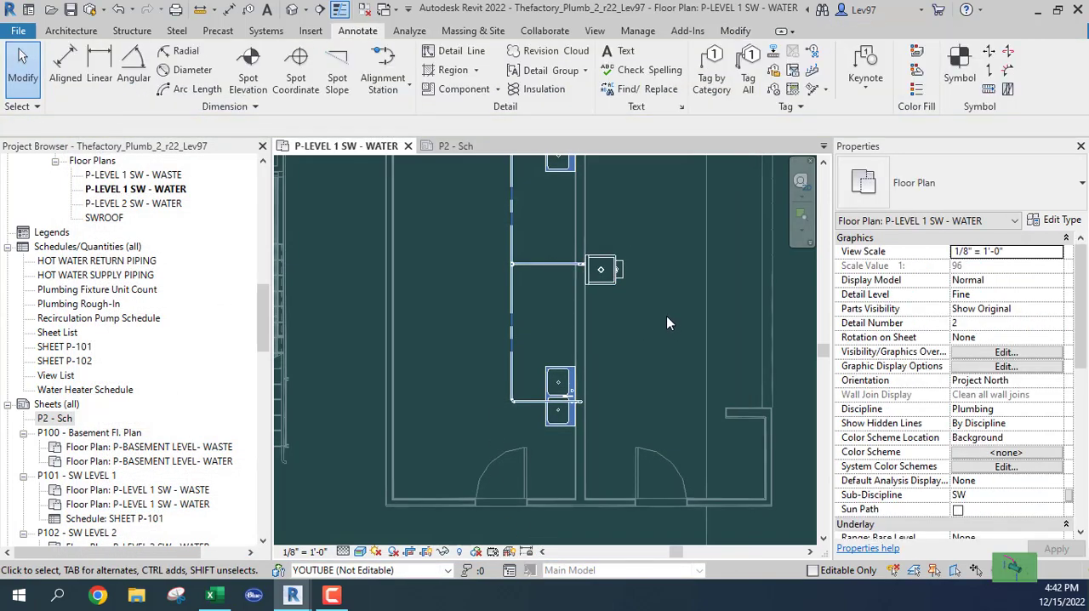
# Step: Set the Type Mark of the 3" floor sink type beside the utility sink to FS
pyautogui.click(625, 277)
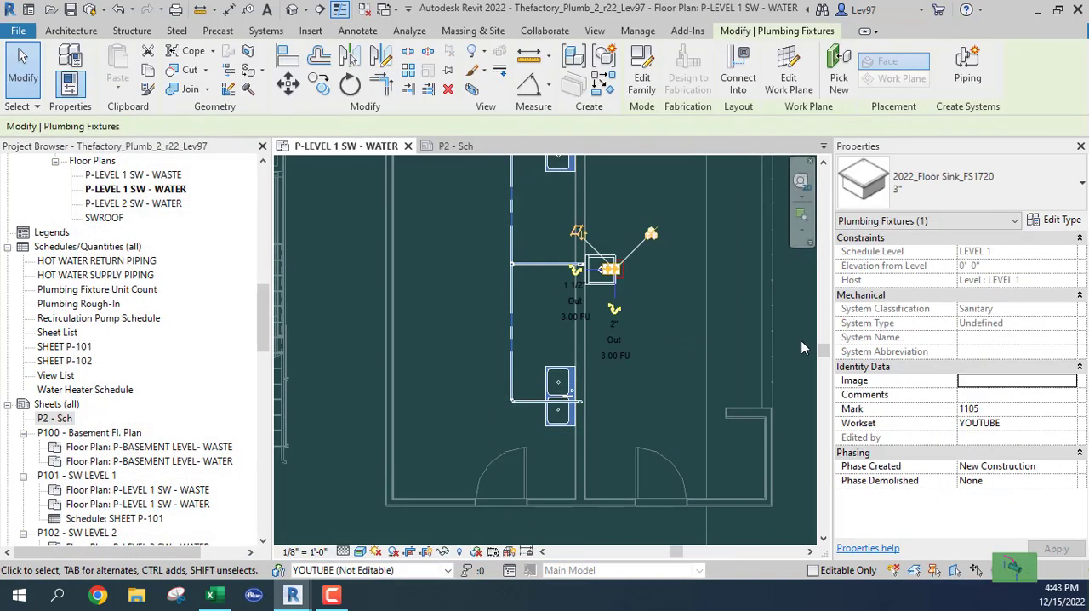
pyautogui.click(1059, 220)
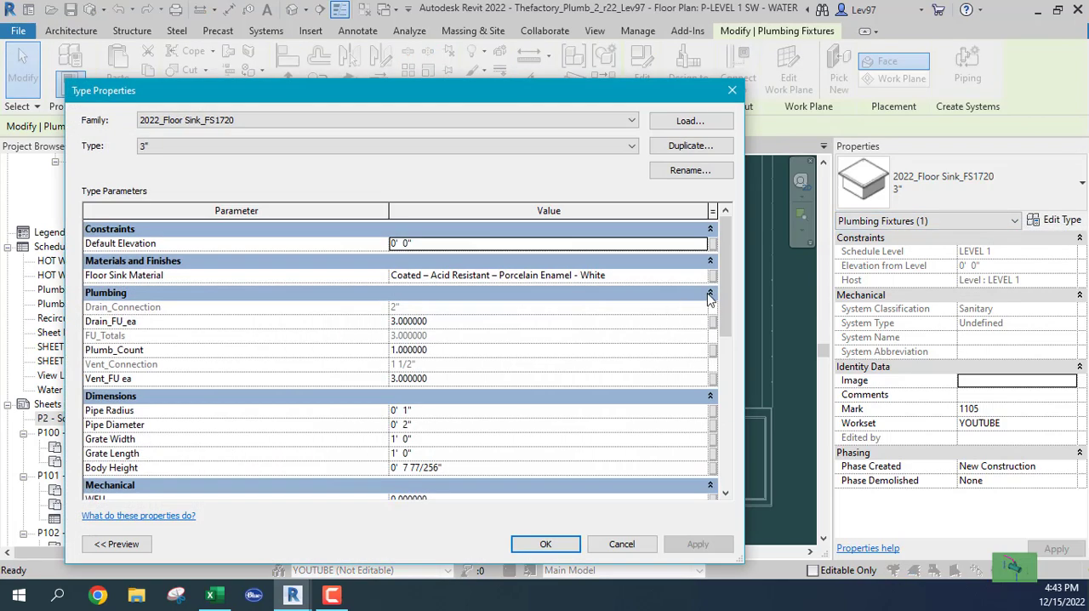
pyautogui.moveTo(723, 313); pyautogui.dragTo(719, 453)
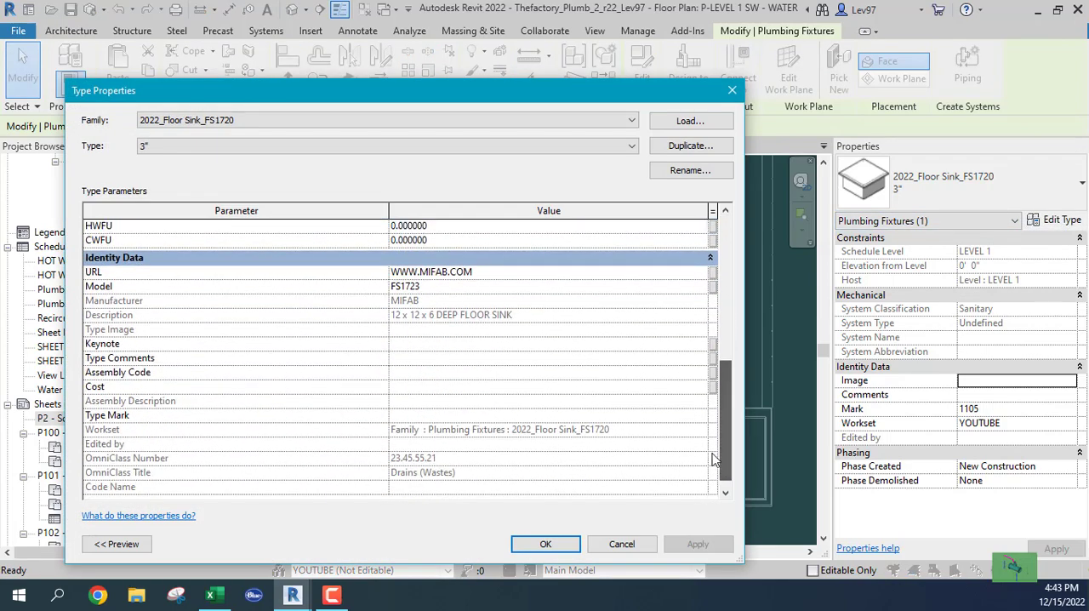
pyautogui.click(405, 417)
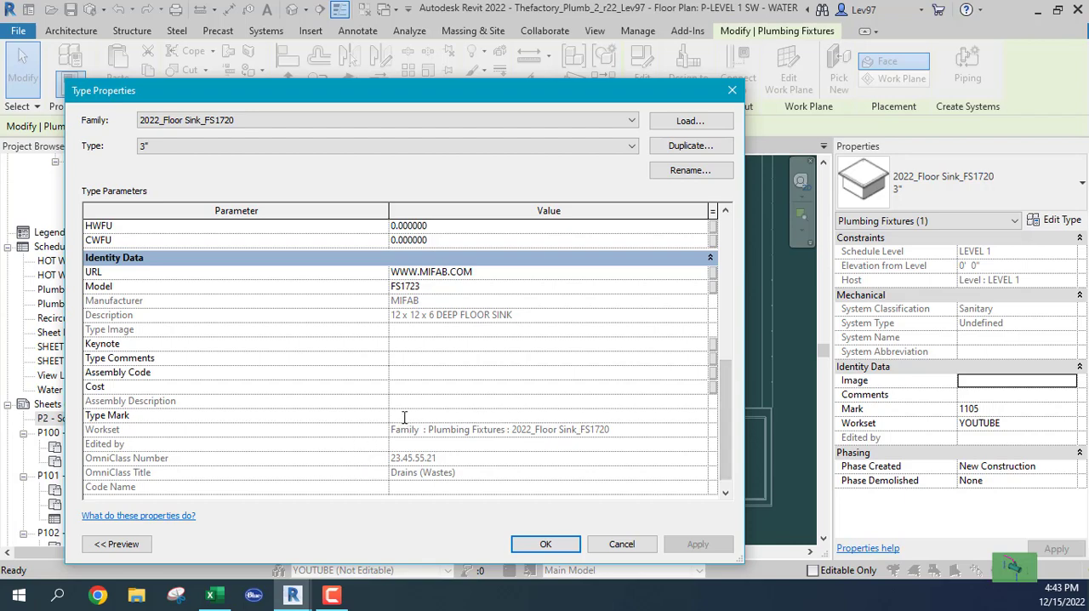
pyautogui.click(546, 542)
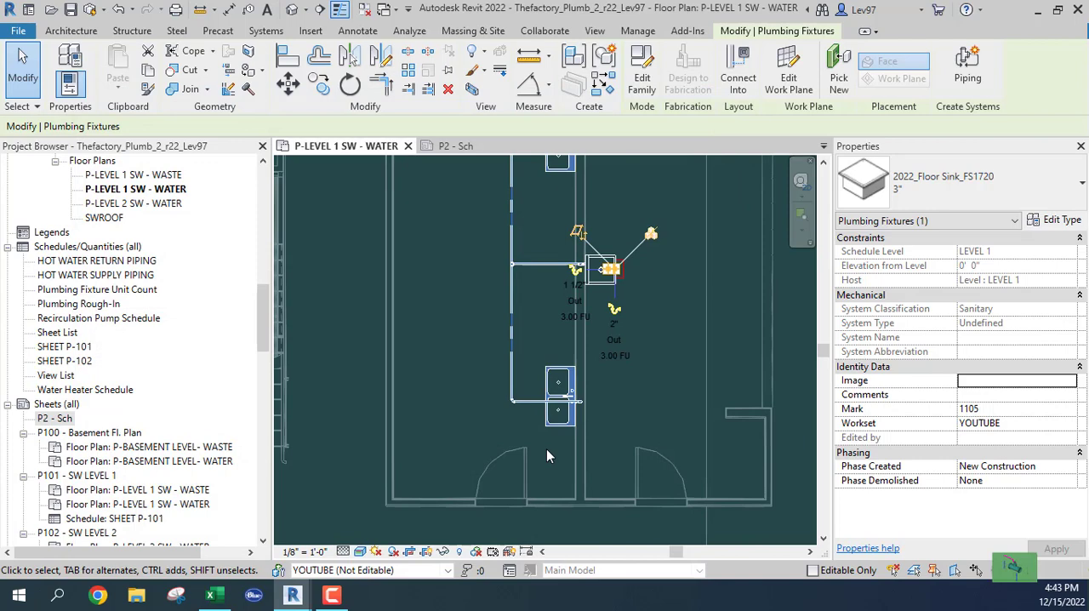
pyautogui.click(534, 372)
# Step: Extend the 2" Copper_HW main from its open end to just past the cold water corner, for a total length of about 42' 4"
pyautogui.scroll(-2, 491, 355)
pyautogui.moveTo(488, 353); pyautogui.dragTo(512, 576, button='middle')
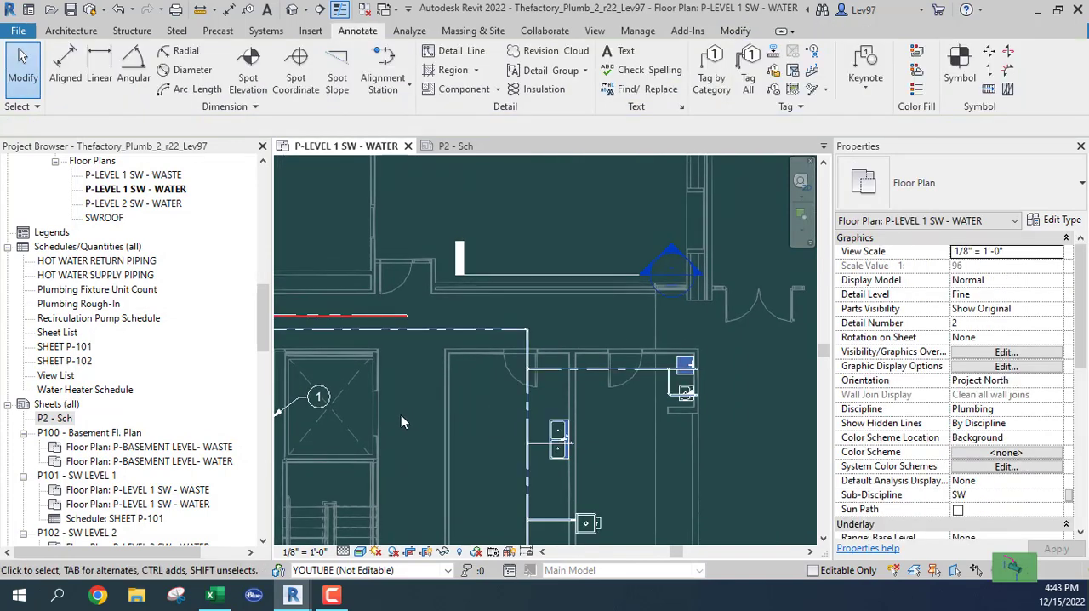
pyautogui.click(368, 320)
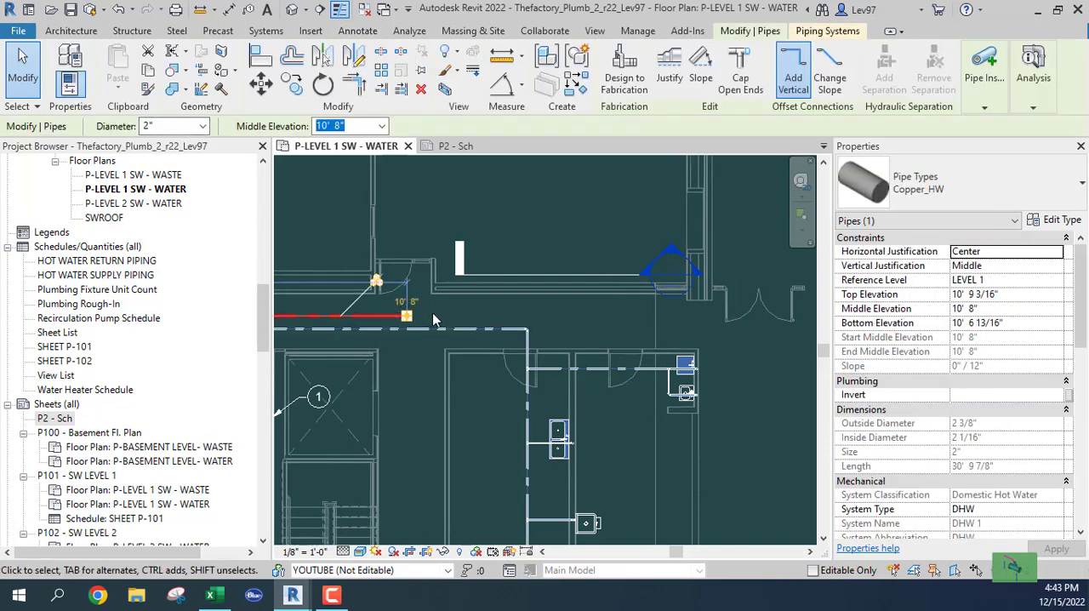
pyautogui.moveTo(435, 321); pyautogui.dragTo(755, 293, button='middle')
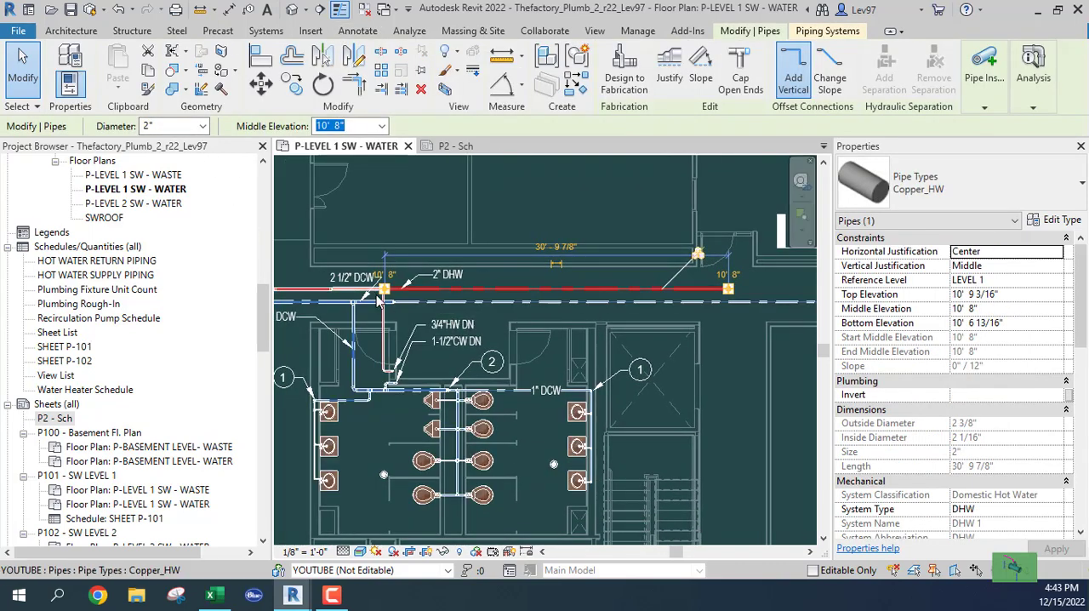
pyautogui.scroll(3, 377, 295)
pyautogui.moveTo(582, 298); pyautogui.dragTo(146, 271, button='middle')
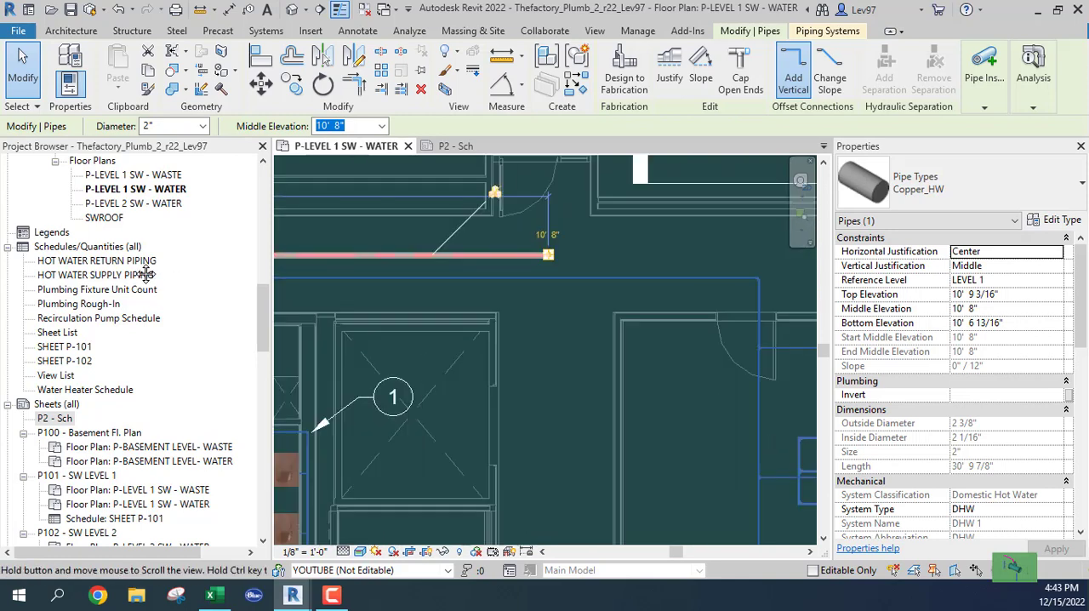
pyautogui.rightClick(548, 259)
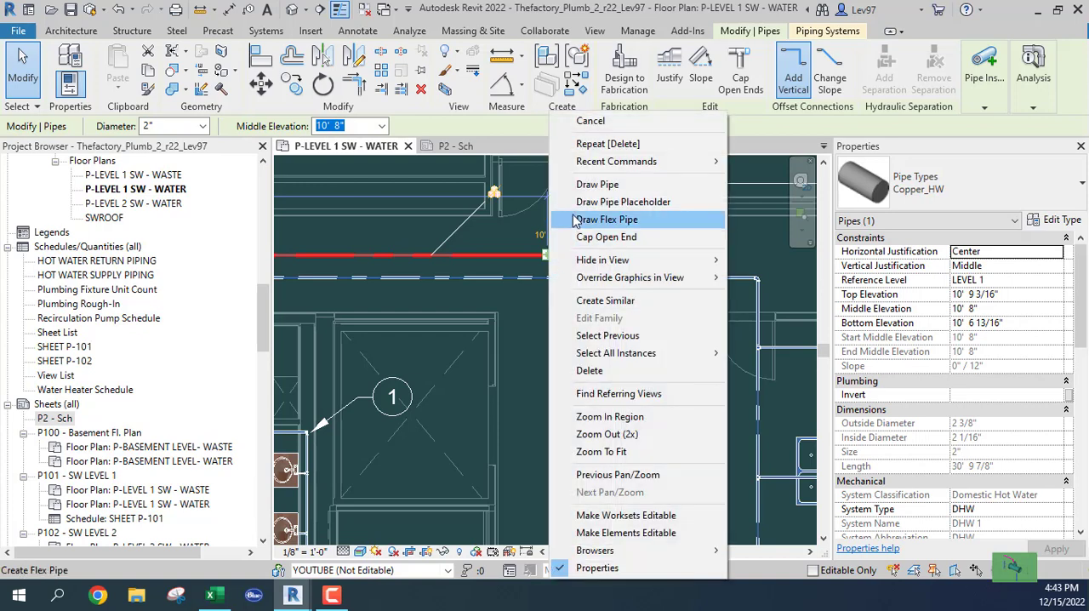
pyautogui.click(605, 185)
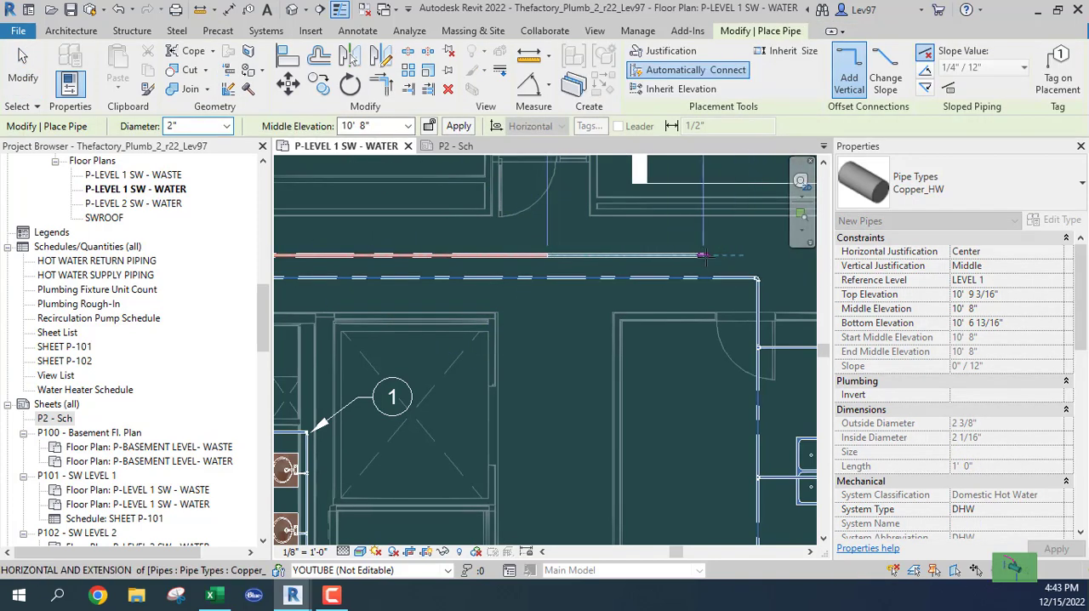
pyautogui.moveTo(709, 255); pyautogui.dragTo(560, 252, button='middle')
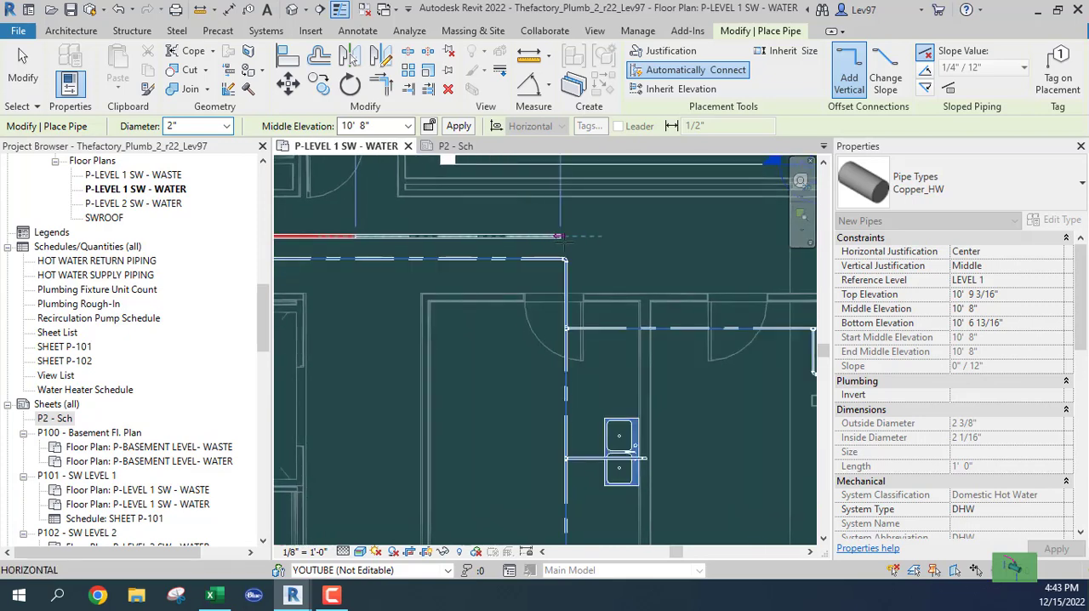
pyautogui.click(578, 308)
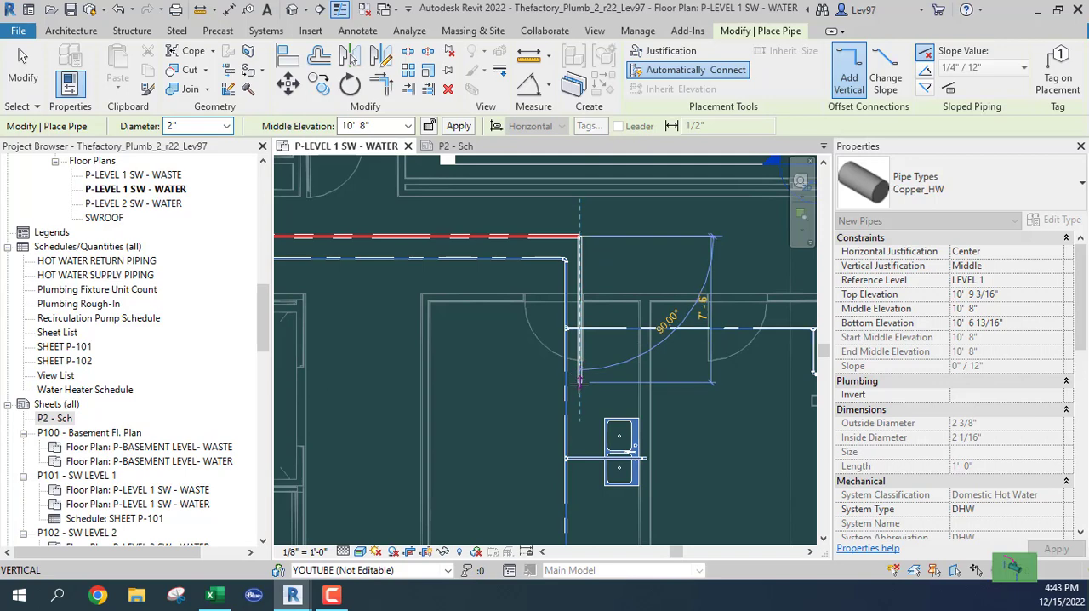
pyautogui.moveTo(578, 381); pyautogui.dragTo(575, 369, button='middle')
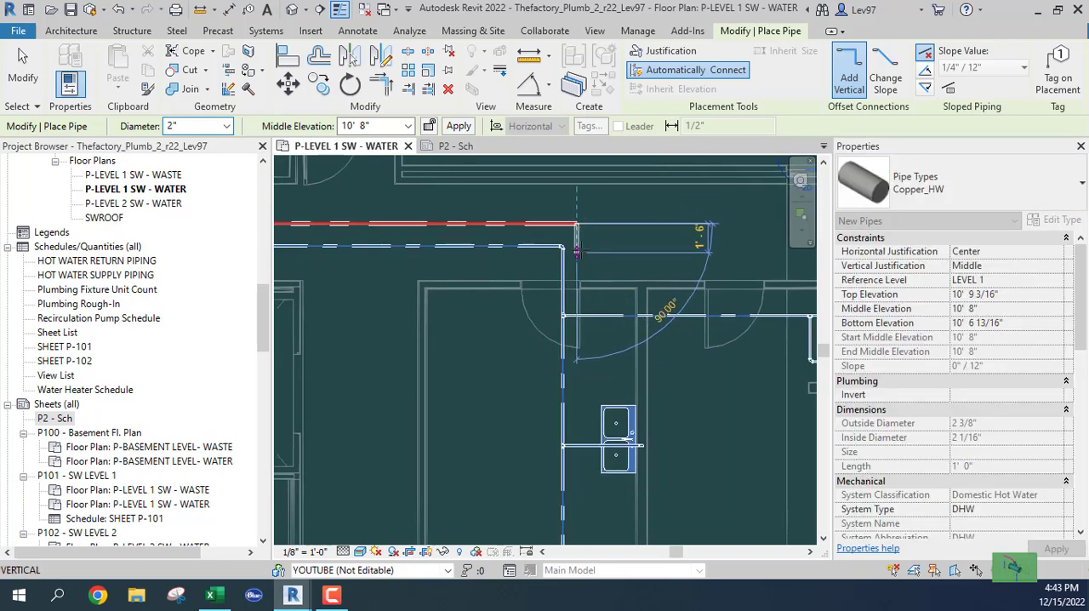
pyautogui.press('Escape')
pyautogui.press('Escape')
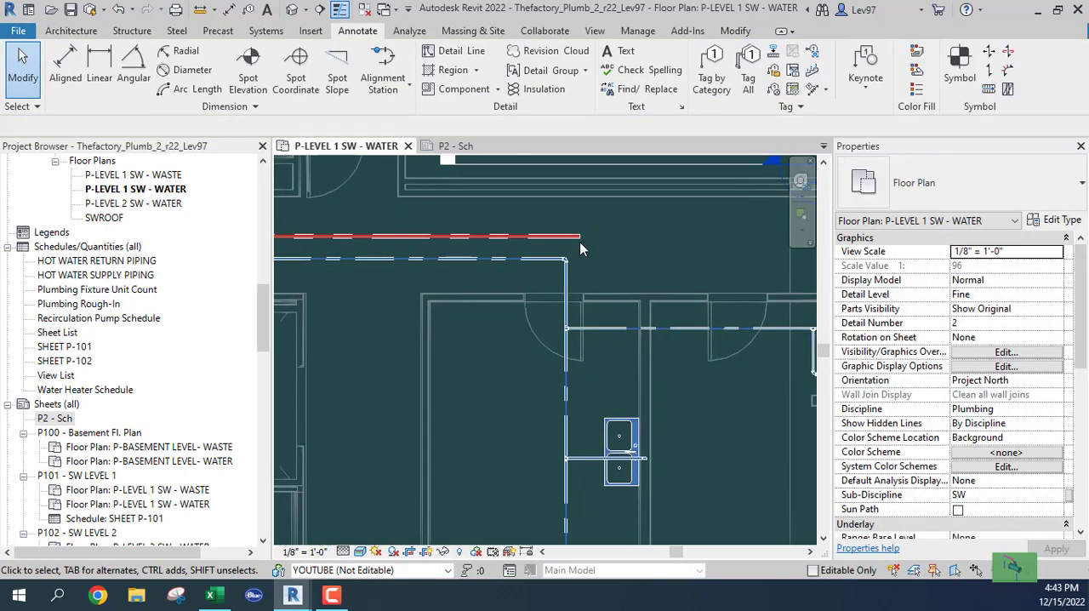
# Step: Draw a 2" Copper_HW pipe from the main's open end down beside the cold water line, stopping just above the lower double sink
pyautogui.click(578, 237)
pyautogui.rightClick(582, 243)
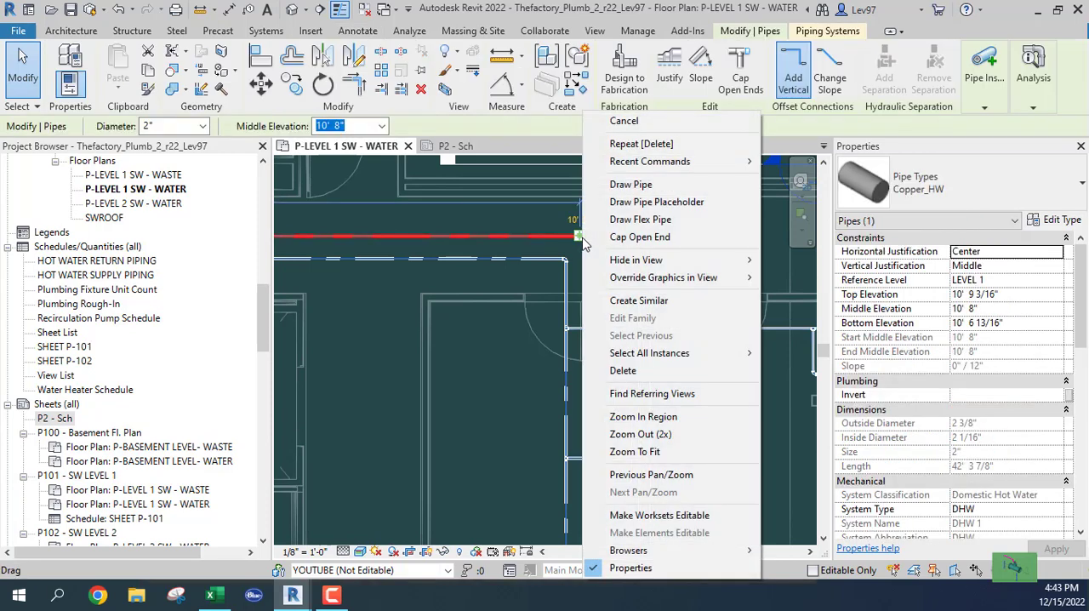
pyautogui.click(630, 183)
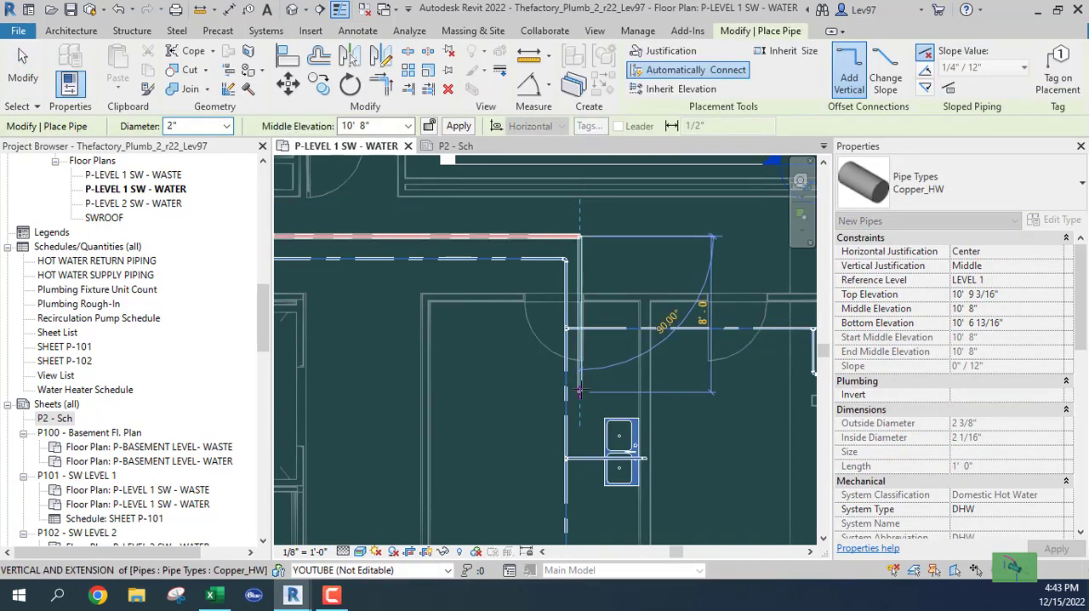
pyautogui.moveTo(579, 391); pyautogui.dragTo(595, 208, button='middle')
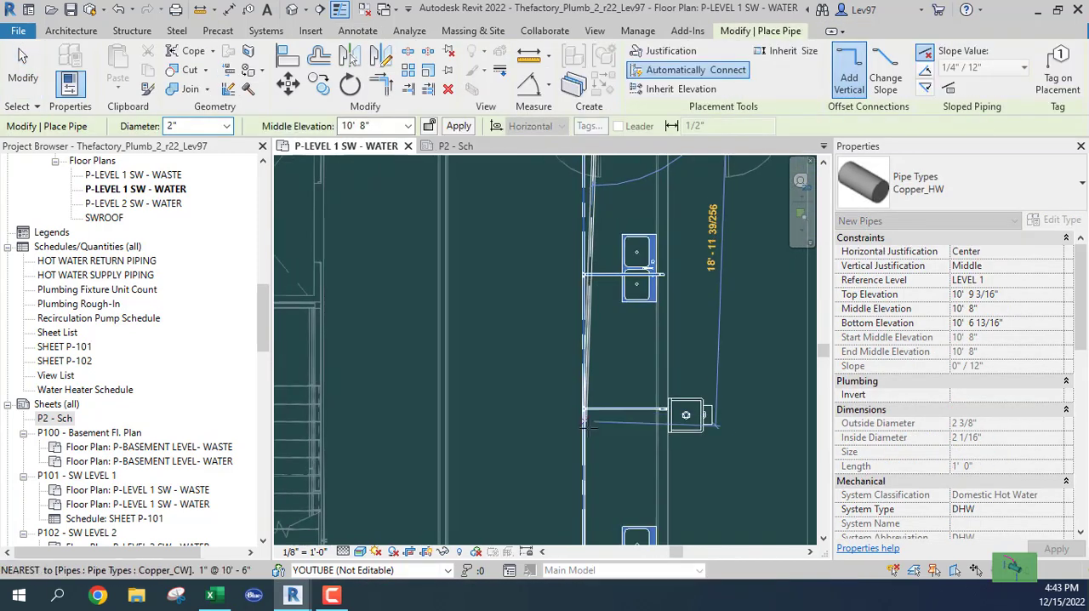
pyautogui.moveTo(600, 450); pyautogui.dragTo(600, 237, button='middle')
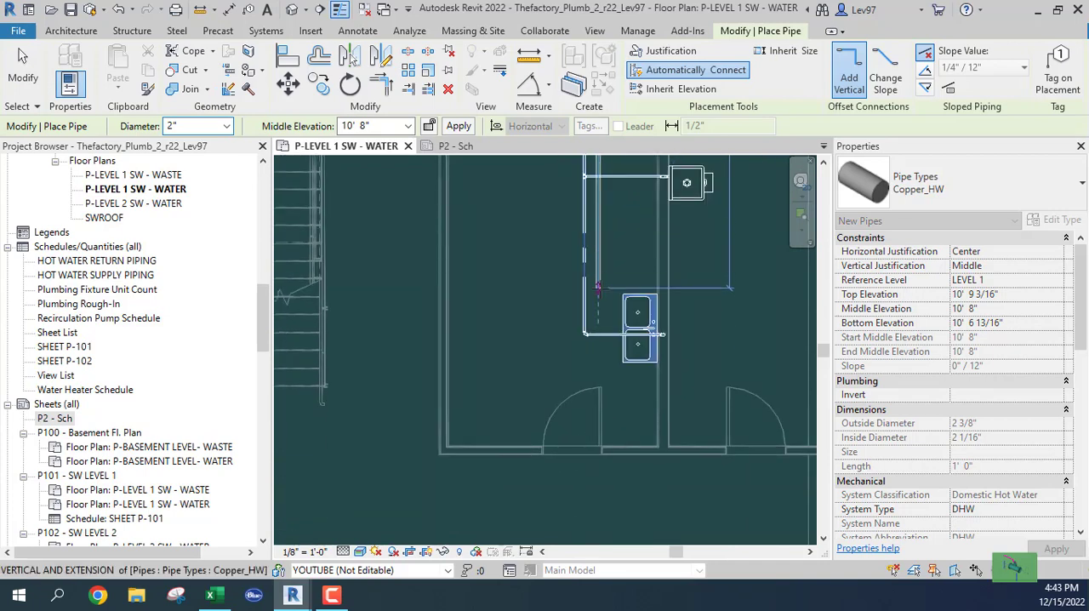
pyautogui.press('Escape')
pyautogui.press('Escape')
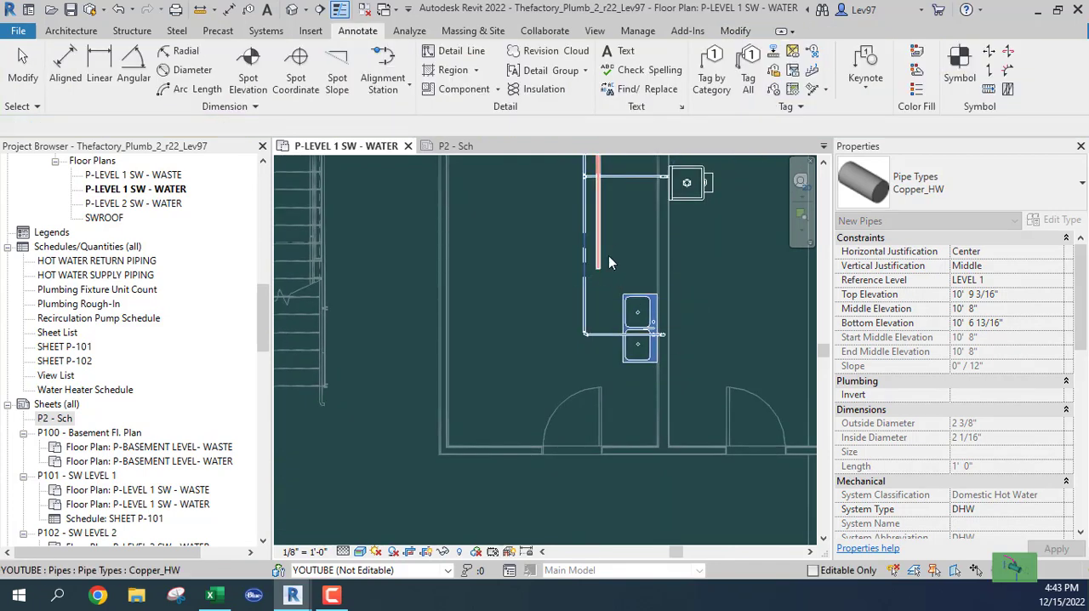
pyautogui.scroll(-2, 613, 231)
pyautogui.scroll(2, 636, 270)
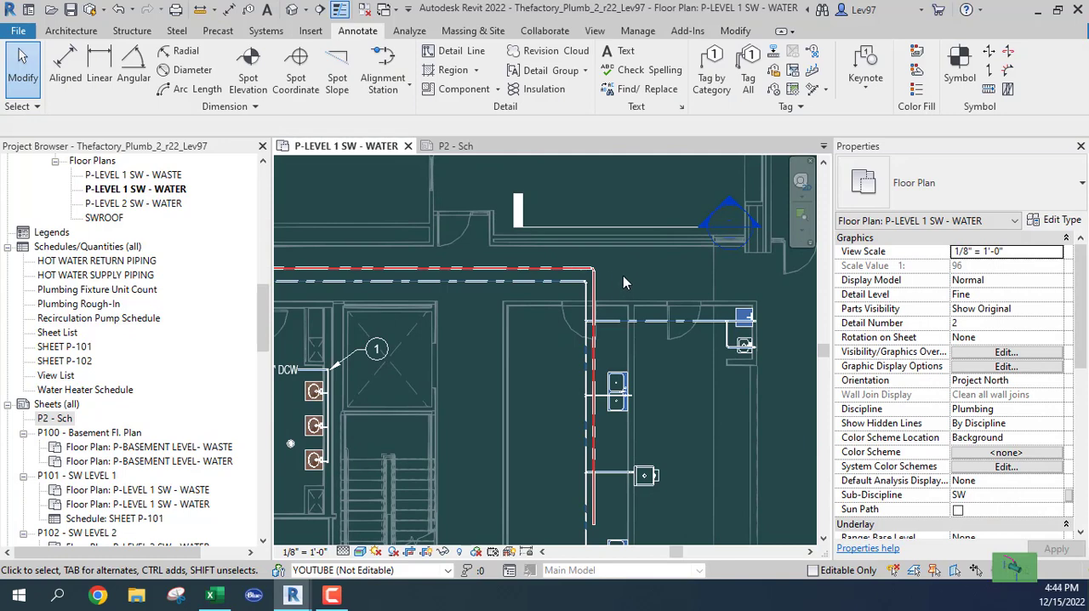
pyautogui.scroll(1, 604, 280)
pyautogui.moveTo(603, 278); pyautogui.dragTo(570, 245)
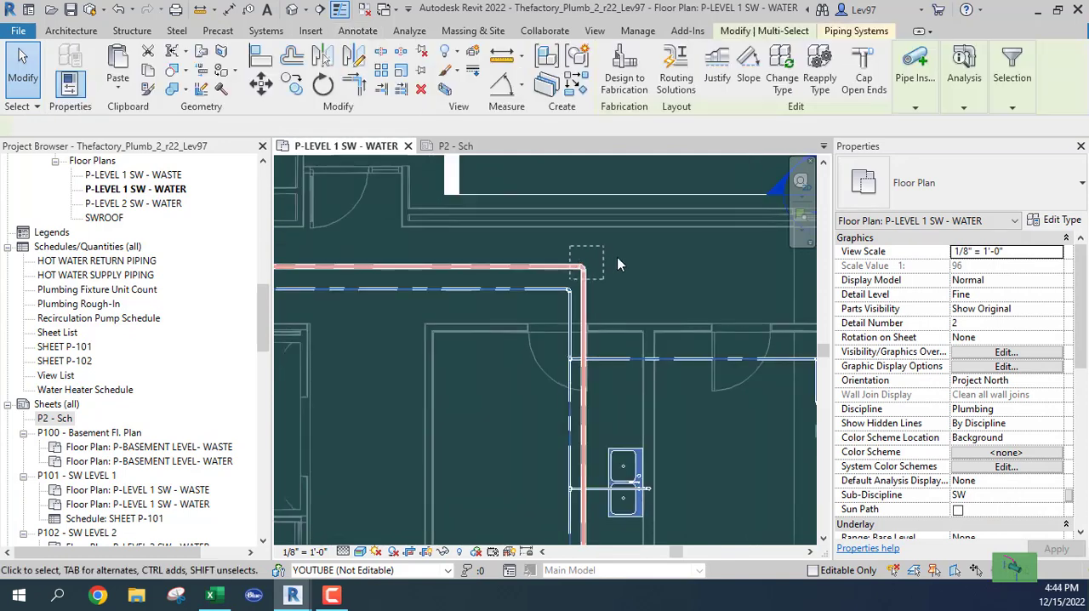
pyautogui.press('Escape')
# Step: Split the 2" hot water main at two closely spaced points just past the branch tee near the DCW tag
pyautogui.moveTo(366, 323)
pyautogui.mouseDown(button='middle')
pyautogui.moveTo(734, 314)
pyautogui.moveTo(872, 258)
pyautogui.mouseUp(button='middle')
pyautogui.moveTo(581, 207); pyautogui.dragTo(578, 305, button='middle')
pyautogui.scroll(3, 574, 302)
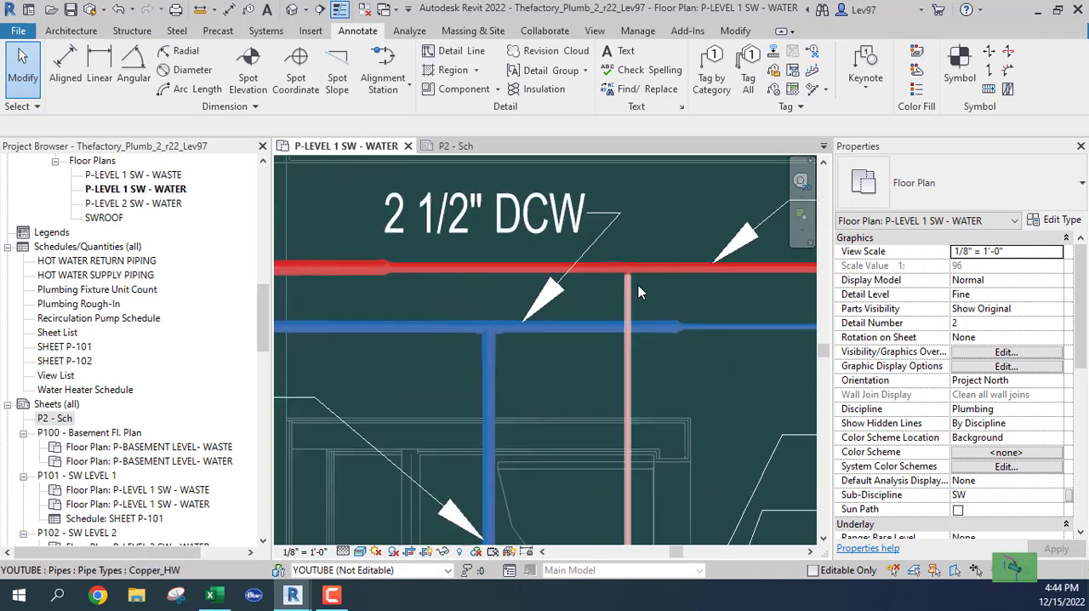
pyautogui.moveTo(695, 292); pyautogui.dragTo(561, 358, button='middle')
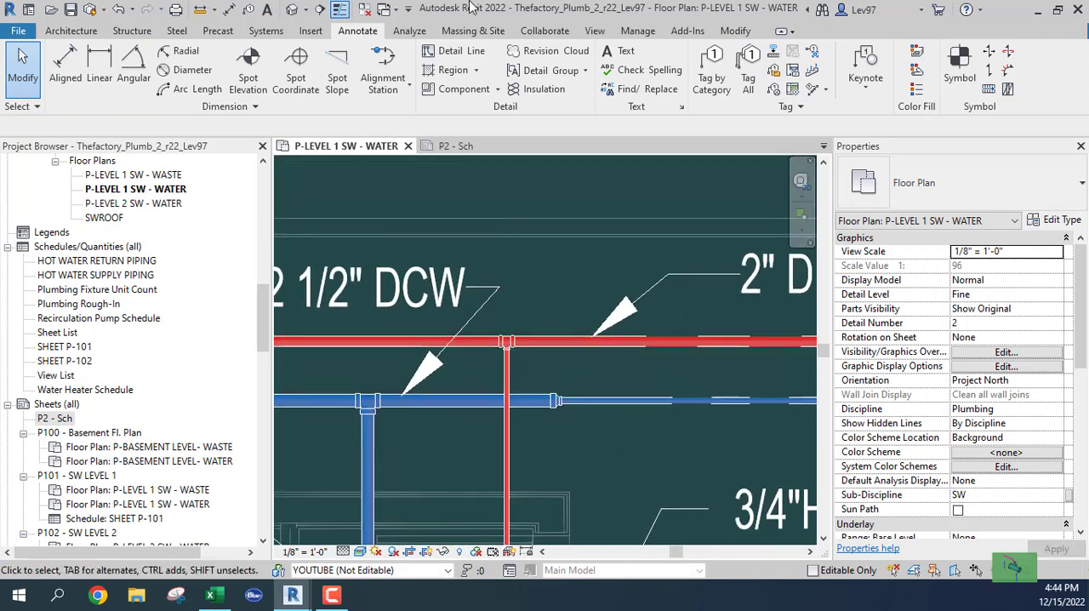
pyautogui.click(735, 31)
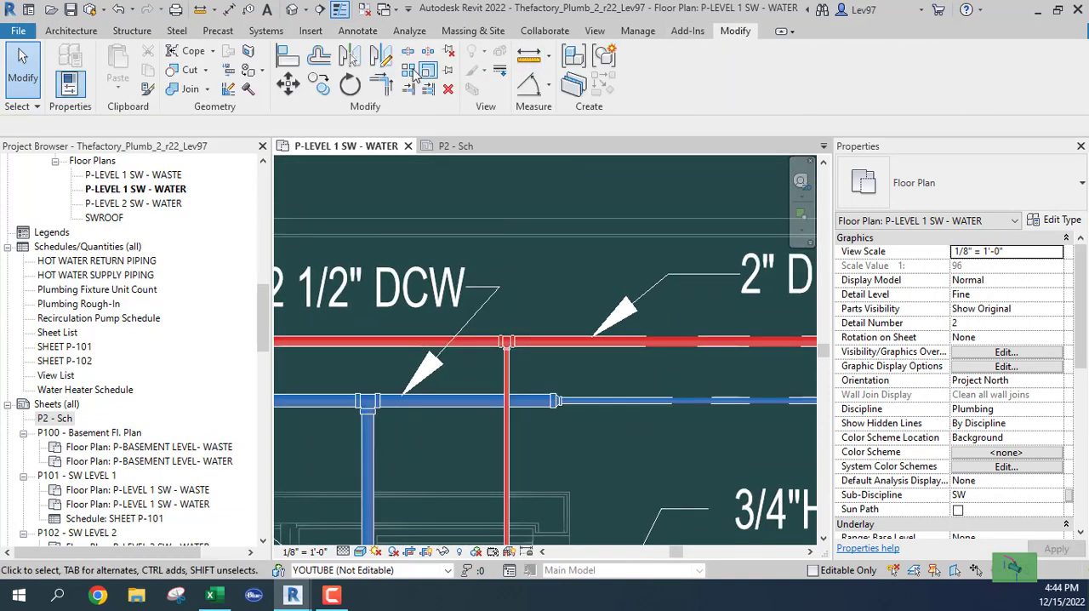
pyautogui.click(410, 54)
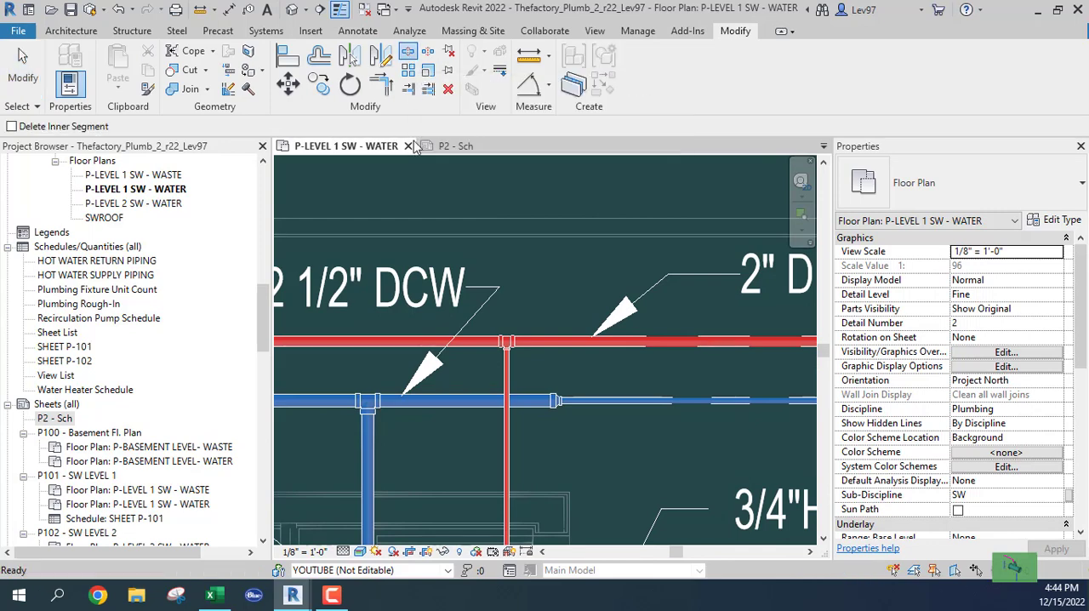
pyautogui.click(566, 341)
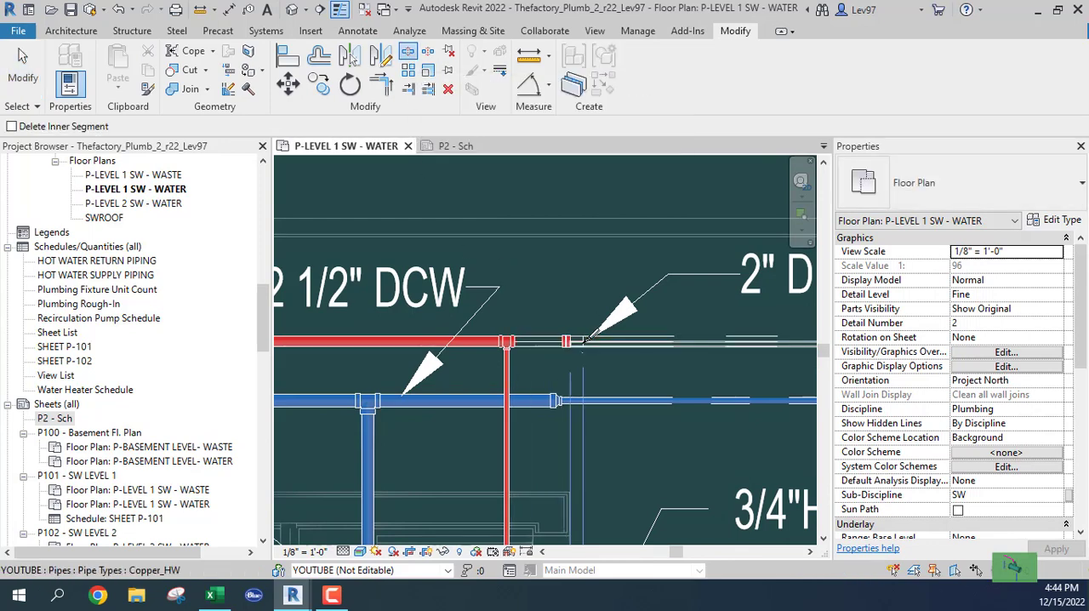
pyautogui.click(589, 341)
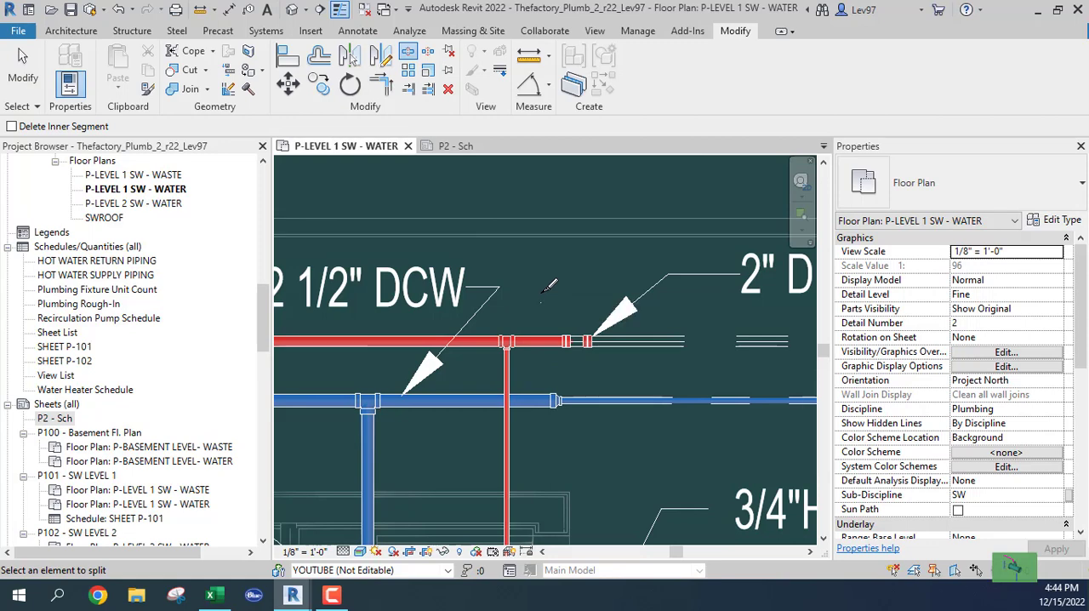
# Step: Delete the short pipe piece and the two couplings between the split points on the hot water main
pyautogui.press('Escape')
pyautogui.moveTo(543, 305); pyautogui.dragTo(613, 357)
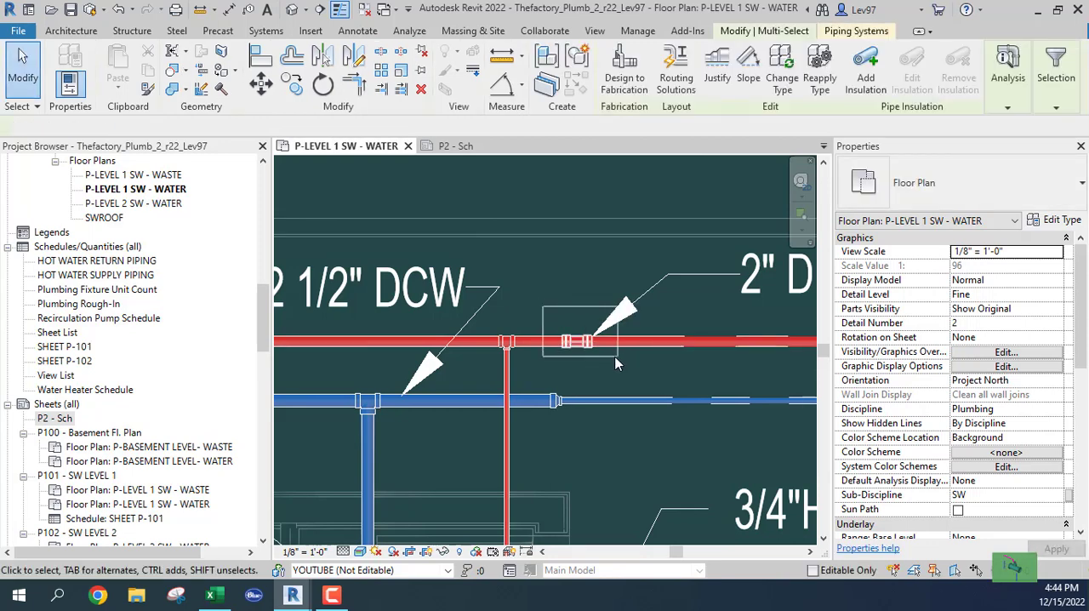
pyautogui.press('Delete')
# Step: Draw a short 1" Copper_HW pipe from the open end of the 2" stub toward the gap in the main
pyautogui.click(551, 341)
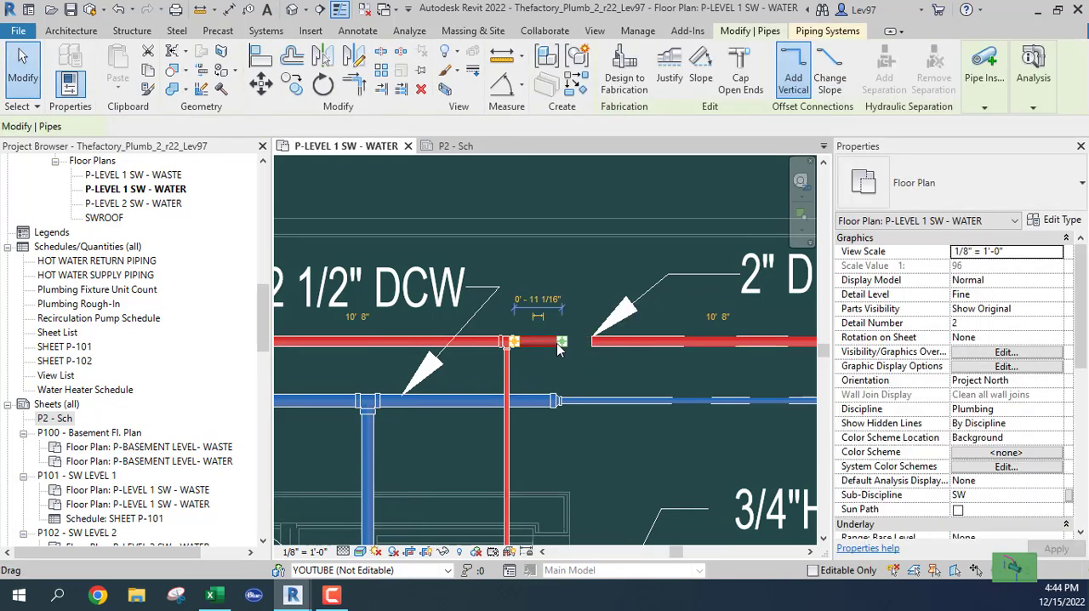
pyautogui.rightClick(562, 347)
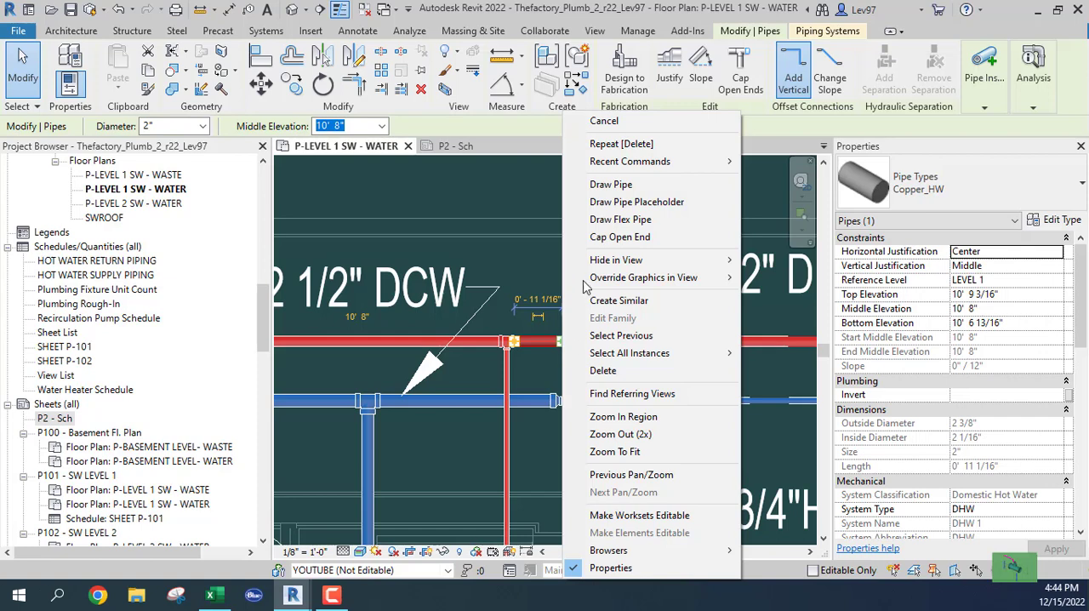
pyautogui.click(611, 189)
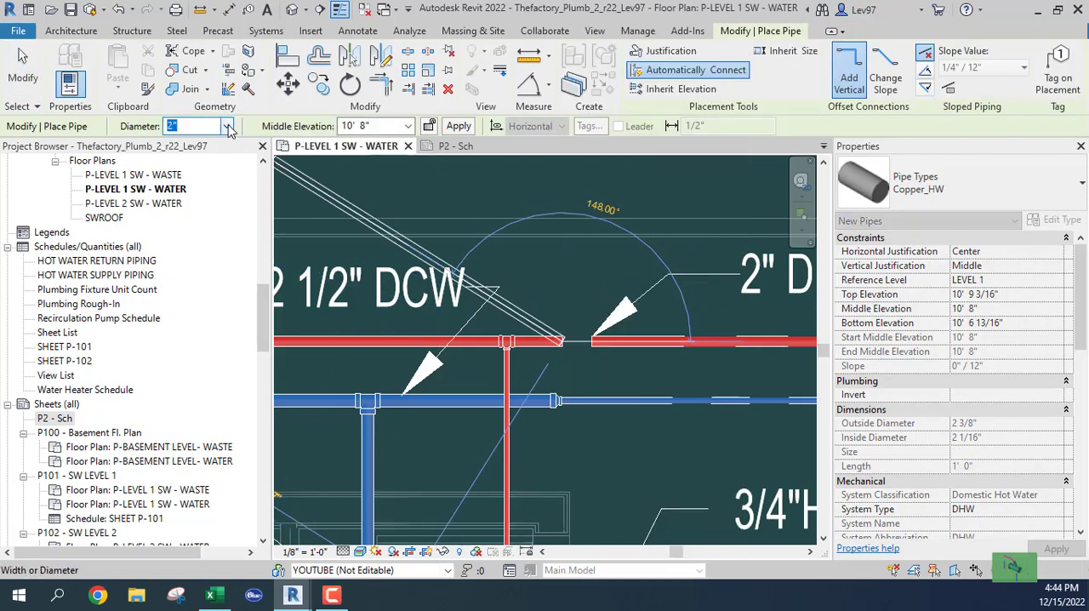
pyautogui.click(228, 128)
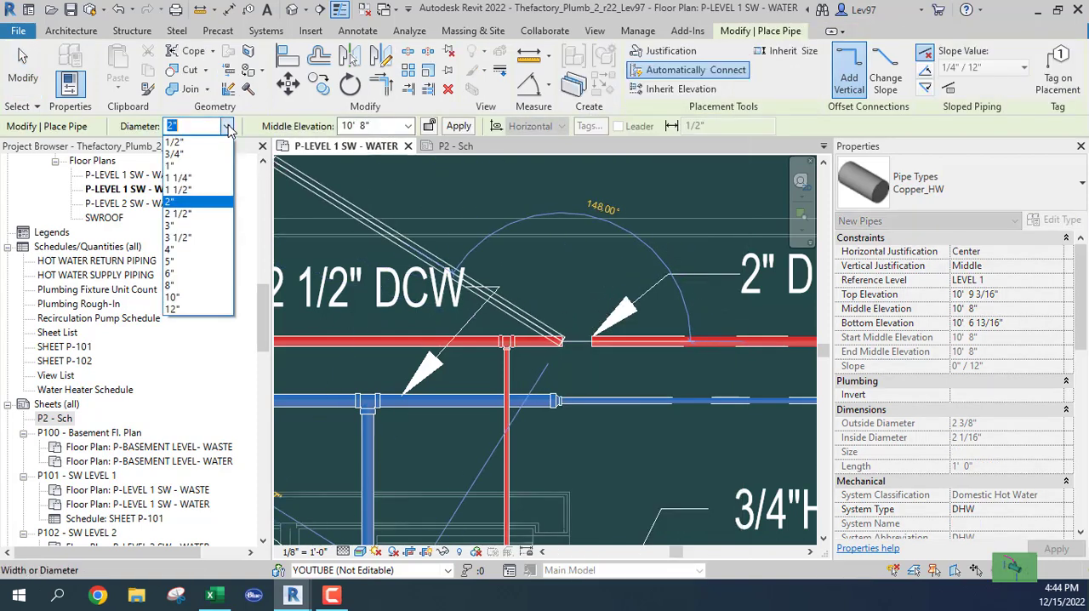
pyautogui.click(192, 166)
pyautogui.scroll(4, 591, 341)
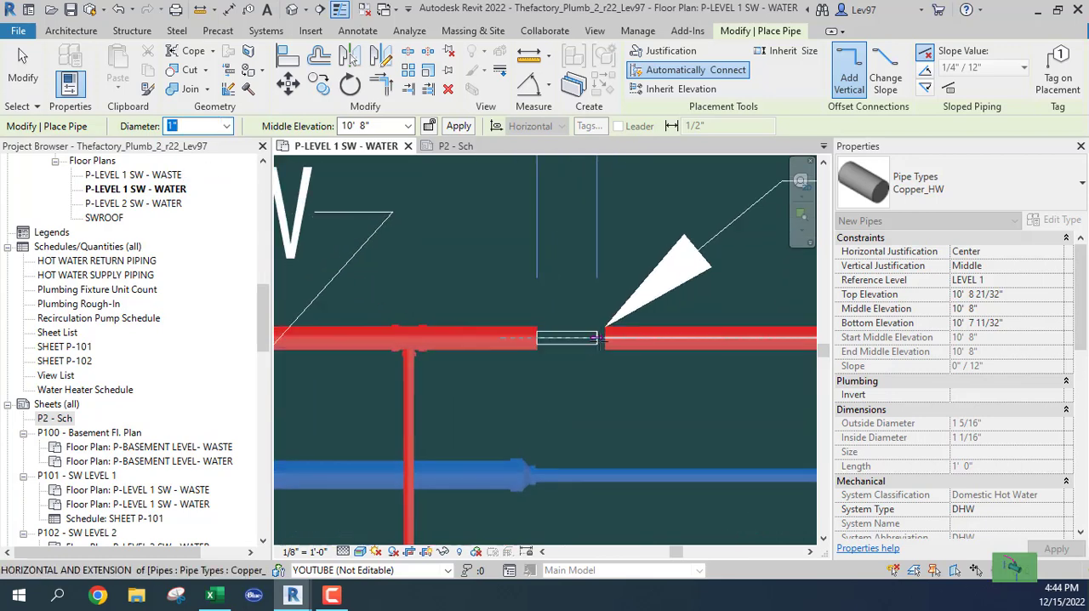
pyautogui.click(596, 338)
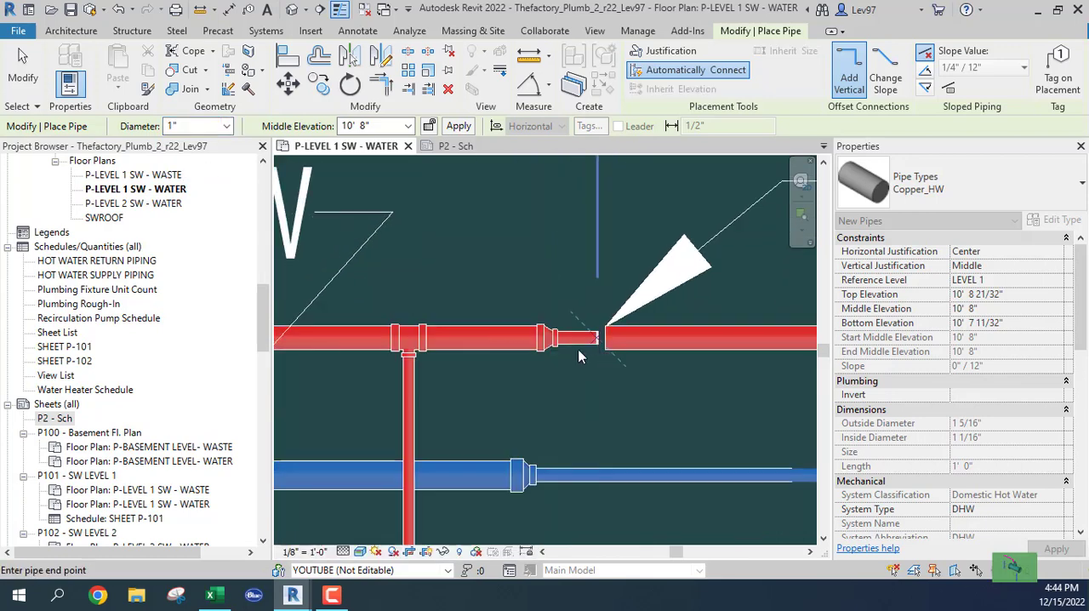
pyautogui.press('Escape')
pyautogui.press('Escape')
# Step: Set the diameter of the hot water pipes and elbow at the corner near the upper double sink to 1"
pyautogui.scroll(-5, 652, 352)
pyautogui.moveTo(596, 347); pyautogui.dragTo(128, 265, button='middle')
pyautogui.scroll(-4, 645, 297)
pyautogui.moveTo(618, 303); pyautogui.dragTo(292, 296, button='middle')
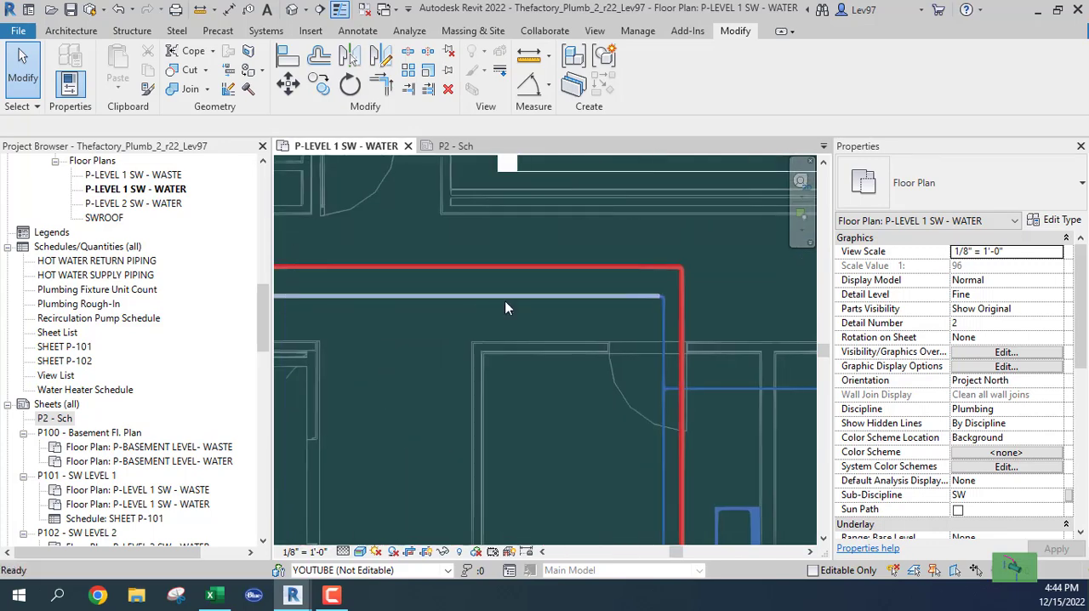
pyautogui.click(677, 261)
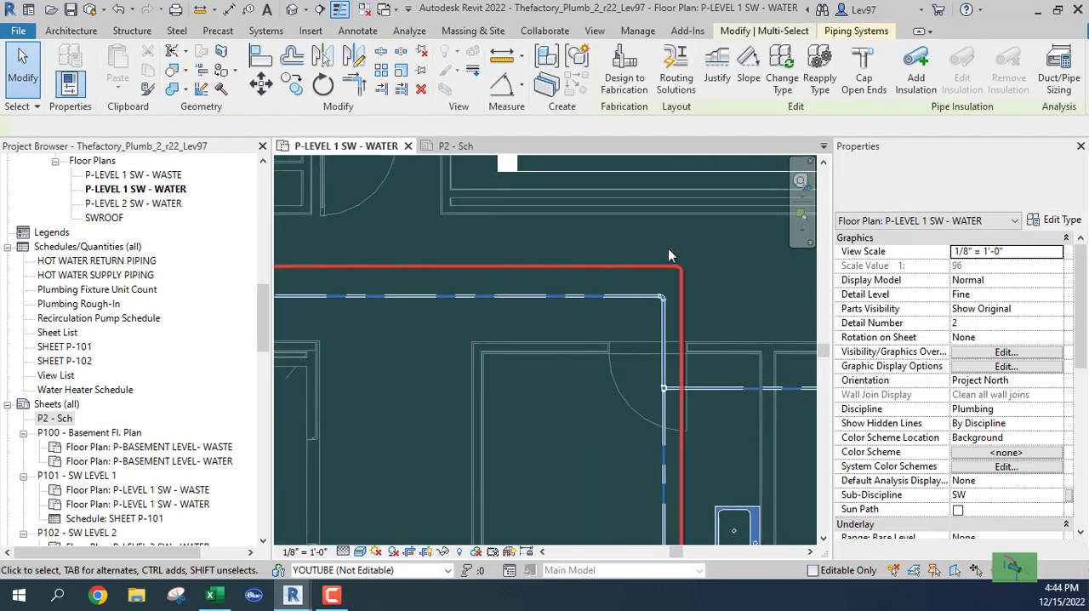
pyautogui.click(235, 125)
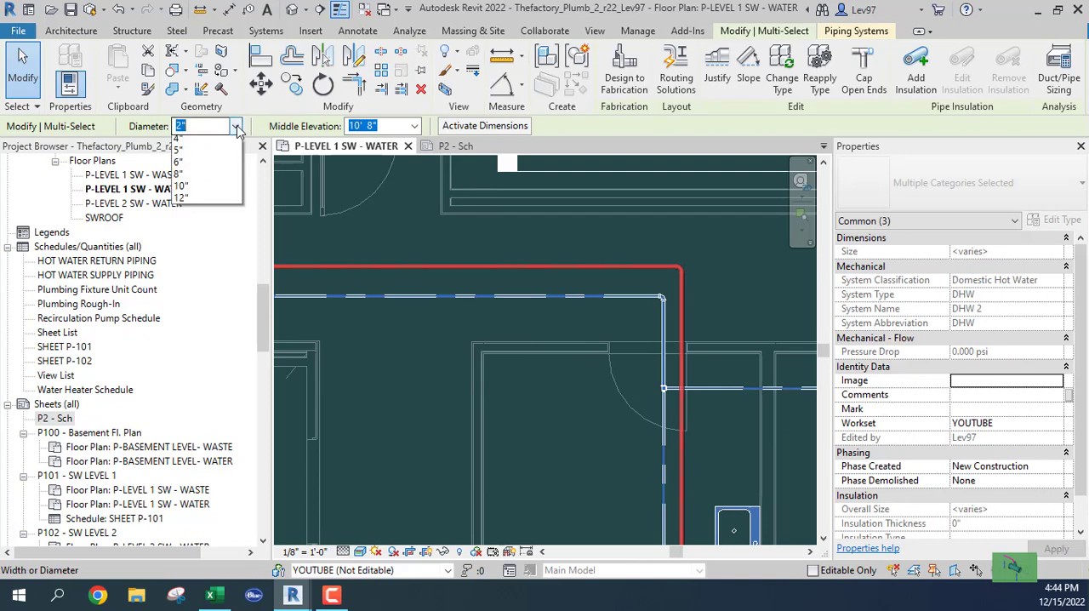
pyautogui.click(190, 169)
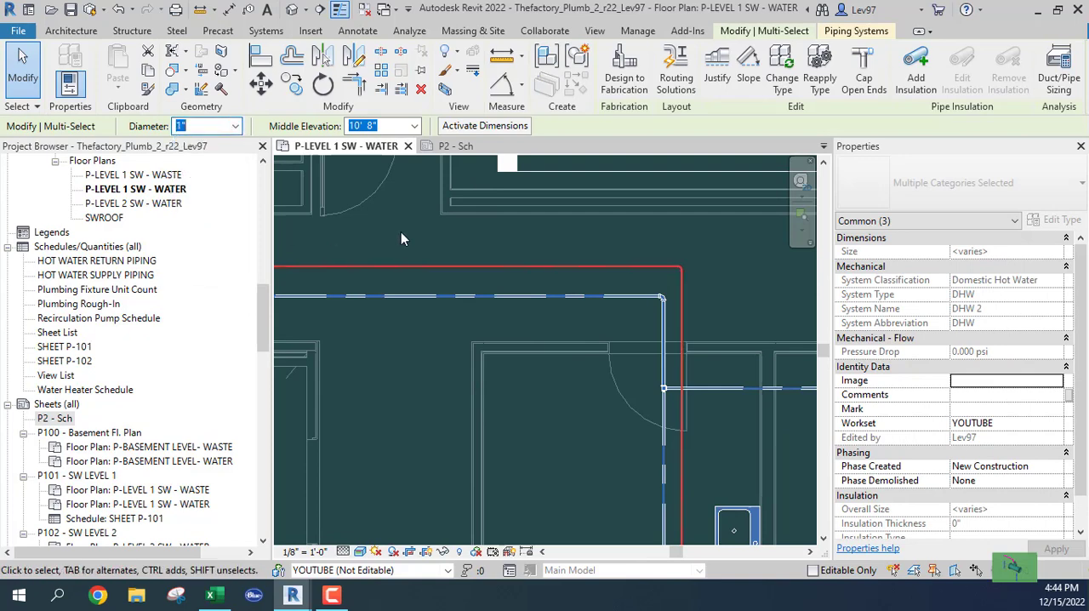
pyautogui.click(400, 232)
# Step: Join the short 1" pipe to the resized hot water main across the gap with Trim/Extend to Corner
pyautogui.moveTo(400, 239); pyautogui.dragTo(660, 277, button='middle')
pyautogui.scroll(8, 566, 274)
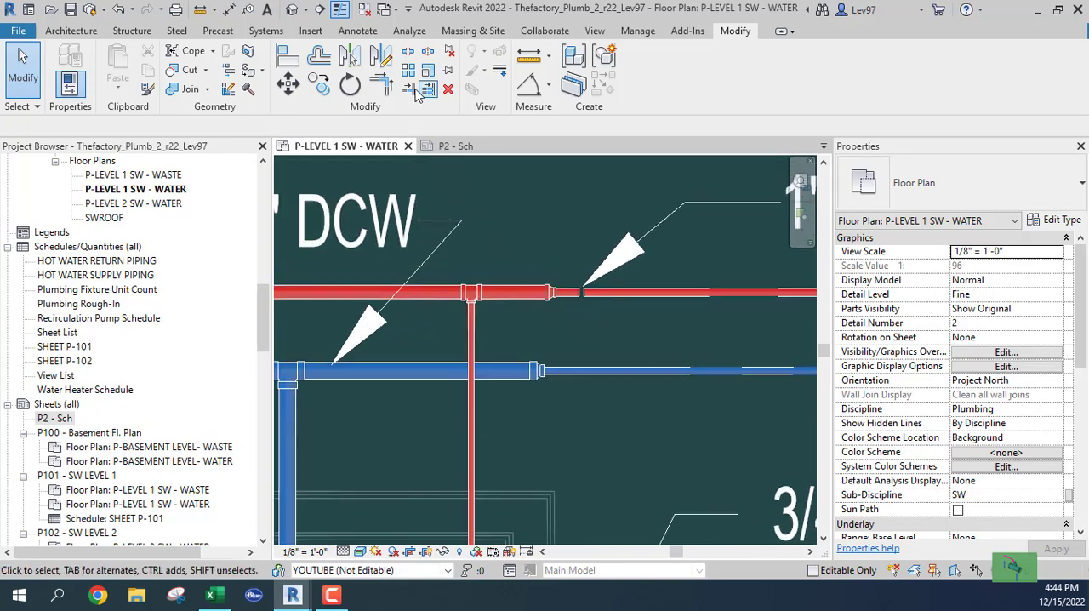
pyautogui.click(382, 85)
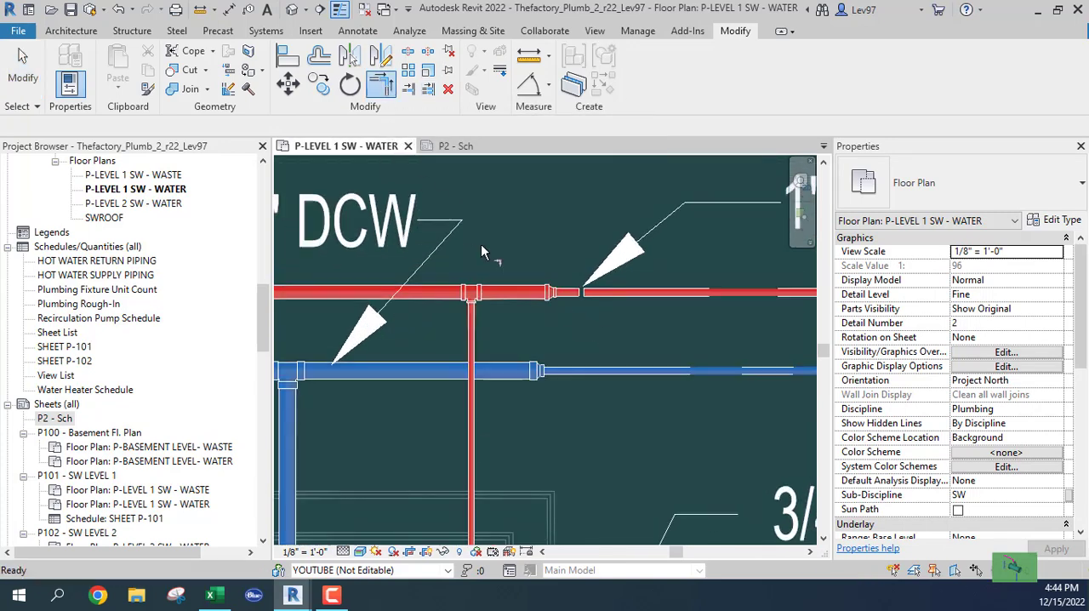
pyautogui.click(572, 294)
pyautogui.click(610, 317)
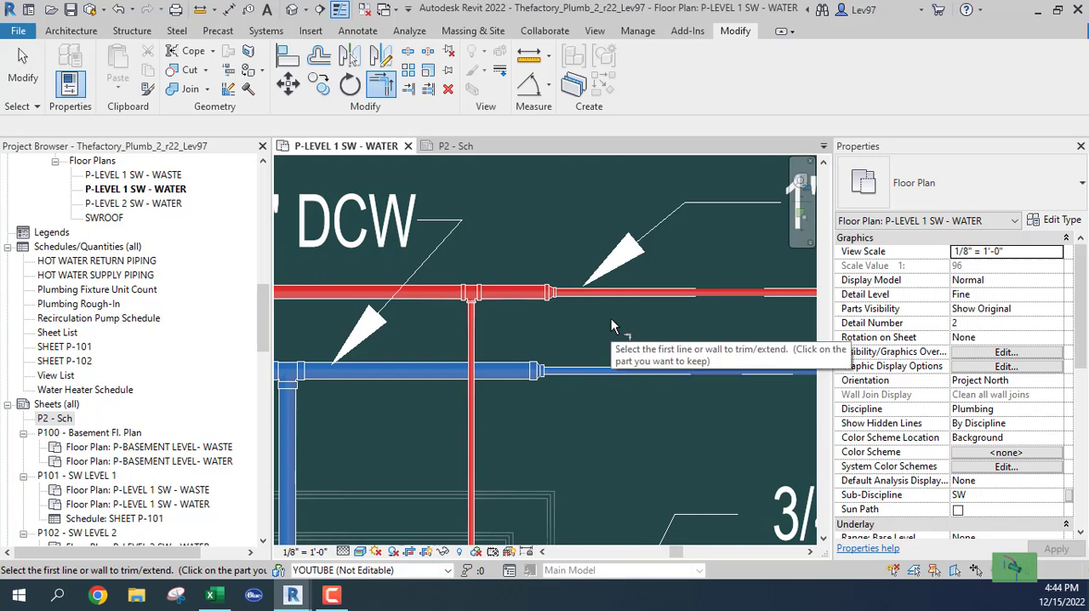
pyautogui.press('Escape')
# Step: Check the DHW pipe tag and its leader on the hot water main just past the reducer
pyautogui.scroll(-4, 622, 319)
pyautogui.moveTo(675, 345); pyautogui.dragTo(263, 248, button='middle')
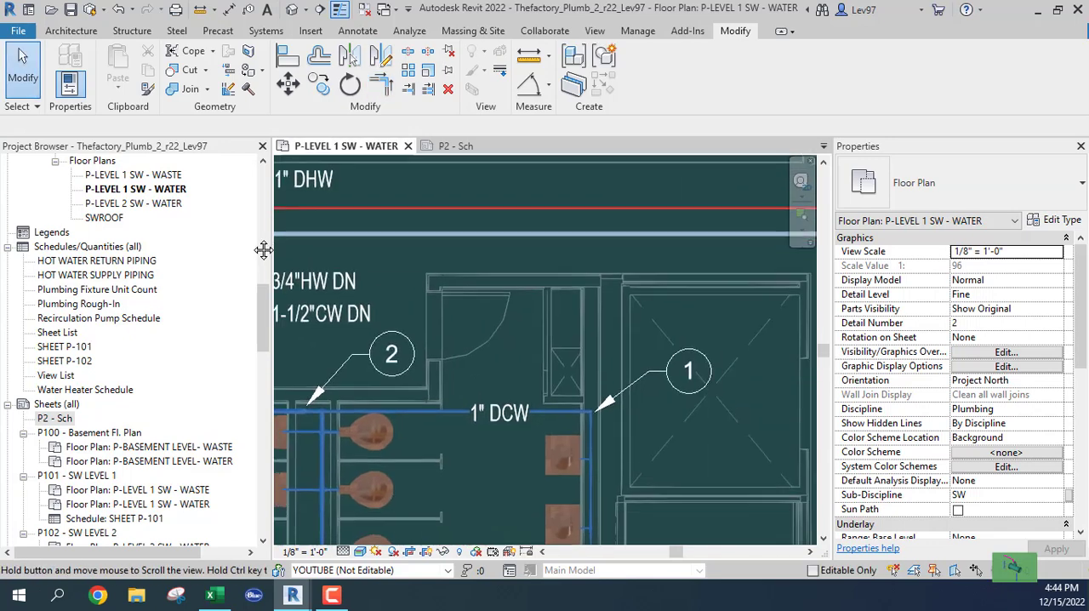
pyautogui.moveTo(538, 296); pyautogui.dragTo(806, 351, button='middle')
pyautogui.scroll(3, 520, 241)
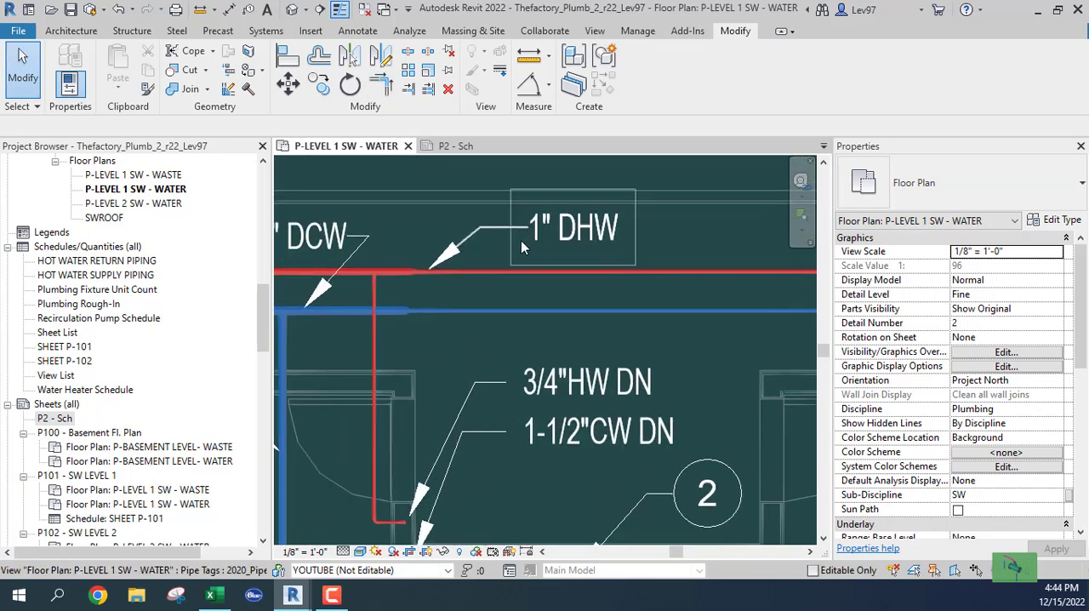
pyautogui.click(437, 256)
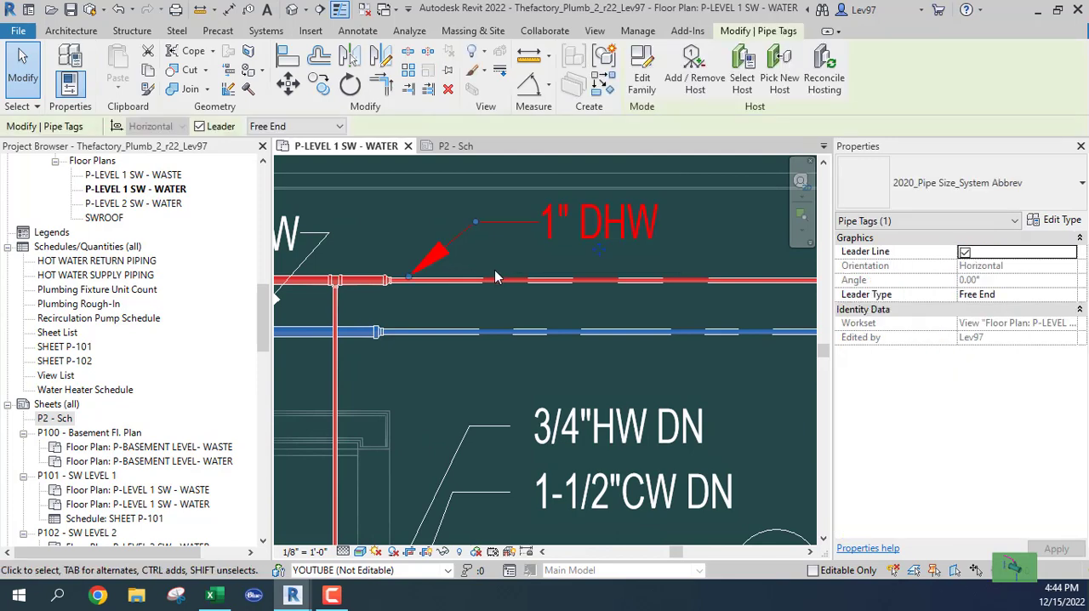
pyautogui.press('Escape')
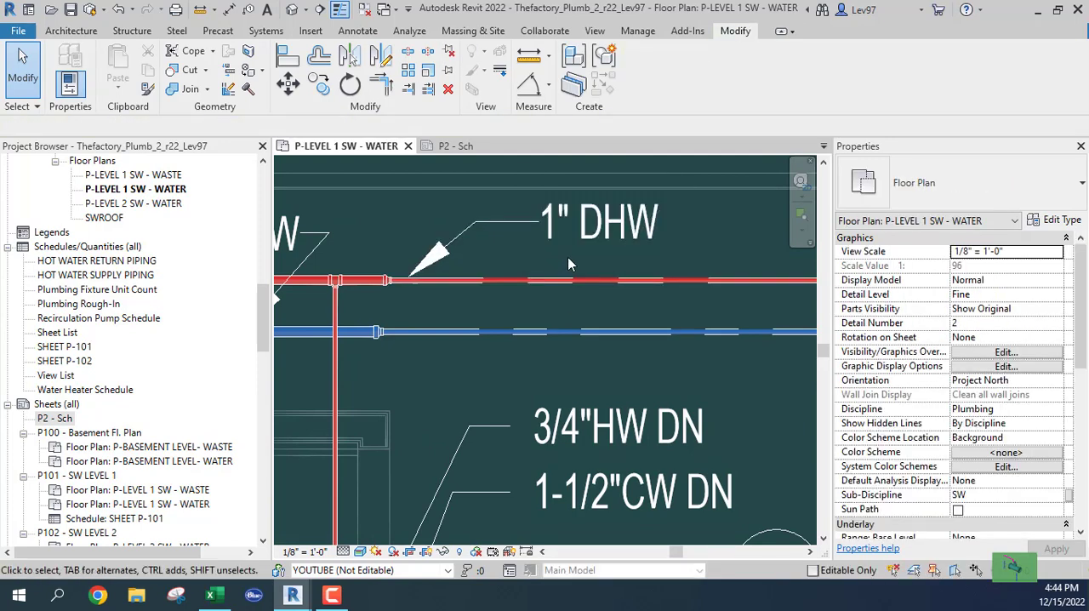
# Step: Draw a short 1/2" Copper_HW pipe from the mop sink's hot water connector into the wall behind it
pyautogui.scroll(-3, 587, 272)
pyautogui.moveTo(644, 332); pyautogui.dragTo(326, 311, button='middle')
pyautogui.moveTo(629, 309); pyautogui.dragTo(406, 287, button='middle')
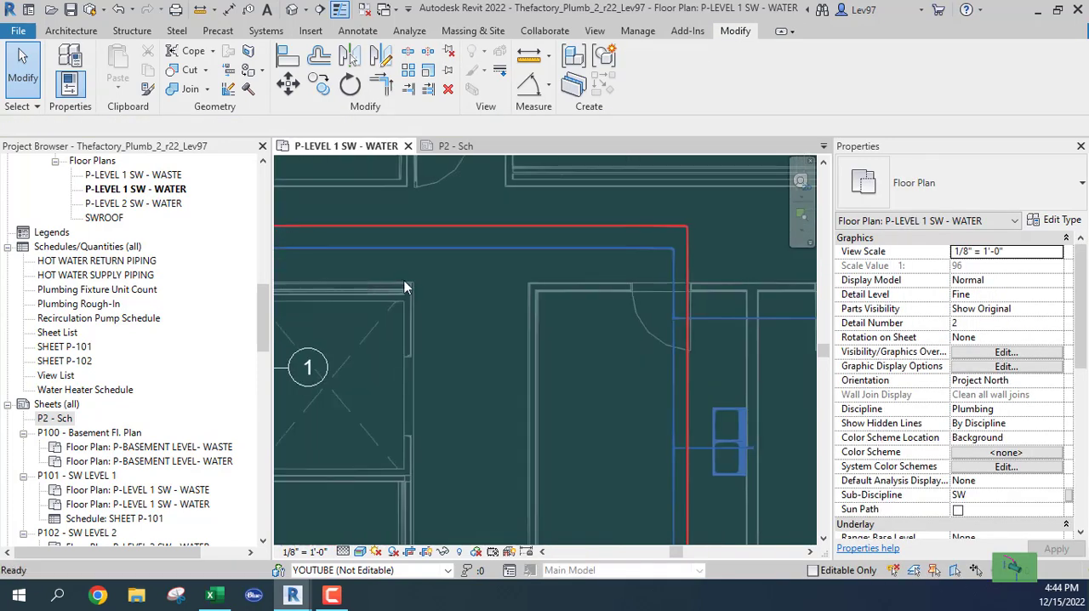
pyautogui.moveTo(655, 361); pyautogui.dragTo(417, 367, button='middle')
pyautogui.moveTo(531, 379); pyautogui.dragTo(520, 428, button='middle')
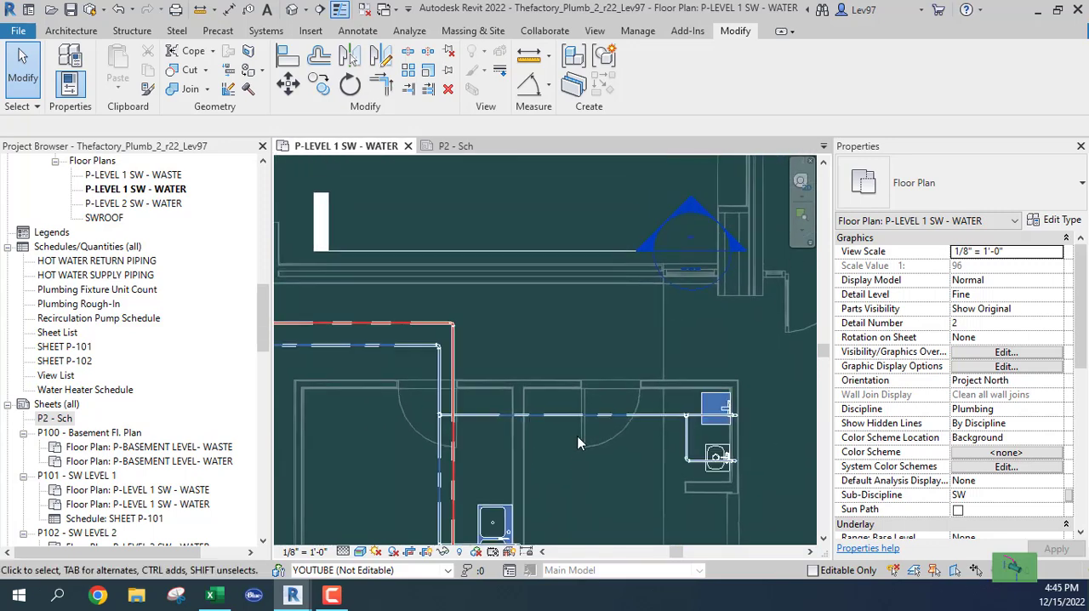
pyautogui.moveTo(650, 451); pyautogui.dragTo(483, 459, button='middle')
pyautogui.scroll(4, 530, 440)
pyautogui.moveTo(550, 450); pyautogui.dragTo(653, 454, button='middle')
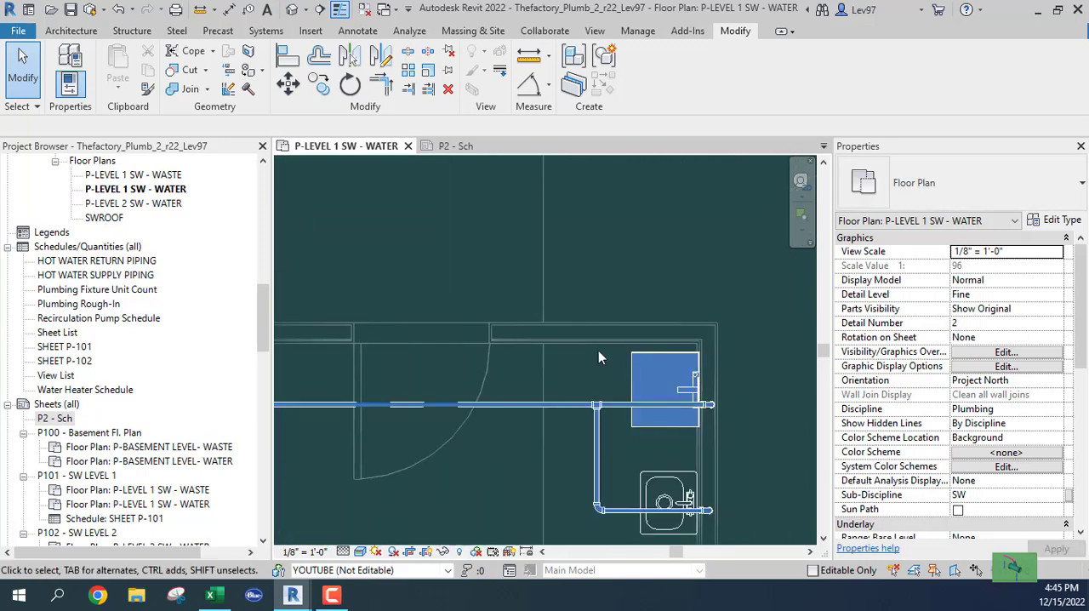
pyautogui.click(642, 377)
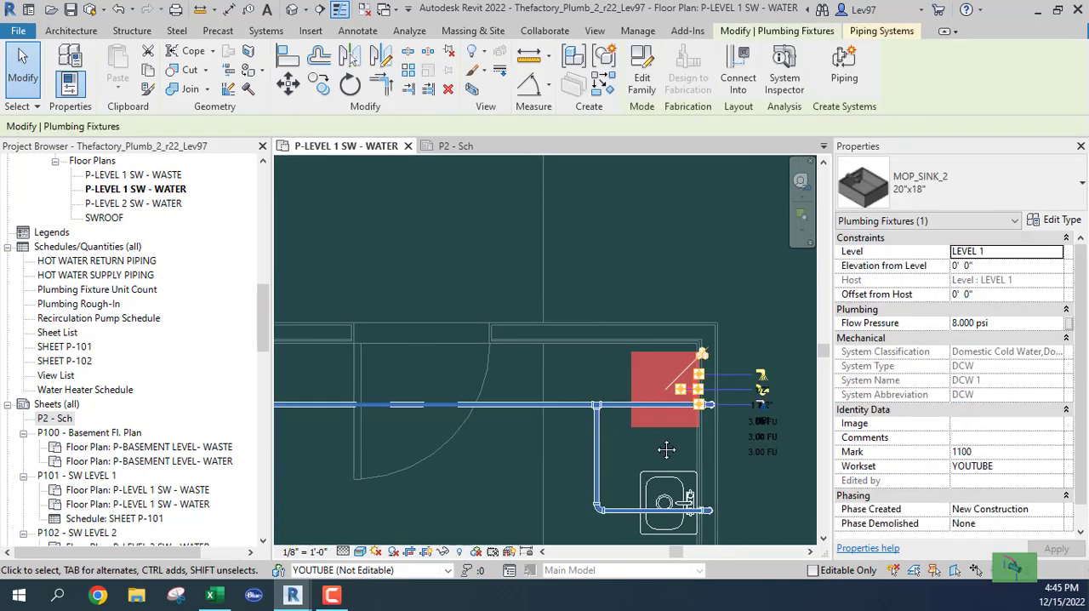
pyautogui.scroll(3, 645, 406)
pyautogui.scroll(2, 644, 407)
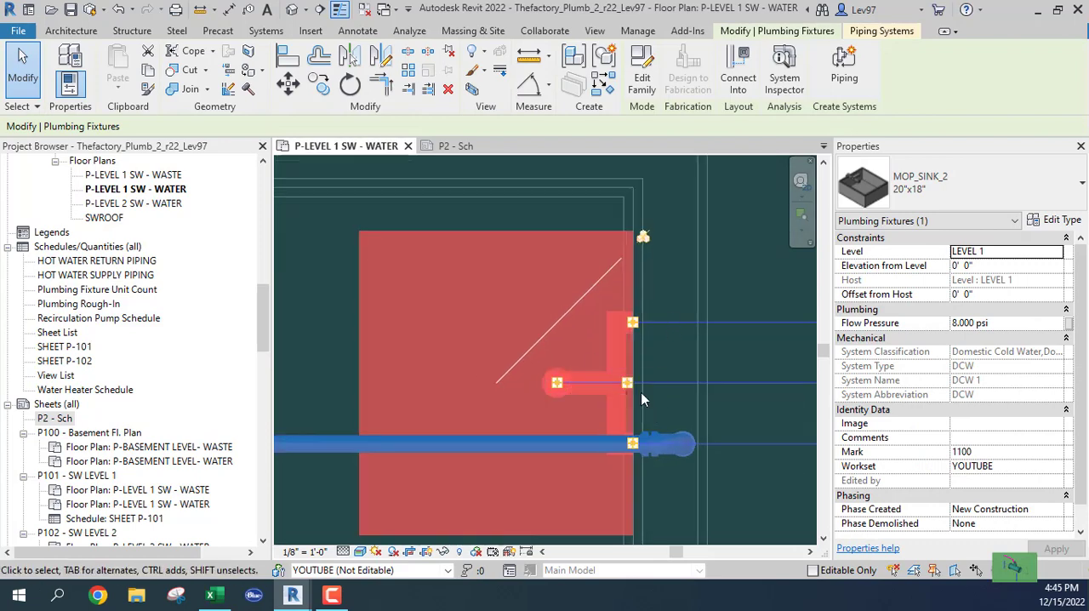
pyautogui.rightClick(636, 323)
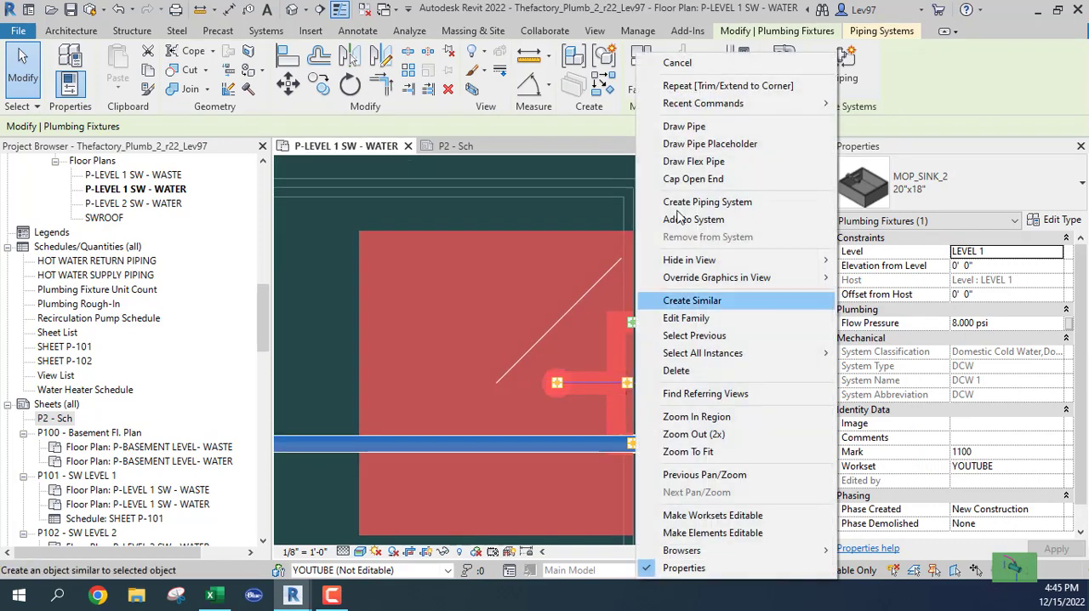
pyautogui.click(680, 126)
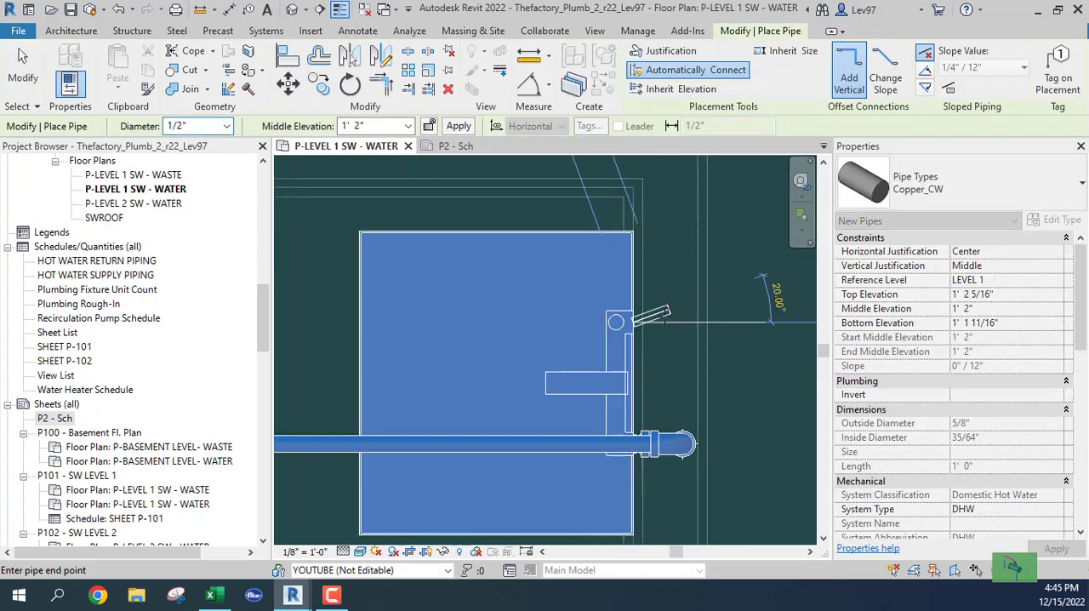
pyautogui.click(994, 175)
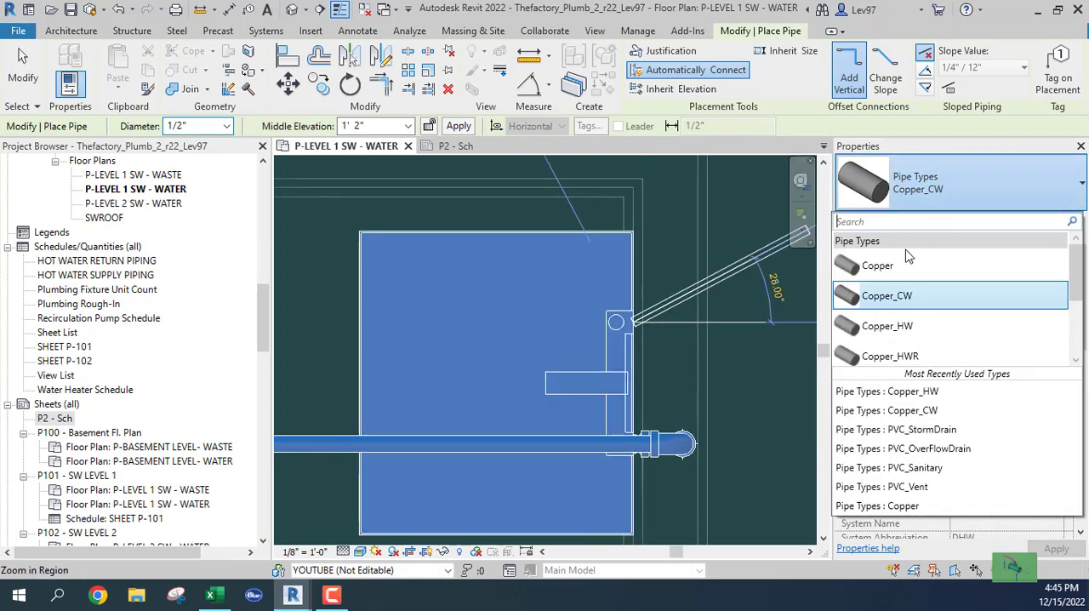
pyautogui.click(889, 328)
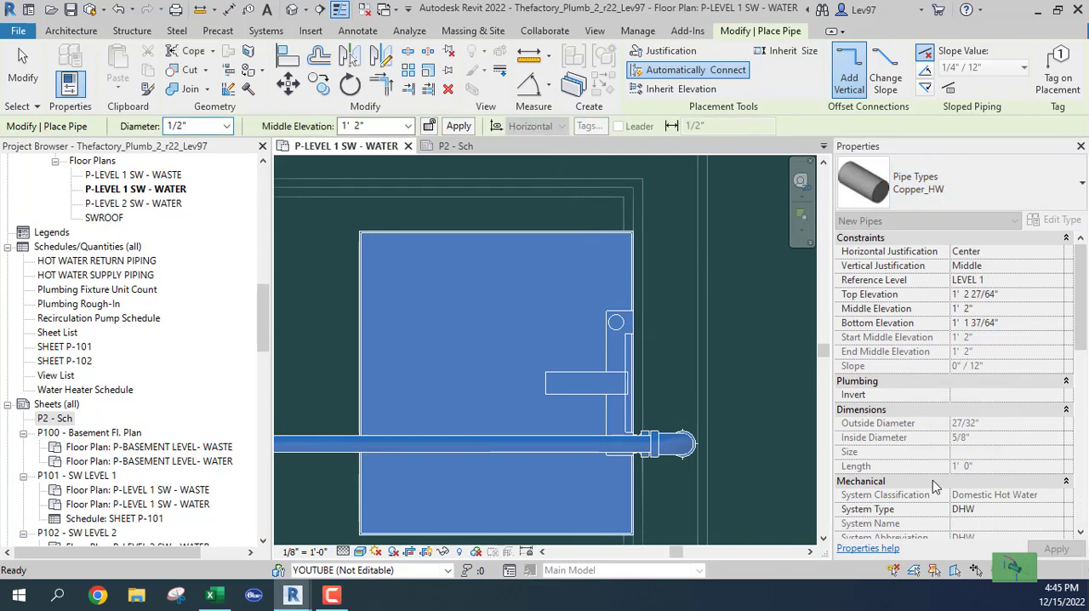
pyautogui.click(624, 321)
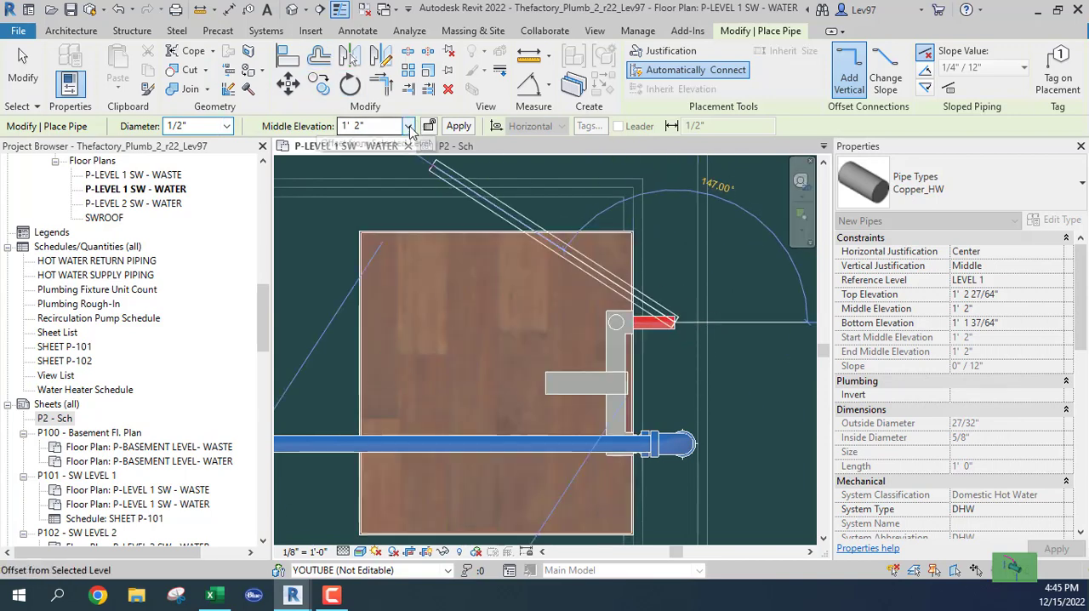
# Step: Raise the mop sink's 1/2" hot water pipe to a 10' 8" middle elevation and run it horizontally back across the sink
pyautogui.click(409, 127)
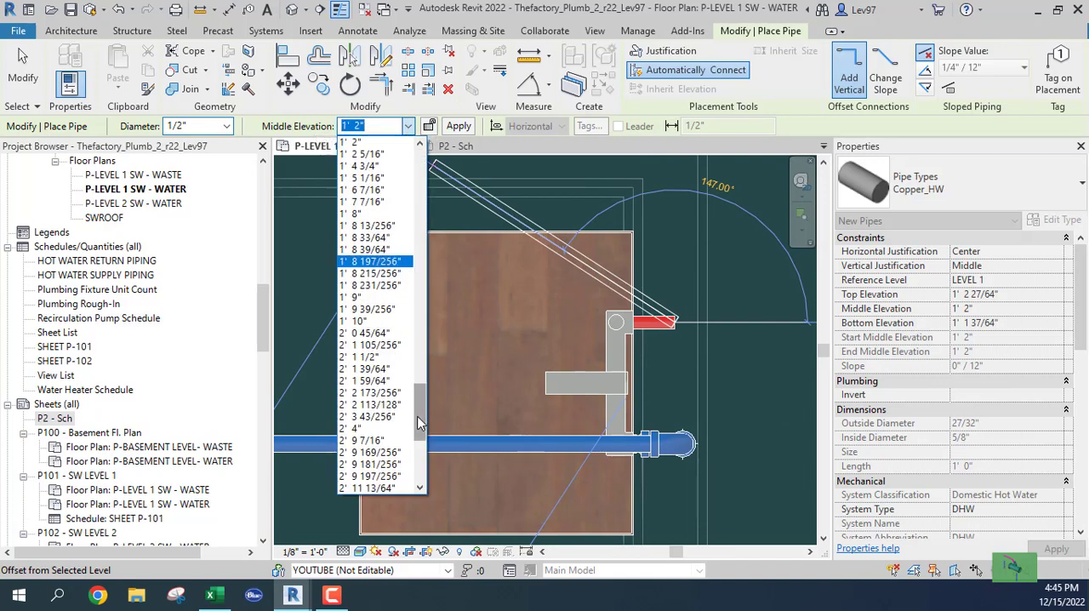
pyautogui.moveTo(419, 424); pyautogui.dragTo(420, 462)
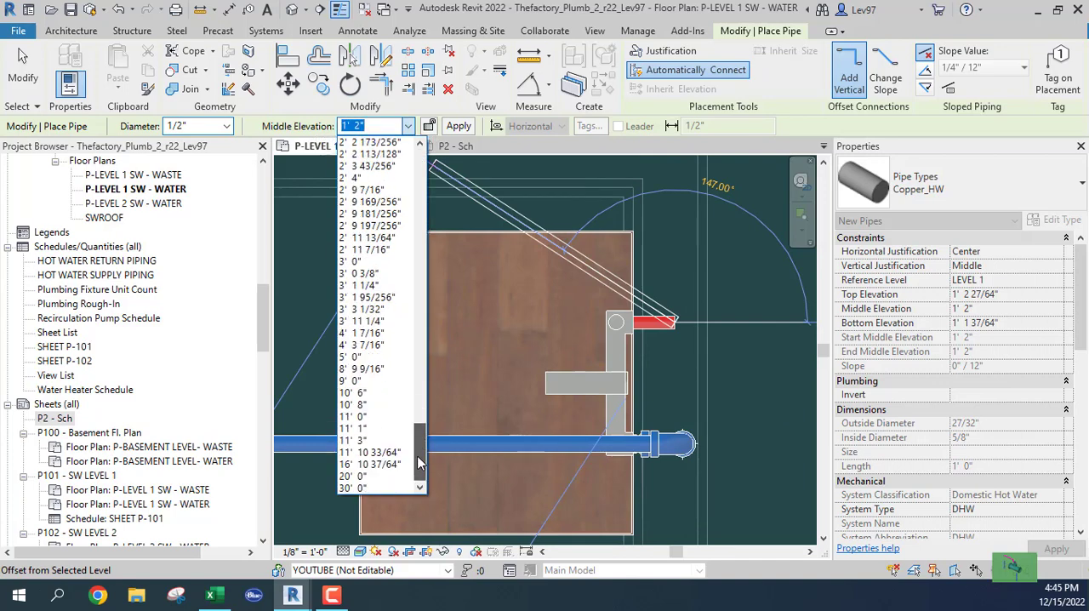
pyautogui.click(353, 404)
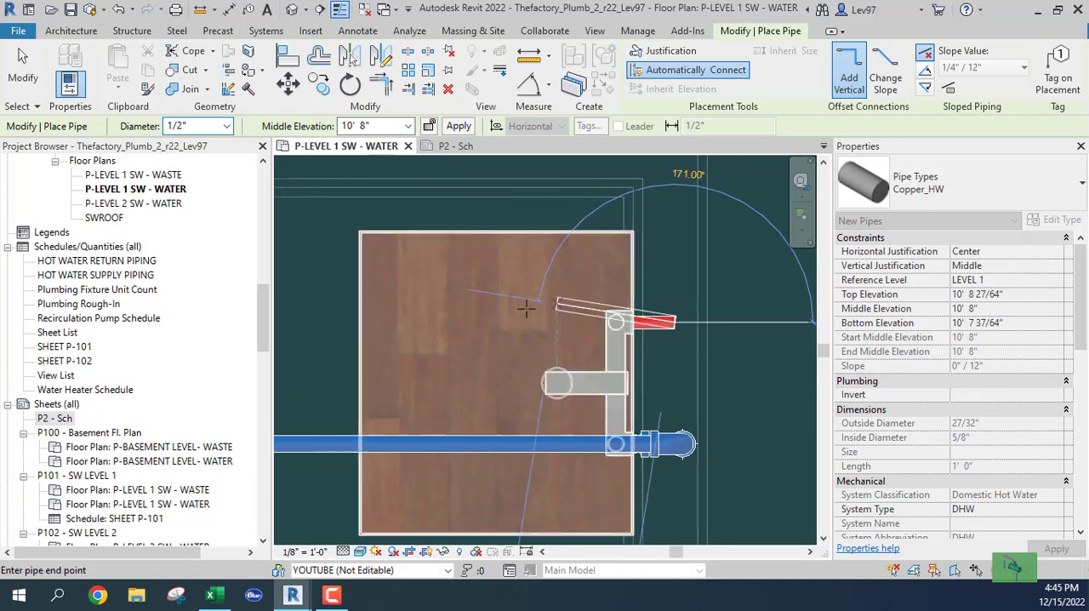
pyautogui.click(347, 321)
pyautogui.press('Escape')
pyautogui.press('Escape')
# Step: Check the diameter and elevation of the vertical hot water main near the door west of the mop sink
pyautogui.scroll(-3, 354, 360)
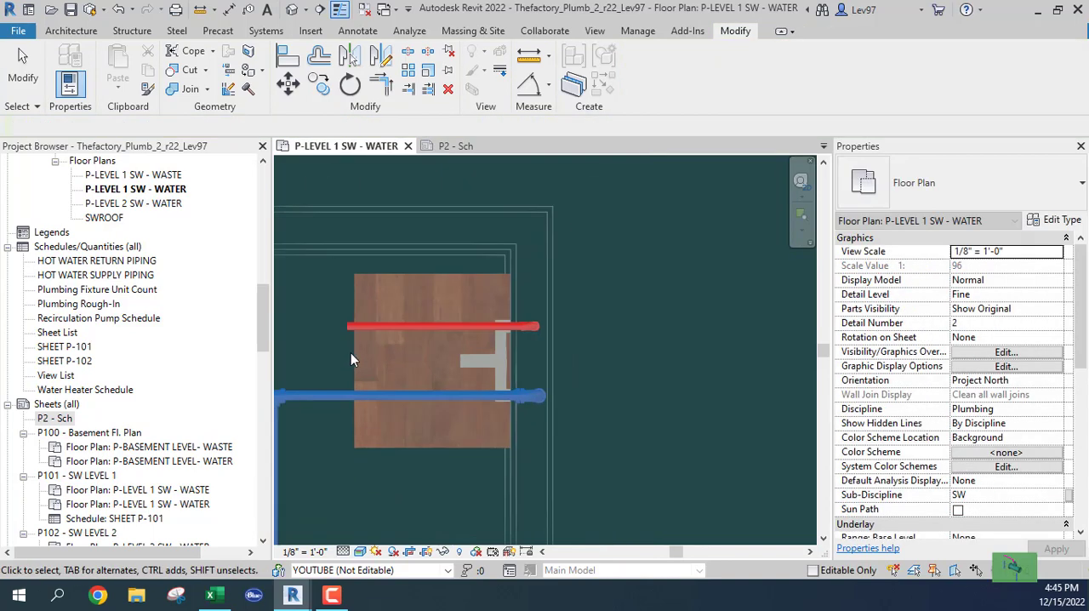
pyautogui.scroll(-1, 350, 352)
pyautogui.moveTo(417, 361); pyautogui.dragTo(808, 369, button='middle')
pyautogui.moveTo(467, 373); pyautogui.dragTo(766, 342, button='middle')
pyautogui.scroll(-5, 599, 363)
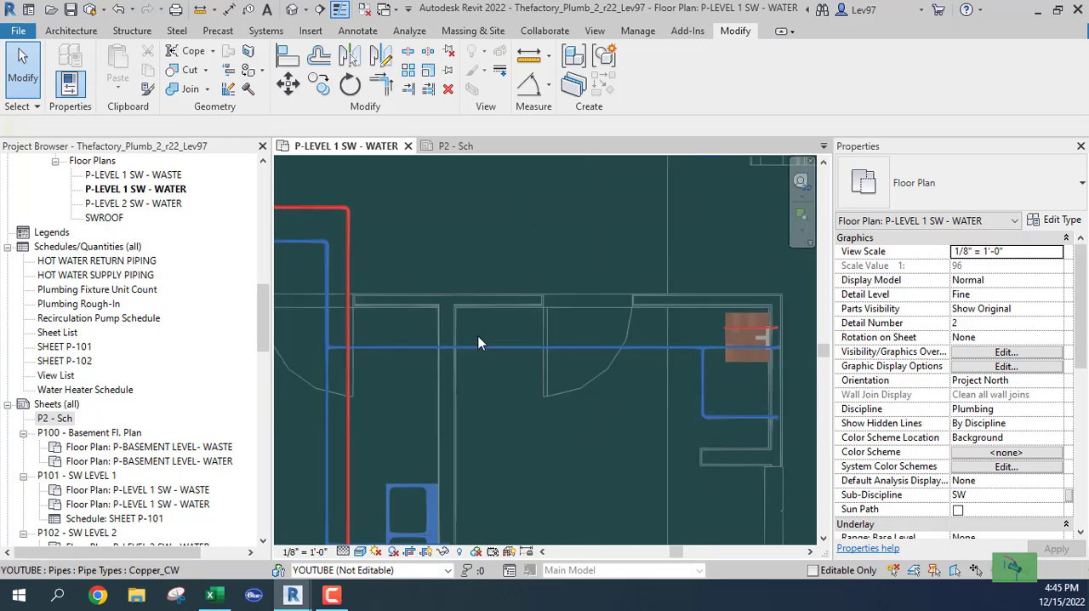
pyautogui.moveTo(478, 336); pyautogui.dragTo(599, 342, button='middle')
pyautogui.click(472, 270)
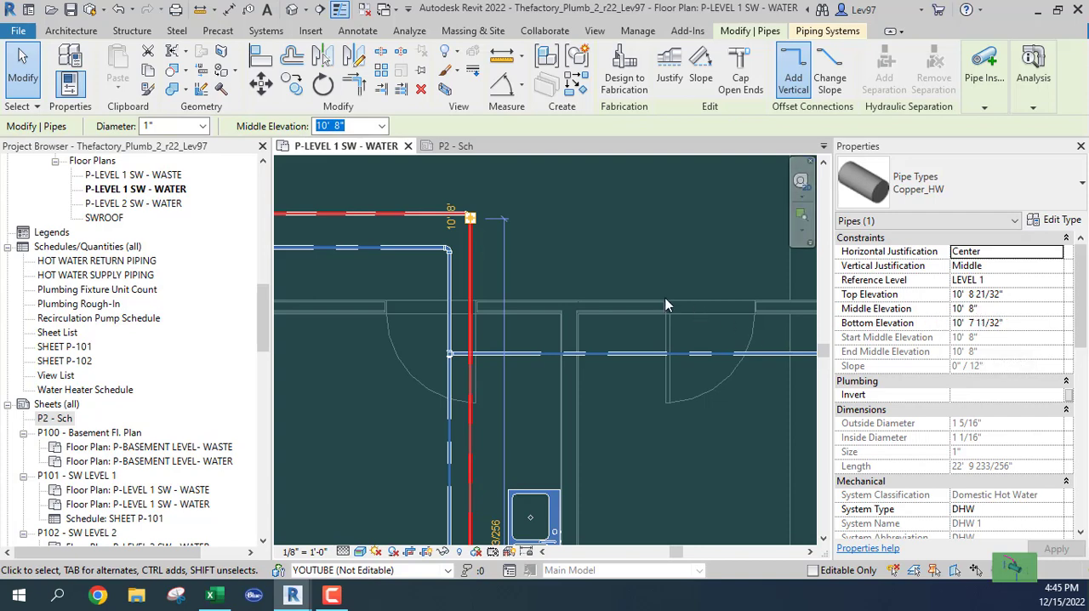
pyautogui.click(637, 280)
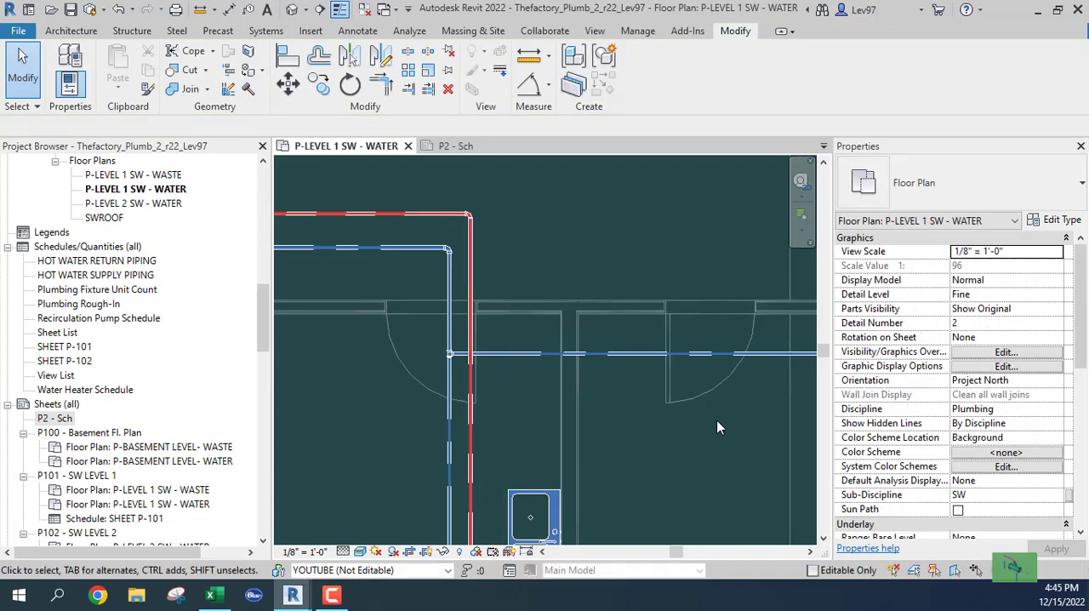
# Step: Extend the mop sink's hot water branch from its open end with a 3/4" Copper_HW pipe about 1' long
pyautogui.moveTo(717, 421); pyautogui.dragTo(461, 419, button='middle')
pyautogui.scroll(2, 598, 314)
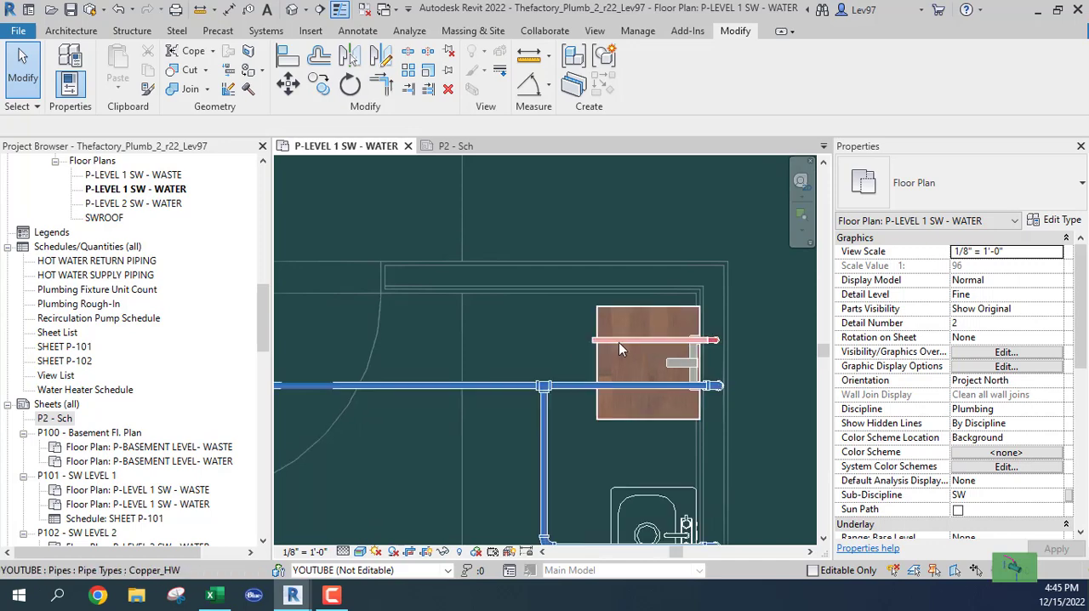
pyautogui.click(571, 363)
pyautogui.rightClick(593, 343)
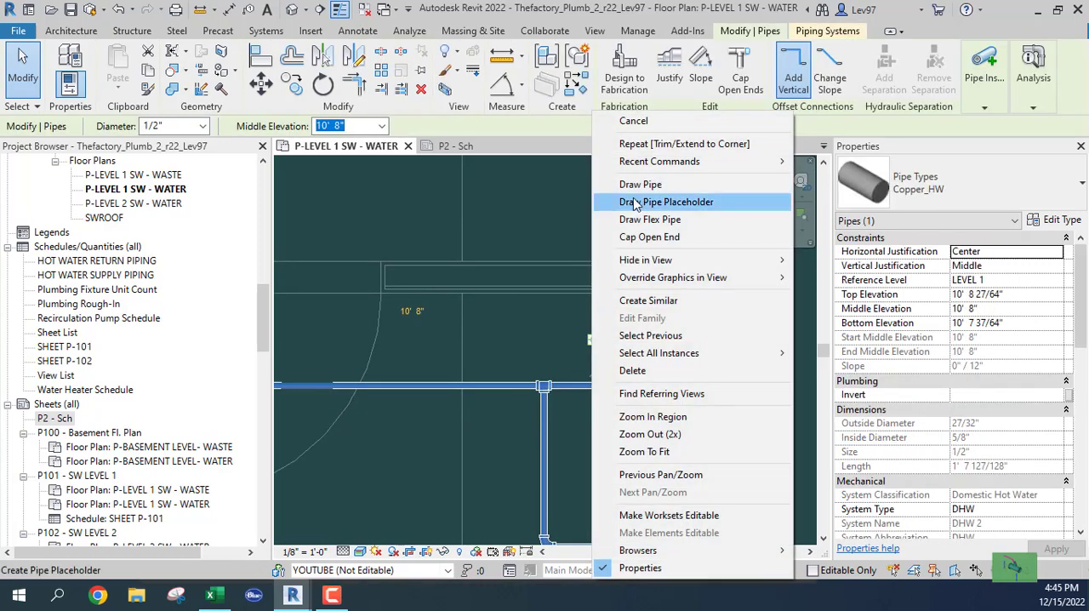
pyautogui.click(634, 180)
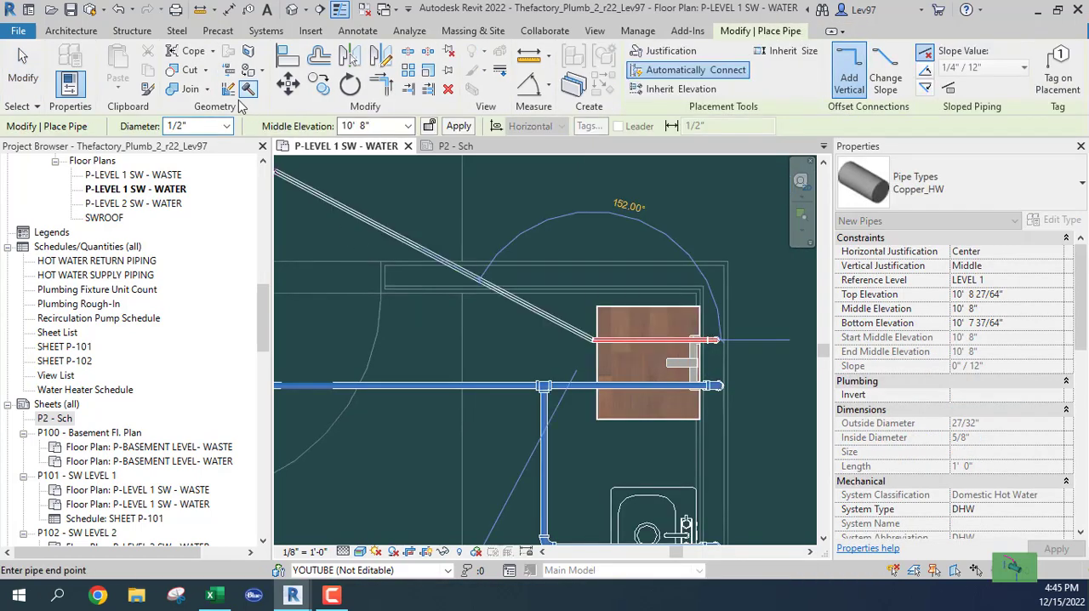
pyautogui.click(227, 126)
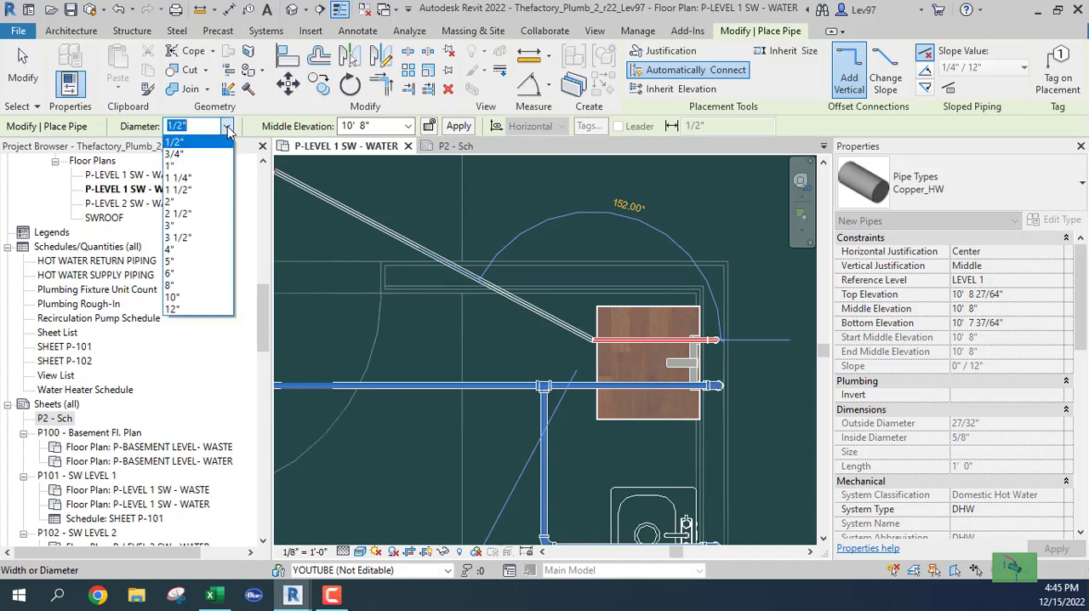
pyautogui.click(182, 155)
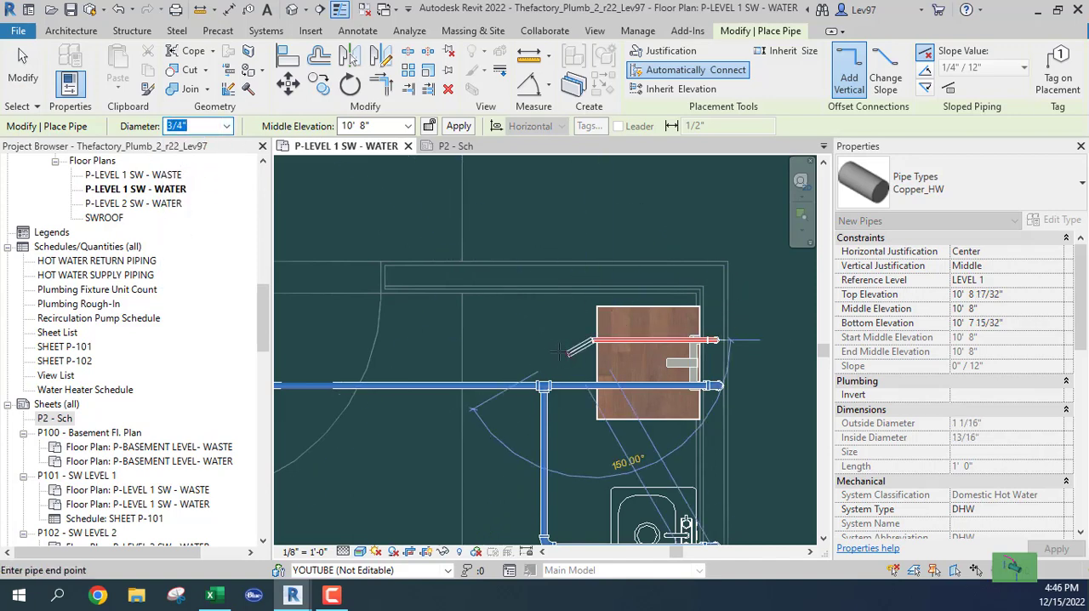
pyautogui.click(518, 339)
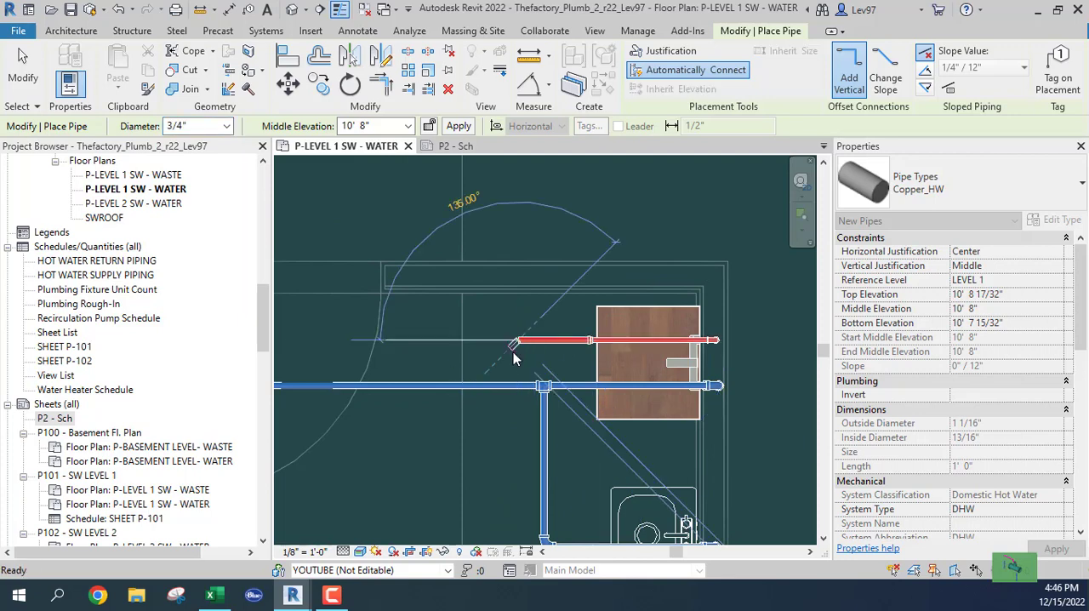
pyautogui.press('Escape')
pyautogui.press('Escape')
pyautogui.moveTo(508, 368); pyautogui.dragTo(618, 376, button='middle')
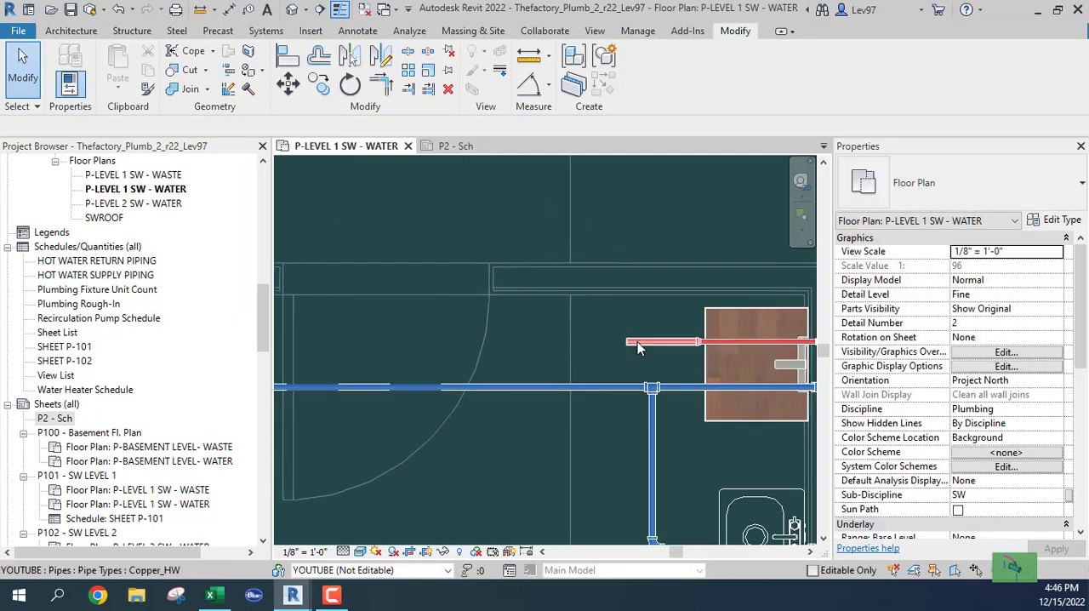
pyautogui.click(639, 344)
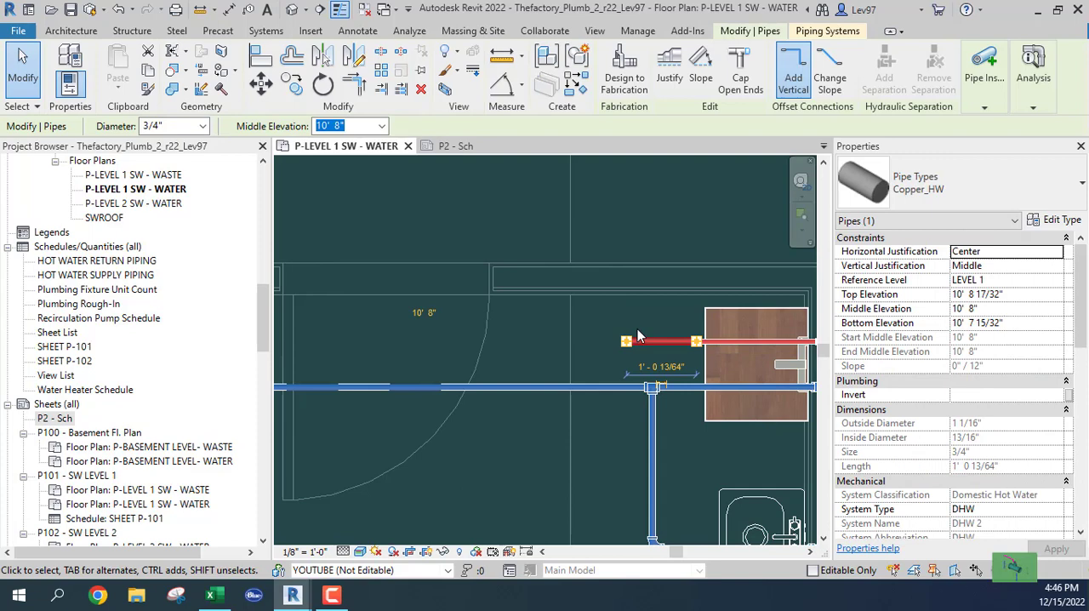
pyautogui.click(581, 332)
# Step: Draw a short 1/2" Copper_HW pipe from the hand sink's hot water connector into the wall
pyautogui.scroll(-2, 578, 351)
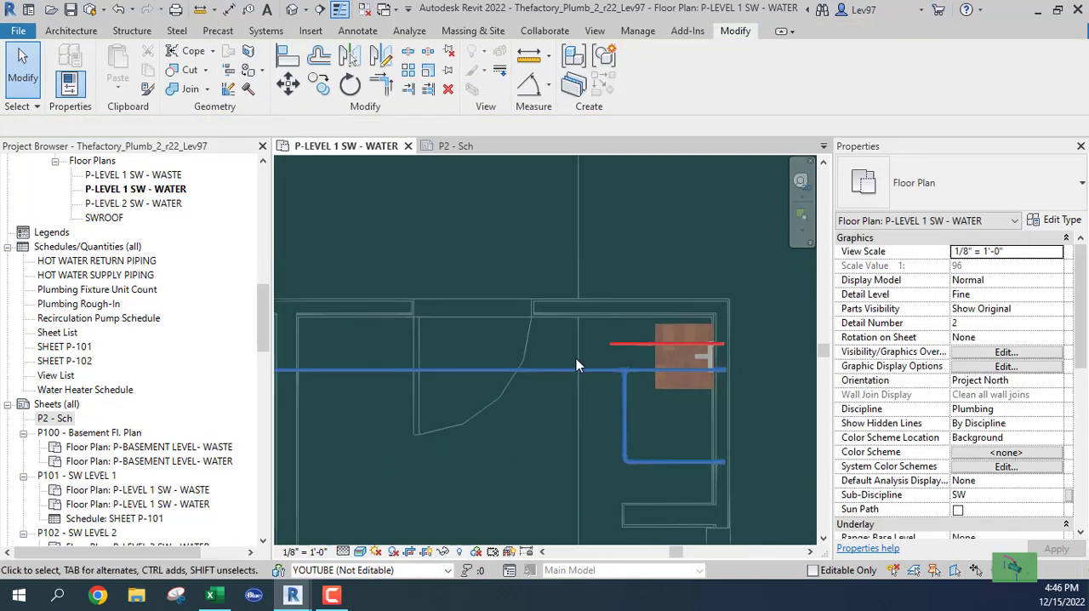
pyautogui.scroll(5, 587, 413)
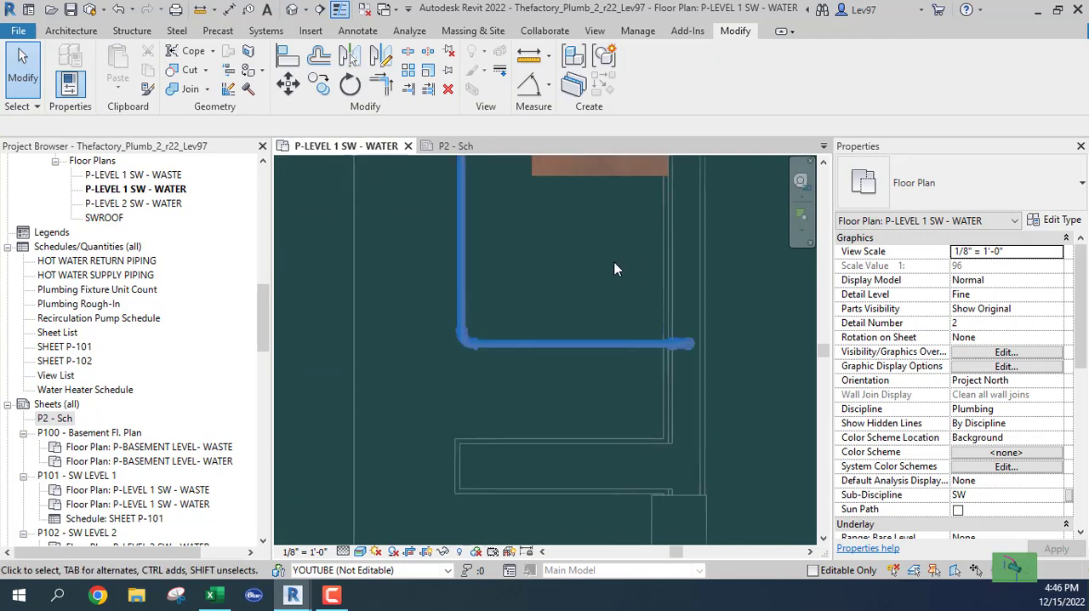
pyautogui.scroll(-2, 614, 264)
pyautogui.click(585, 304)
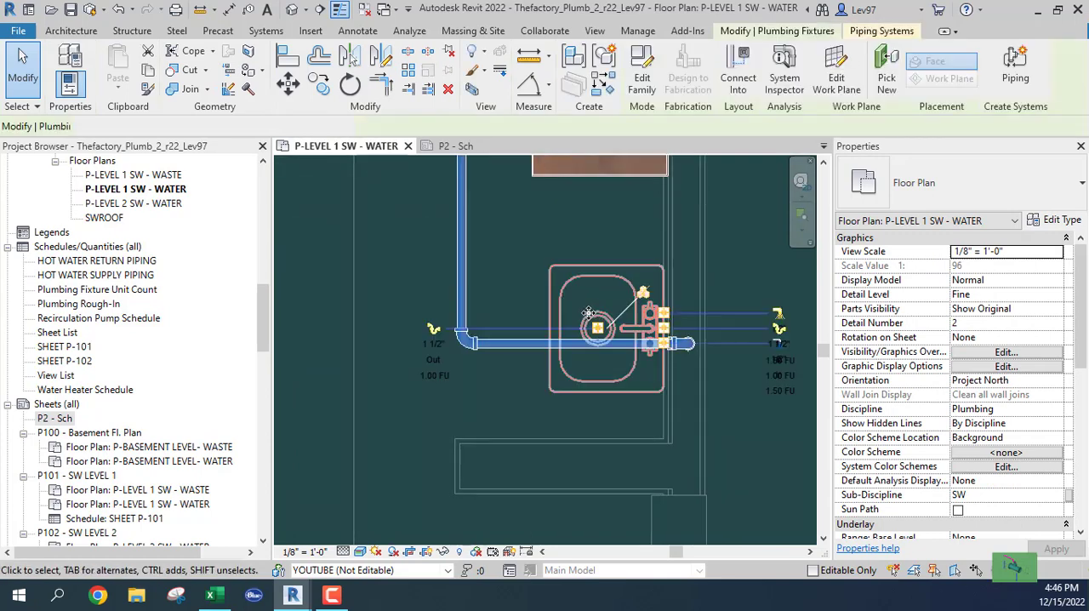
pyautogui.rightClick(668, 319)
pyautogui.click(704, 126)
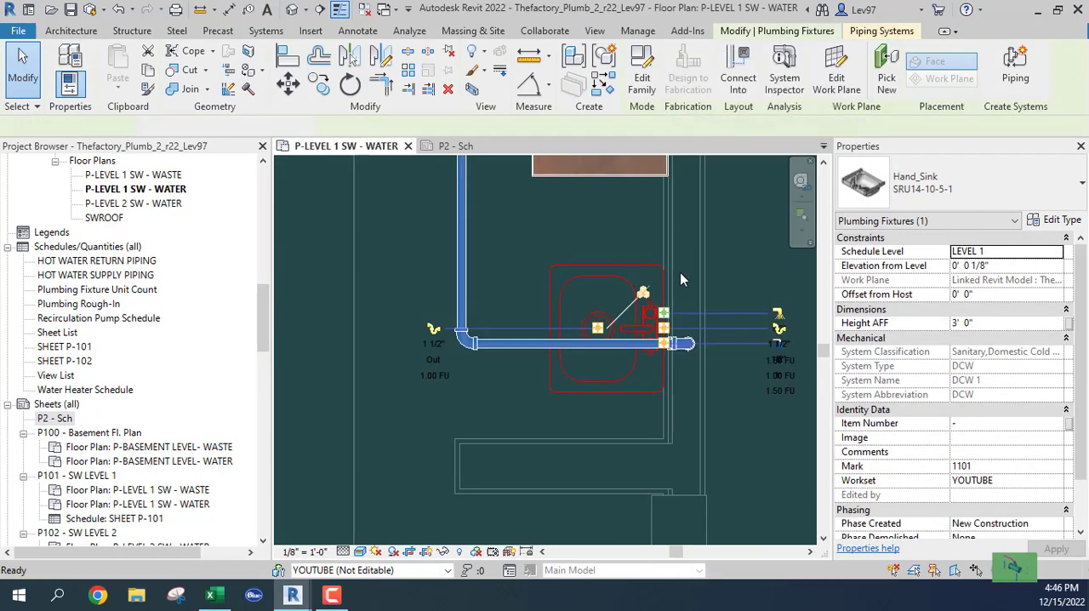
pyautogui.click(968, 173)
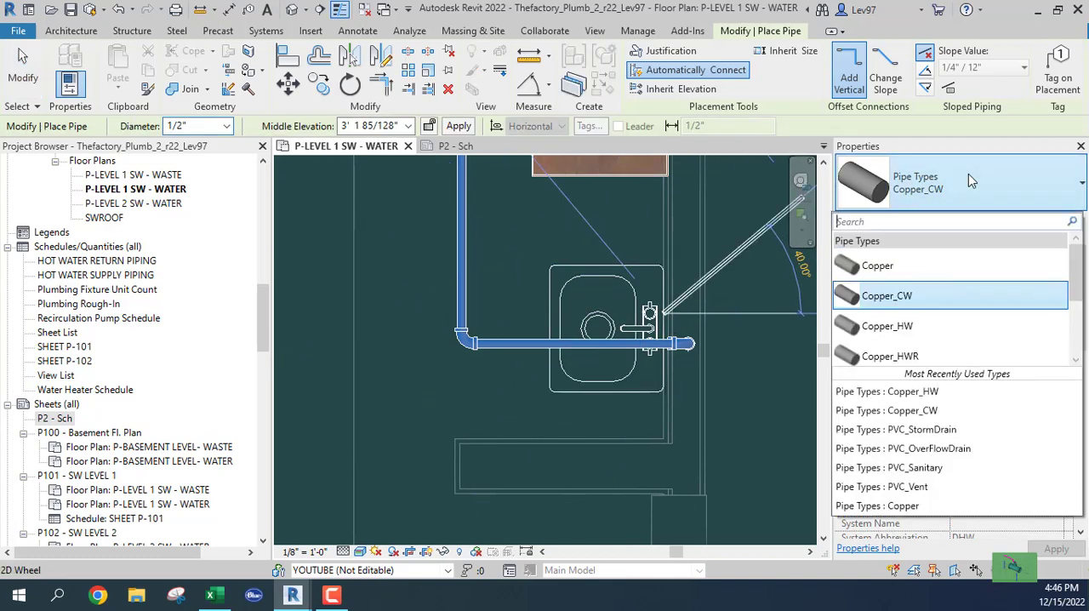
pyautogui.click(900, 326)
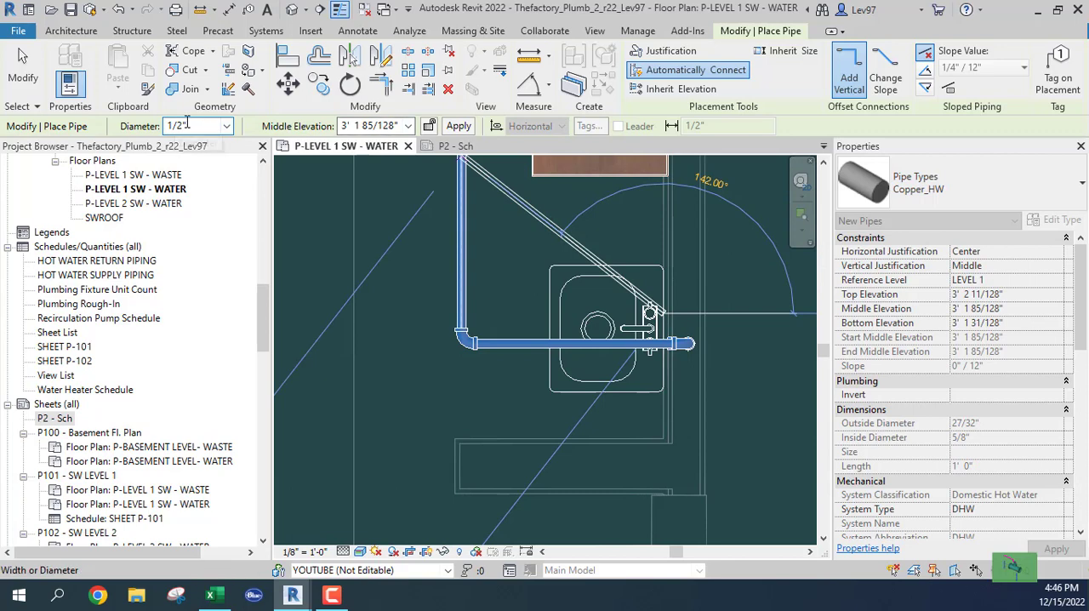
pyautogui.click(686, 313)
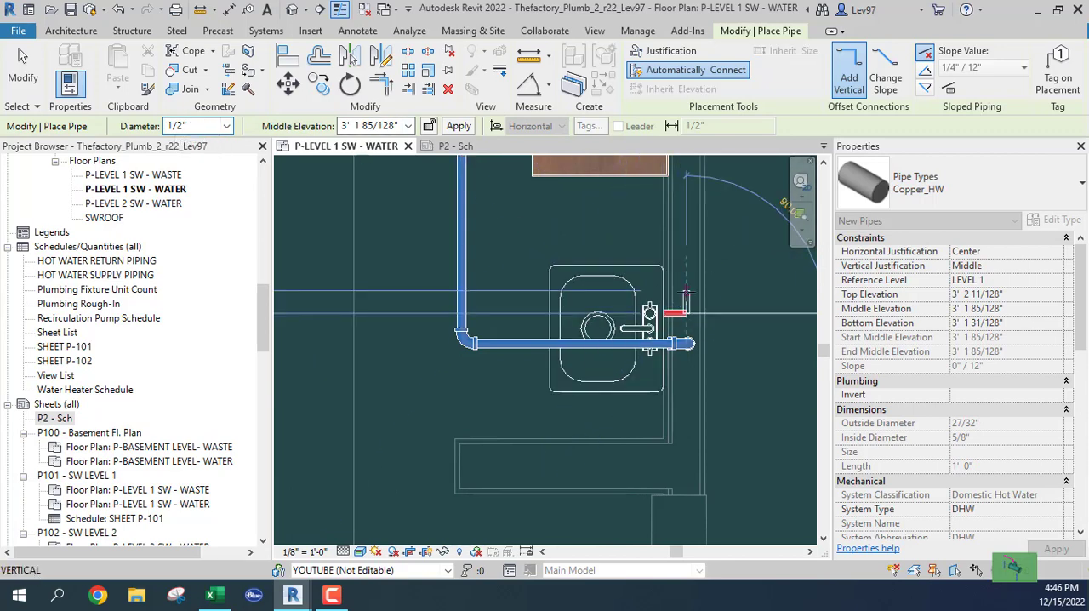
# Step: Raise the hand sink's hot water pipe to a 10' 8" middle elevation and run it horizontally back past the sink
pyautogui.click(409, 126)
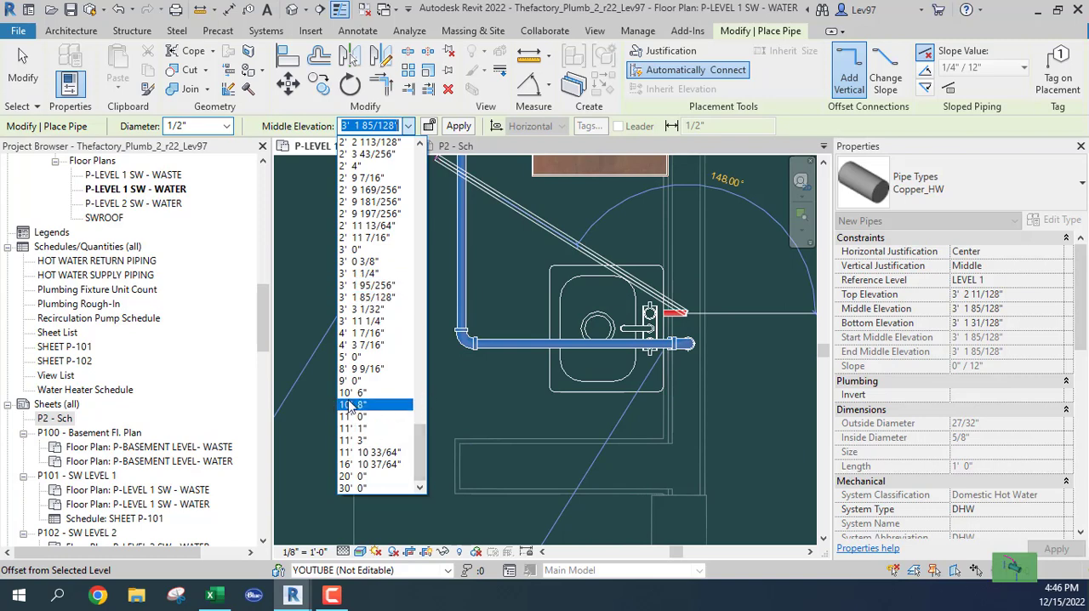
pyautogui.click(353, 405)
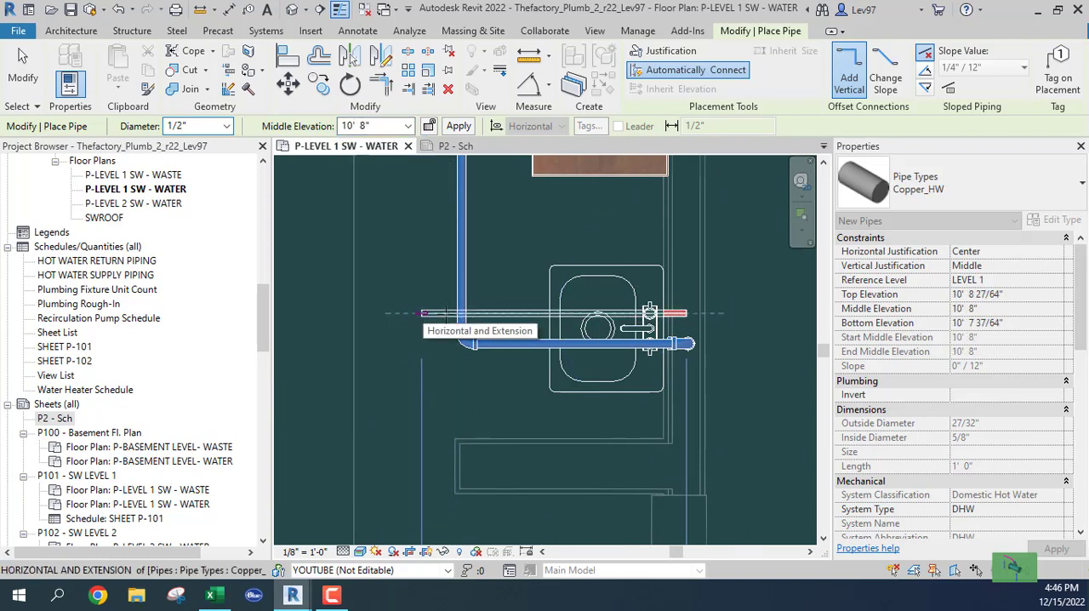
pyautogui.click(503, 314)
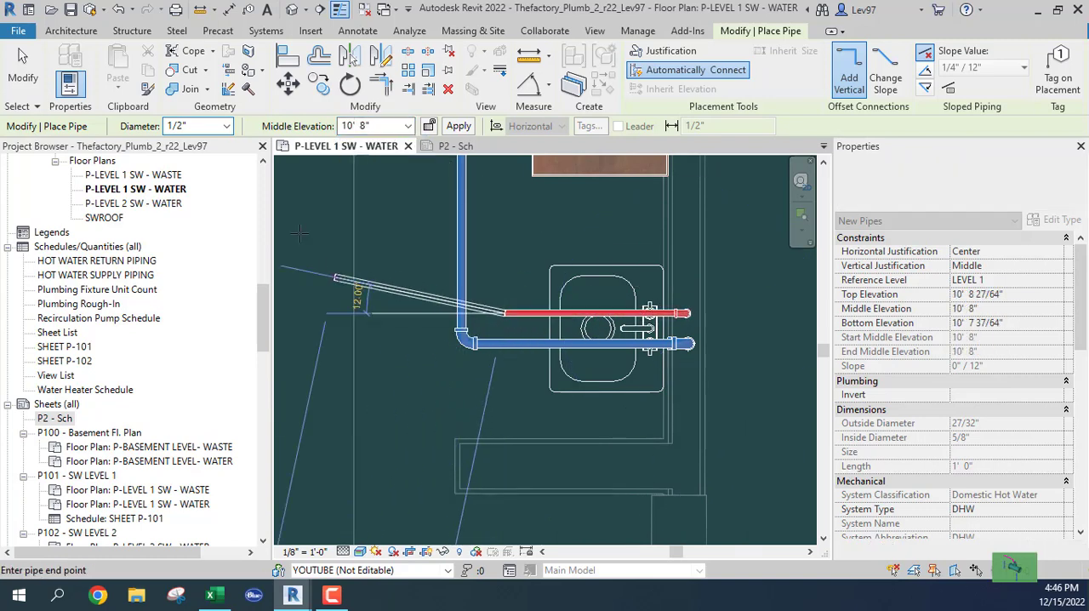
# Step: Extend the hand sink's hot water branch horizontally with a 3/4" Copper_HW pipe about 1' 4" long, past the cold water riser line
pyautogui.click(228, 127)
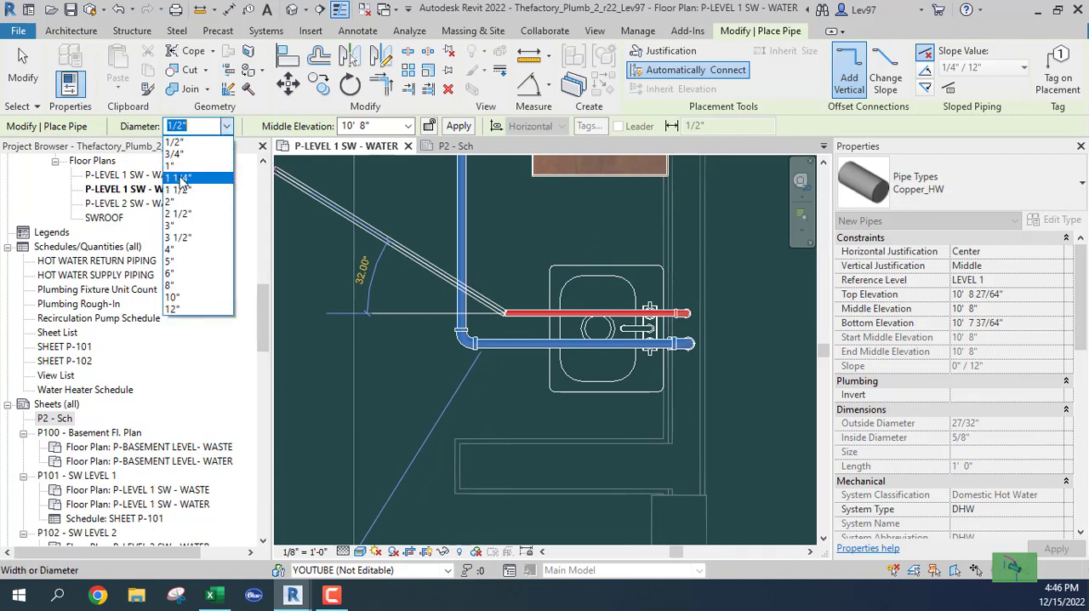
pyautogui.click(177, 155)
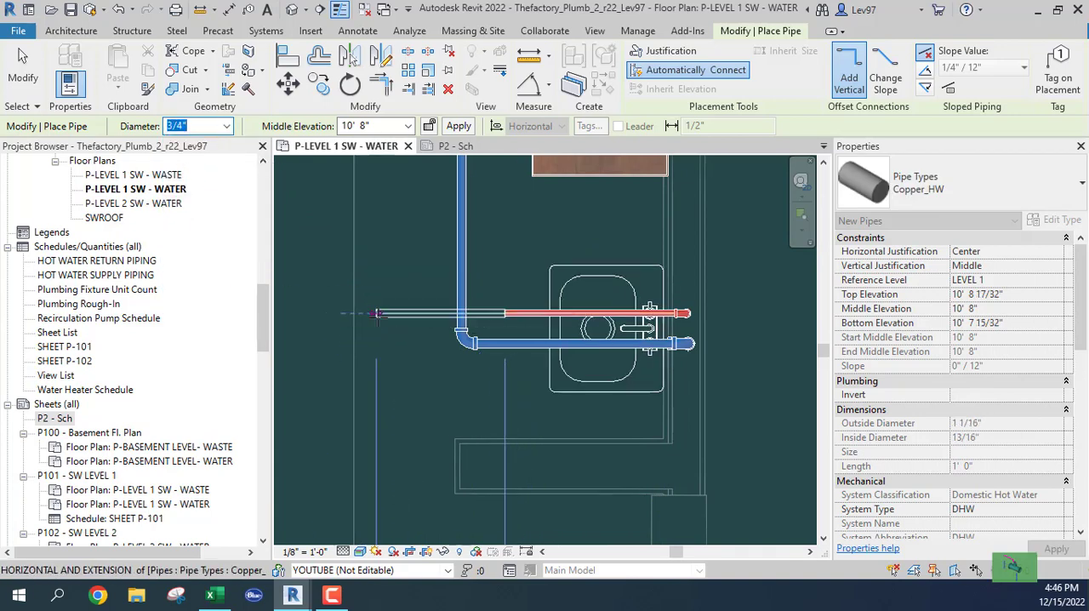
pyautogui.click(378, 318)
pyautogui.press('Escape')
pyautogui.press('Escape')
pyautogui.scroll(-3, 431, 372)
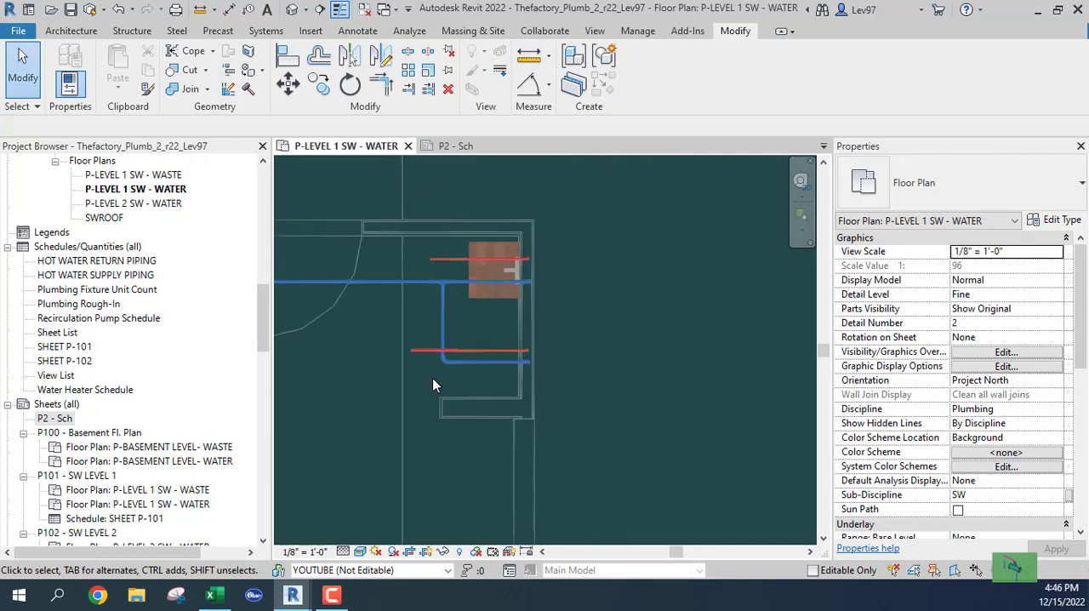
# Step: Extend the mop sink's 3/4" Copper_HW hot water branch from its open end west to the edge of the door swing
pyautogui.moveTo(429, 271); pyautogui.dragTo(571, 292, button='middle')
pyautogui.scroll(2, 571, 292)
pyautogui.click(582, 294)
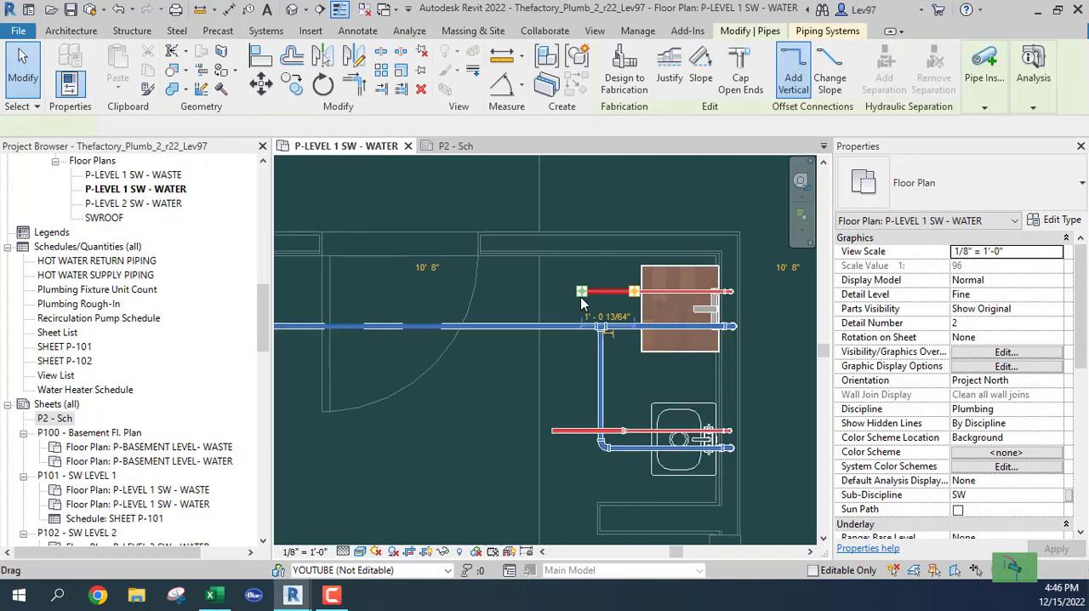
pyautogui.rightClick(583, 293)
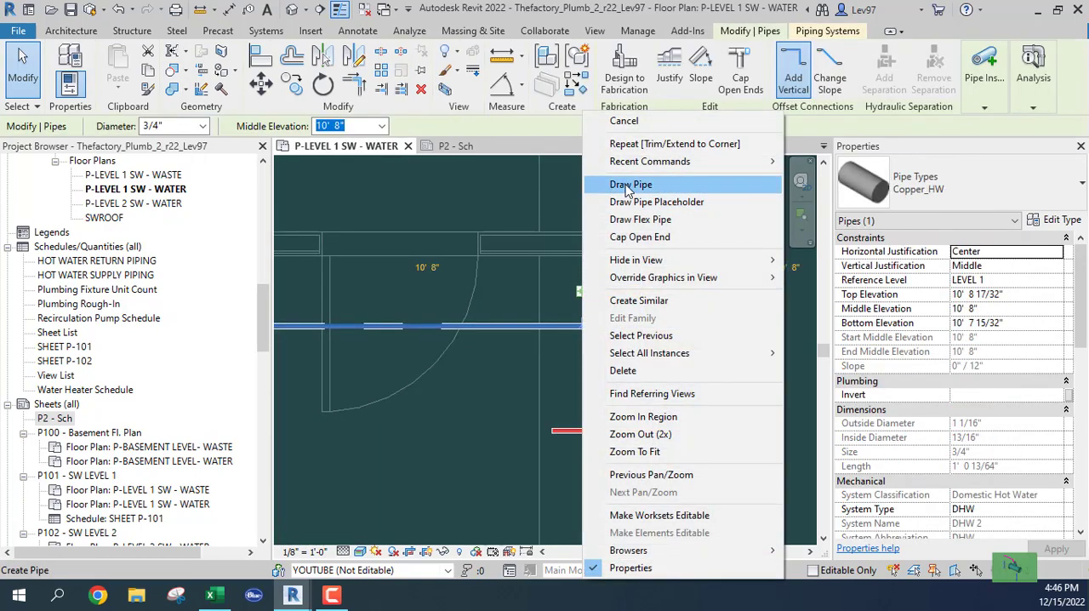
pyautogui.click(630, 184)
pyautogui.click(491, 292)
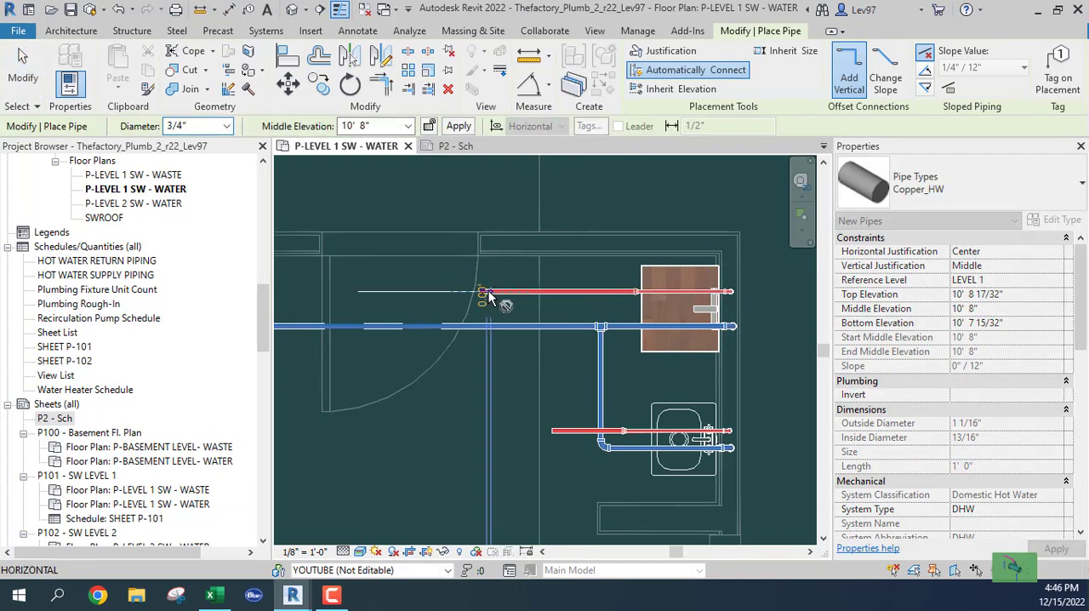
pyautogui.press('Escape')
pyautogui.press('Escape')
# Step: Delete the 3/4" hot water pipe and its reducer from the end of the hand sink branch
pyautogui.click(570, 431)
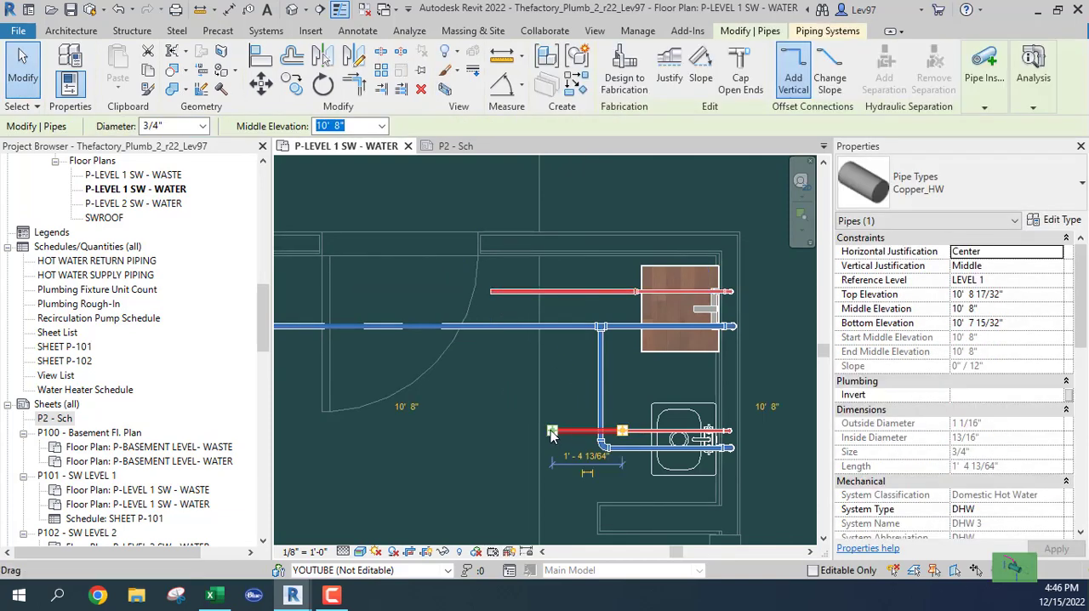
pyautogui.click(535, 439)
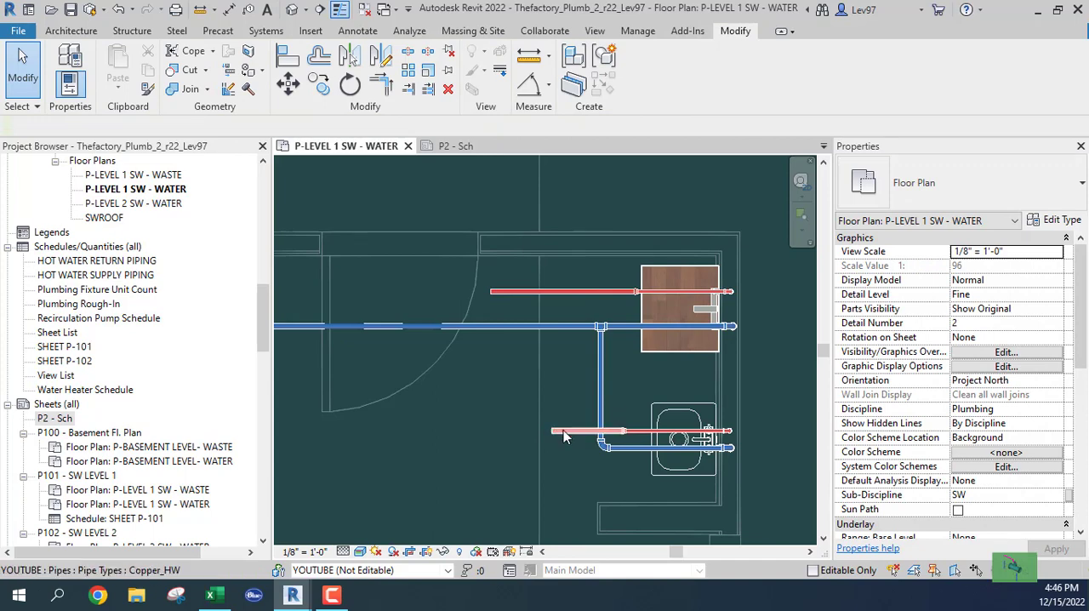
pyautogui.click(566, 429)
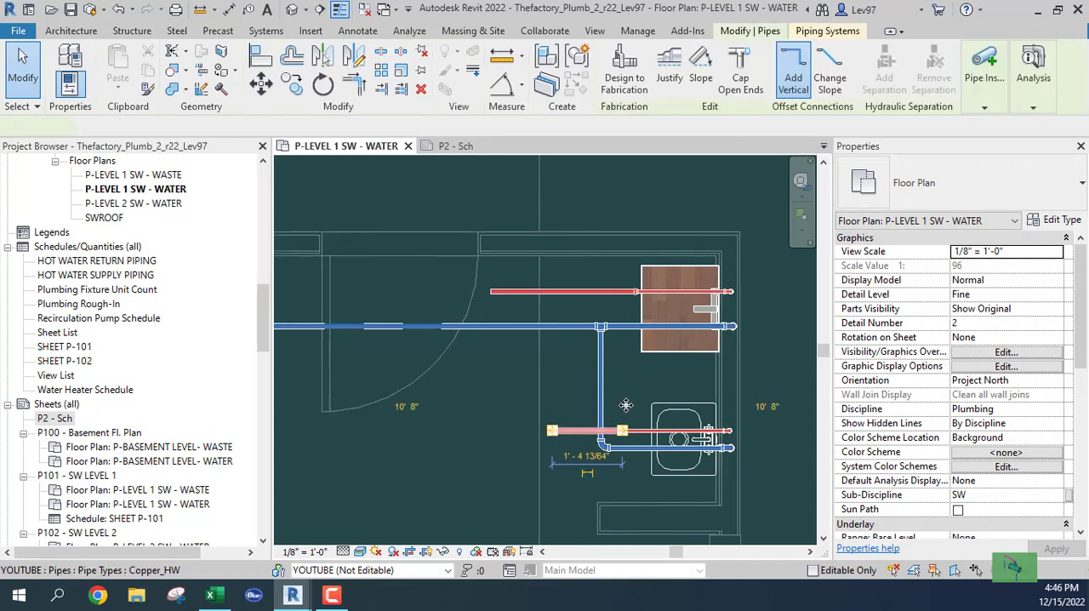
pyautogui.scroll(5, 609, 417)
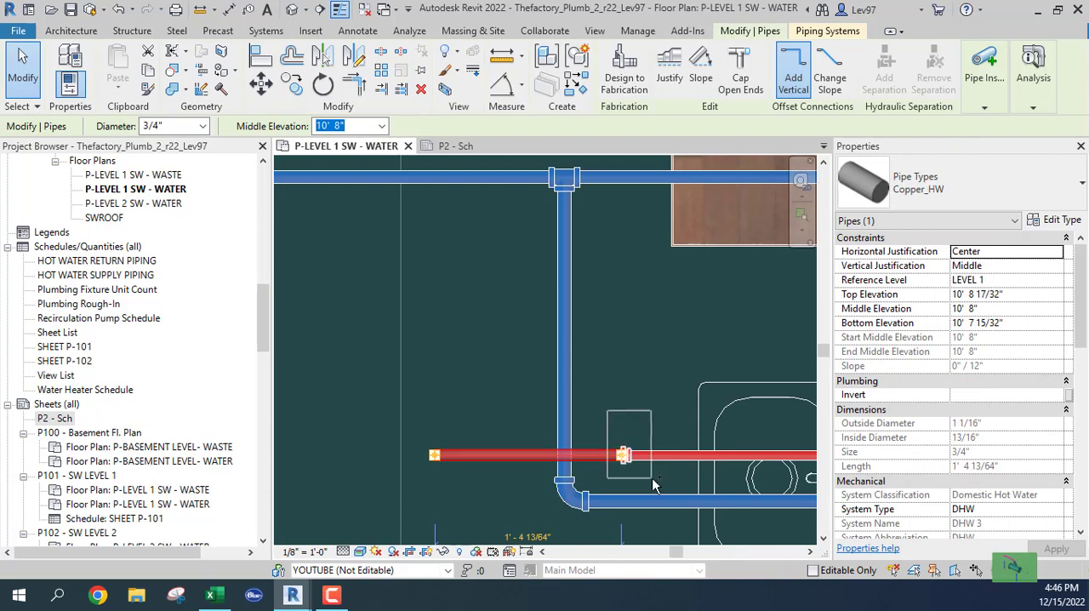
pyautogui.keyDown('ctrl'); pyautogui.click(655, 446); pyautogui.keyUp('ctrl')
pyautogui.press('Delete')
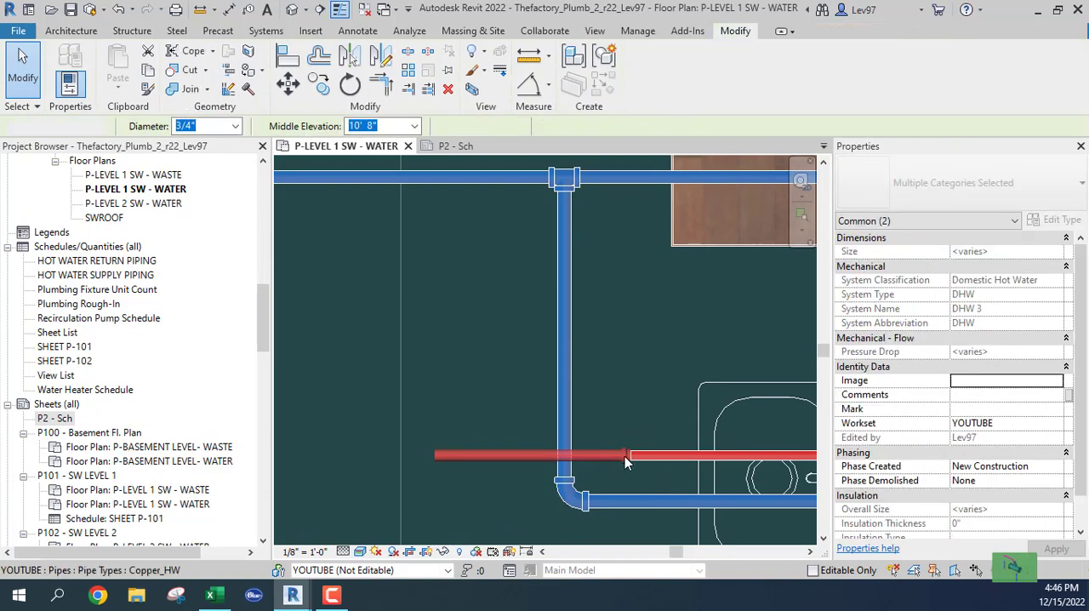
# Step: Run a 1/2" Copper_HW pipe from the hand sink branch's open end north into the mop sink's 3/4" hot water branch
pyautogui.click(626, 460)
pyautogui.rightClick(626, 460)
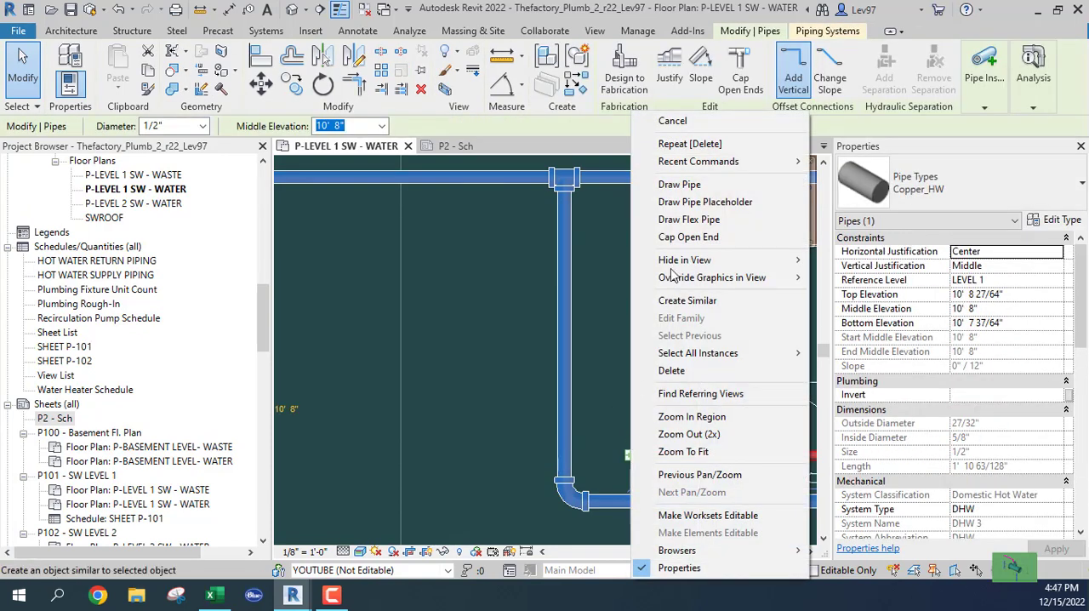
pyautogui.click(679, 184)
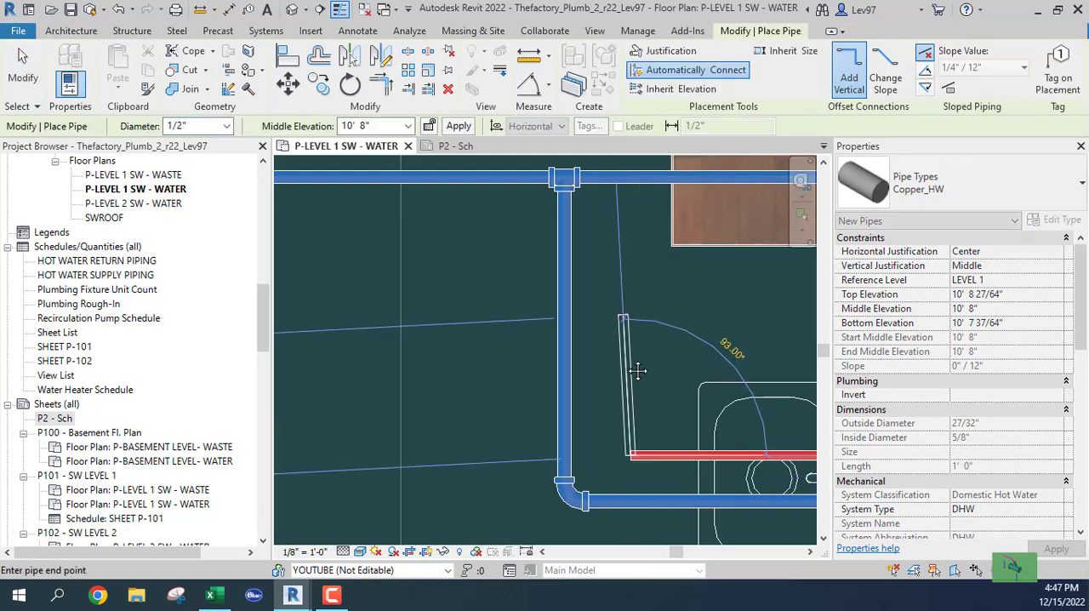
pyautogui.moveTo(637, 366); pyautogui.dragTo(668, 495, button='middle')
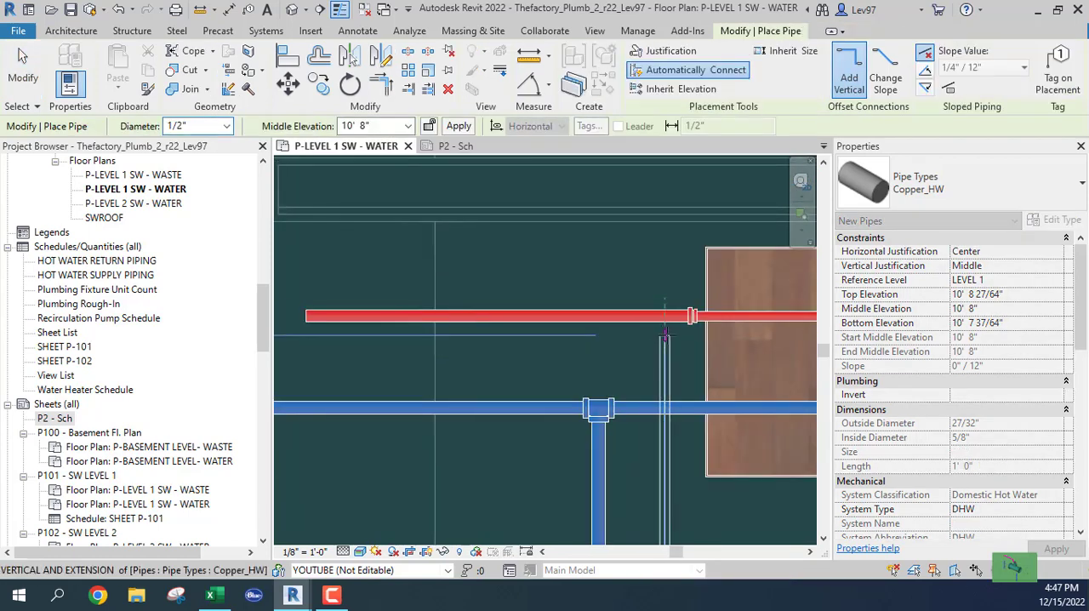
pyautogui.click(664, 316)
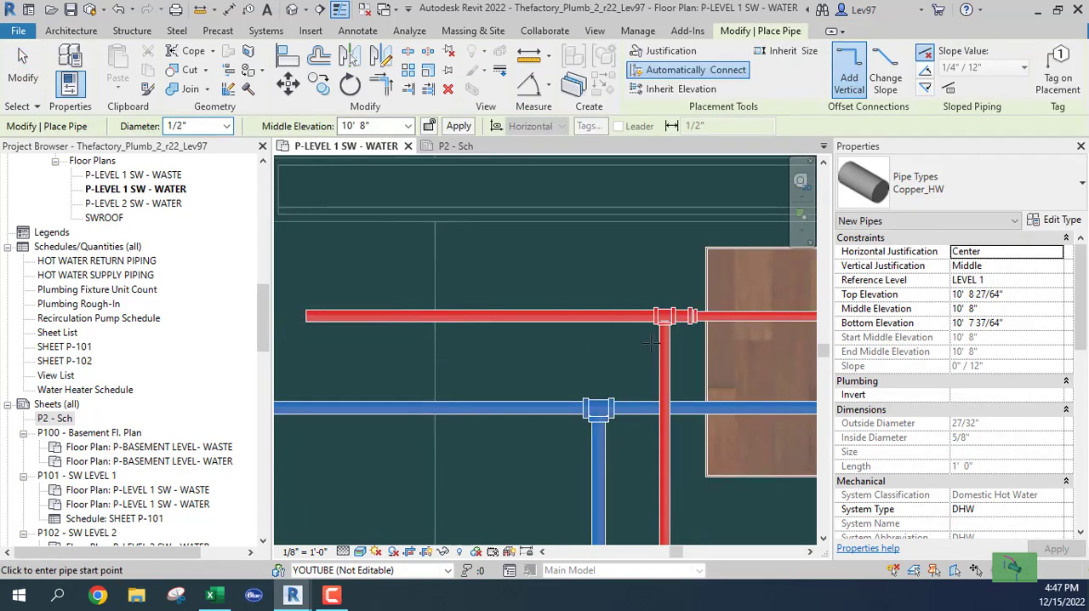
pyautogui.press('Escape')
pyautogui.press('Escape')
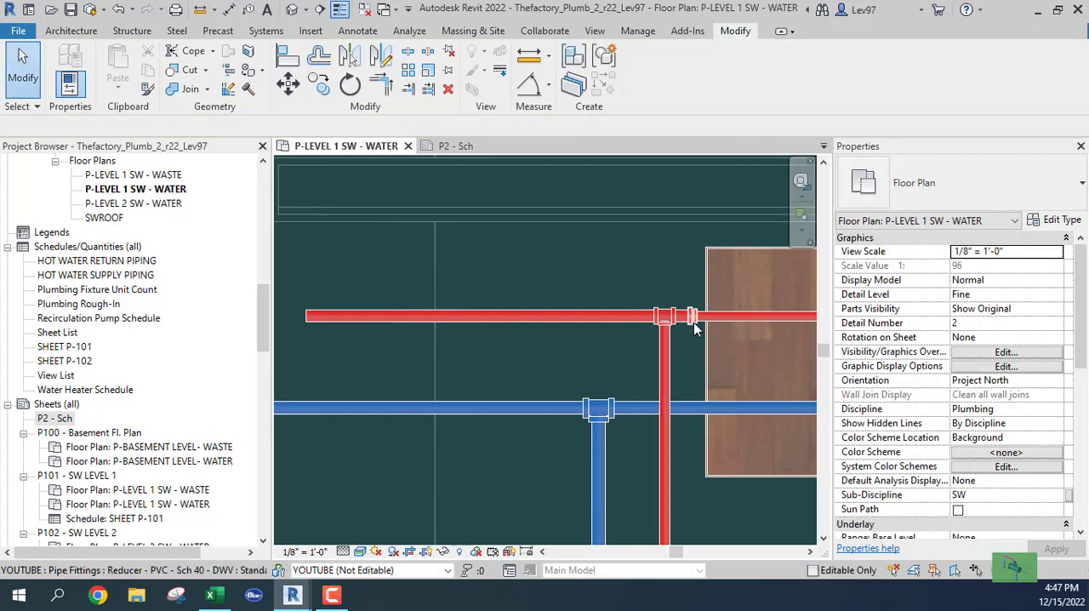
# Step: Nudge the reducer on the mop sink's hot water branch east, away from the new tee
pyautogui.click(694, 322)
pyautogui.press('Right')
pyautogui.press('Right')
pyautogui.press('Right')
pyautogui.press('Right')
pyautogui.press('Right')
pyautogui.press('Right')
pyautogui.press('Right')
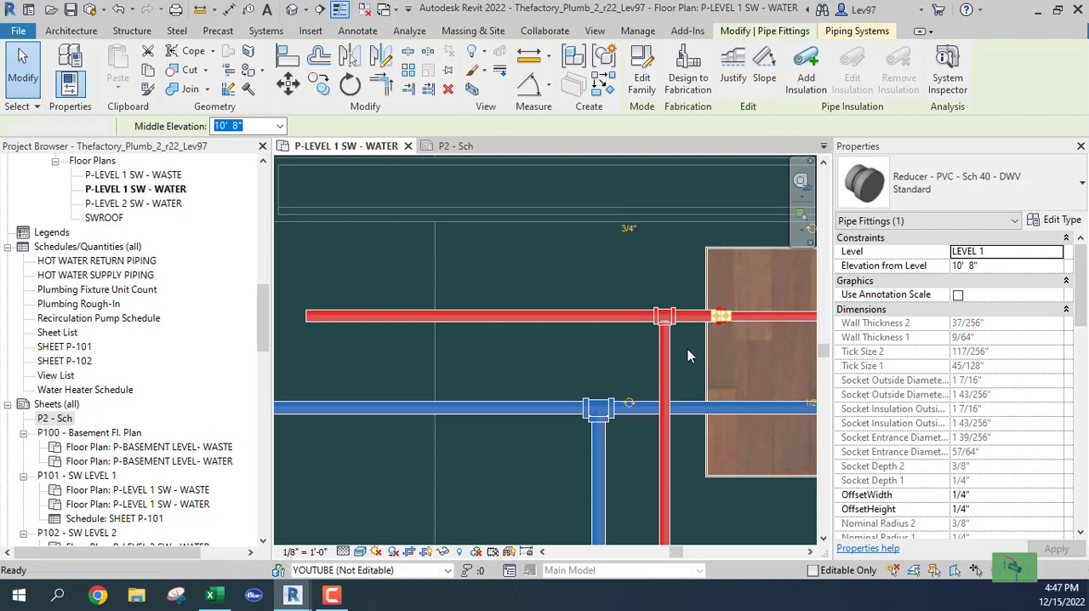
pyautogui.click(562, 276)
# Step: Check the flow, velocity, pressure drop and fixture units of the 3/4" hot water pipe west of the tee
pyautogui.click(574, 316)
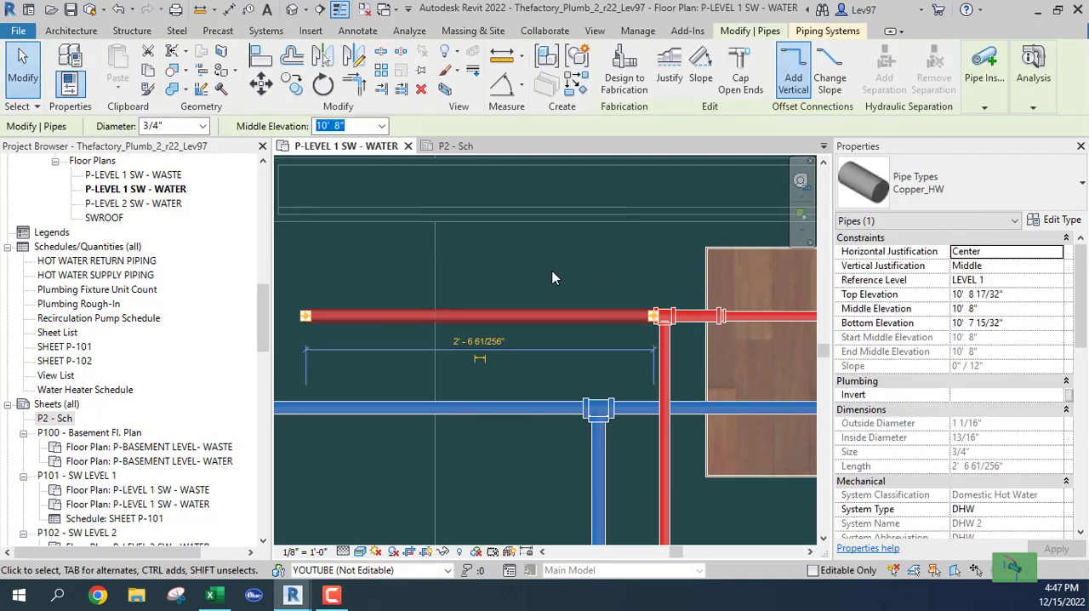
pyautogui.scroll(-8, 942, 424)
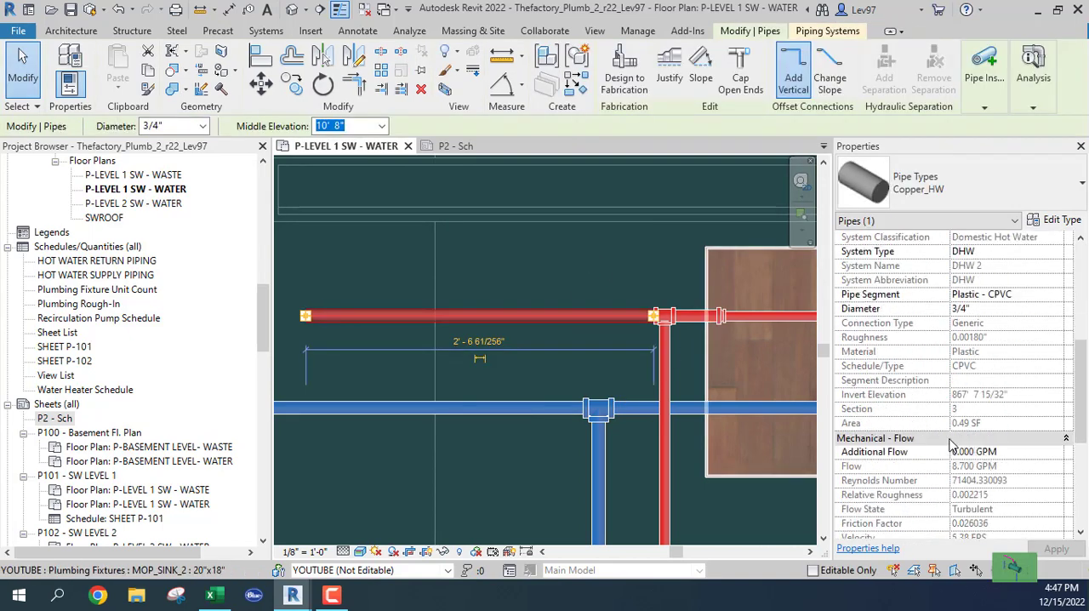
pyautogui.scroll(-2, 946, 442)
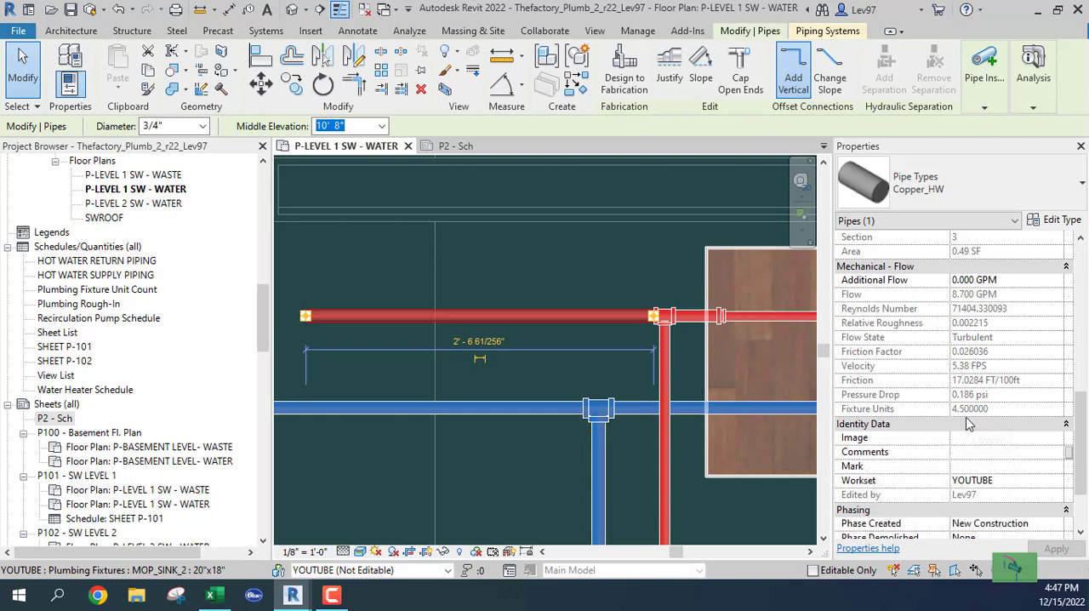
pyautogui.click(587, 299)
# Step: Draw a short 1/2" Copper_HW pipe from the double kitchen sink's hot water connector into the wall
pyautogui.scroll(-5, 560, 341)
pyautogui.moveTo(497, 418); pyautogui.dragTo(638, 435, button='middle')
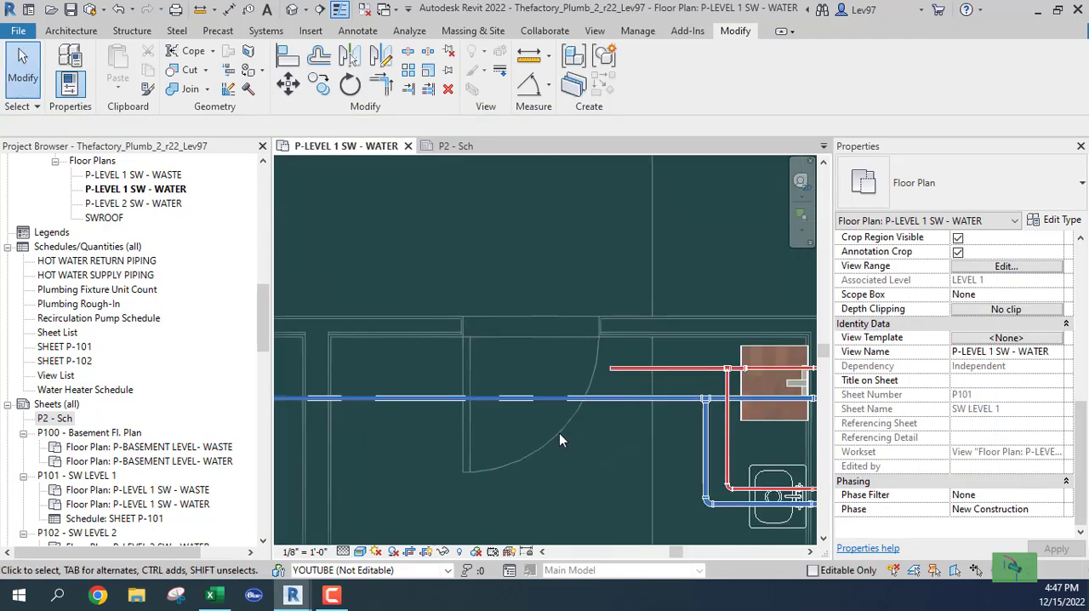
pyautogui.scroll(-2, 559, 433)
pyautogui.moveTo(546, 467); pyautogui.dragTo(650, 414, button='middle')
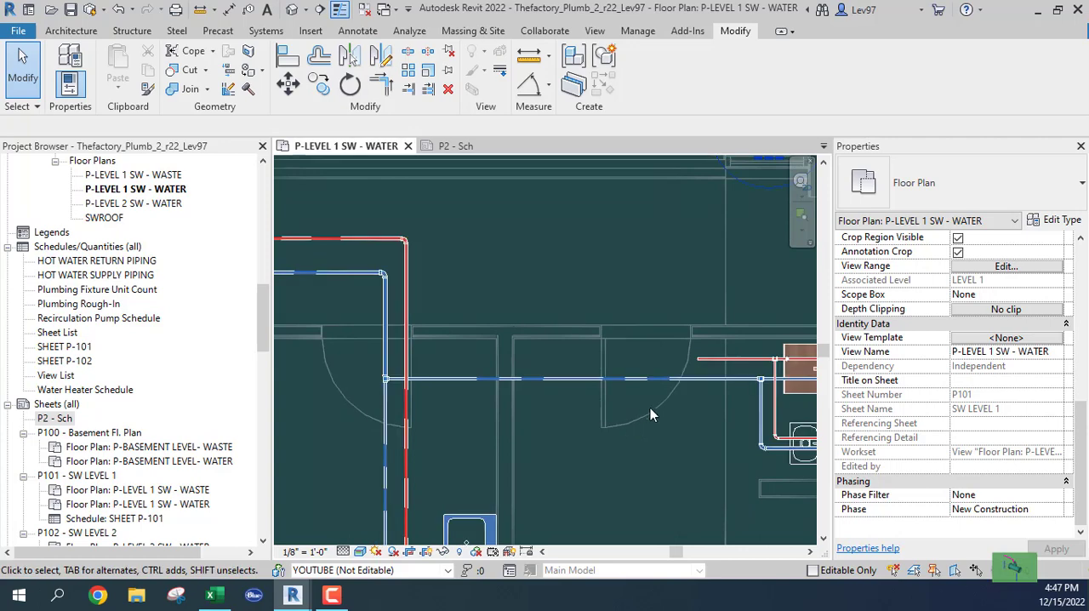
pyautogui.scroll(-2, 650, 433)
pyautogui.moveTo(656, 488); pyautogui.dragTo(652, 317, button='middle')
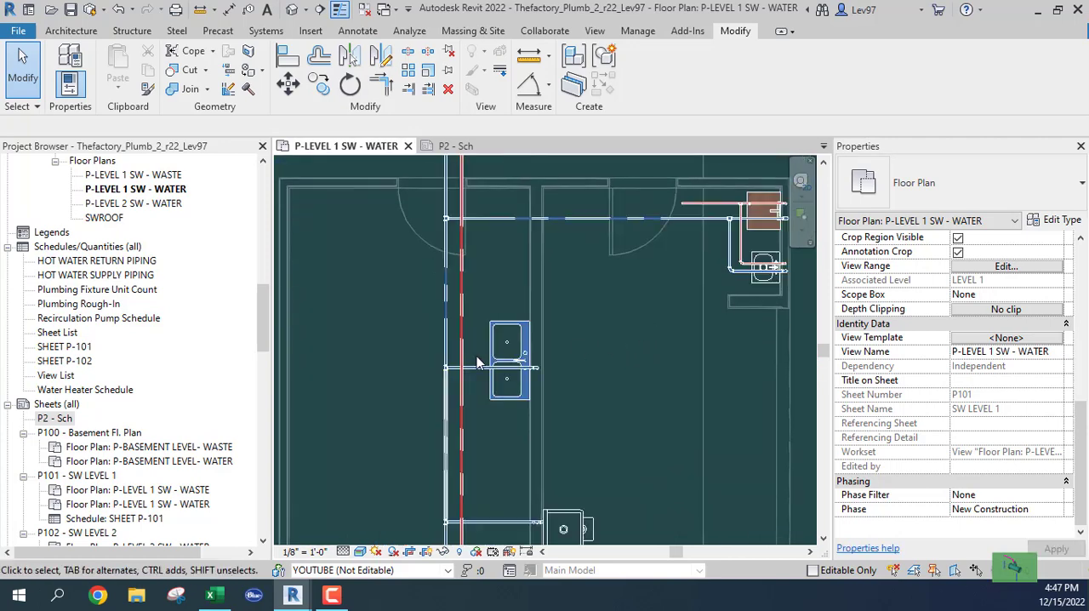
pyautogui.scroll(3, 478, 355)
pyautogui.click(504, 321)
pyautogui.scroll(4, 523, 357)
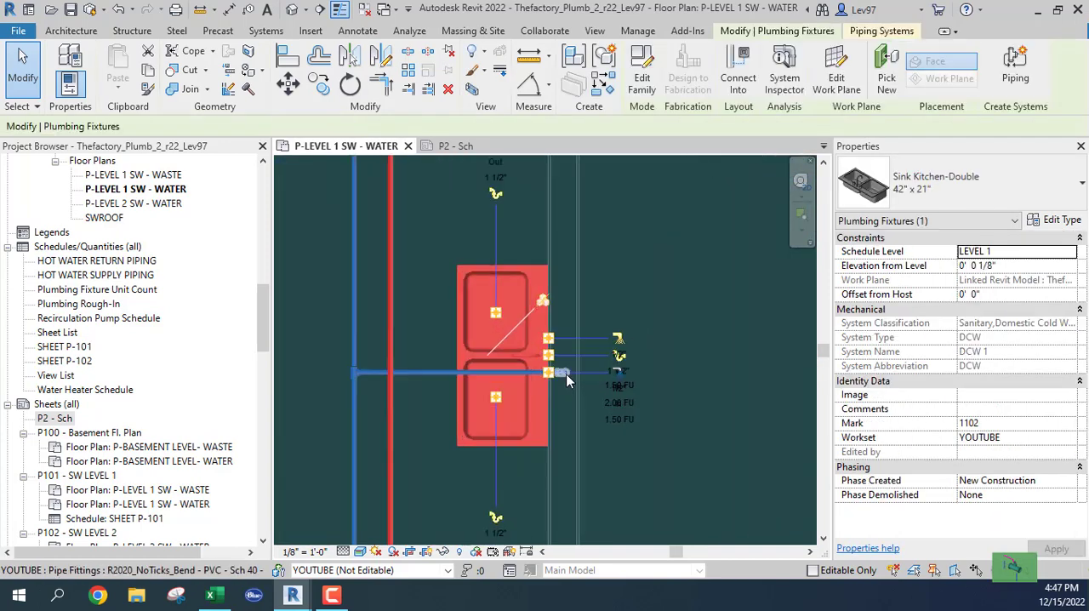
pyautogui.rightClick(543, 323)
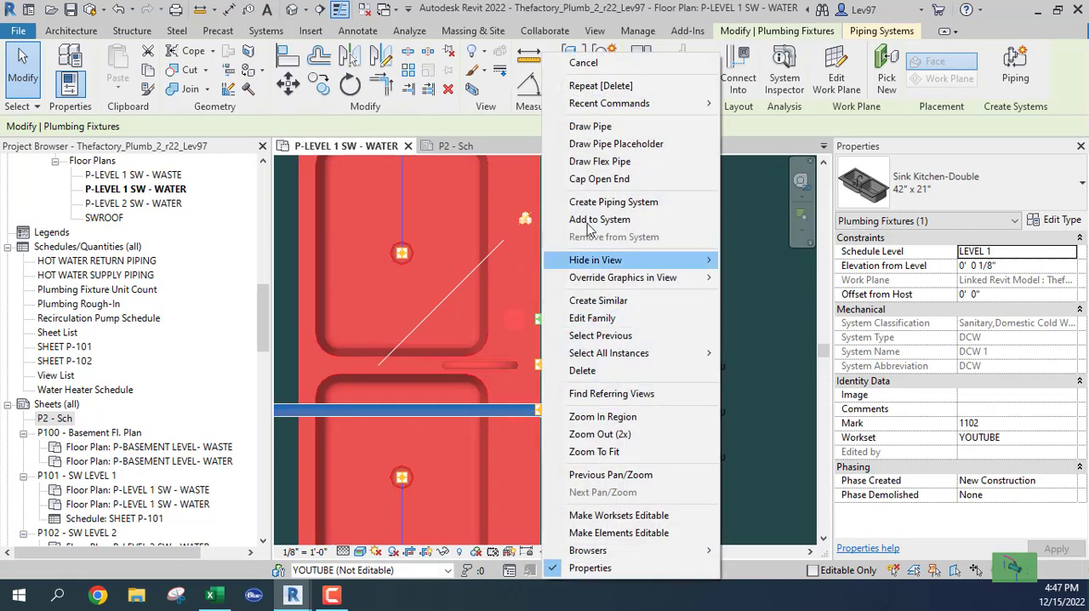
pyautogui.click(590, 126)
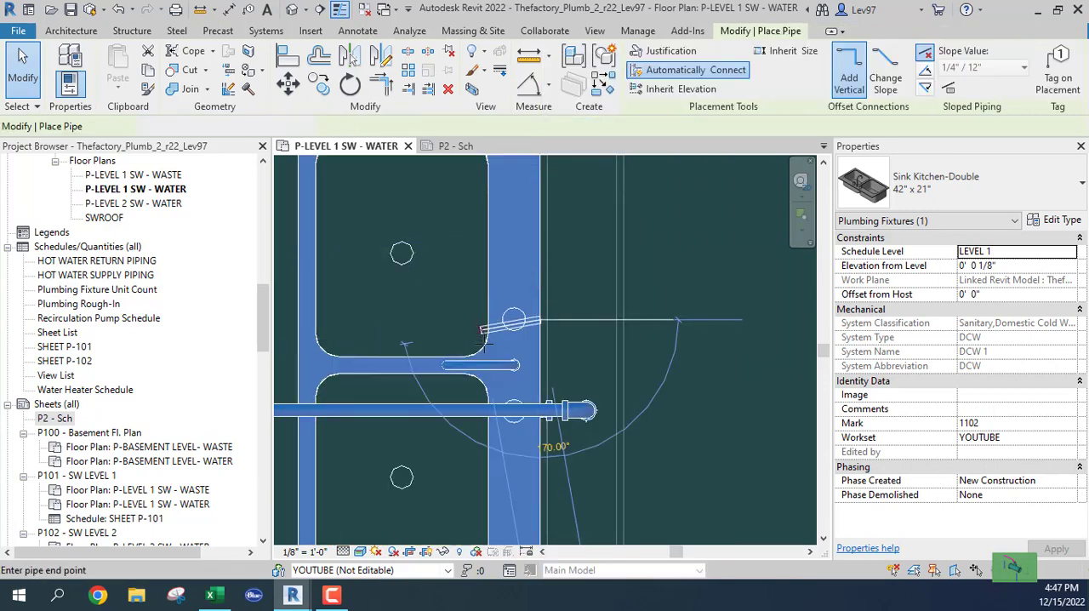
pyautogui.click(928, 187)
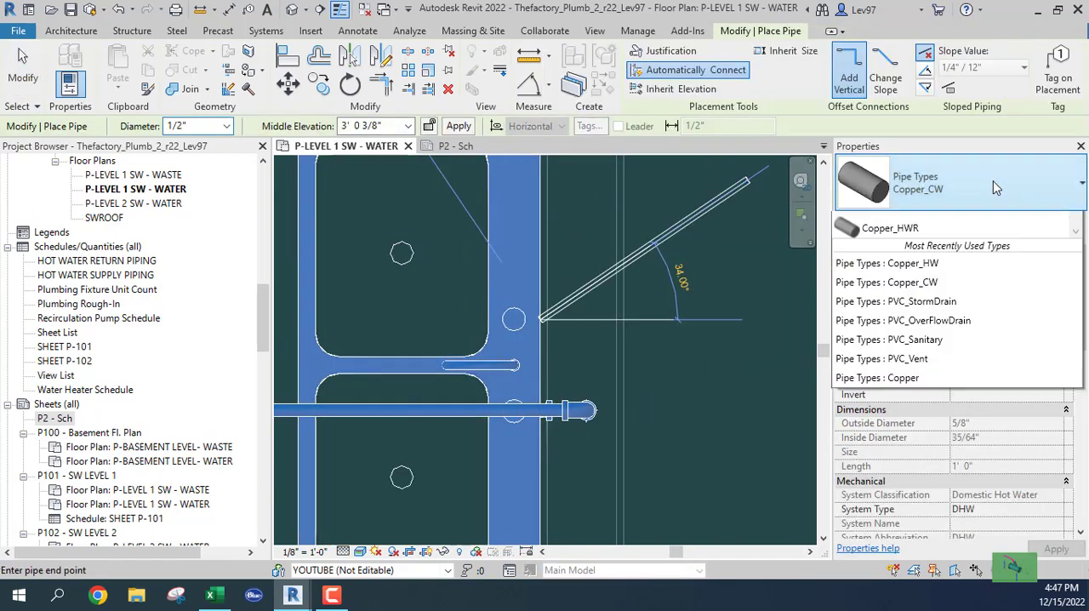
pyautogui.click(913, 326)
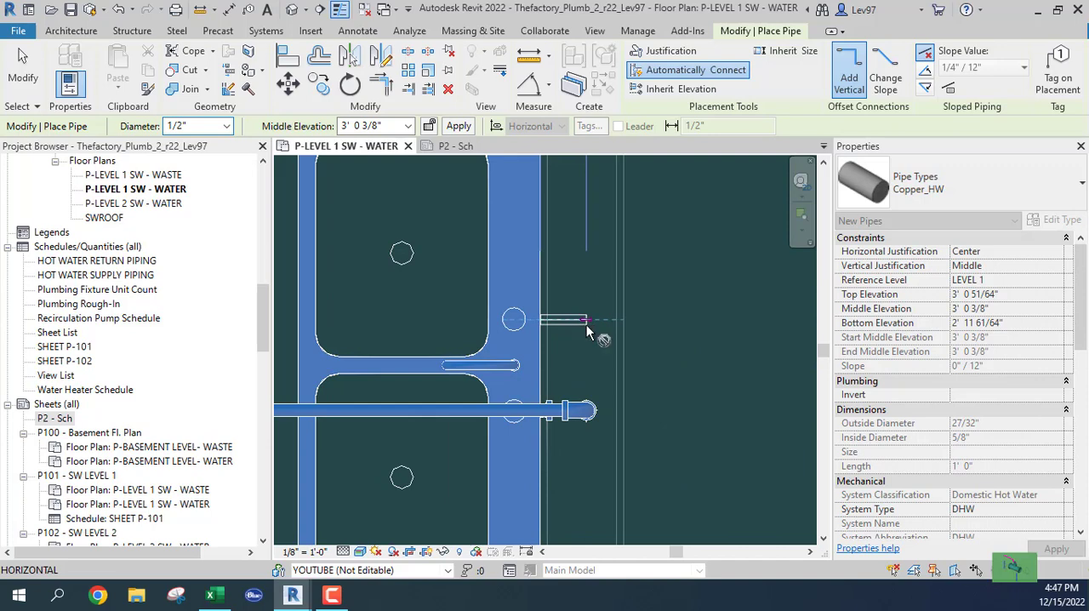
pyautogui.click(586, 328)
# Step: Raise the kitchen sink's hot water pipe to a 10' 8" middle elevation and run it horizontally back past the sink
pyautogui.click(408, 126)
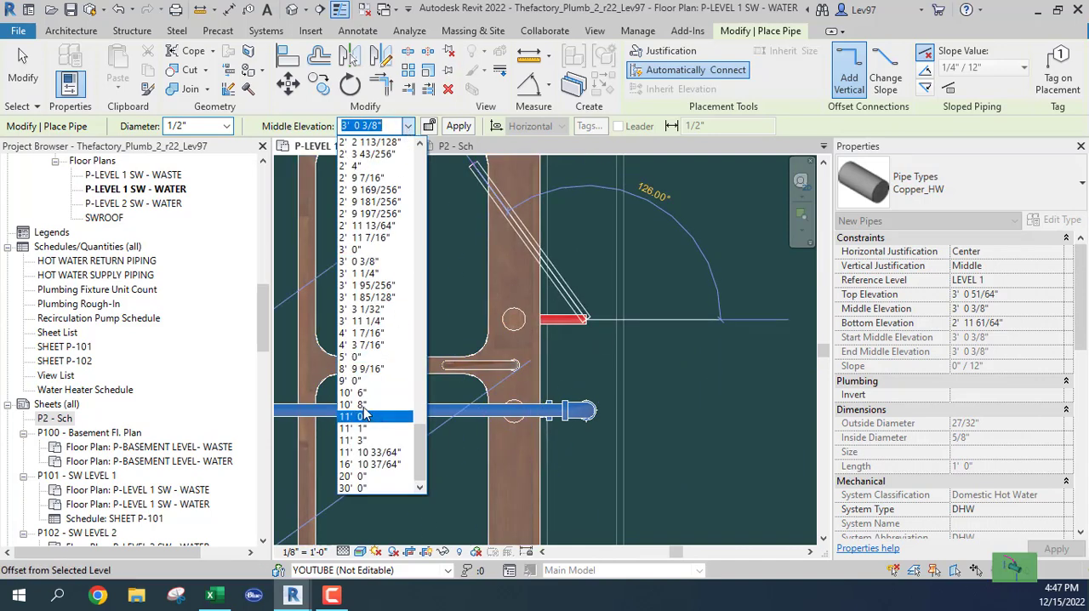
pyautogui.click(362, 409)
pyautogui.scroll(-2, 424, 319)
pyautogui.moveTo(442, 324); pyautogui.dragTo(644, 334, button='middle')
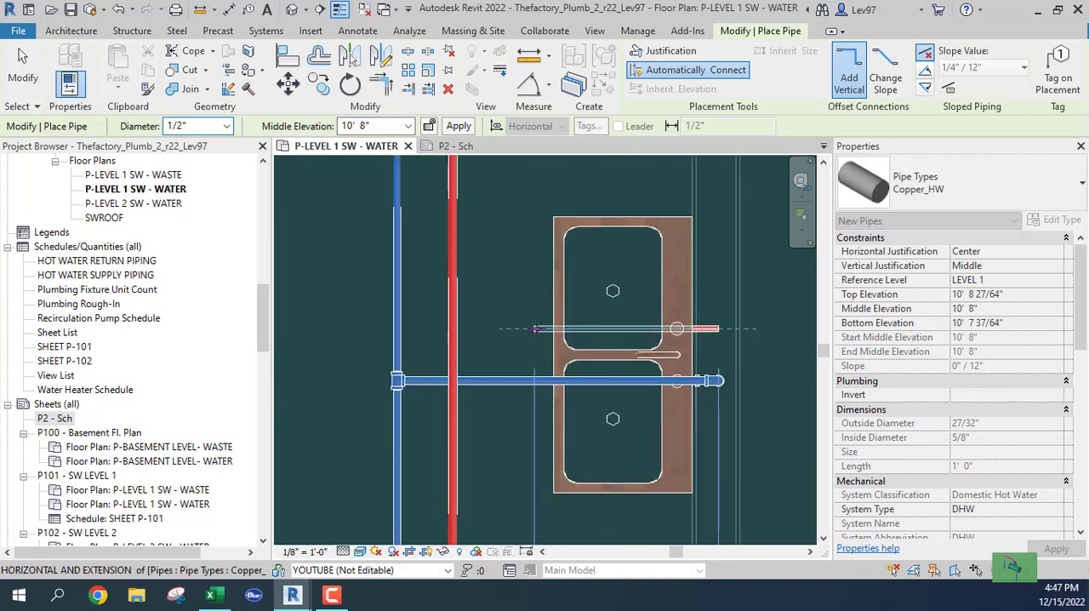
pyautogui.click(537, 329)
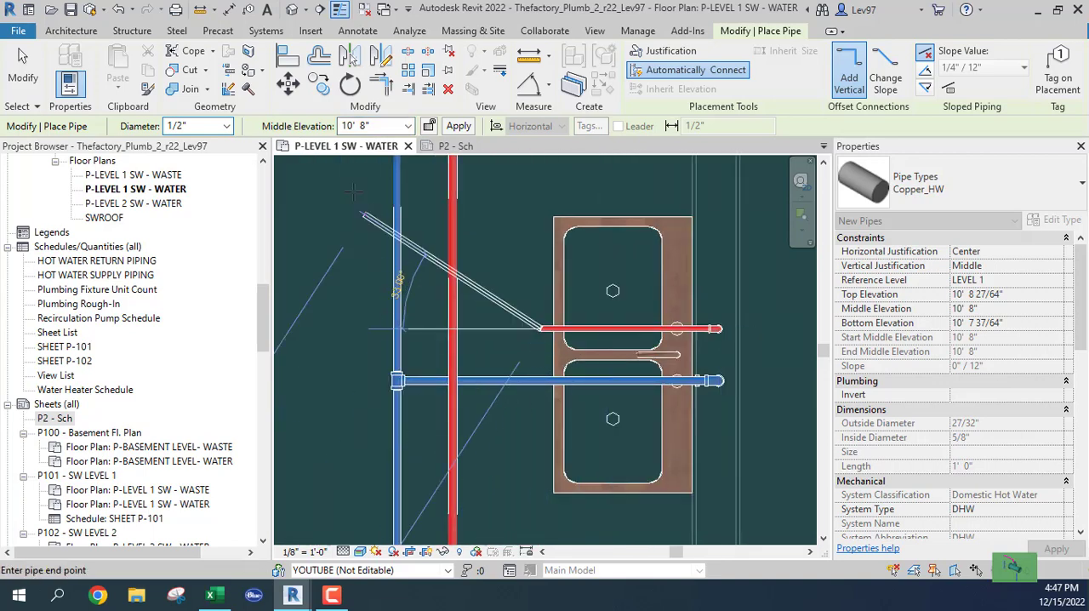
# Step: Continue the kitchen sink's hot water branch with 3/4" pipe and connect it to the vertical hot water main
pyautogui.click(226, 126)
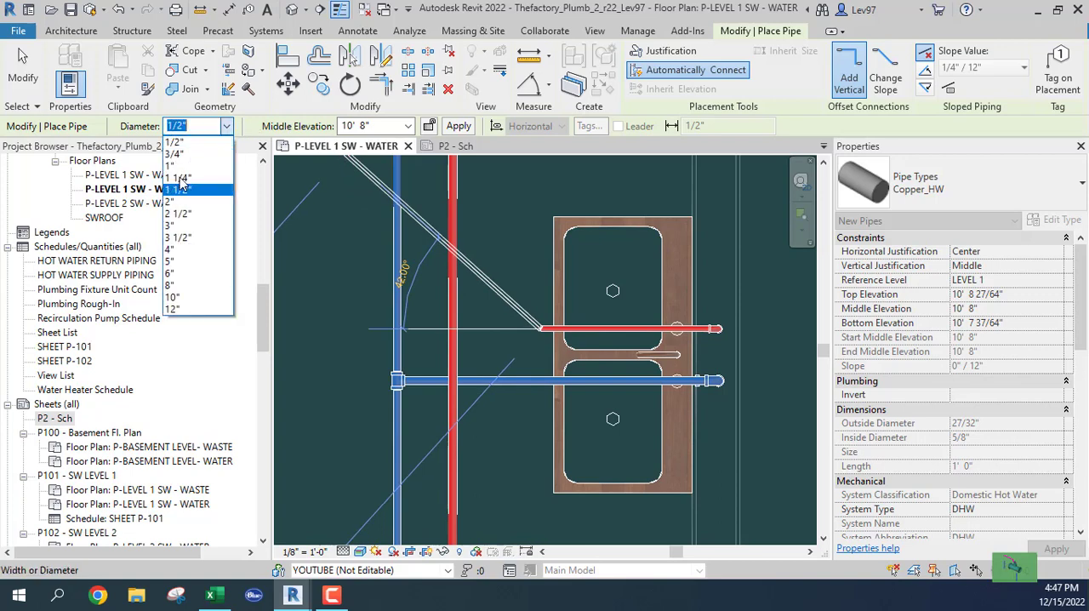
pyautogui.click(177, 155)
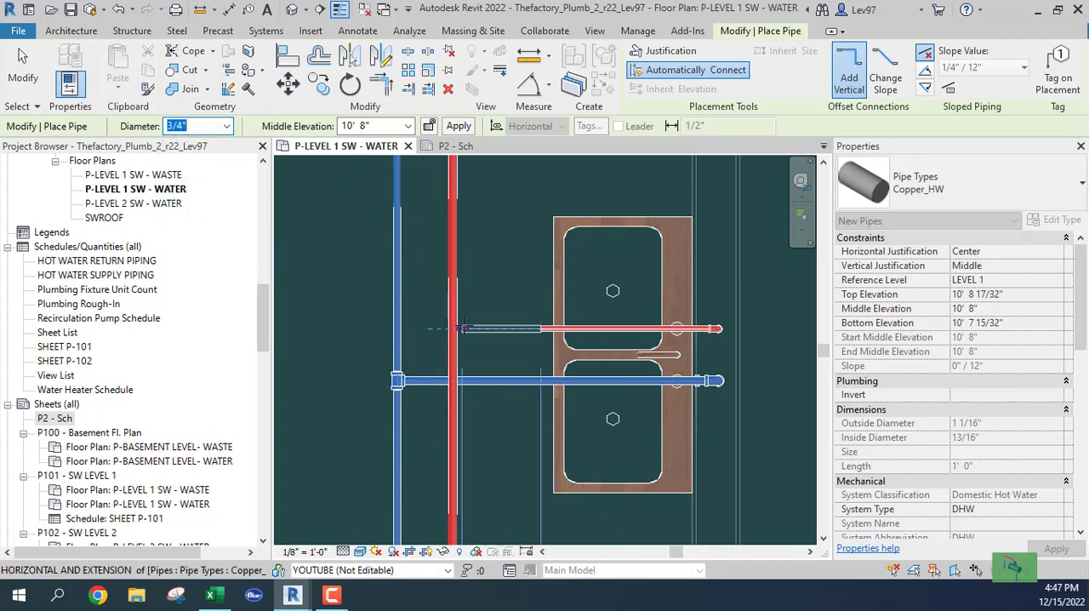
pyautogui.click(453, 329)
pyautogui.press('Escape')
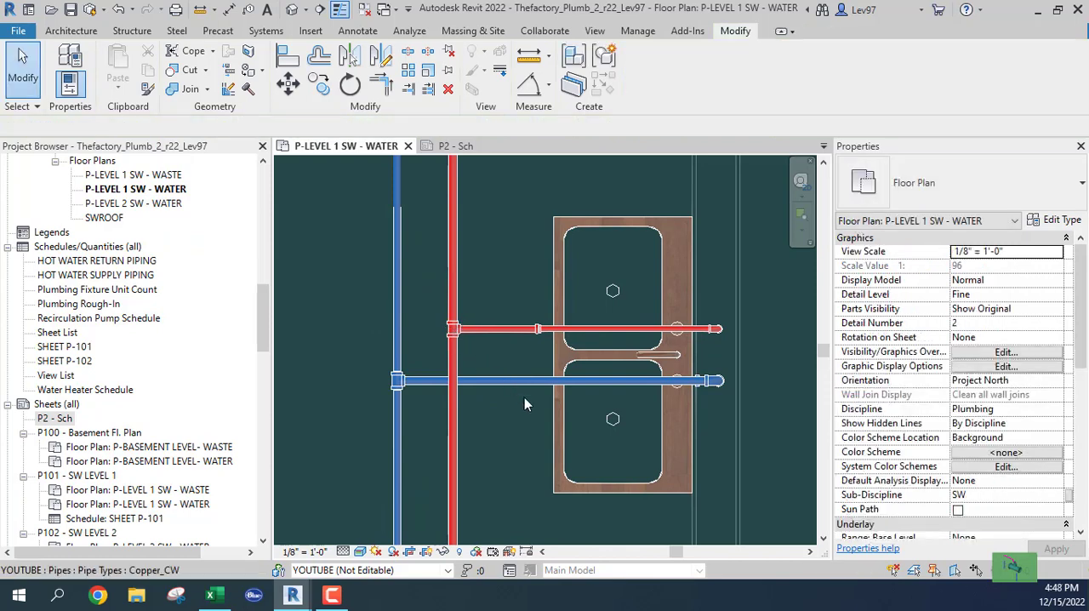
pyautogui.scroll(-2, 524, 397)
pyautogui.moveTo(522, 440); pyautogui.dragTo(535, 299, button='middle')
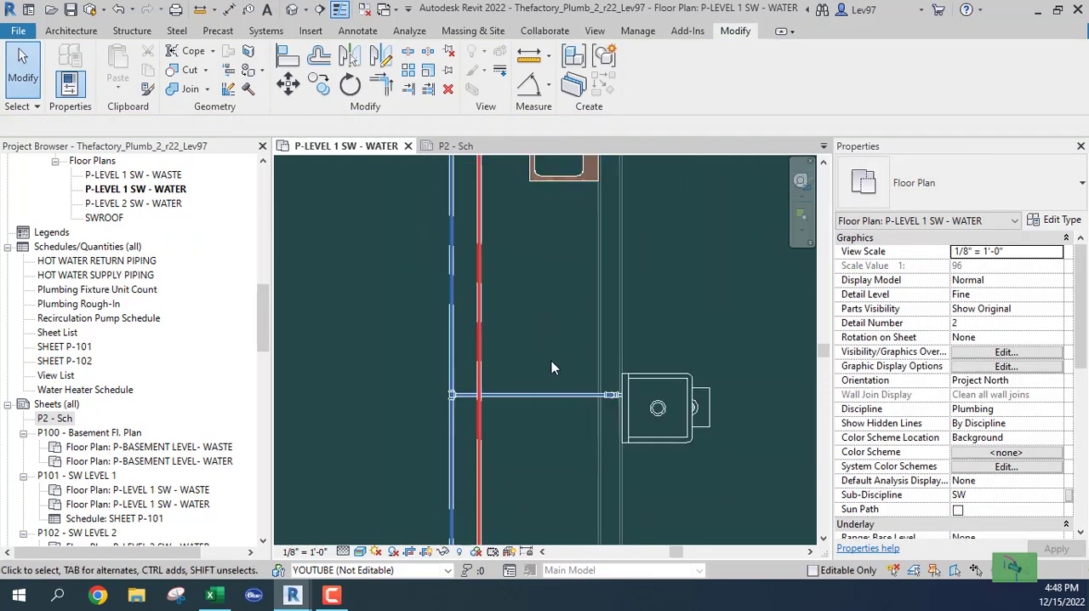
# Step: Draw a short 1/2" Copper_HW pipe from the B1C18X18 sink's open hot water connector into the wall behind it
pyautogui.scroll(3, 527, 349)
pyautogui.scroll(-3, 508, 324)
pyautogui.click(619, 333)
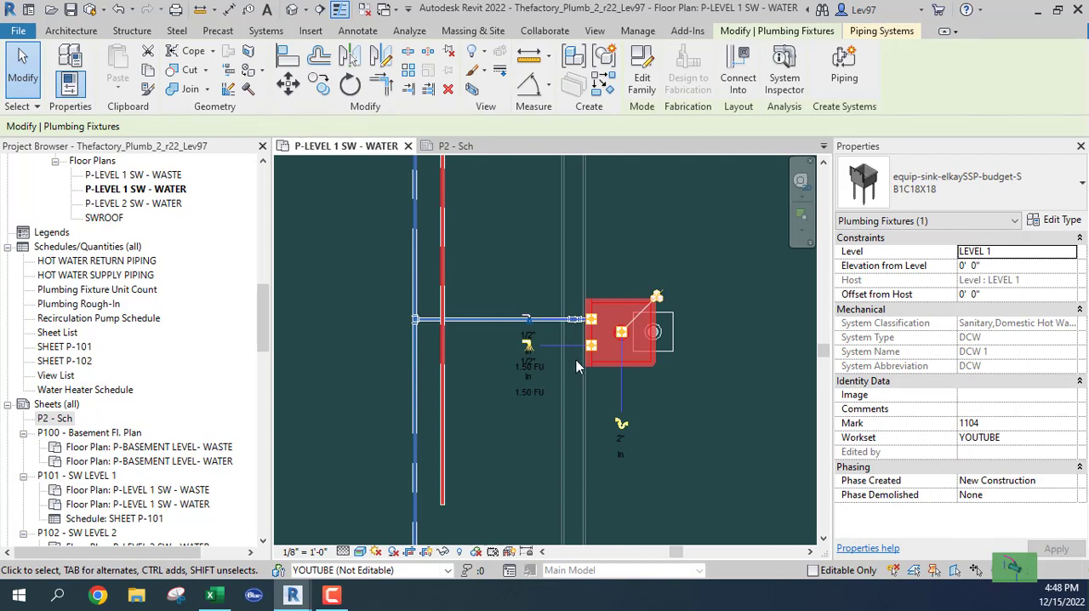
pyautogui.scroll(3, 587, 351)
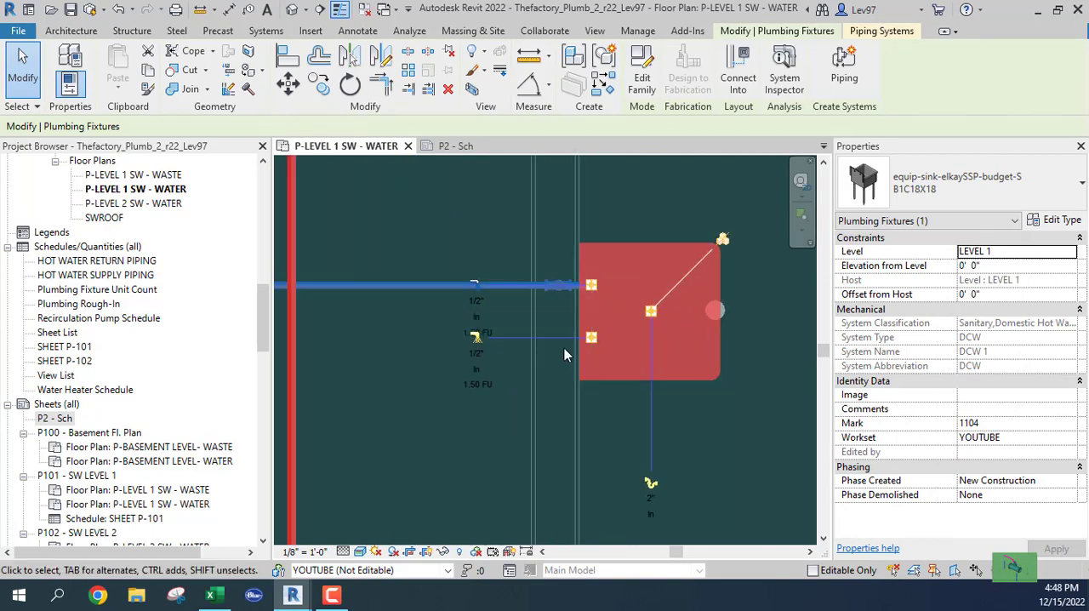
pyautogui.moveTo(583, 347); pyautogui.dragTo(593, 340)
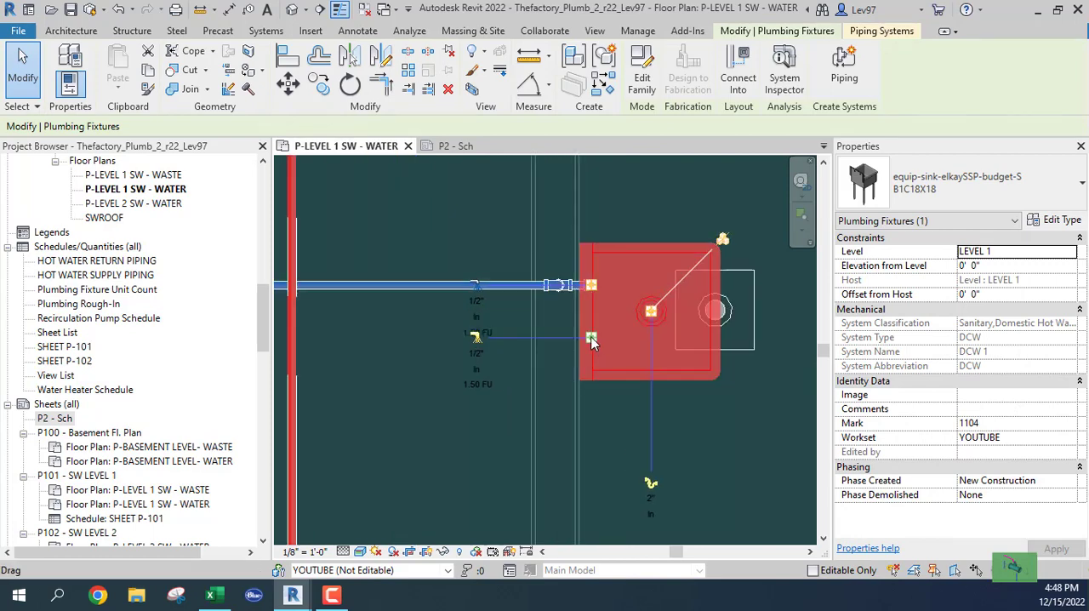
pyautogui.rightClick(592, 335)
pyautogui.click(640, 126)
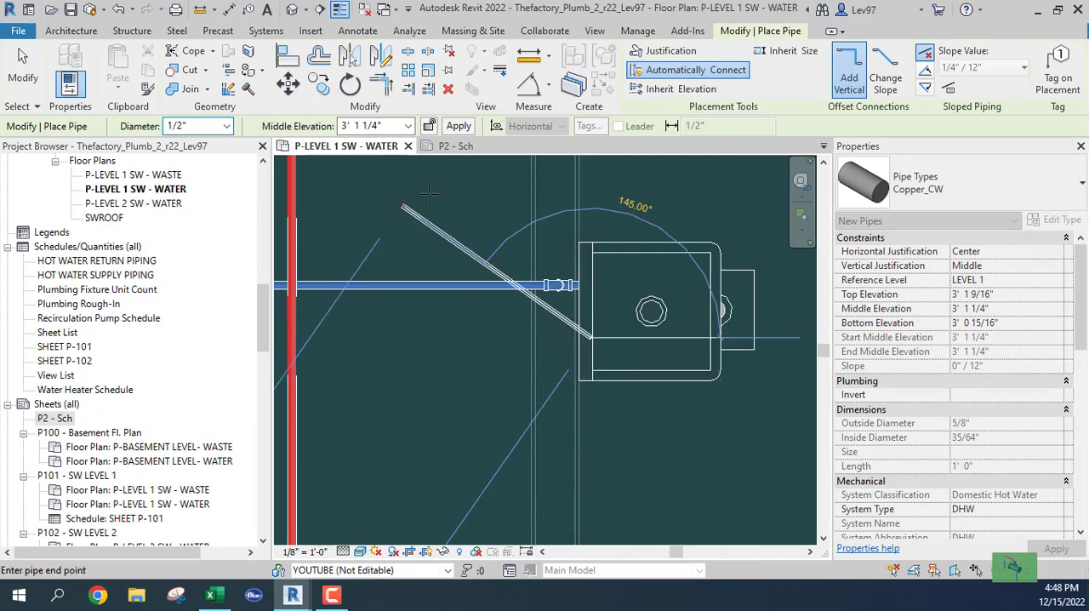
pyautogui.click(979, 172)
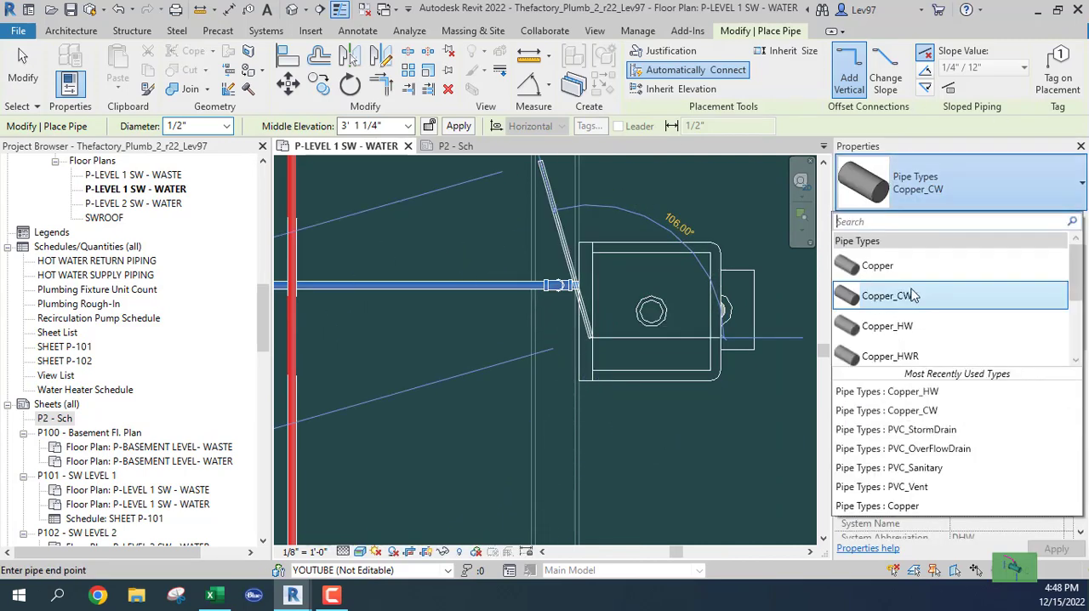
pyautogui.click(977, 325)
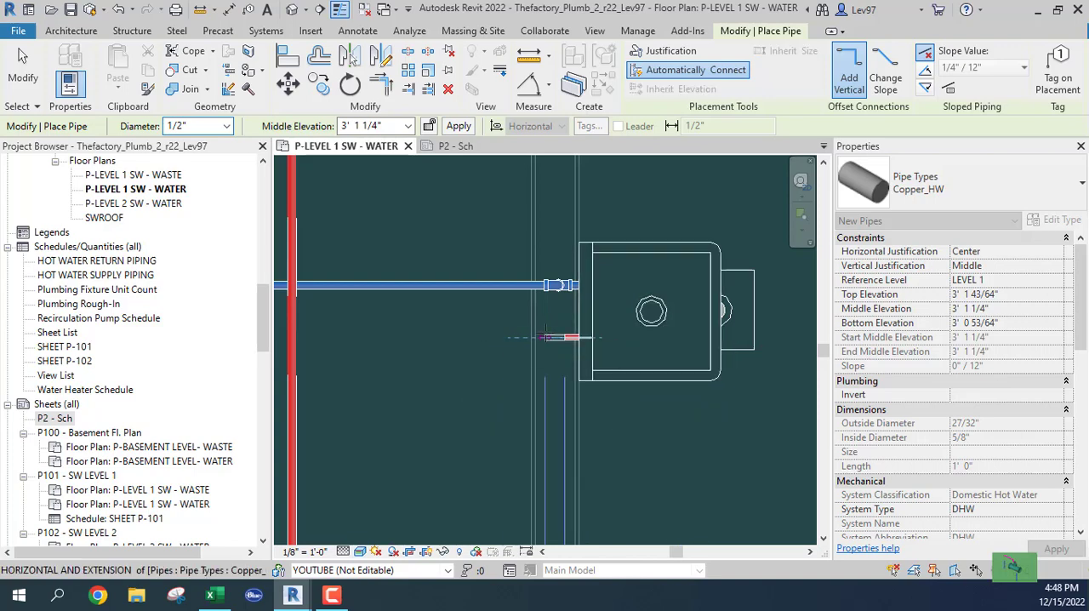
# Step: Continue the B1C18X18 sink's hot water branch as 3/4" pipe at 10' 8" middle elevation and connect it to the vertical hot water main
pyautogui.moveTo(485, 340); pyautogui.dragTo(586, 335, button='middle')
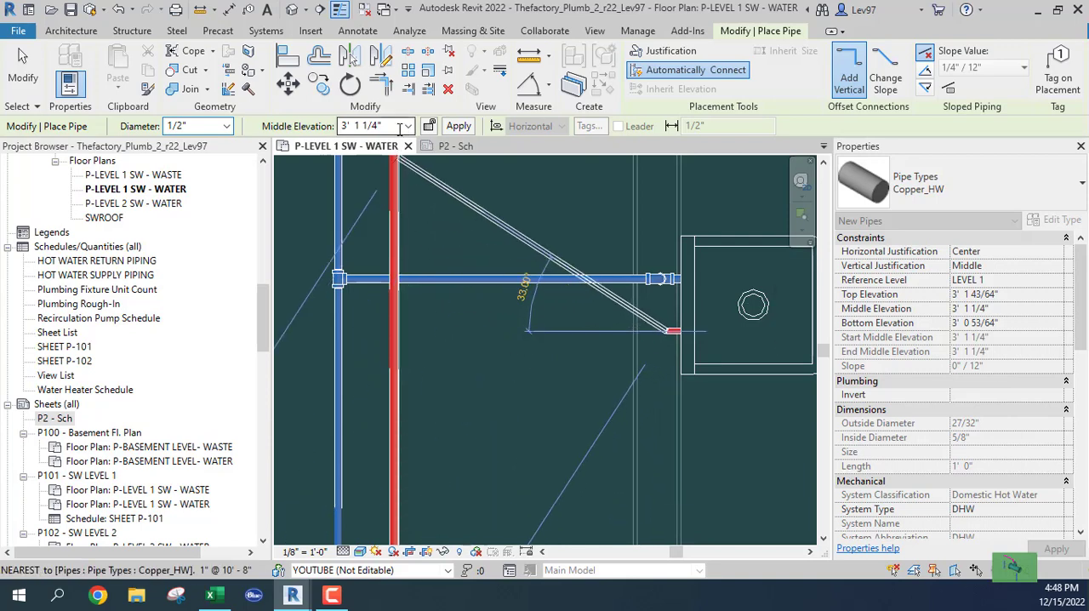
pyautogui.click(226, 127)
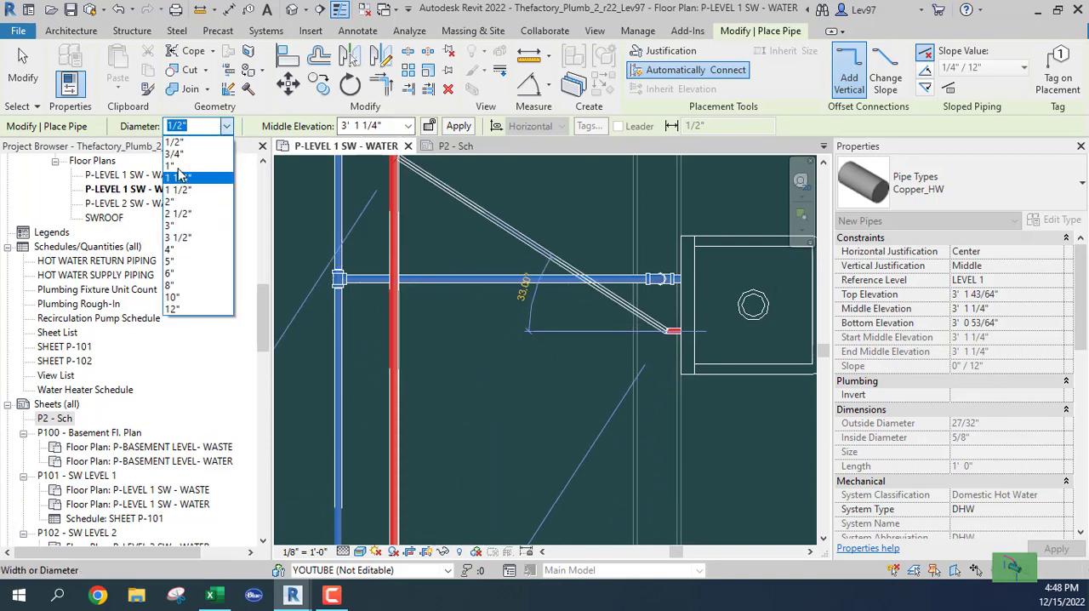
pyautogui.click(184, 156)
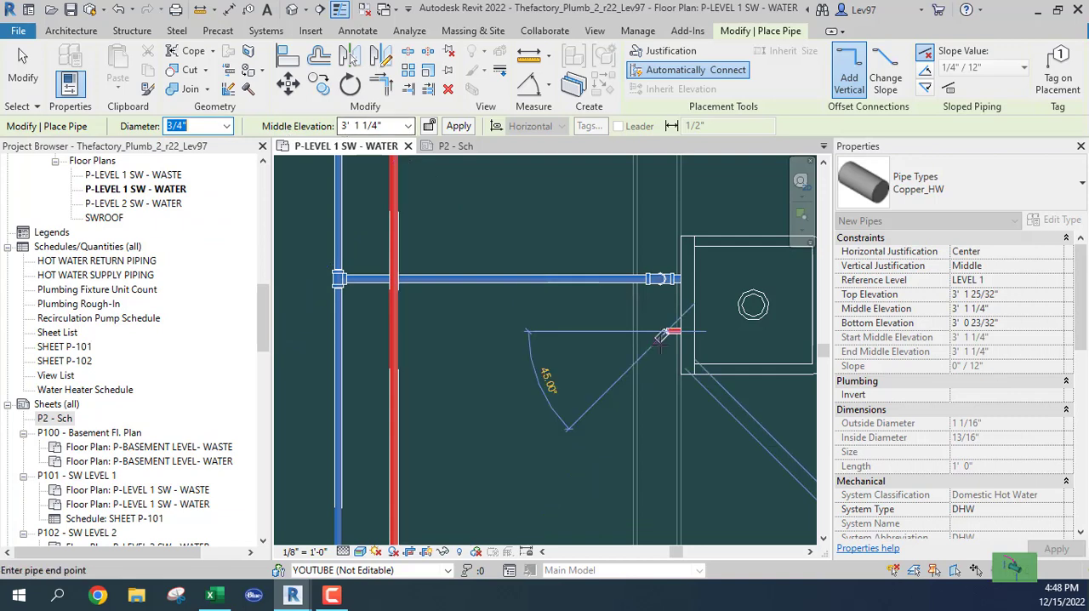
pyautogui.click(408, 127)
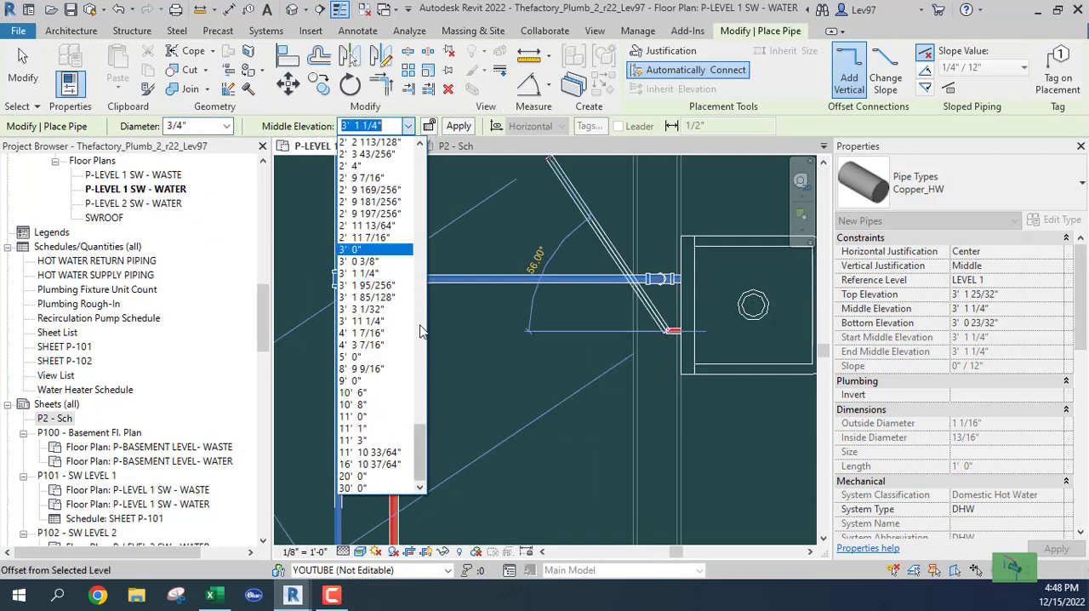
pyautogui.click(352, 405)
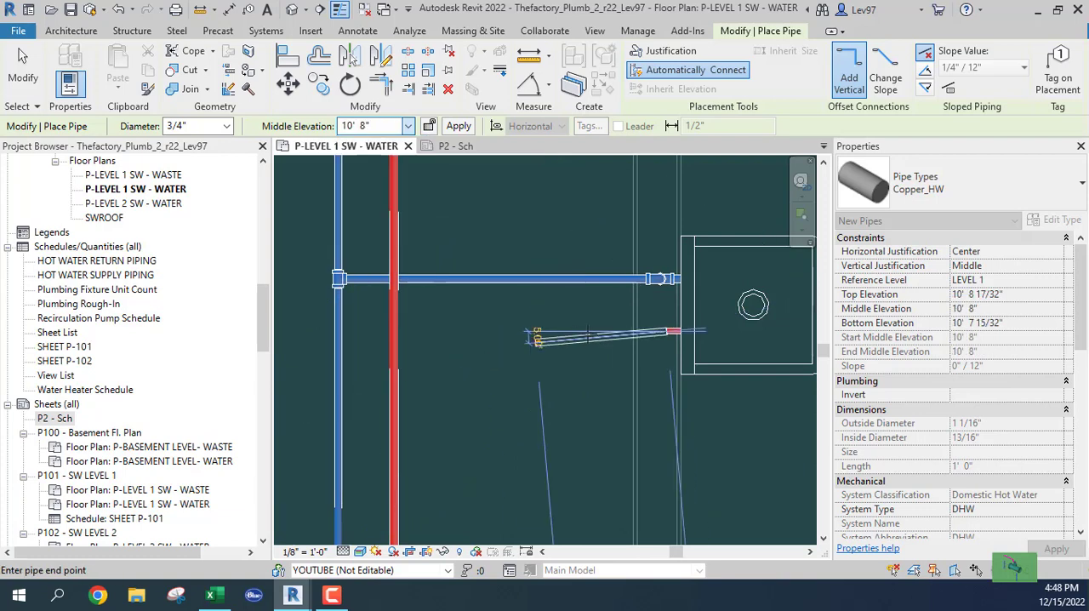
pyautogui.click(394, 331)
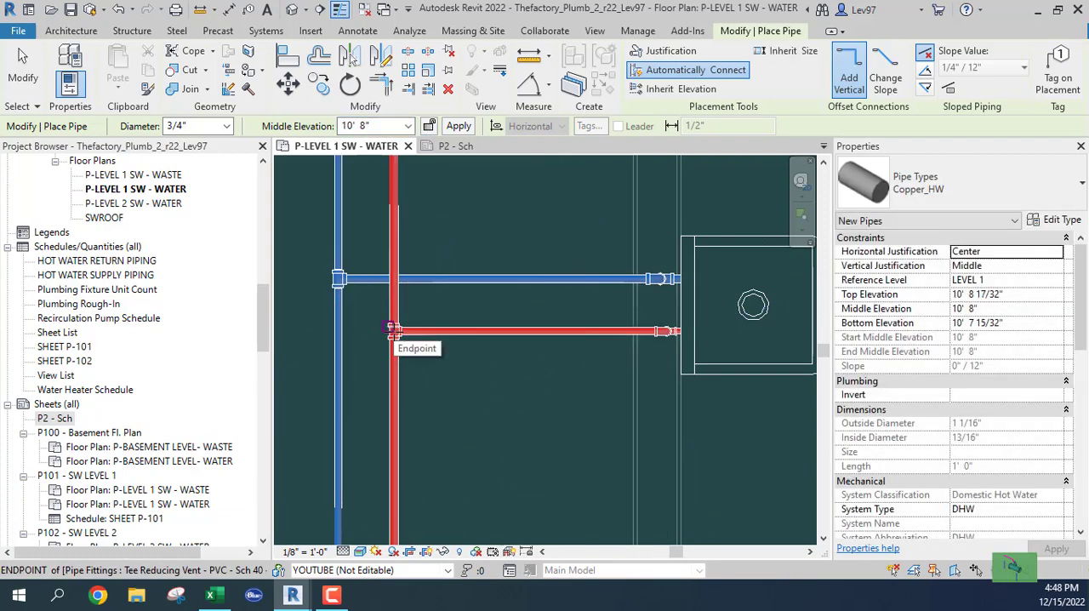
pyautogui.press('Escape')
pyautogui.press('Escape')
# Step: Nudge the 3/4" elbow of the B1C18X18 sink's hot water branch two increments west, farther into the wall
pyautogui.scroll(4, 679, 354)
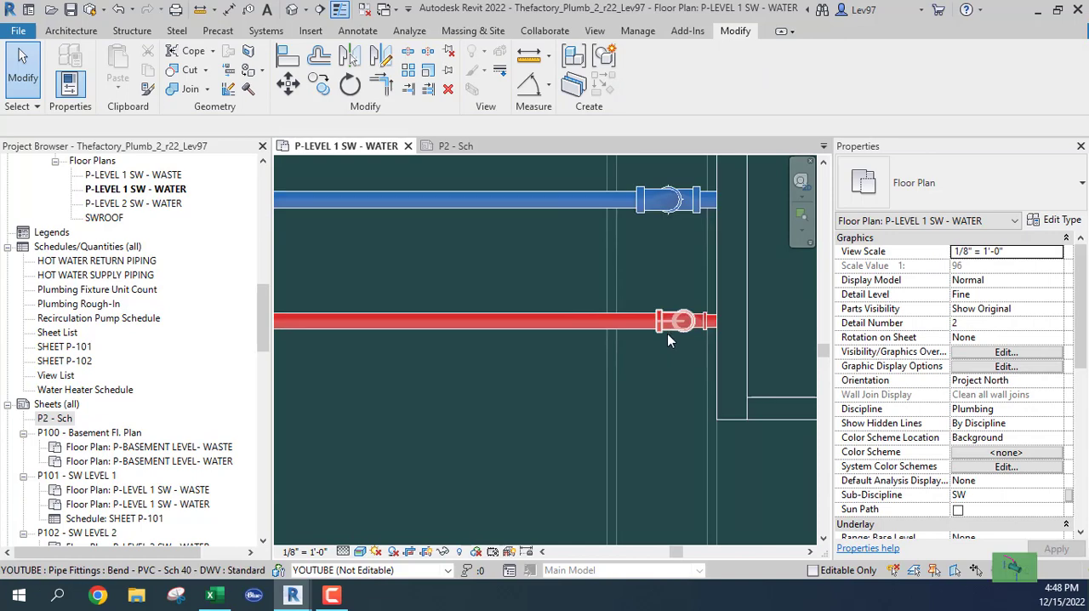
pyautogui.click(667, 335)
pyautogui.press('Left')
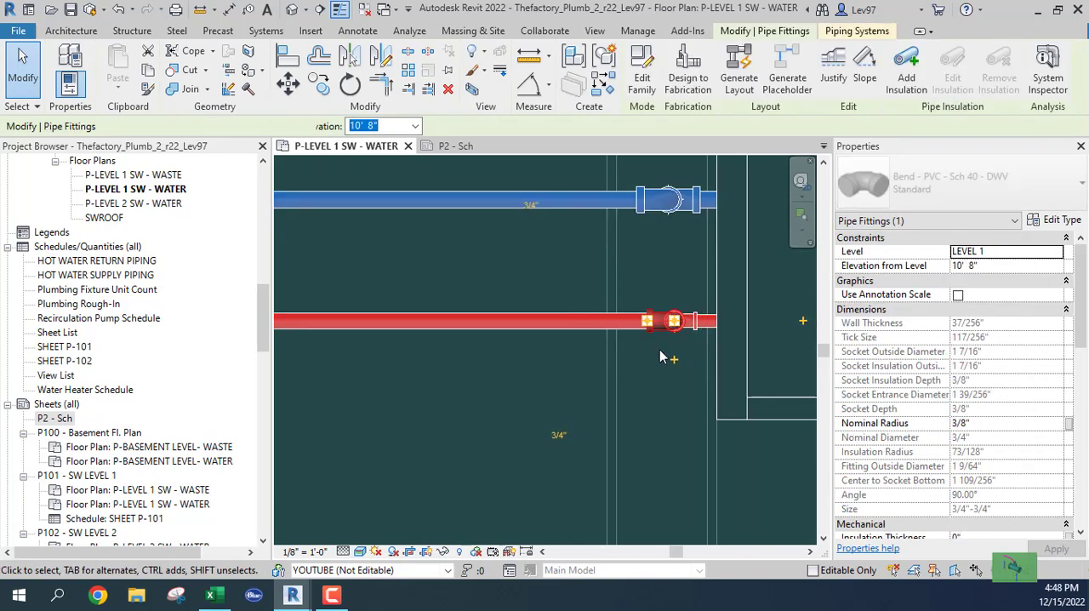
pyautogui.press('Left')
pyautogui.press('Escape')
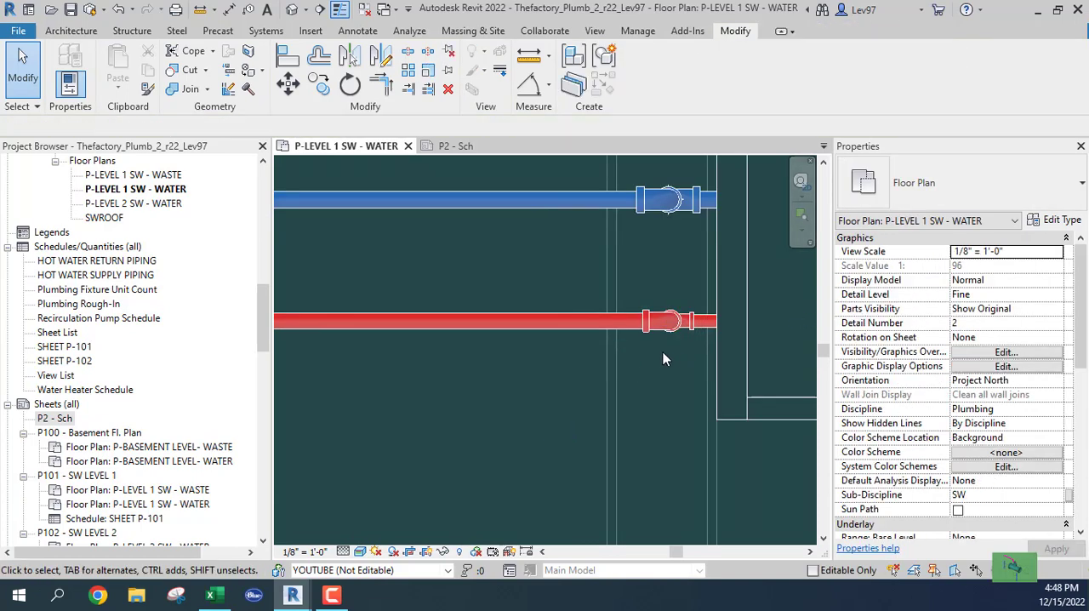
# Step: Draw a short 1/2" Copper_HW pipe from the southern double kitchen sink's hot water connector into the adjacent wall
pyautogui.scroll(-6, 659, 359)
pyautogui.moveTo(622, 407); pyautogui.dragTo(640, 208, button='middle')
pyautogui.click(614, 354)
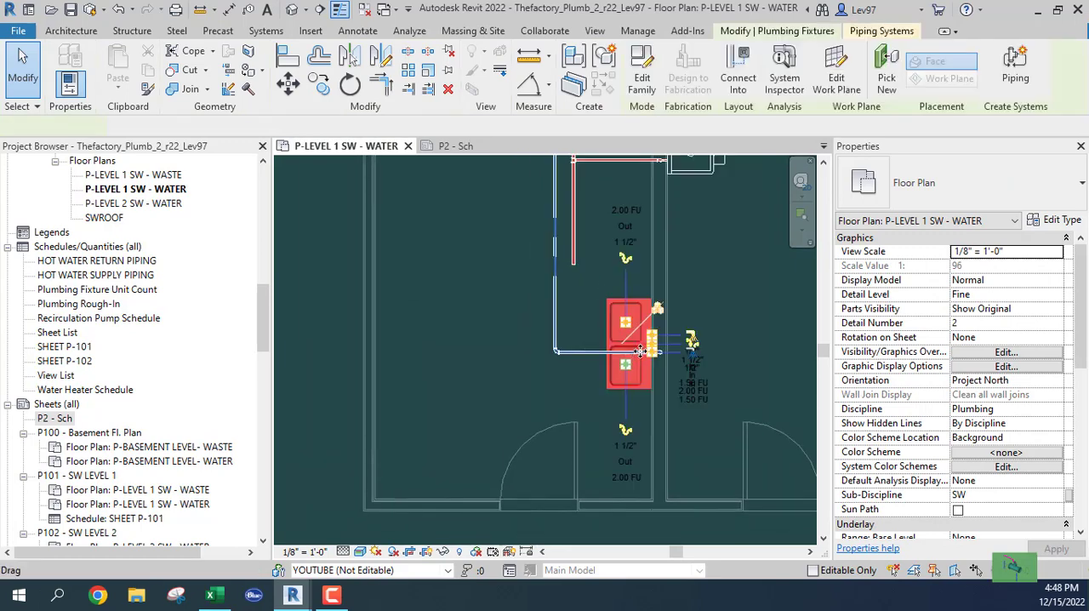
pyautogui.scroll(6, 649, 345)
pyautogui.scroll(1, 626, 349)
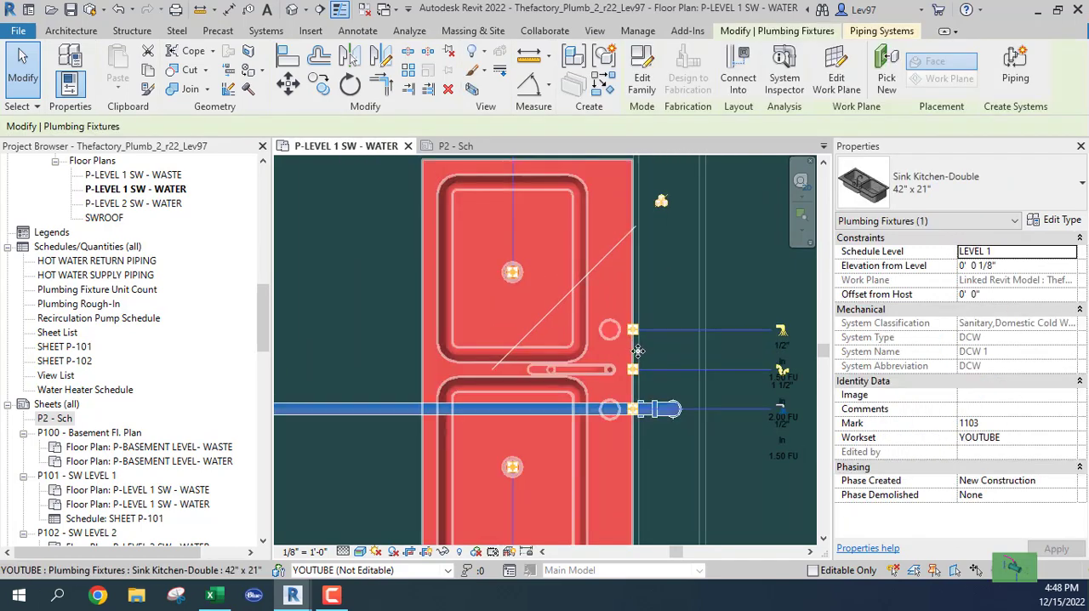
pyautogui.moveTo(637, 351); pyautogui.dragTo(639, 335)
pyautogui.rightClick(637, 333)
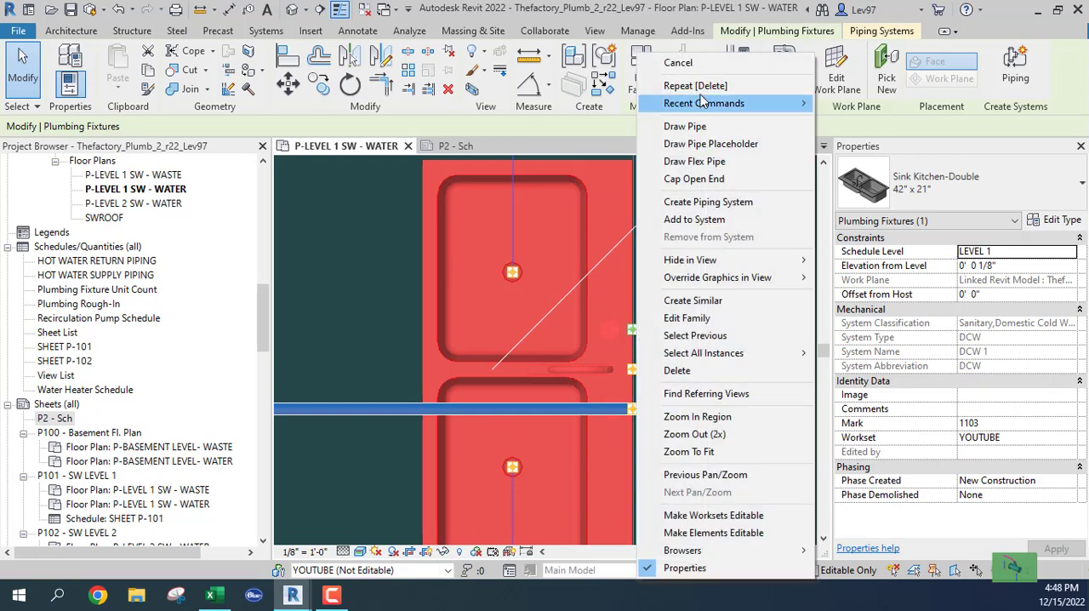
pyautogui.click(696, 127)
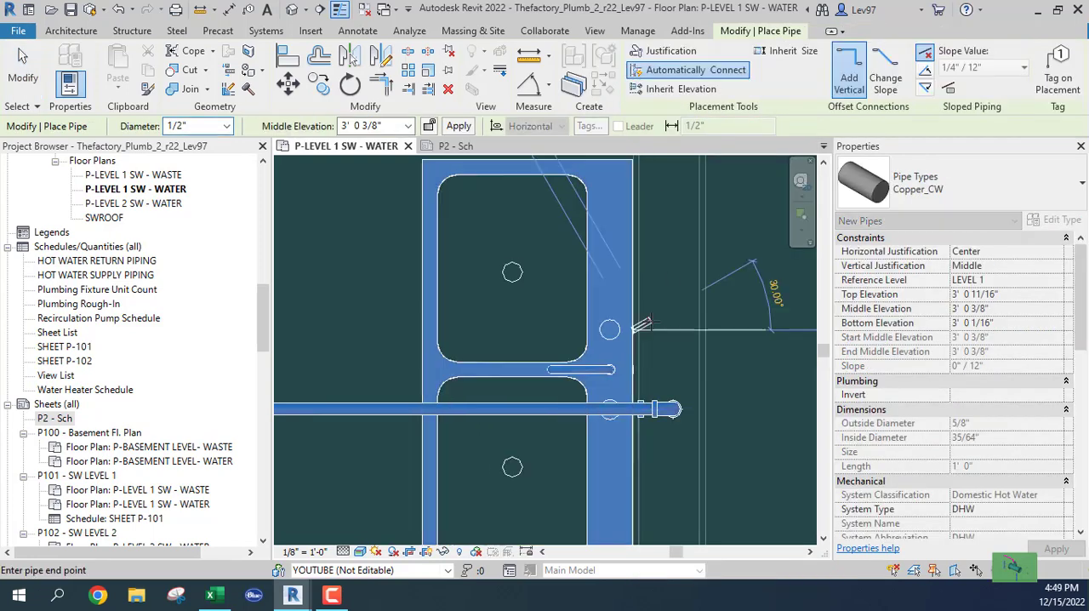
pyautogui.click(1007, 171)
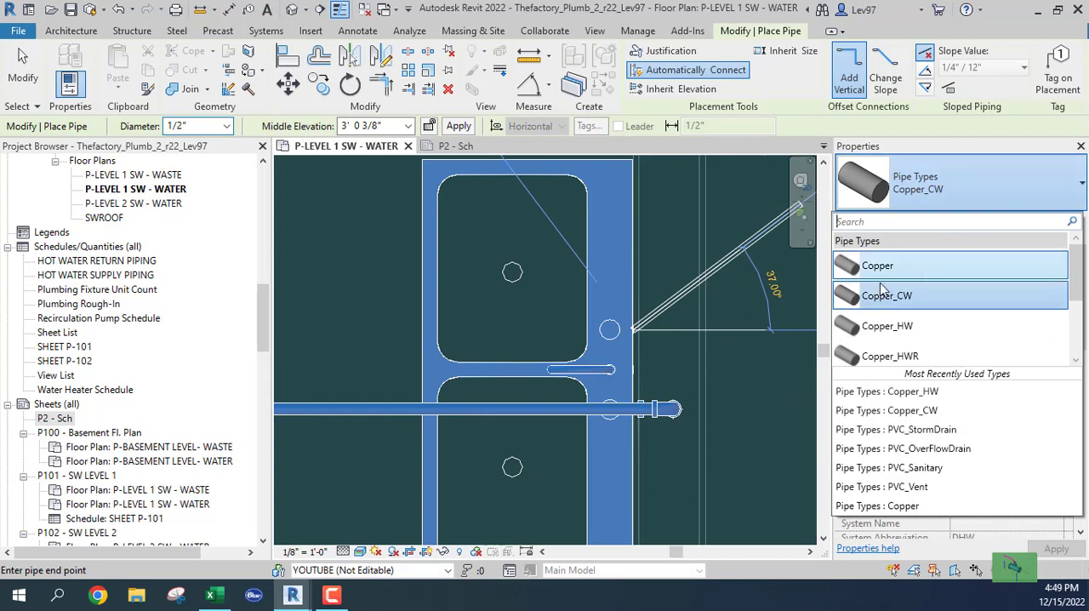
pyautogui.click(893, 330)
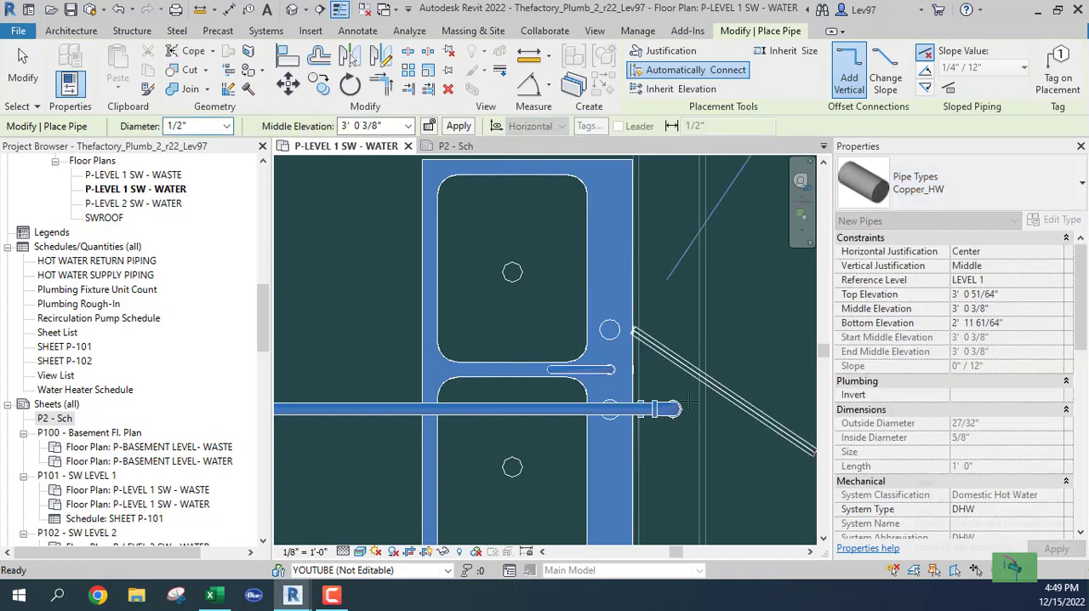
pyautogui.click(672, 331)
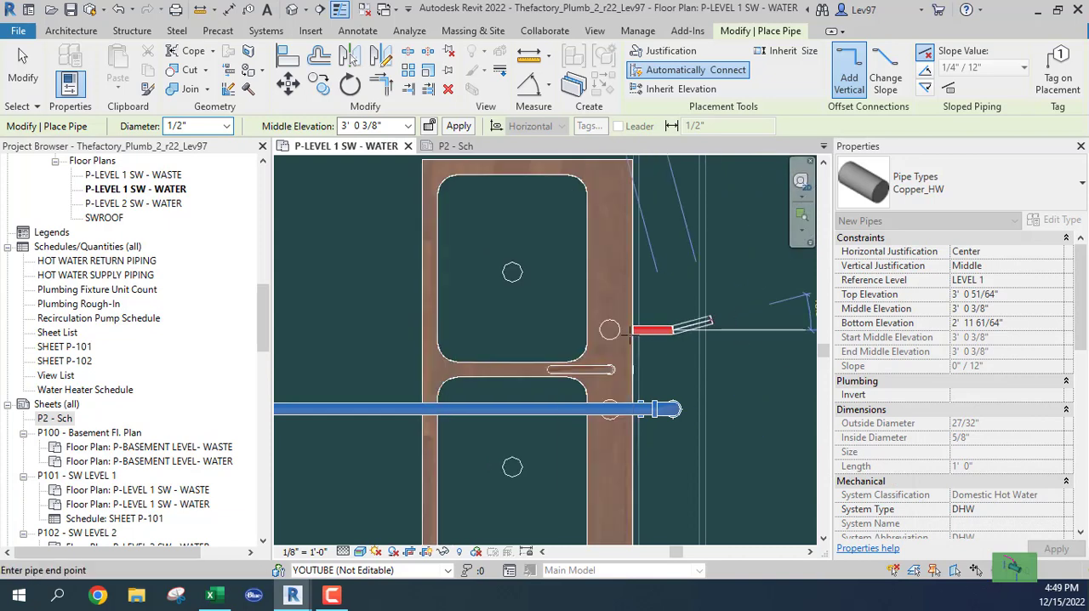
# Step: Raise the southern kitchen sink's hot water pipe to a 10' 8" middle elevation and run it horizontally west past the sink
pyautogui.click(409, 126)
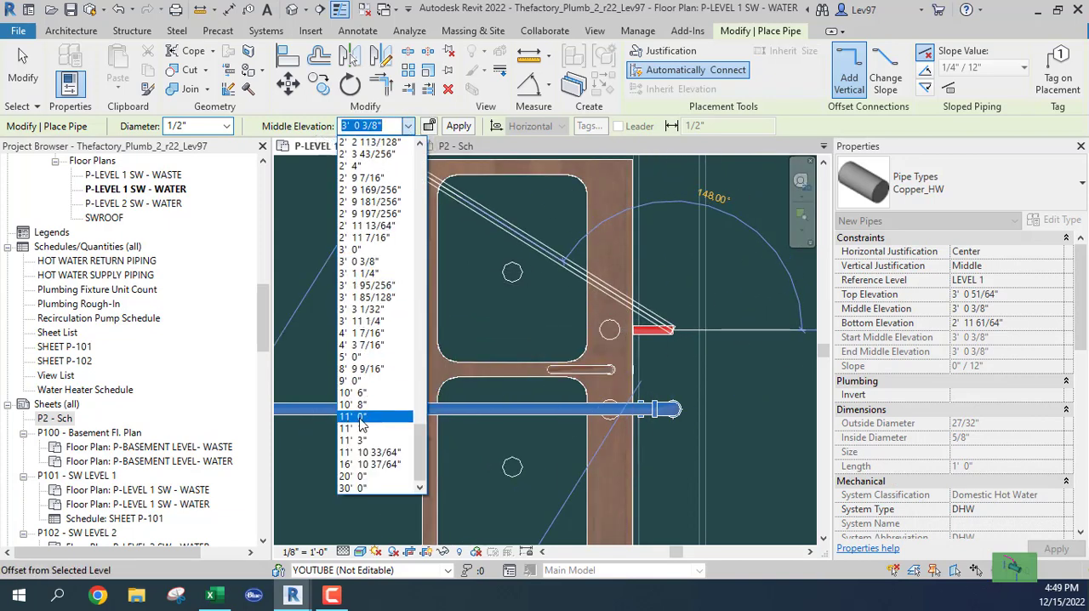
pyautogui.click(357, 407)
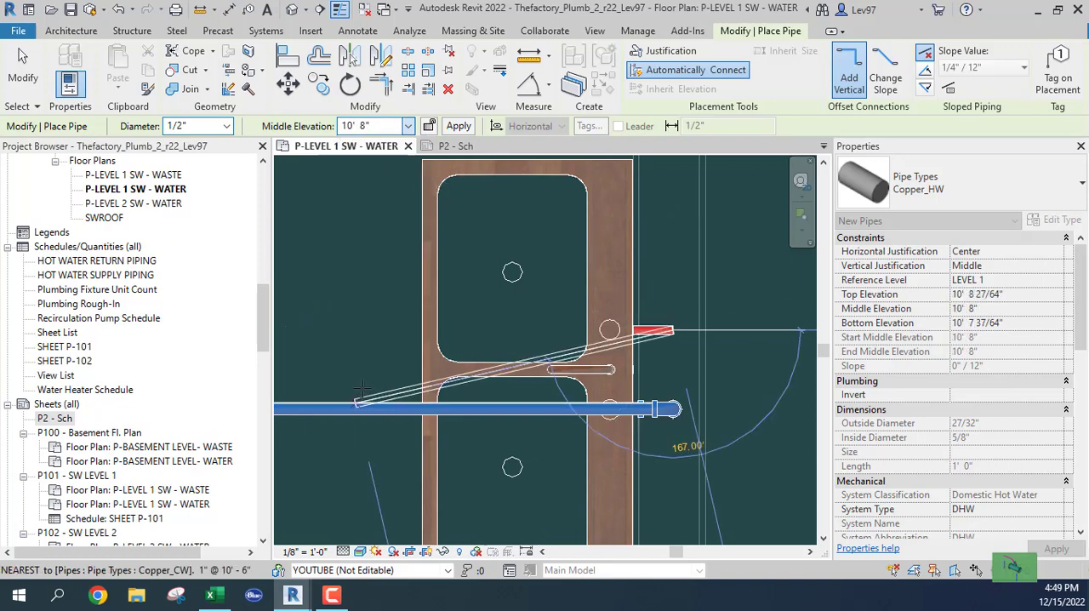
pyautogui.click(366, 328)
# Step: Extend the southern kitchen sink's hot water branch west with a short 3/4" pipe toward the main
pyautogui.moveTo(354, 322); pyautogui.dragTo(587, 333, button='middle')
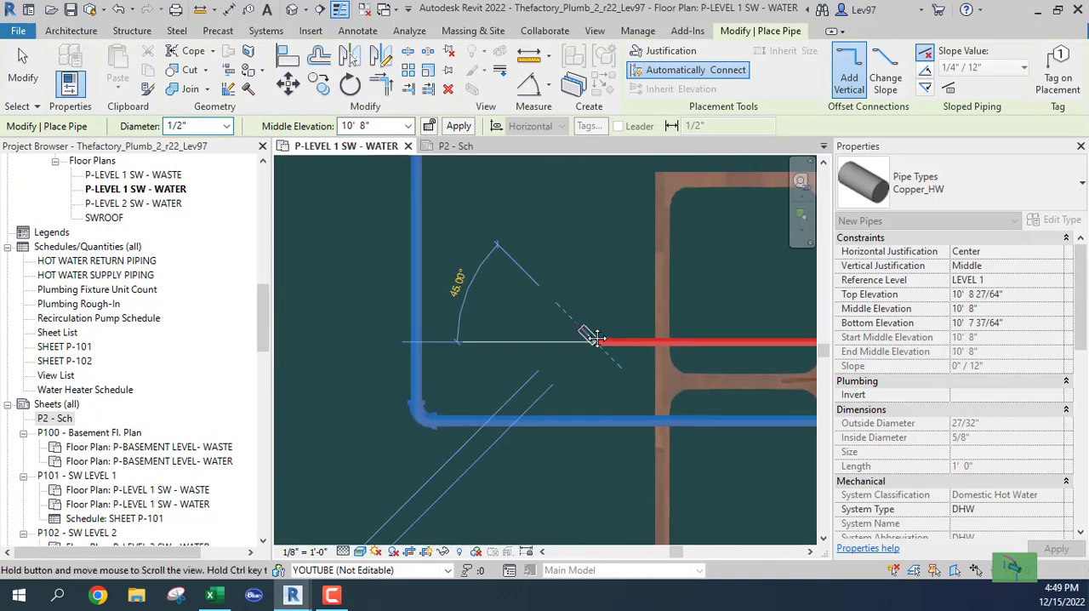
pyautogui.click(225, 126)
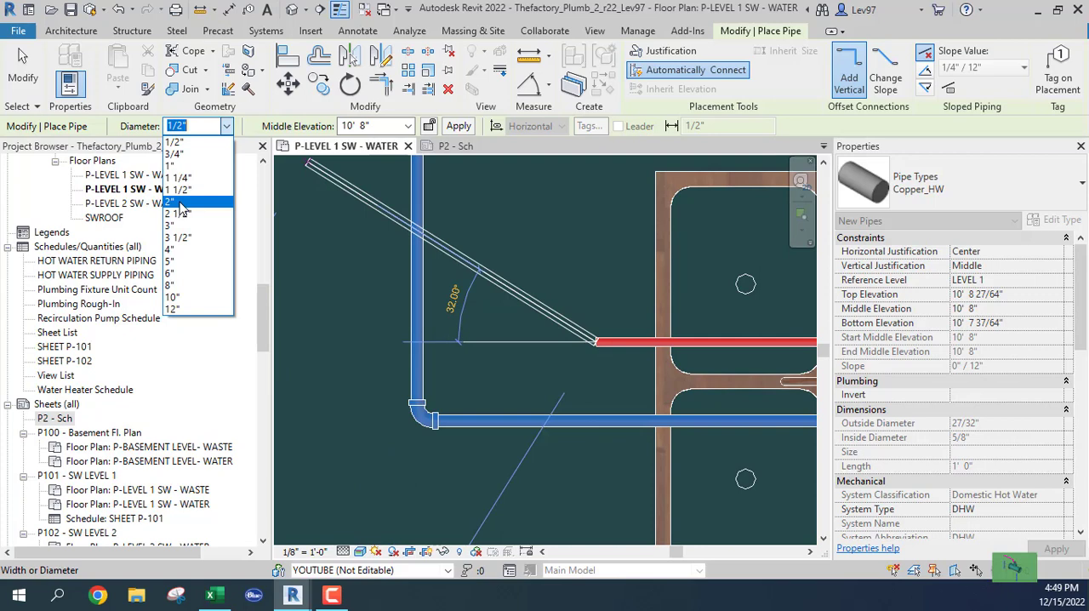
pyautogui.click(179, 157)
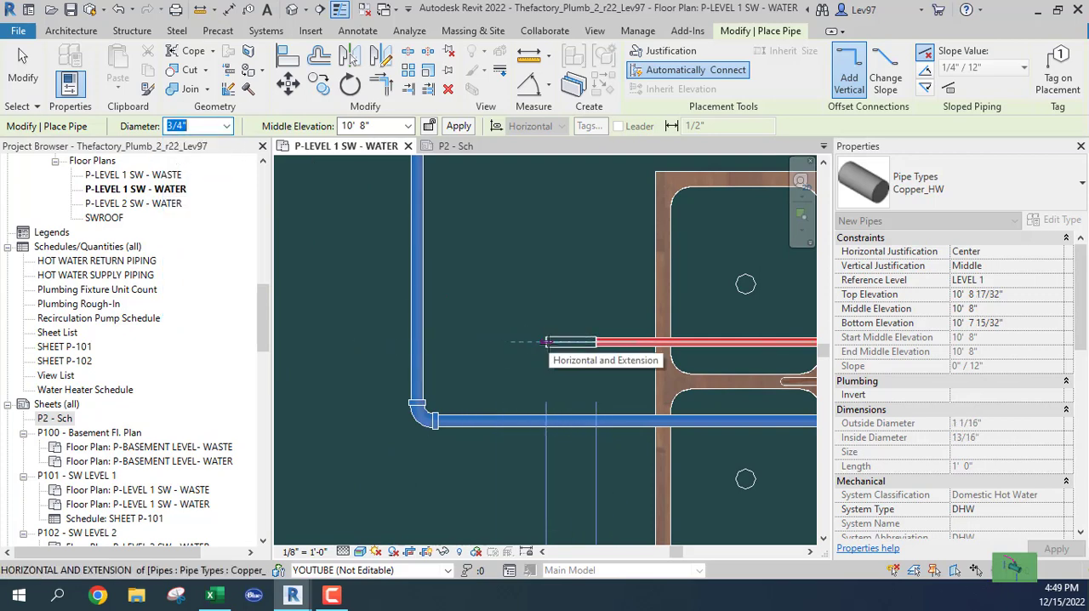
pyautogui.click(522, 341)
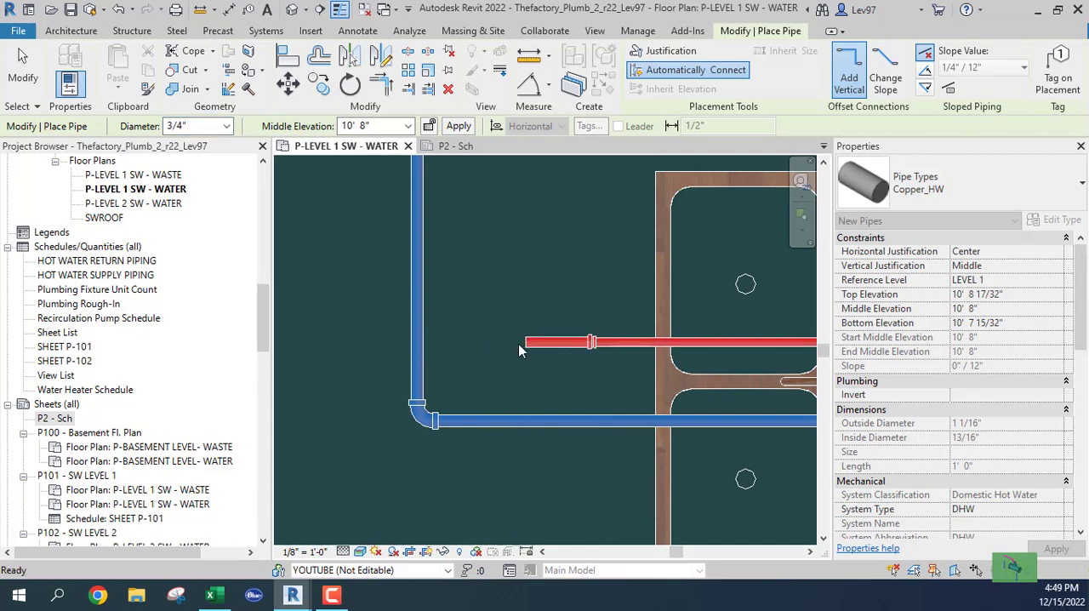
pyautogui.press('Escape')
pyautogui.scroll(-2, 519, 352)
pyautogui.press('Escape')
# Step: Use Trim/Extend to Corner to join the 1" vertical hot water main to the southern kitchen sink's 3/4" branch
pyautogui.moveTo(530, 295); pyautogui.dragTo(536, 460, button='middle')
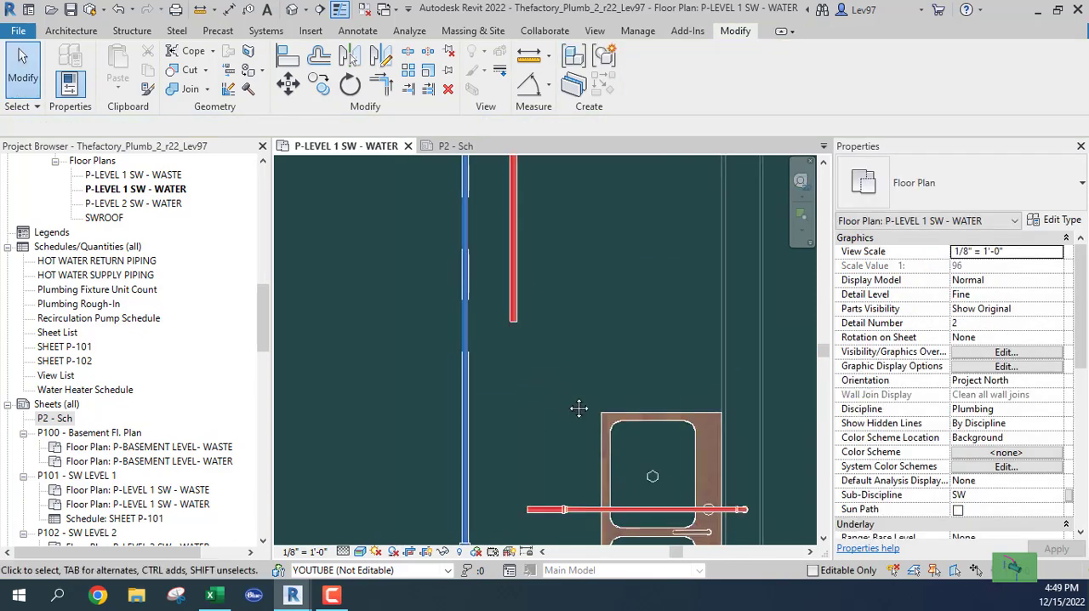
pyautogui.moveTo(579, 407); pyautogui.dragTo(589, 382, button='middle')
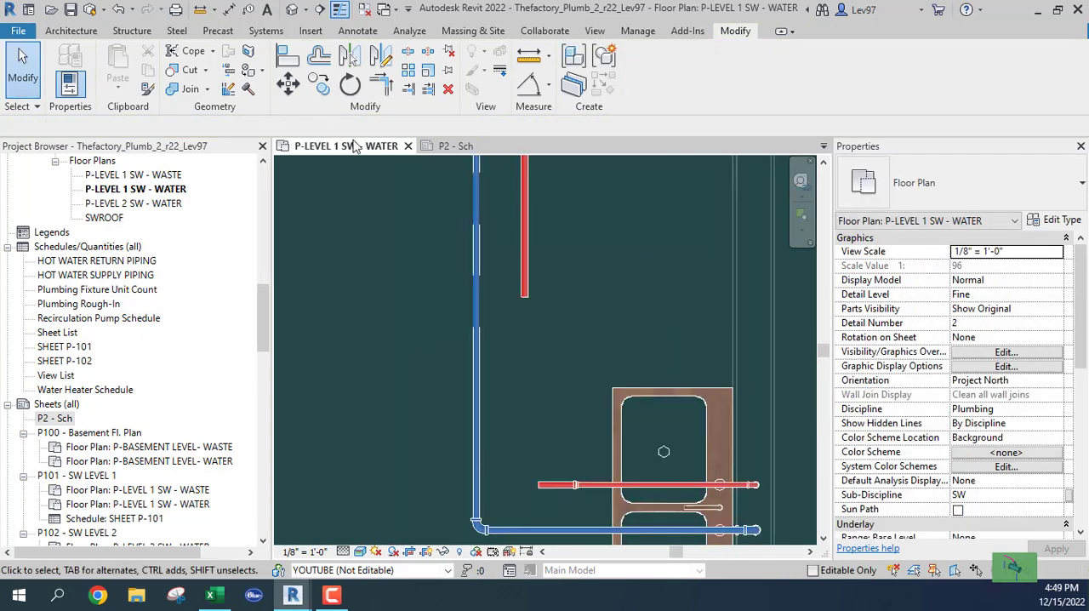
pyautogui.click(523, 281)
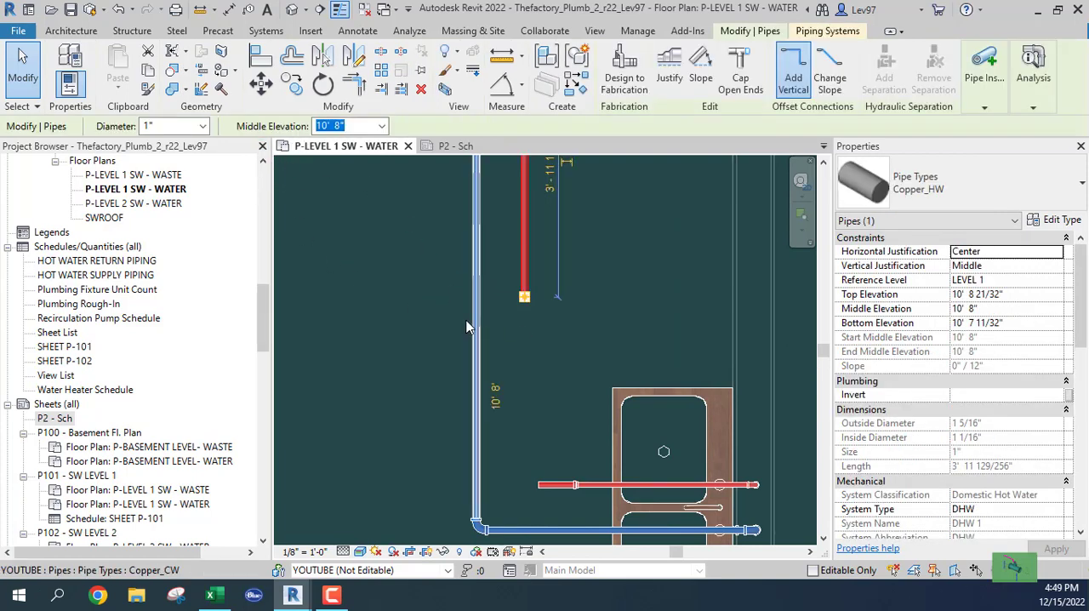
pyautogui.click(344, 235)
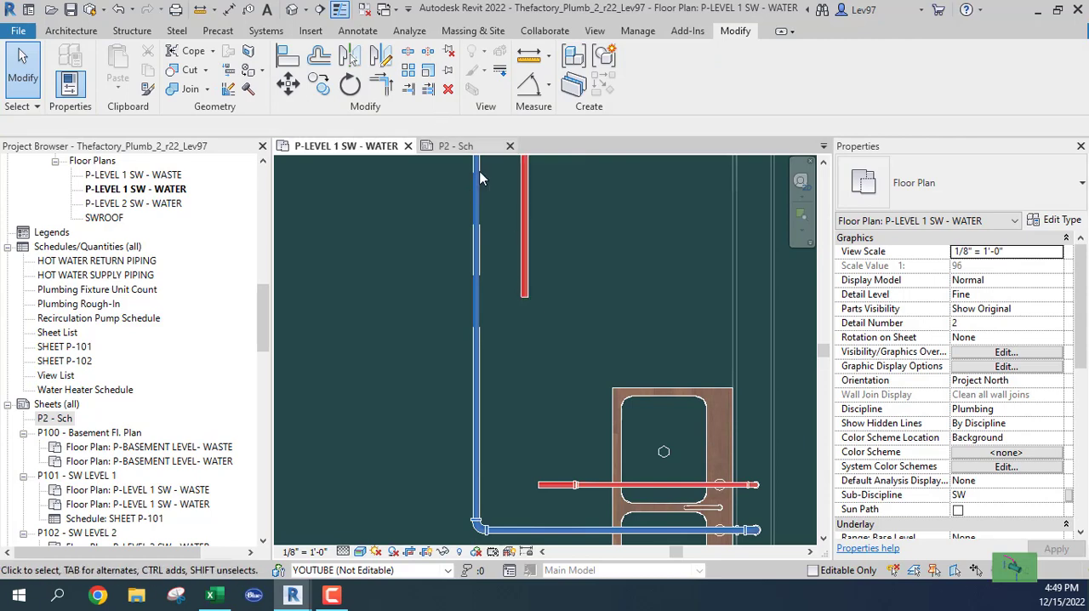
pyautogui.click(381, 85)
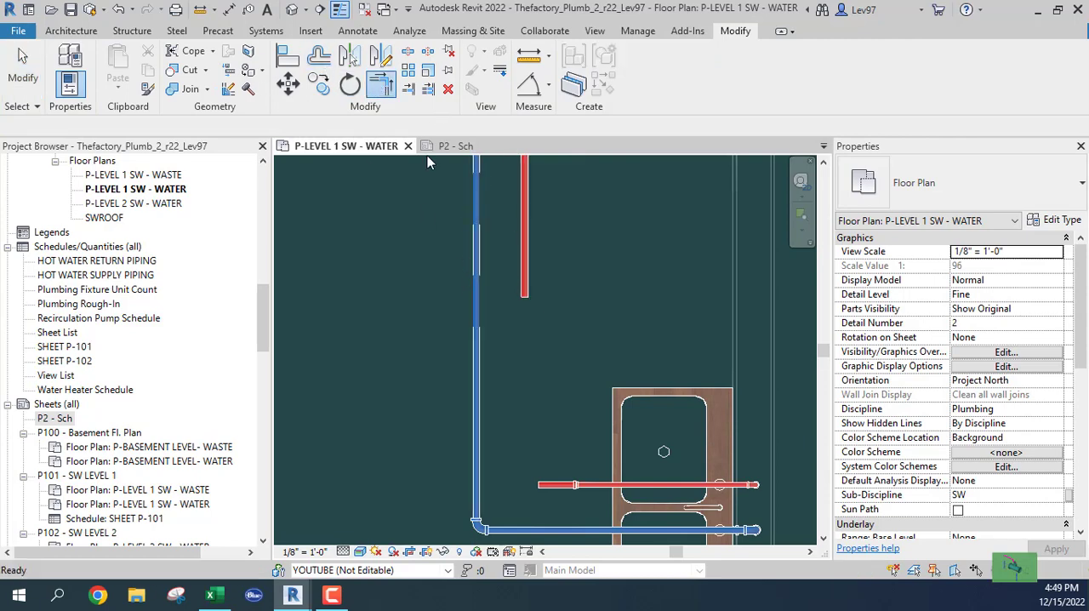
pyautogui.click(526, 220)
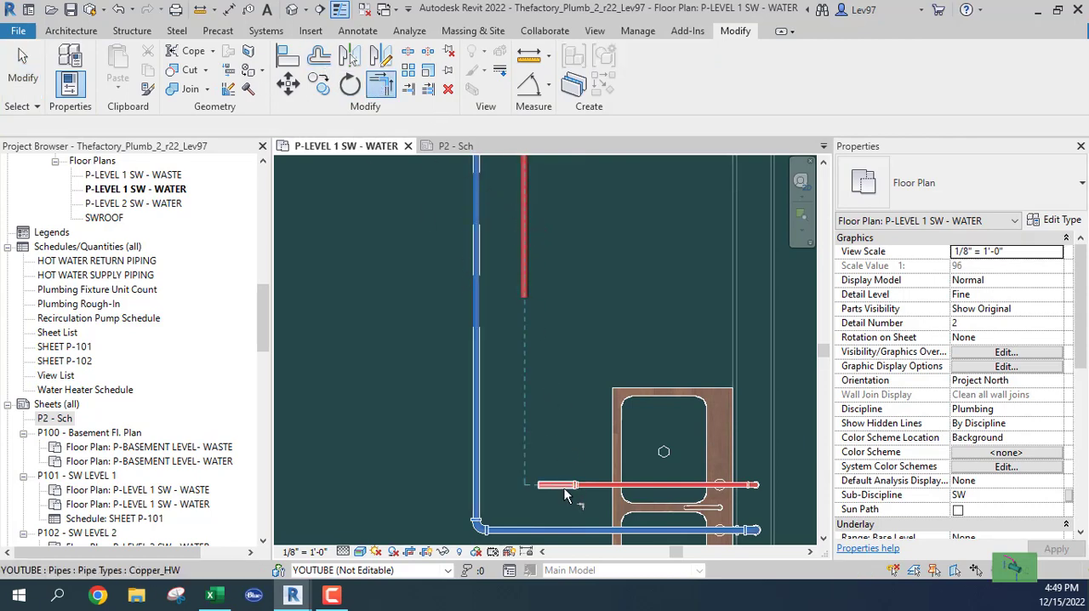
pyautogui.press('Escape')
pyautogui.press('Escape')
pyautogui.scroll(-5, 544, 310)
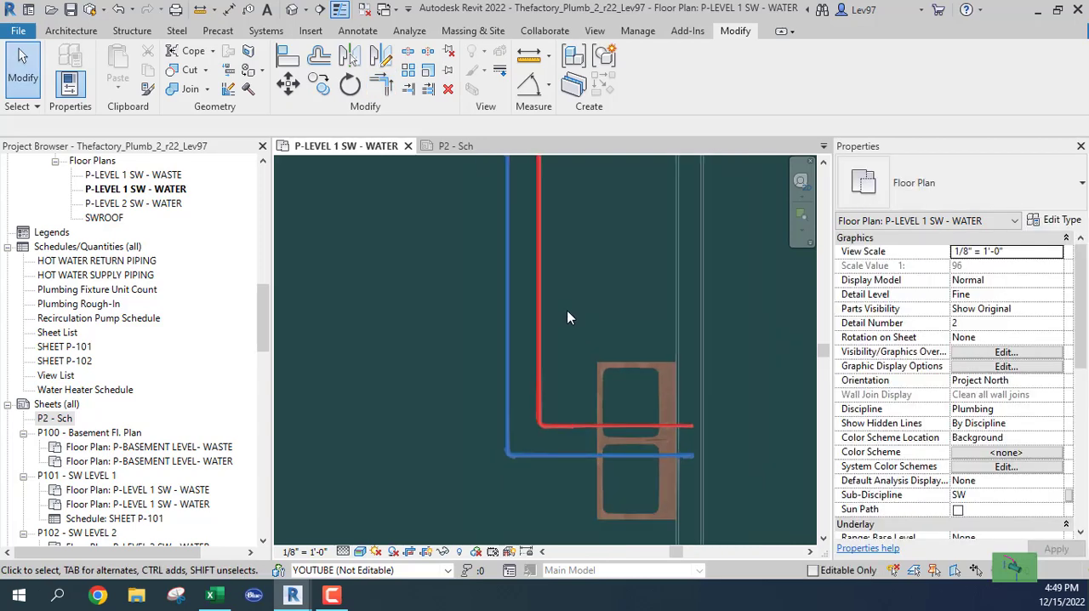
# Step: Extend the hot water branch of the mop sink and hand sink west to the vertical main with Trim/Extend Single Element
pyautogui.moveTo(517, 302); pyautogui.dragTo(513, 507, button='middle')
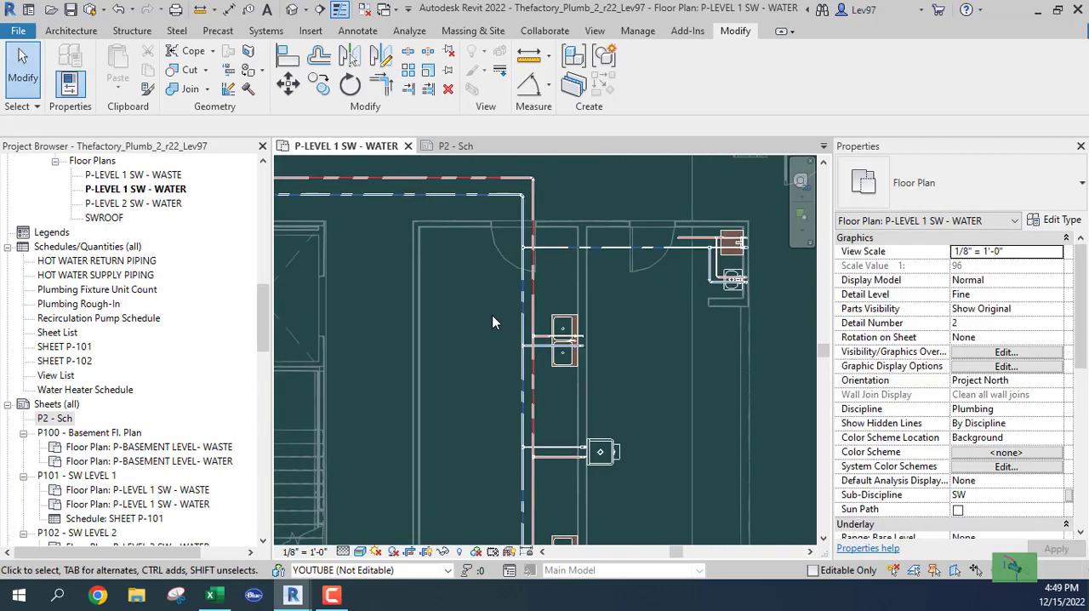
pyautogui.scroll(2, 673, 213)
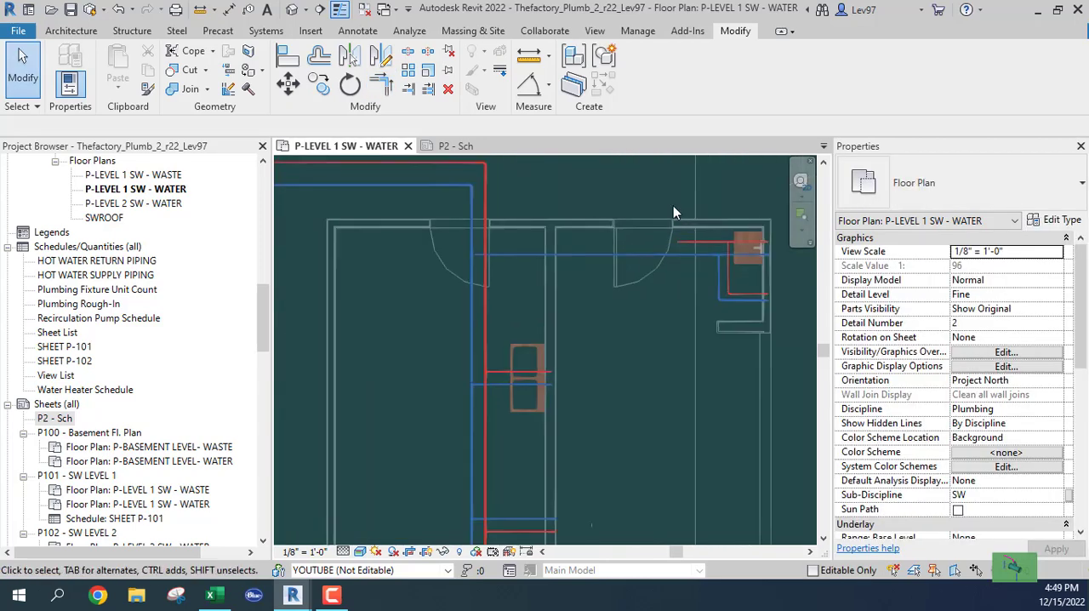
pyautogui.click(410, 90)
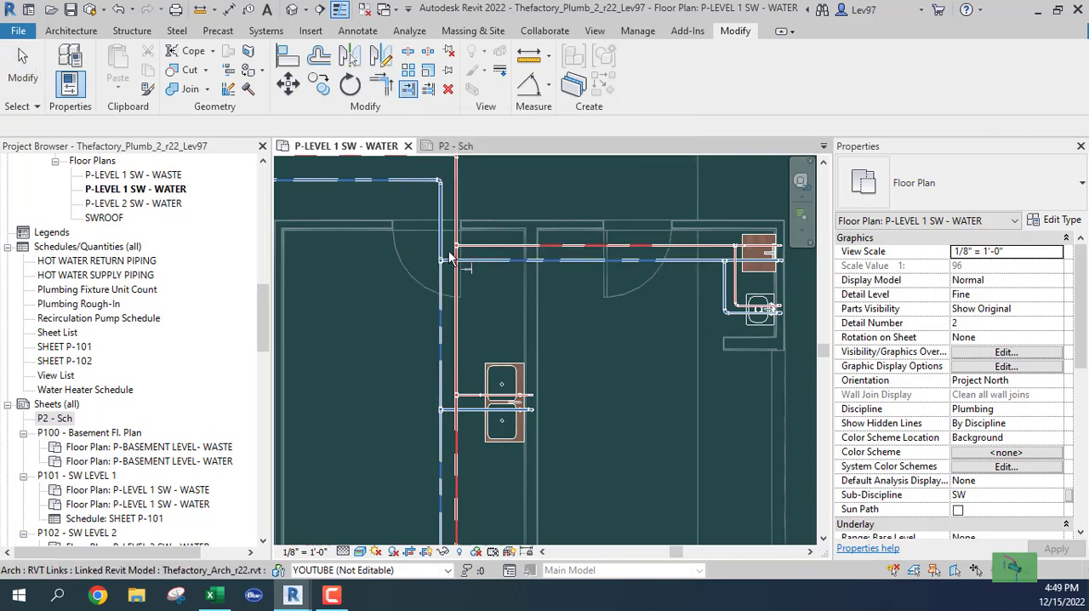
pyautogui.scroll(2, 460, 250)
pyautogui.scroll(3, 464, 252)
pyautogui.press('Escape')
pyautogui.scroll(-4, 500, 272)
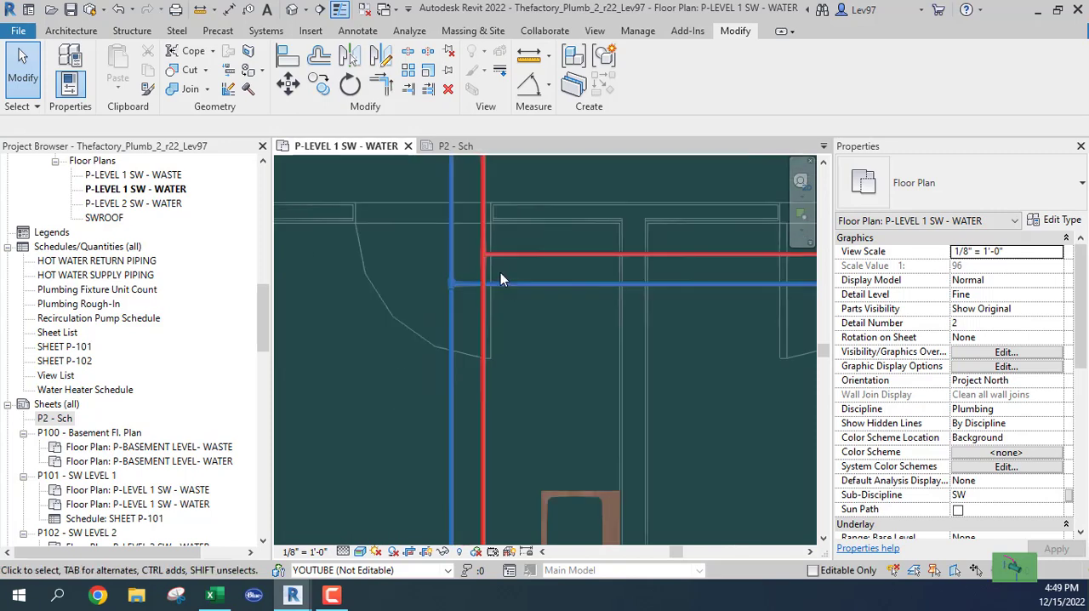
# Step: Open the OVERALL 3D VIEW and turn it to its home orientation
pyautogui.moveTo(261, 320); pyautogui.dragTo(267, 230)
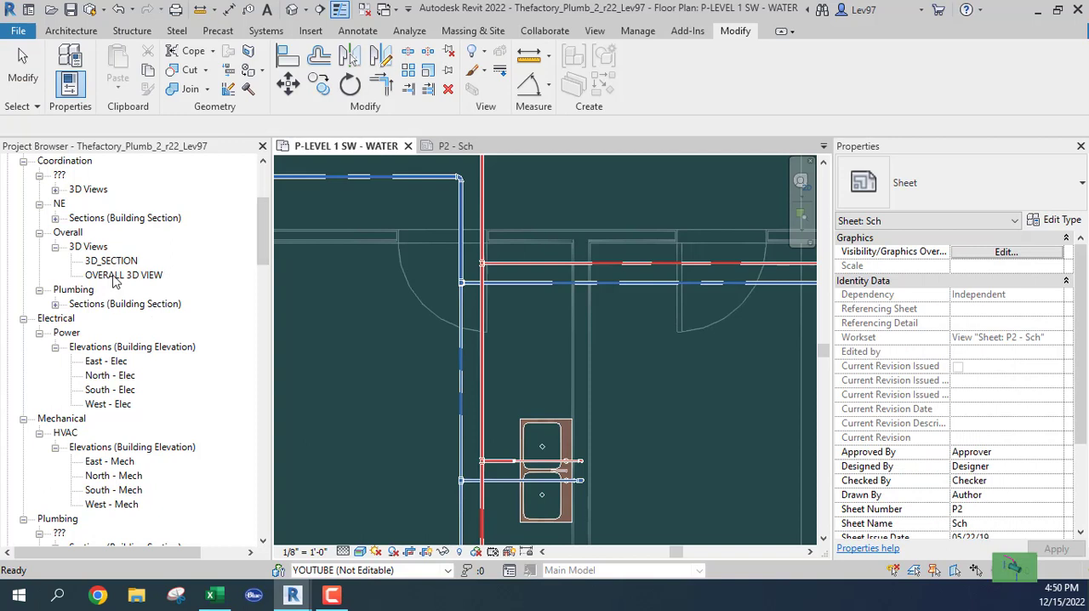
pyautogui.doubleClick(119, 276)
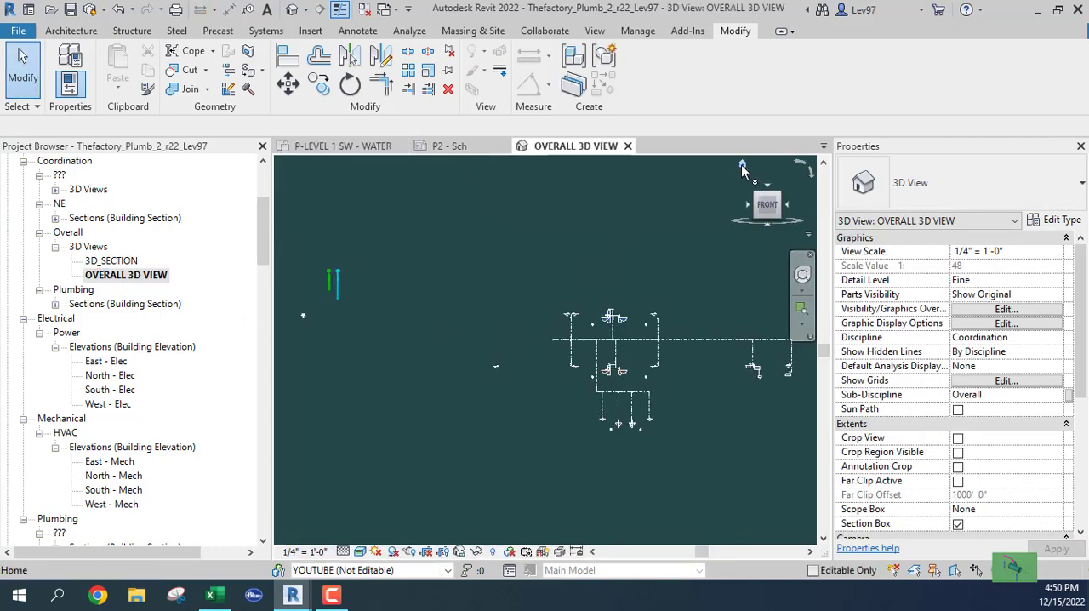
pyautogui.click(742, 166)
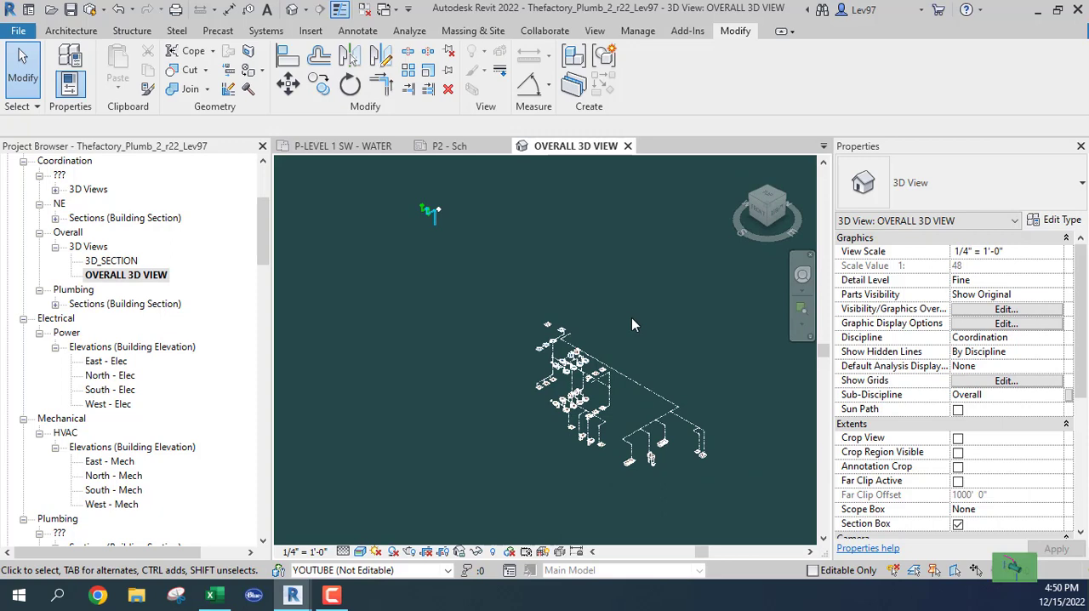
# Step: In the 3D view's visibility filters, show Plumbing - DHW and hide Plumbing - DCW
pyautogui.press('v')
pyautogui.press('g')
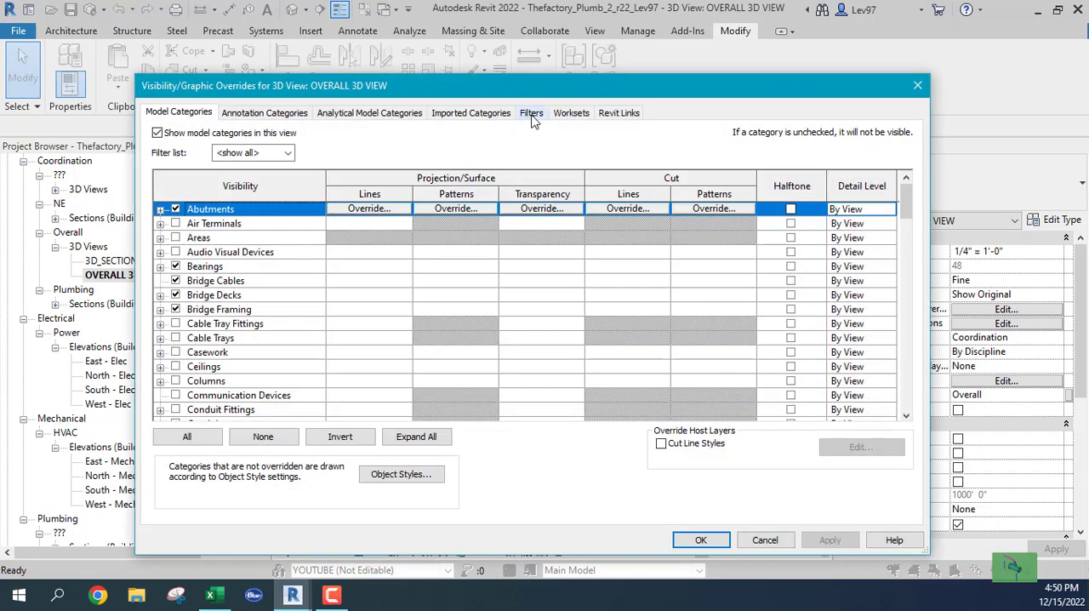
pyautogui.click(530, 115)
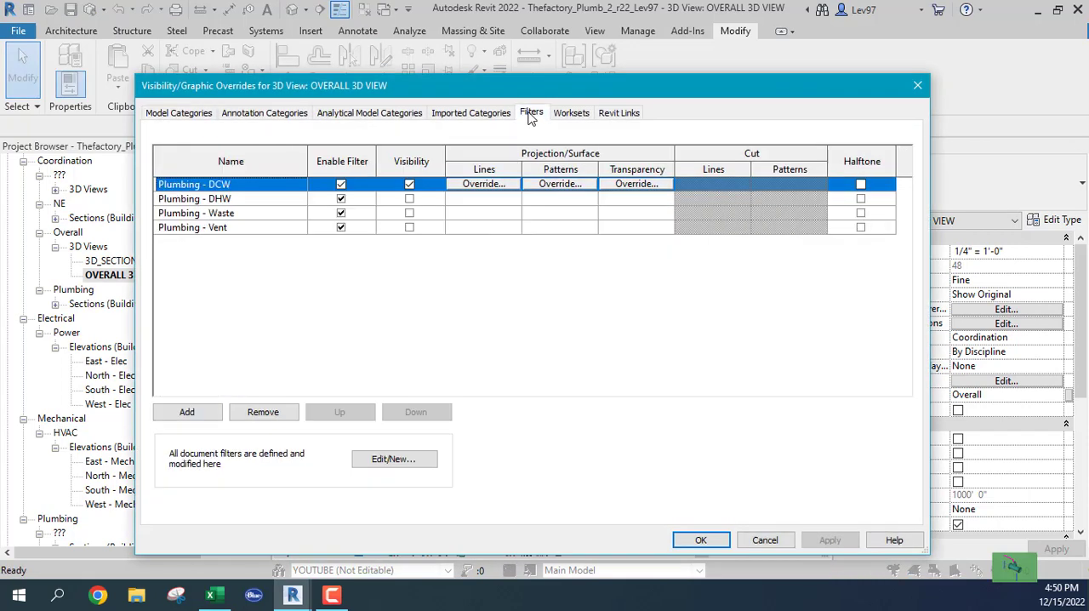
pyautogui.click(409, 198)
pyautogui.click(409, 184)
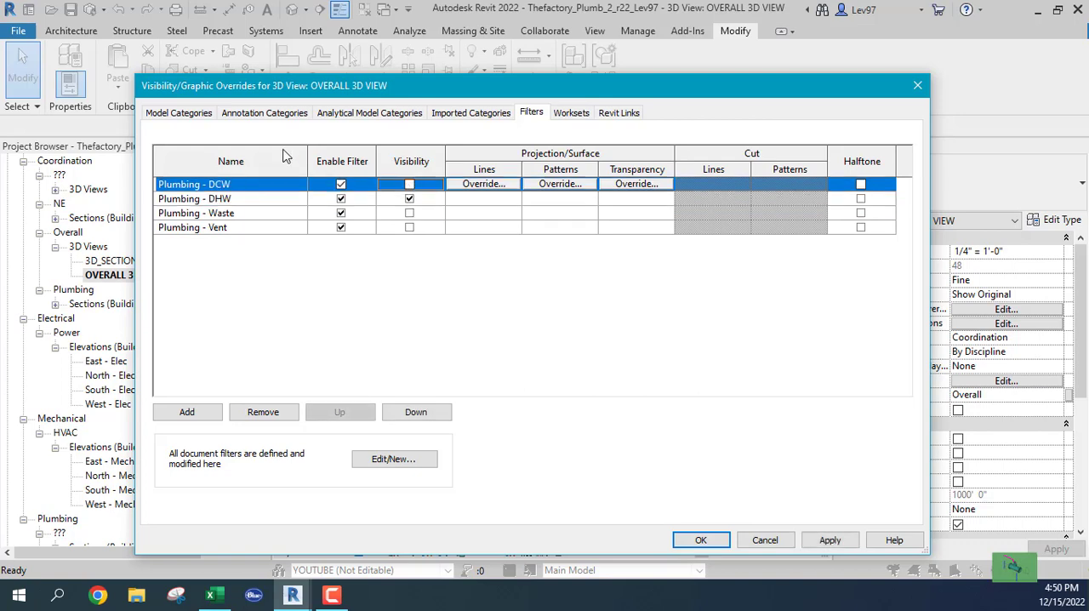
# Step: Hide the Plumbing Fixtures model category in the 3D view and apply the visibility changes
pyautogui.click(193, 115)
pyautogui.click(219, 353)
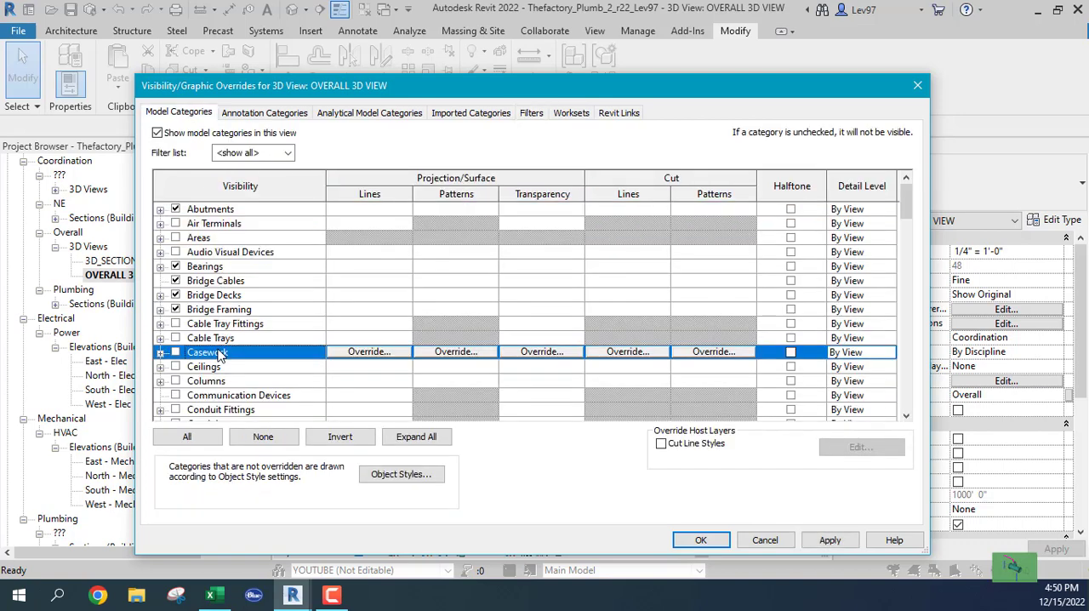
pyautogui.press('p')
pyautogui.press('l')
pyautogui.scroll(-1, 196, 367)
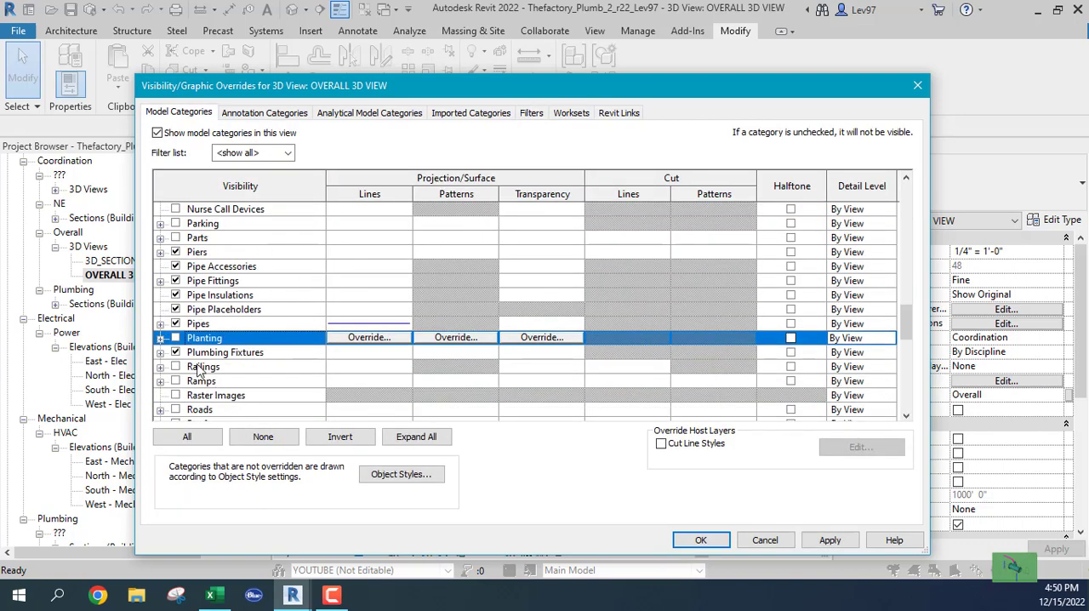
pyautogui.click(176, 352)
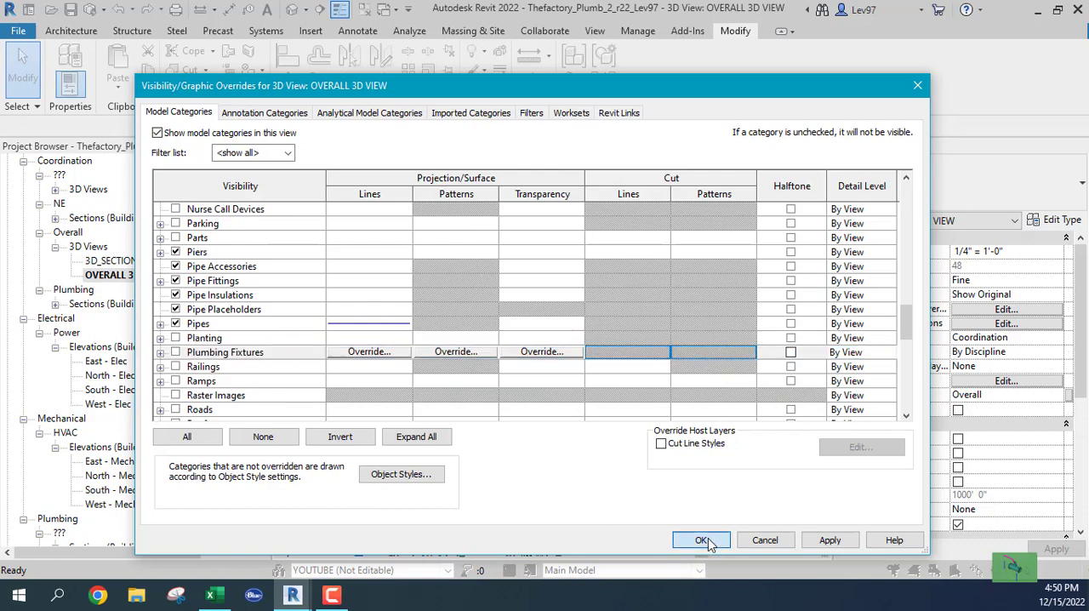
pyautogui.click(702, 540)
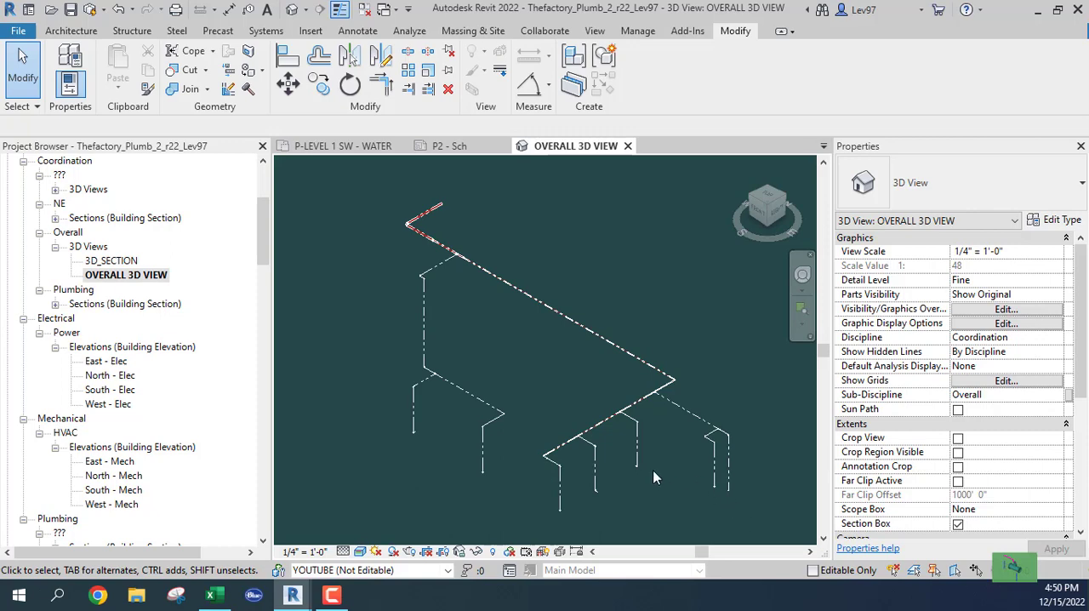
# Step: Try to size the main and sink branches of the eastern hot water network by velocity only at 4 FPS, and undo it
pyautogui.moveTo(651, 476); pyautogui.dragTo(644, 385, button='middle')
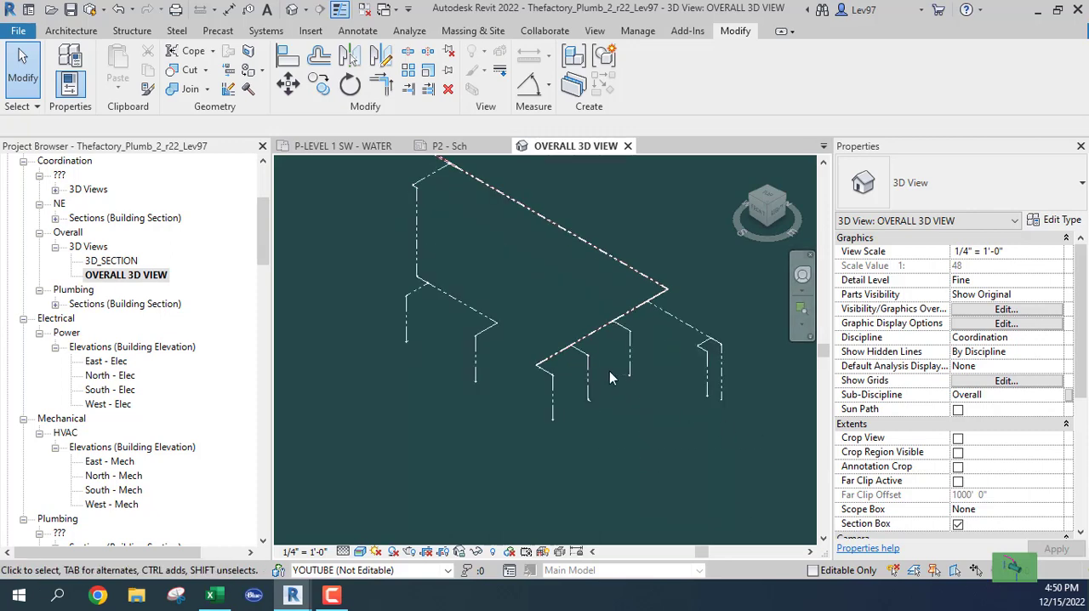
pyautogui.moveTo(585, 361); pyautogui.dragTo(523, 253)
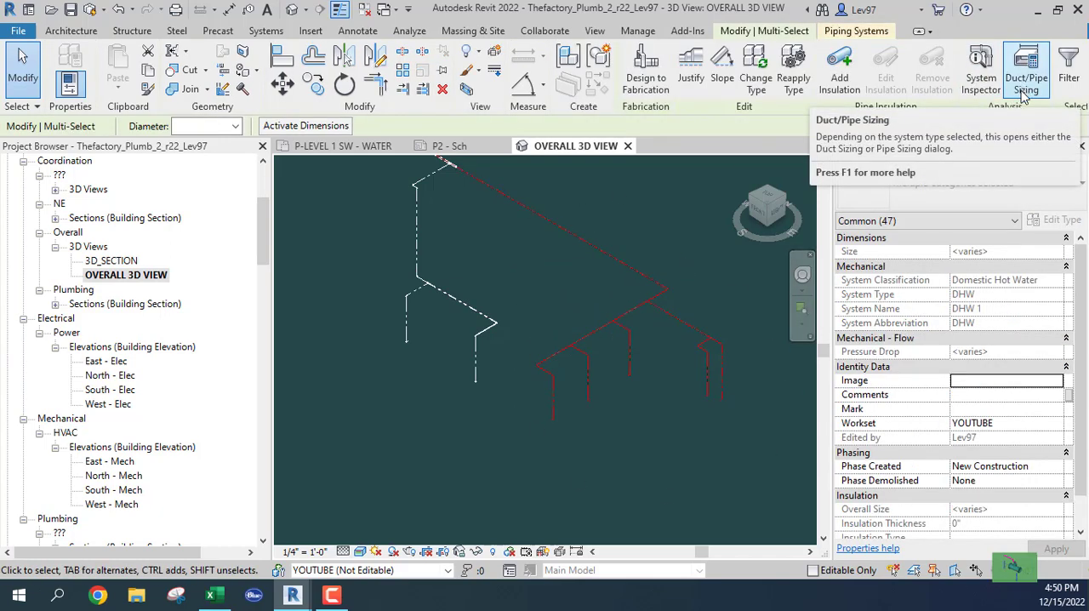
pyautogui.click(1025, 85)
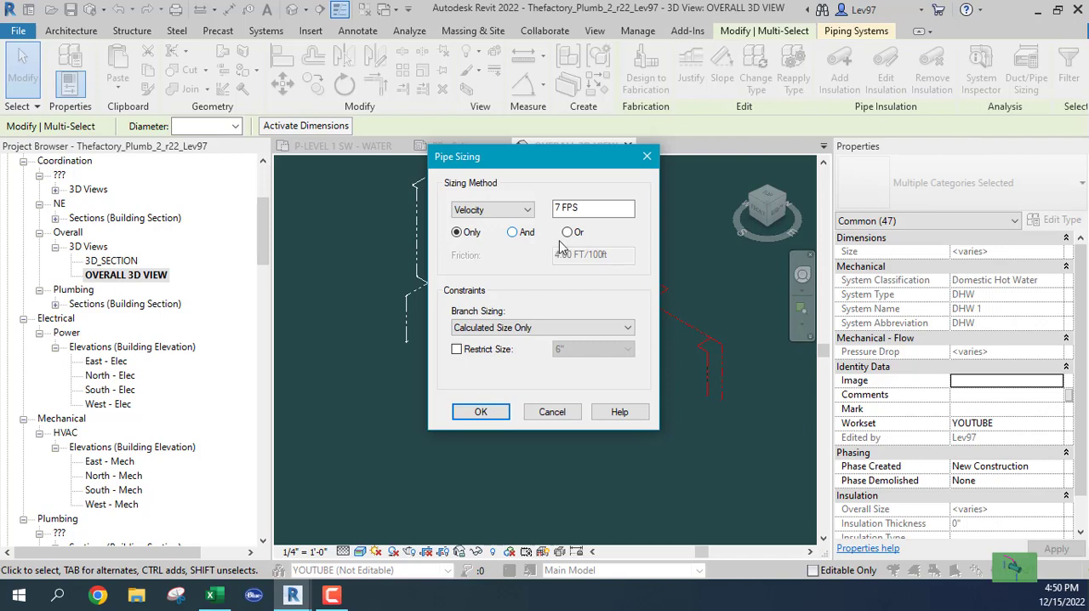
pyautogui.click(596, 209)
pyautogui.moveTo(595, 209); pyautogui.dragTo(515, 223)
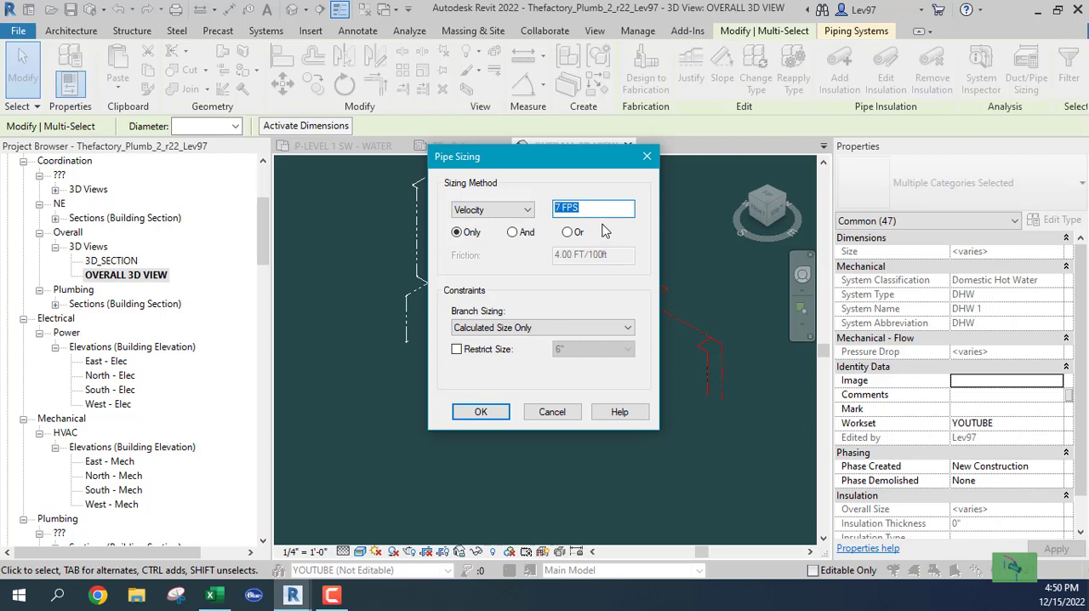
pyautogui.write('44')
pyautogui.doubleClick(577, 210)
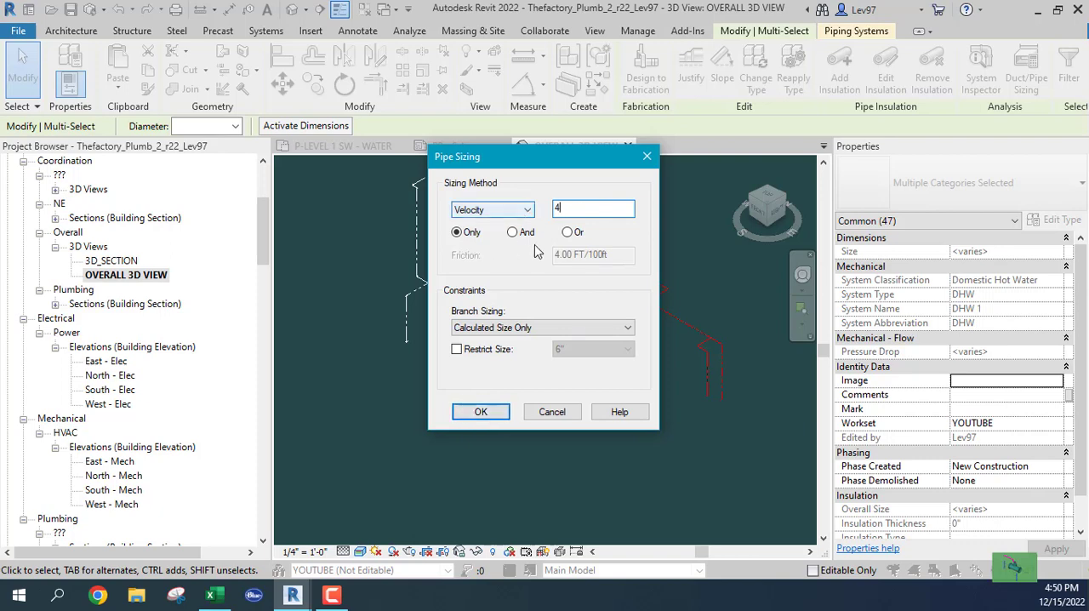
pyautogui.click(512, 232)
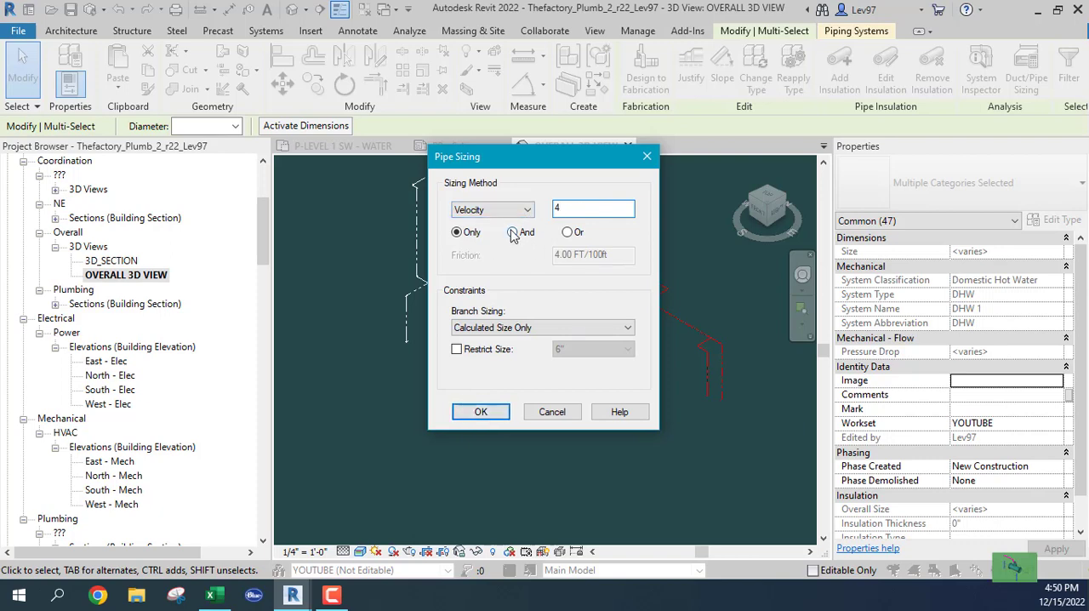
pyautogui.click(456, 233)
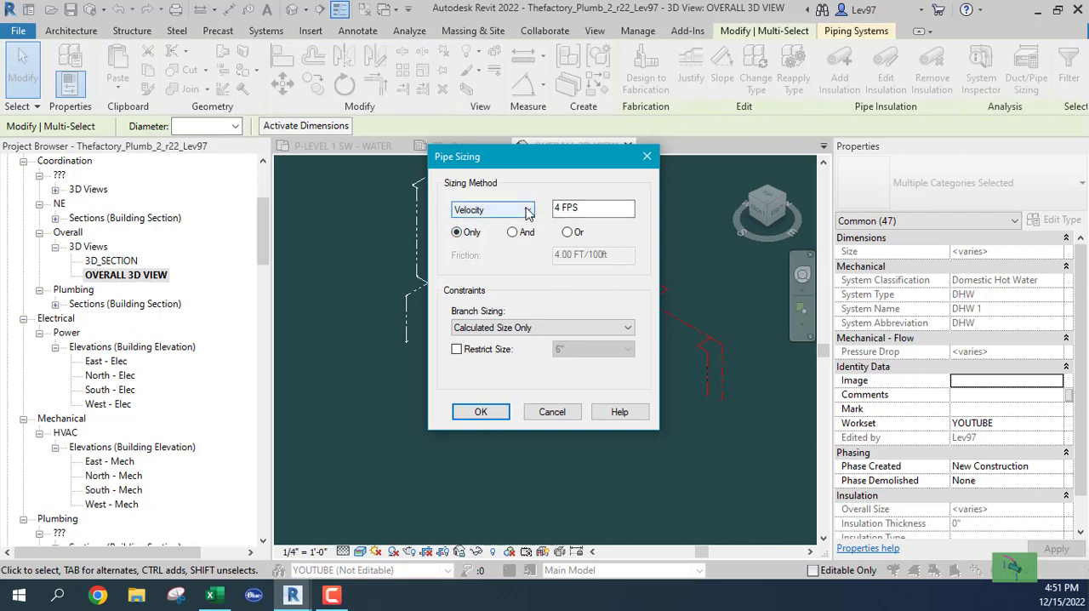
pyautogui.click(528, 210)
pyautogui.click(491, 228)
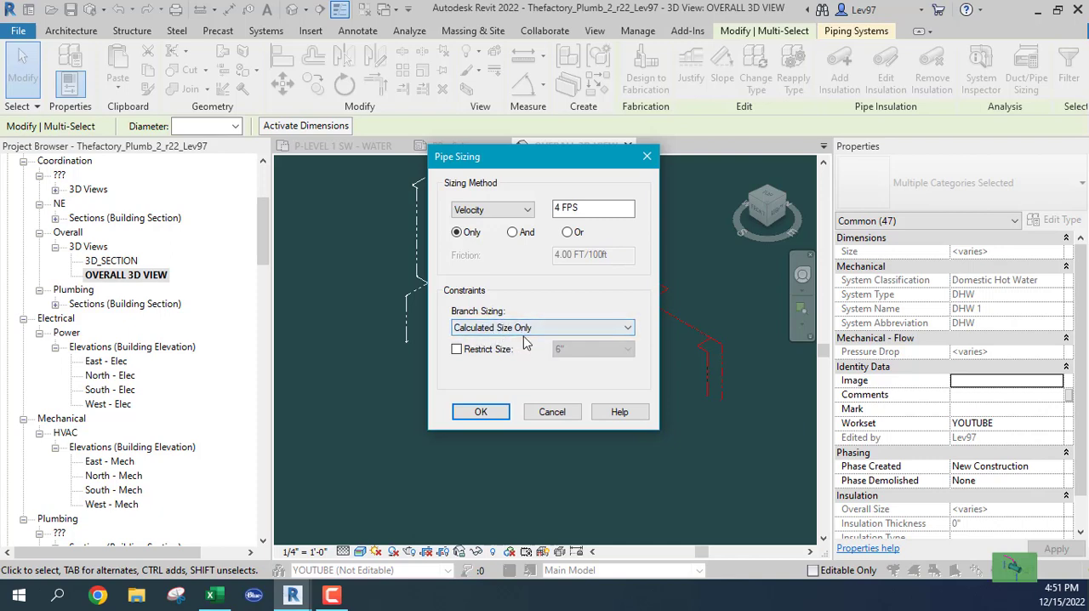
pyautogui.click(479, 412)
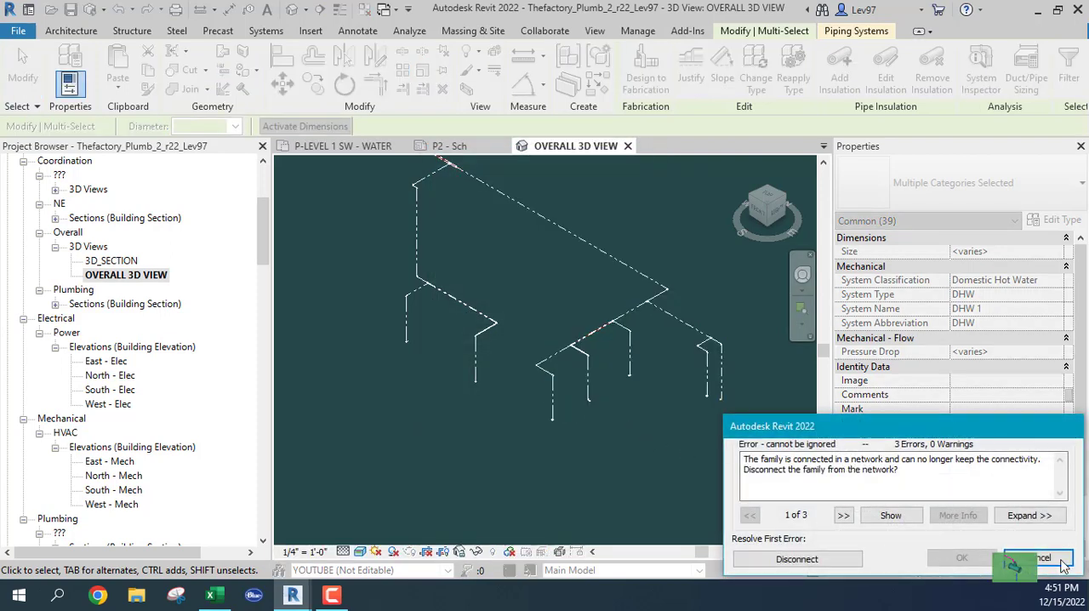
pyautogui.click(1060, 563)
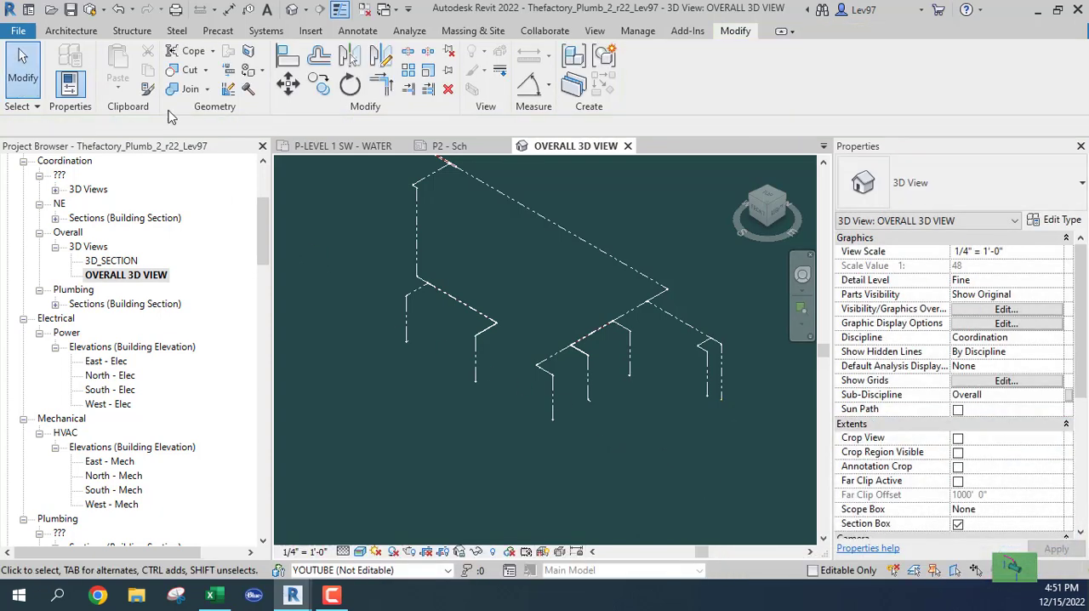
pyautogui.click(119, 11)
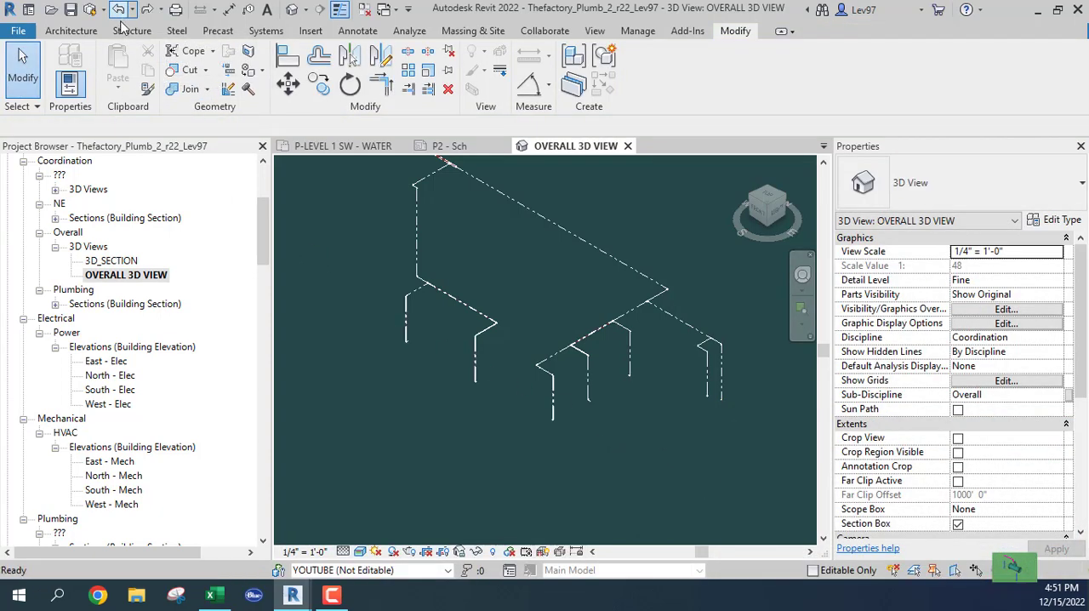
# Step: Check the diameter of the hot water main's last segment, between the two end branches
pyautogui.scroll(4, 552, 331)
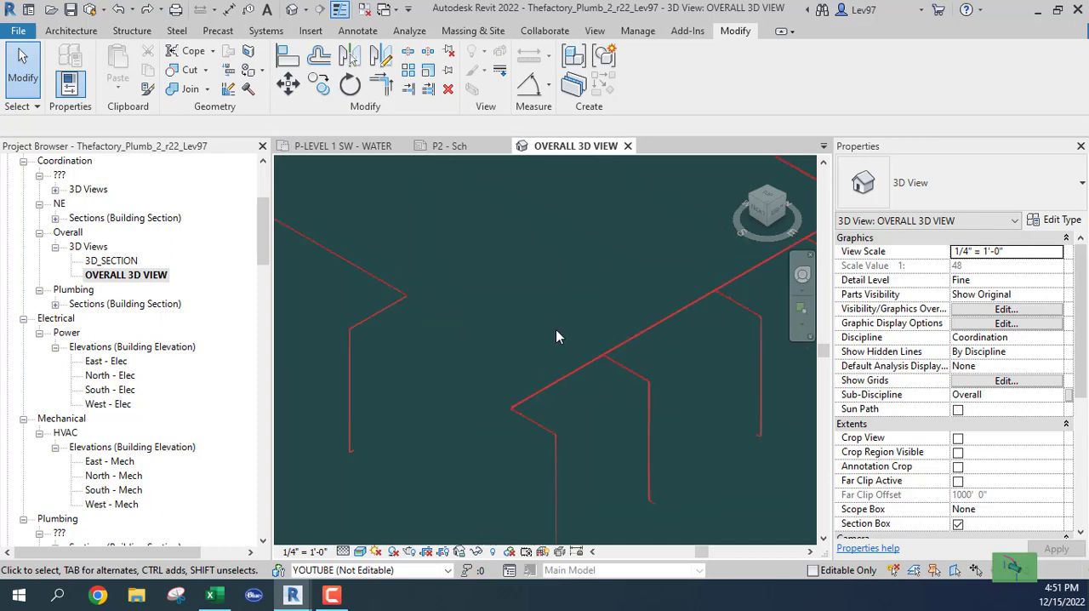
pyautogui.click(577, 374)
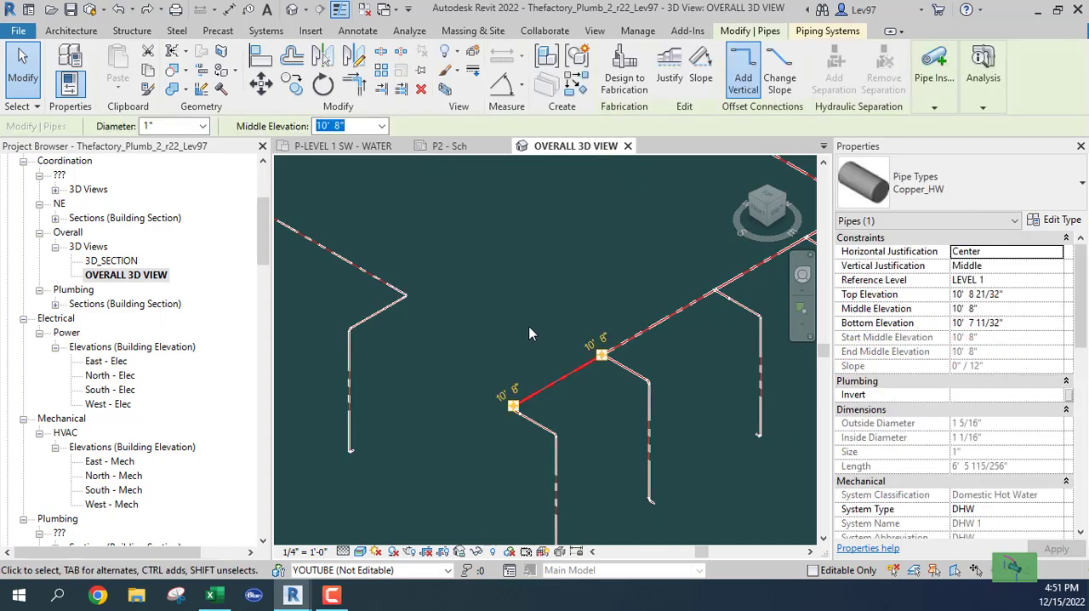
pyautogui.click(463, 269)
pyautogui.scroll(-3, 483, 283)
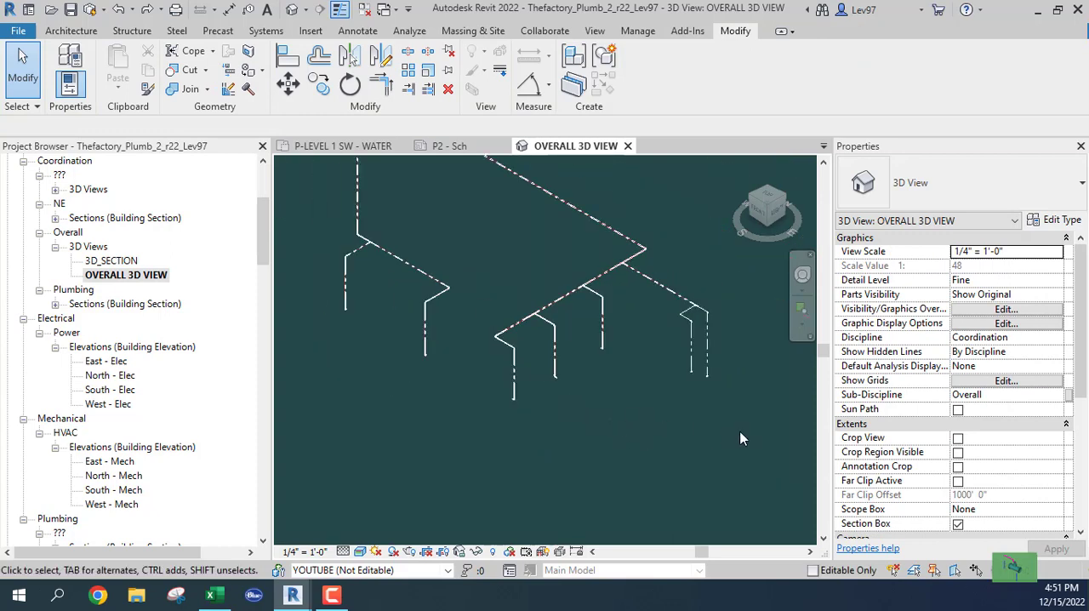
# Step: Size the mop sink and hand sink hot water branch by velocity only at 4 FPS
pyautogui.moveTo(737, 410); pyautogui.dragTo(667, 271)
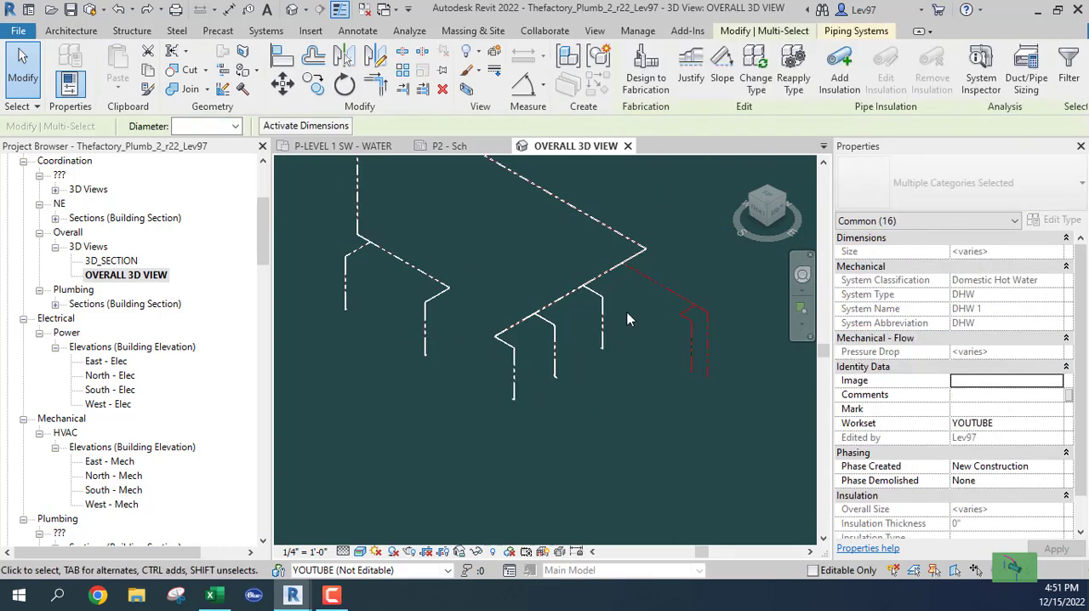
pyautogui.click(1029, 81)
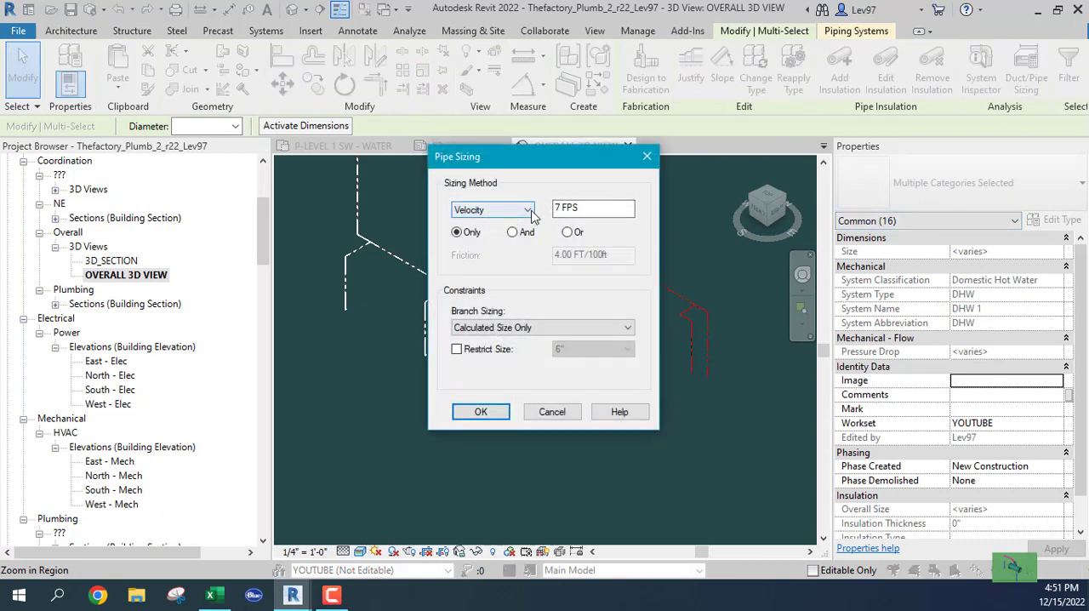
pyautogui.press('Tab')
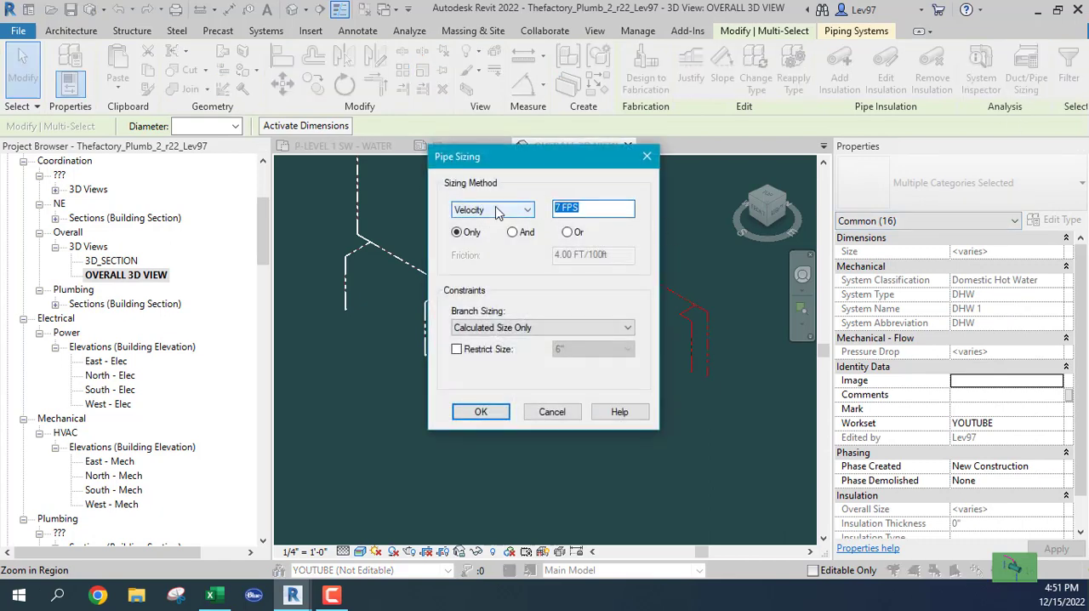
pyautogui.write('4')
pyautogui.click(514, 237)
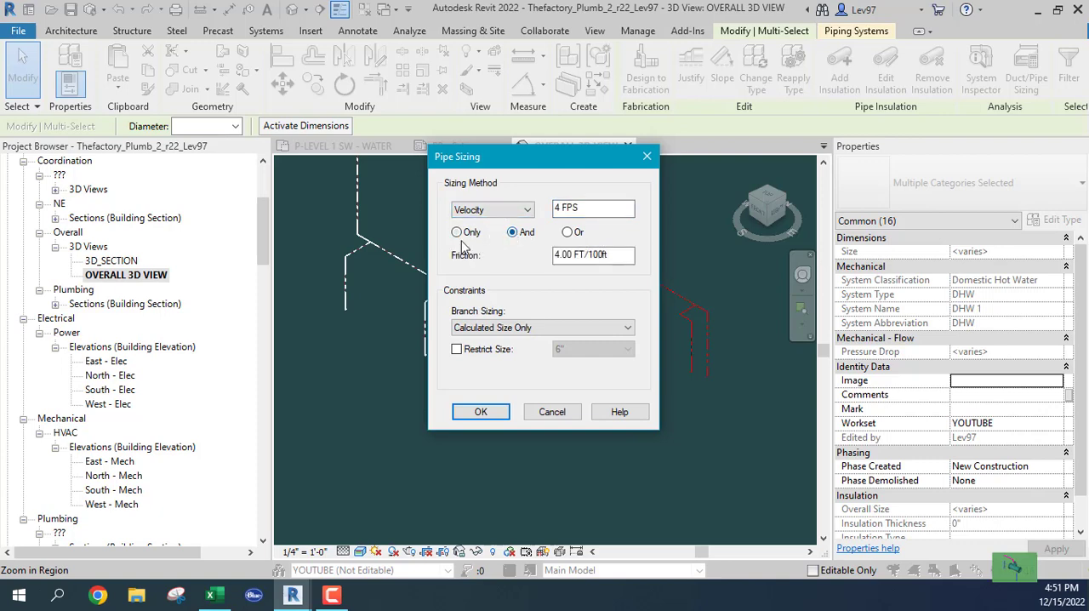
pyautogui.click(458, 234)
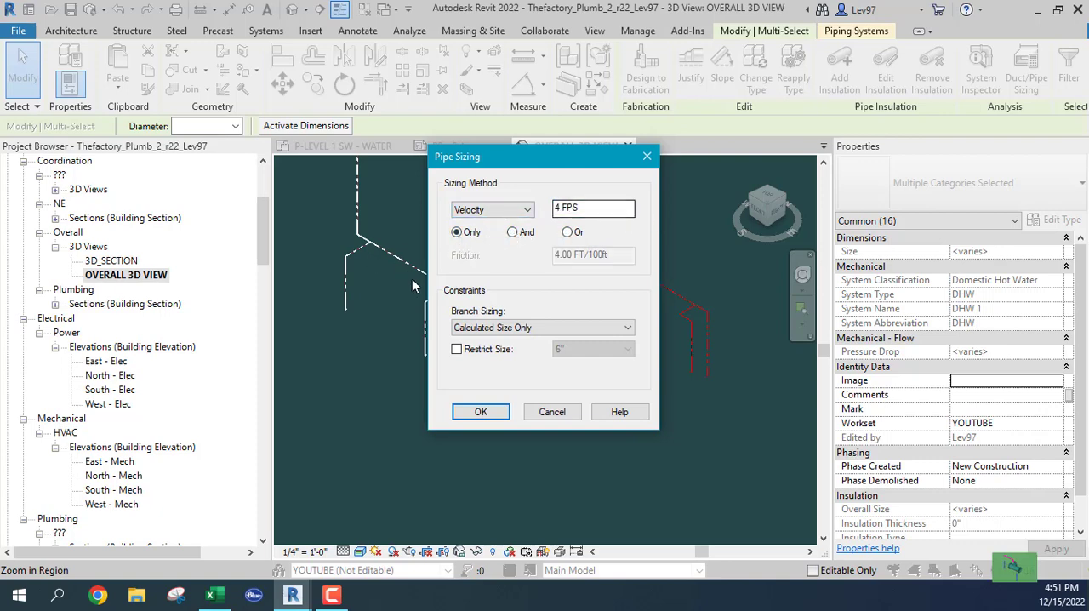
pyautogui.click(481, 411)
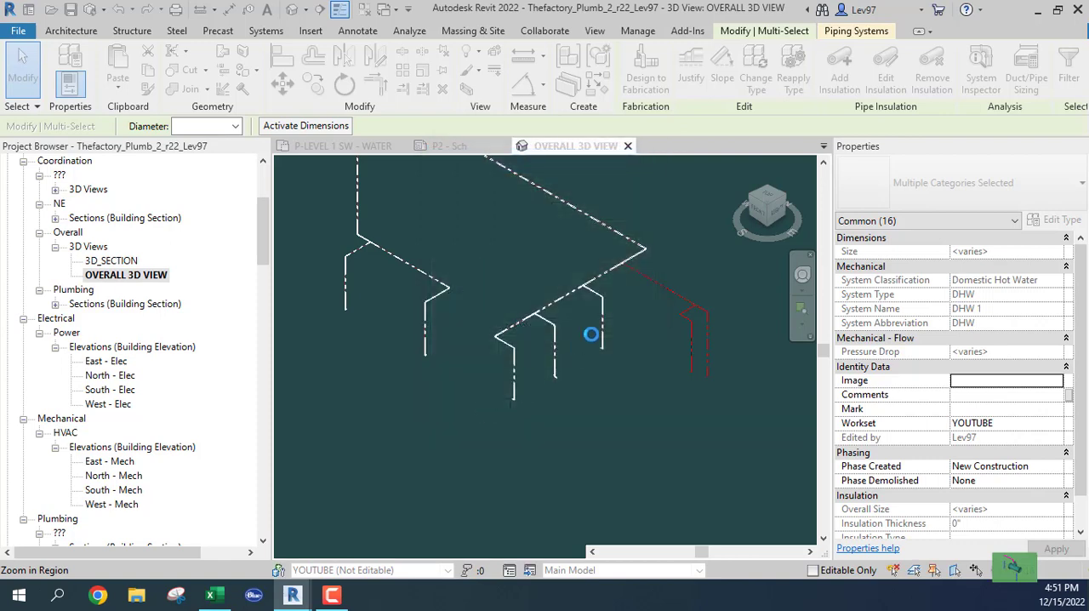
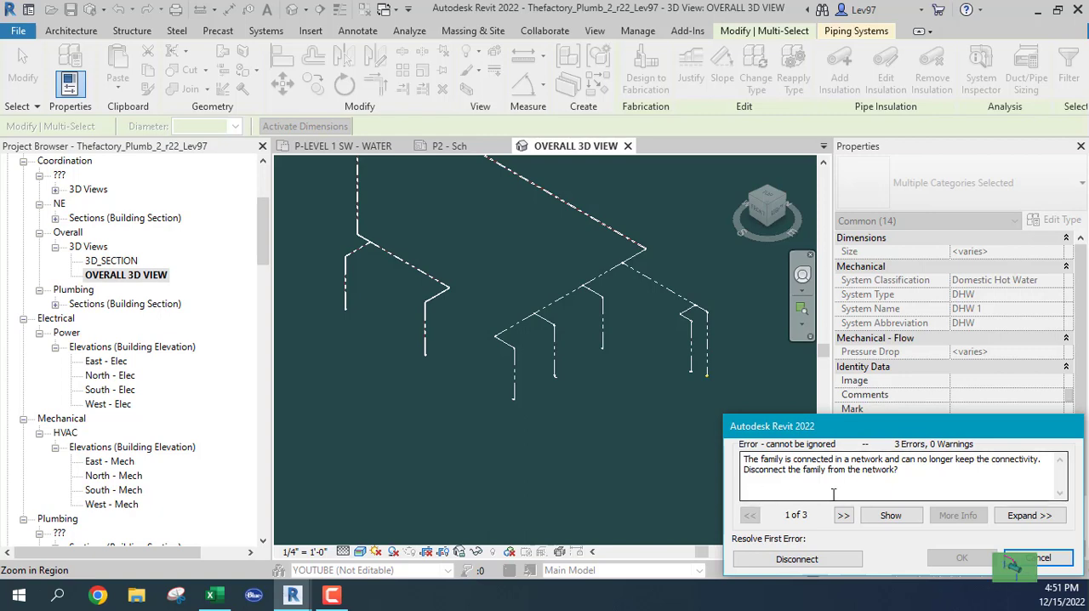
# Step: Cancel the pending sizing of the mop sink and hand sink branch, and examine the lower ends of its vertical drops
pyautogui.click(1043, 559)
pyautogui.scroll(3, 707, 358)
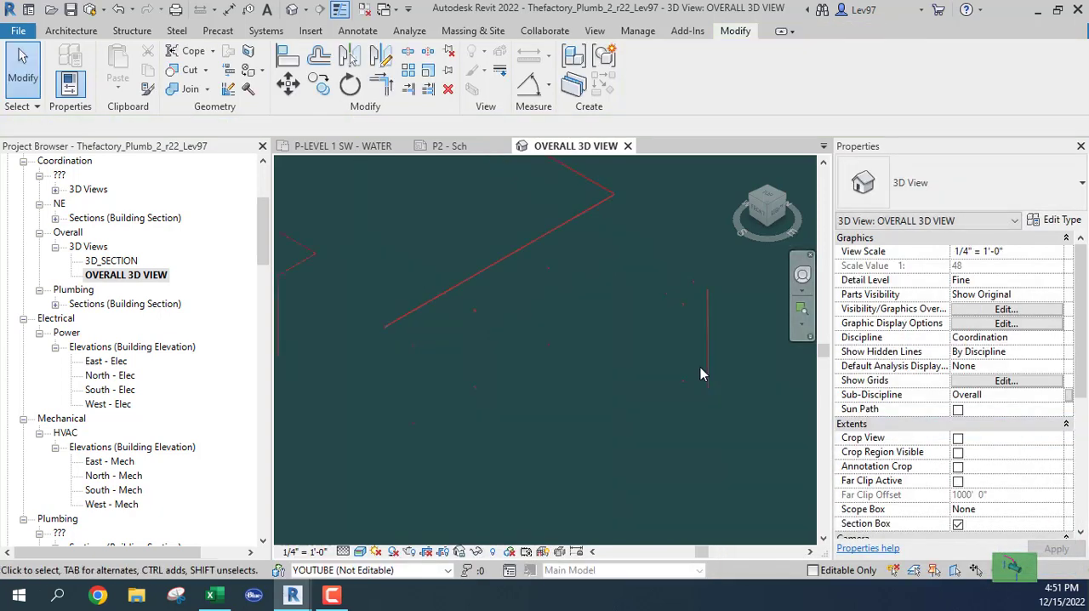
pyautogui.scroll(2, 666, 393)
pyautogui.scroll(2, 656, 410)
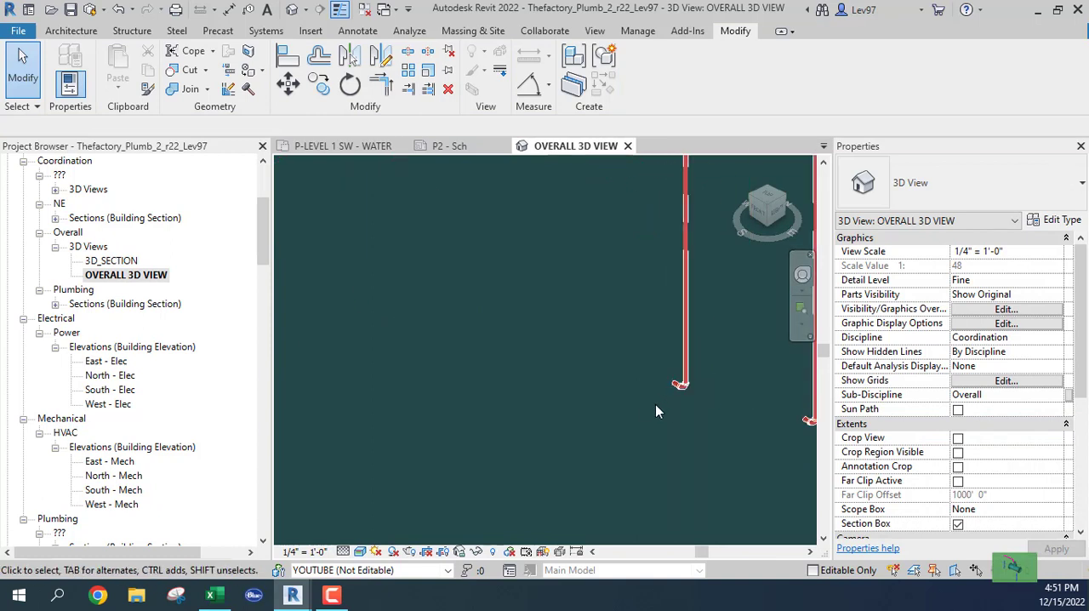
pyautogui.scroll(-5, 657, 416)
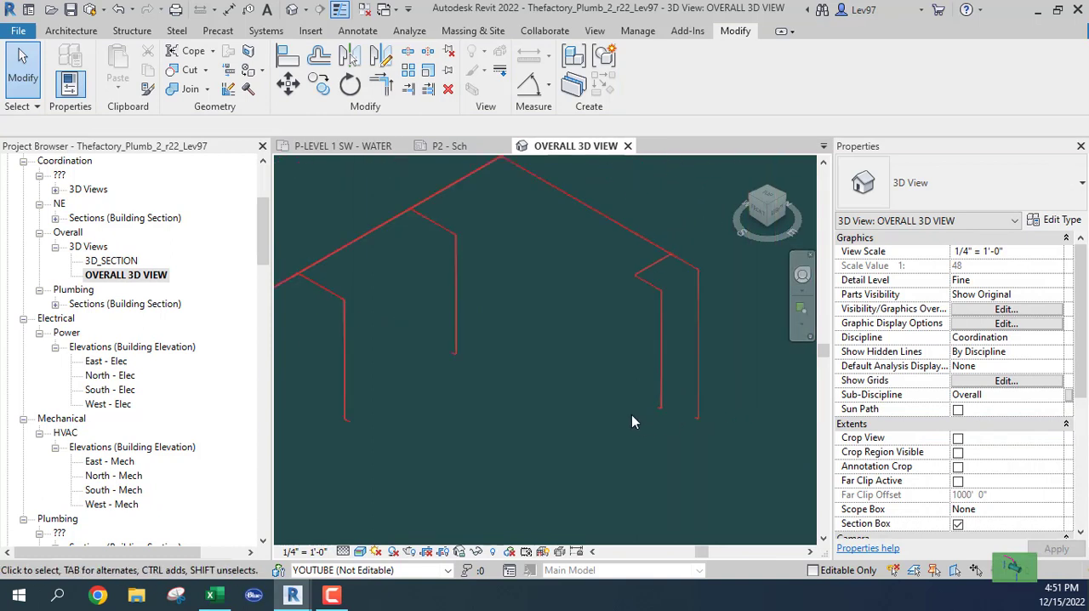
# Step: Size the mop sink and hand sink hot water branch, excluding its lower end fittings, by velocity only at 4 FPS
pyautogui.moveTo(607, 342); pyautogui.dragTo(506, 389, button='middle')
pyautogui.moveTo(635, 368); pyautogui.dragTo(514, 271)
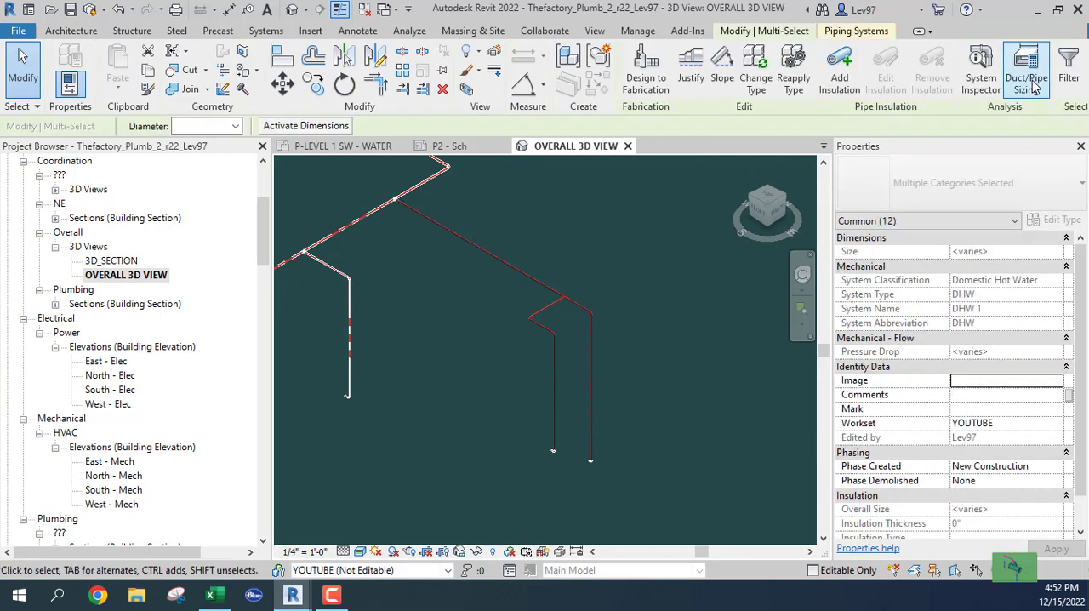
pyautogui.click(1026, 78)
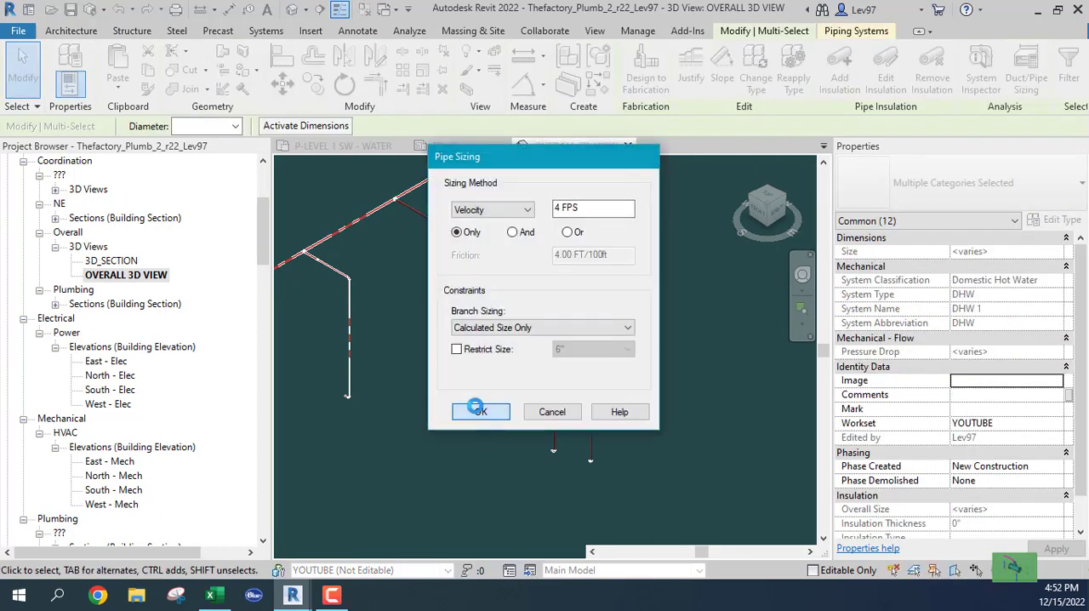
pyautogui.click(481, 409)
pyautogui.click(450, 394)
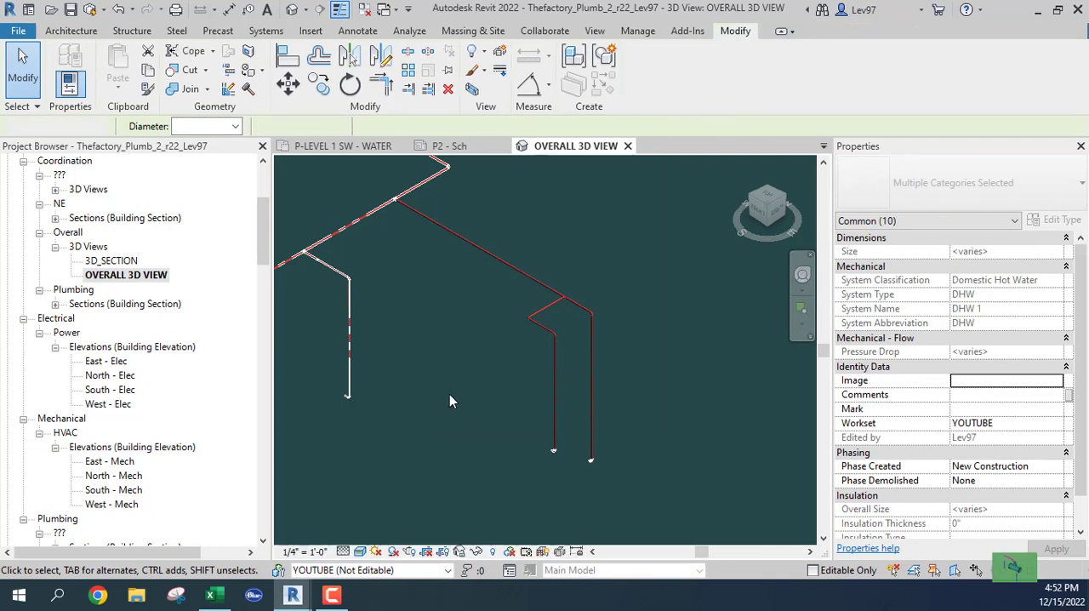
# Step: Size the three sink branches, excluding their lower end fittings, and the long hot water main feeding them by velocity only at 4 FPS
pyautogui.moveTo(460, 388); pyautogui.dragTo(576, 439, button='middle')
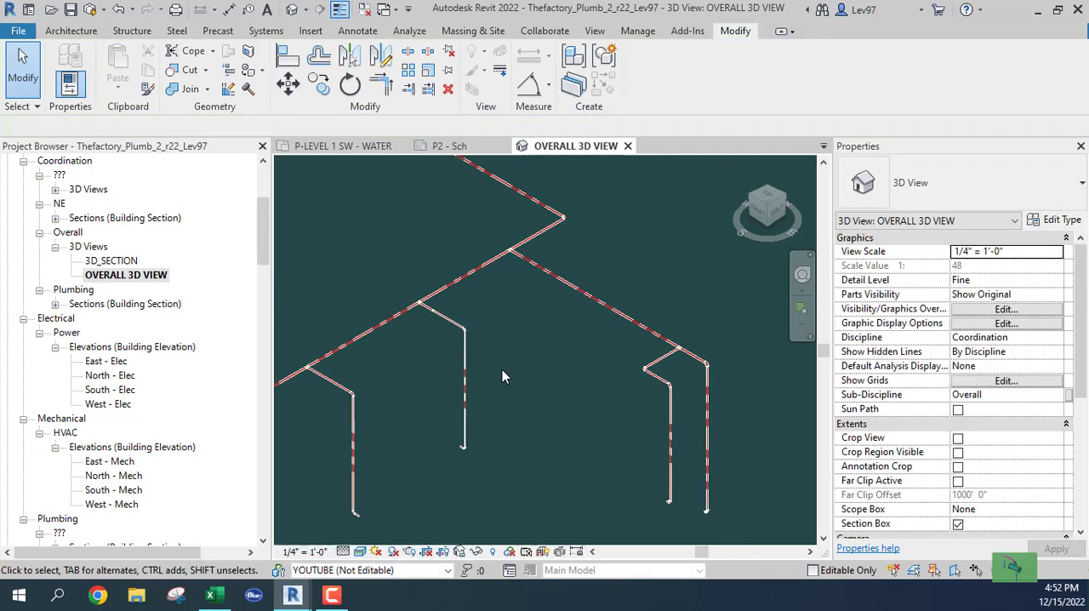
pyautogui.moveTo(502, 370); pyautogui.dragTo(401, 289)
pyautogui.moveTo(398, 364); pyautogui.dragTo(516, 360, button='middle')
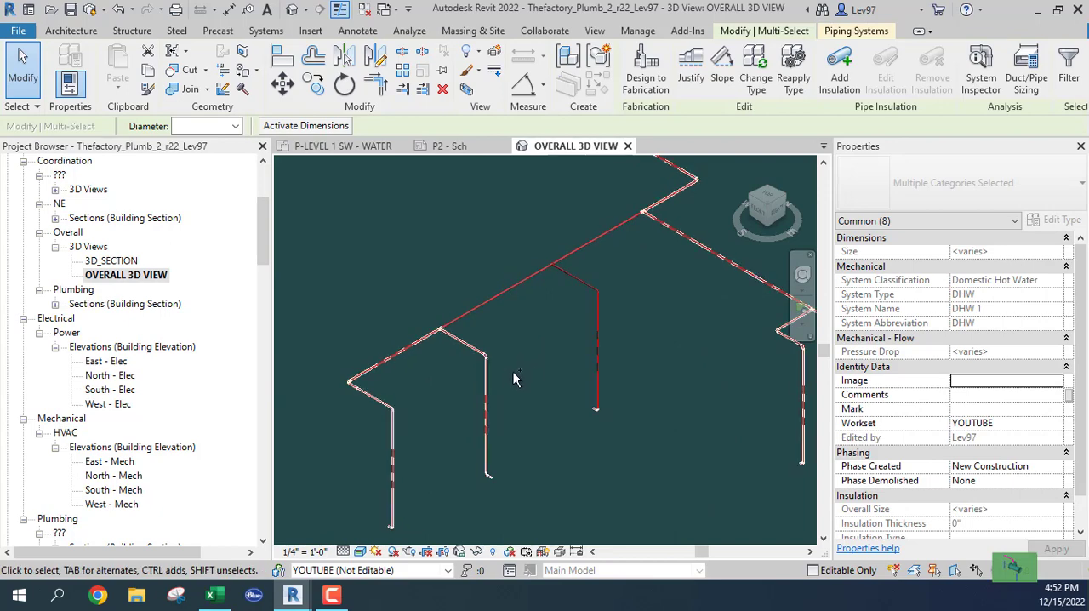
pyautogui.moveTo(521, 387); pyautogui.dragTo(431, 303)
pyautogui.keyDown('ctrl'); pyautogui.moveTo(421, 444); pyautogui.dragTo(340, 350); pyautogui.keyUp('ctrl')
pyautogui.scroll(5, 478, 477)
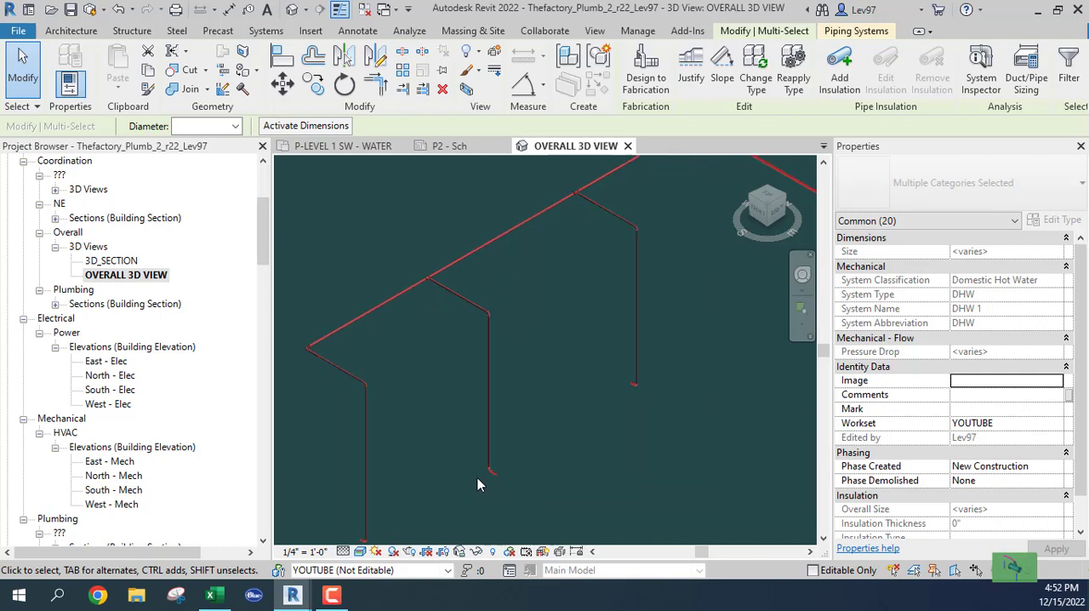
pyautogui.scroll(-3, 471, 451)
pyautogui.scroll(-4, 469, 449)
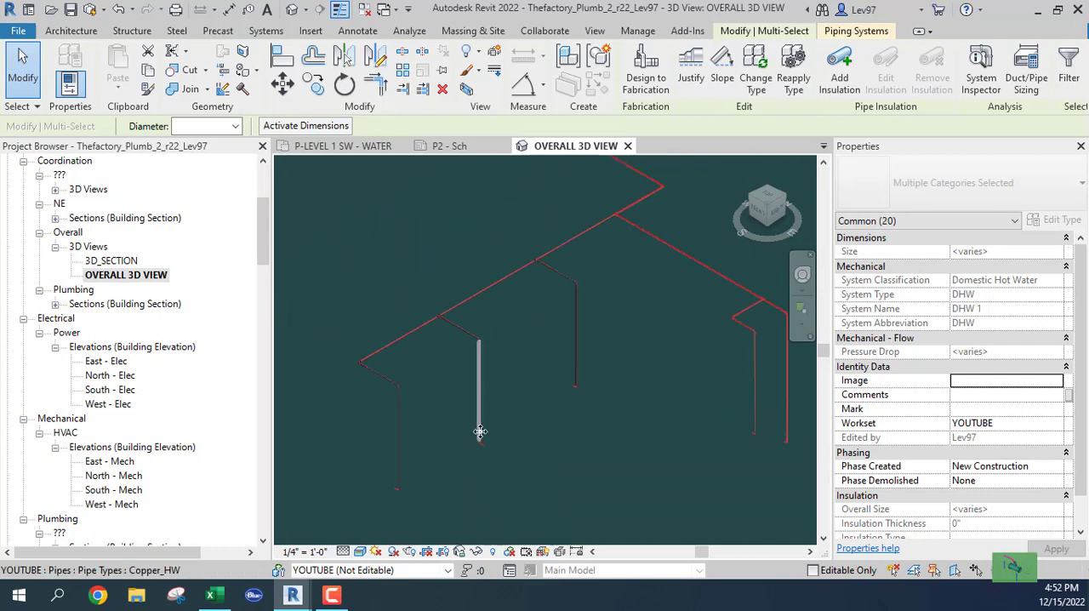
pyautogui.moveTo(571, 376); pyautogui.dragTo(512, 430, button='middle')
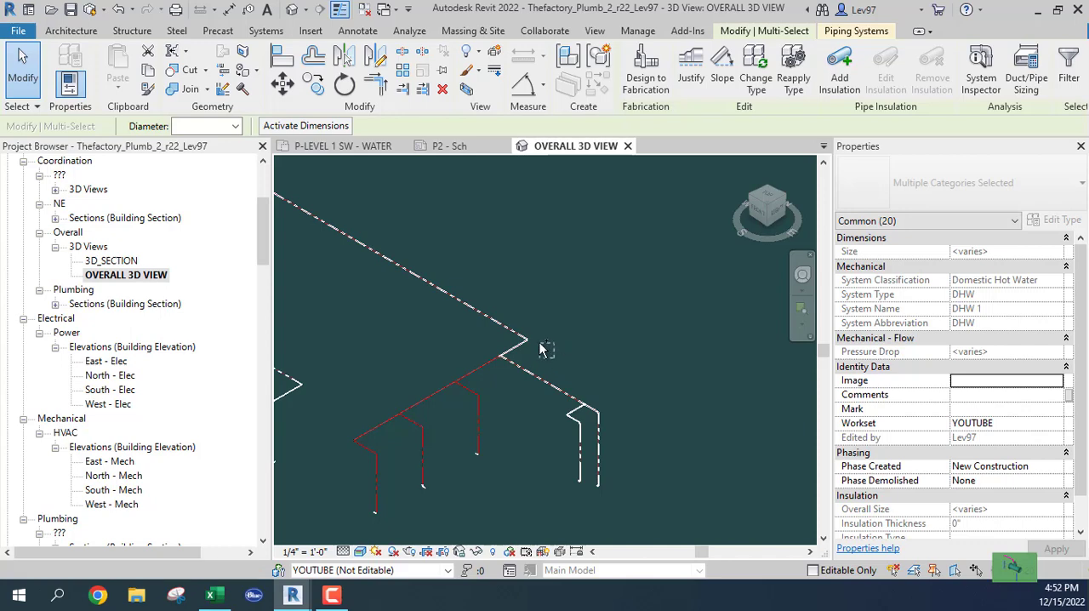
pyautogui.keyDown('ctrl'); pyautogui.click(514, 332); pyautogui.keyUp('ctrl')
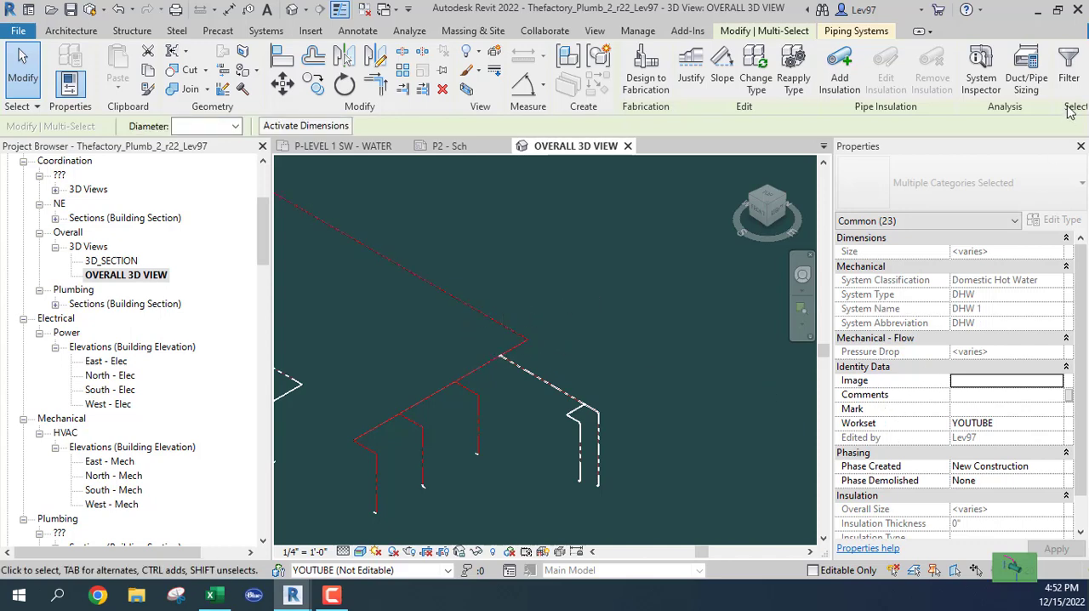
pyautogui.click(1026, 75)
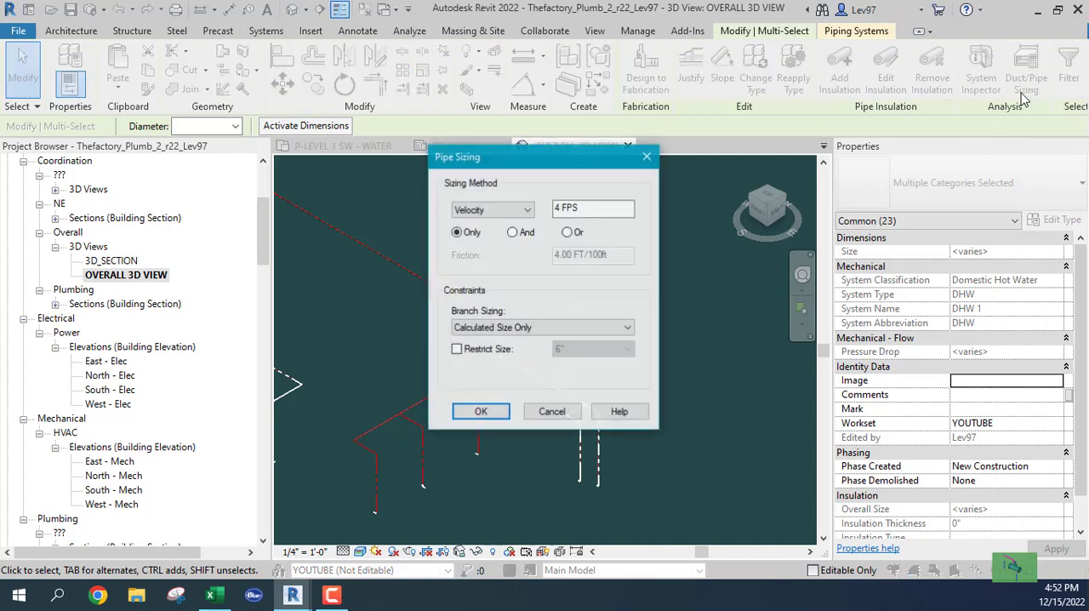
pyautogui.click(482, 412)
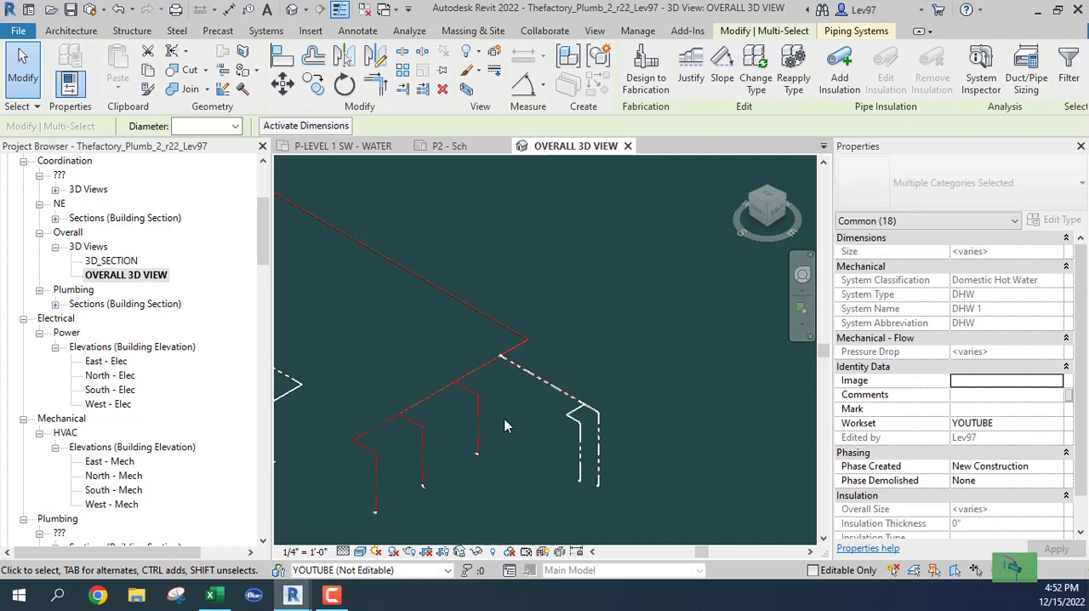
pyautogui.click(505, 425)
# Step: Check the diameter of the hot water main's last segment, between the two farthest sink branches
pyautogui.moveTo(505, 426); pyautogui.dragTo(596, 387, button='middle')
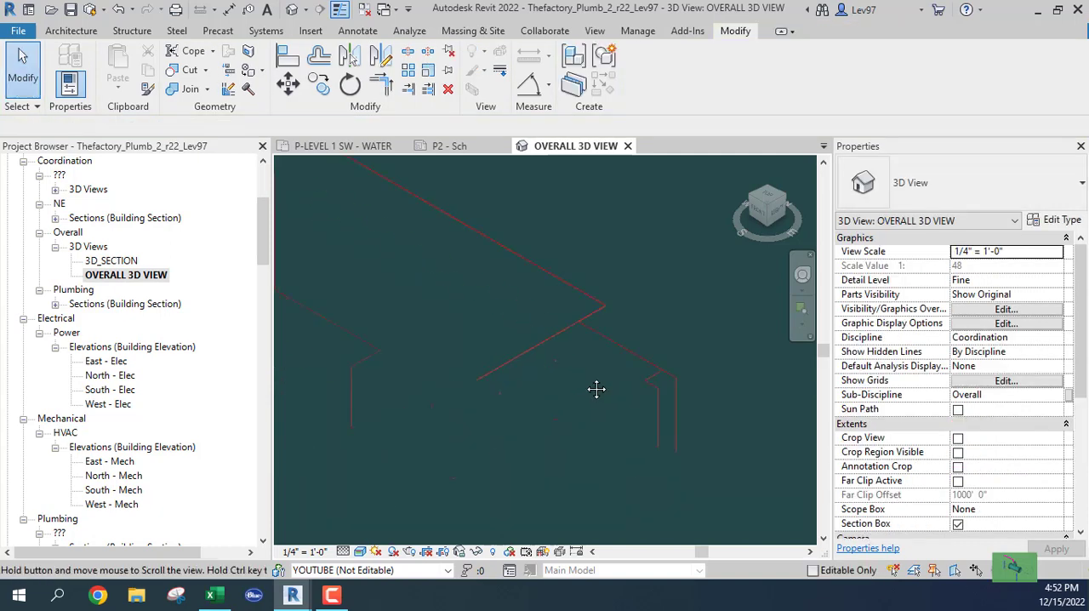
pyautogui.scroll(3, 454, 368)
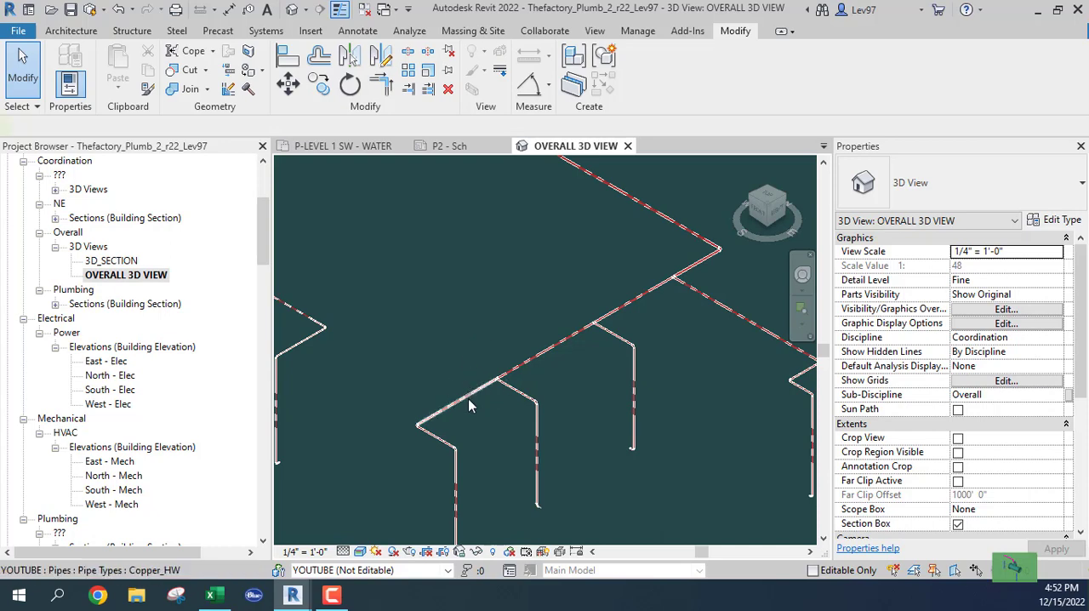
pyautogui.click(468, 397)
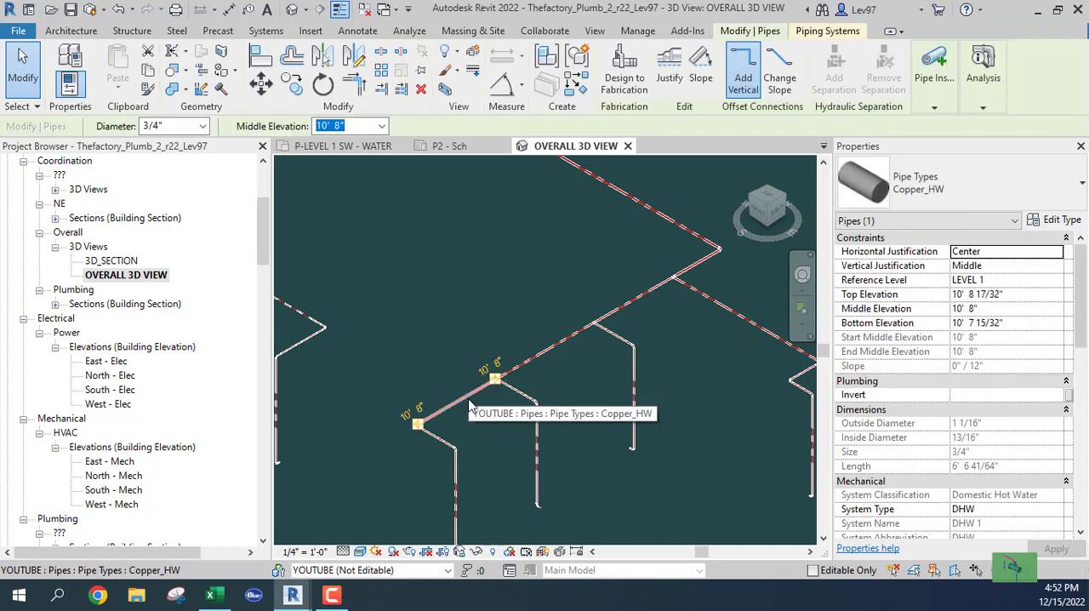
pyautogui.click(448, 253)
pyautogui.moveTo(447, 252); pyautogui.dragTo(484, 185, button='middle')
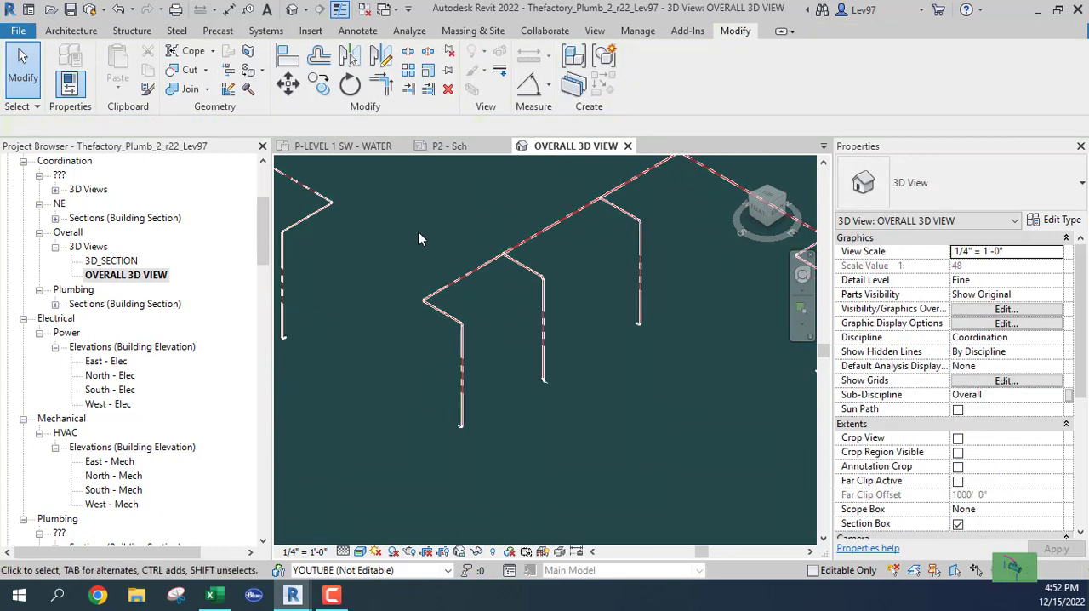
# Step: Check the diameter, flow and velocity of the long hot water main run, following it to its upstream end
pyautogui.moveTo(532, 210); pyautogui.dragTo(448, 473, button='middle')
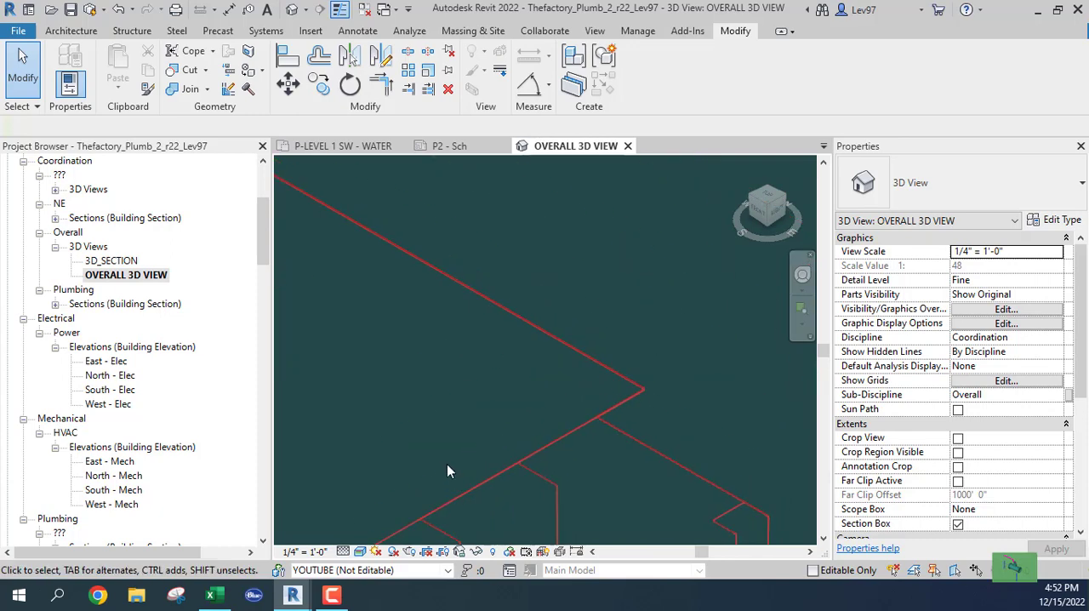
pyautogui.click(514, 344)
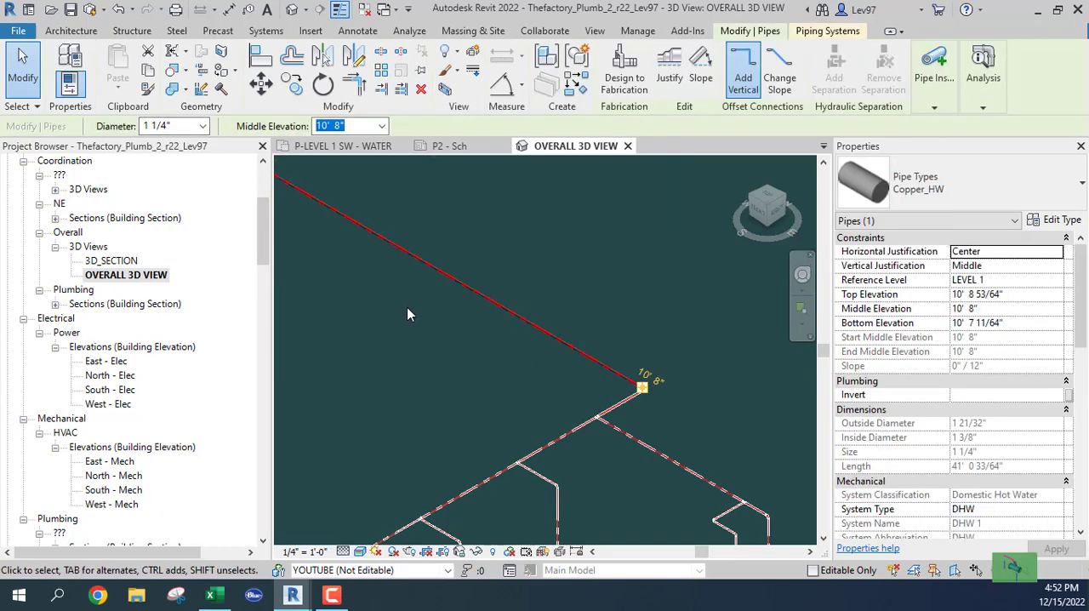
pyautogui.moveTo(640, 420); pyautogui.dragTo(393, 252, button='middle')
pyautogui.scroll(3, 390, 219)
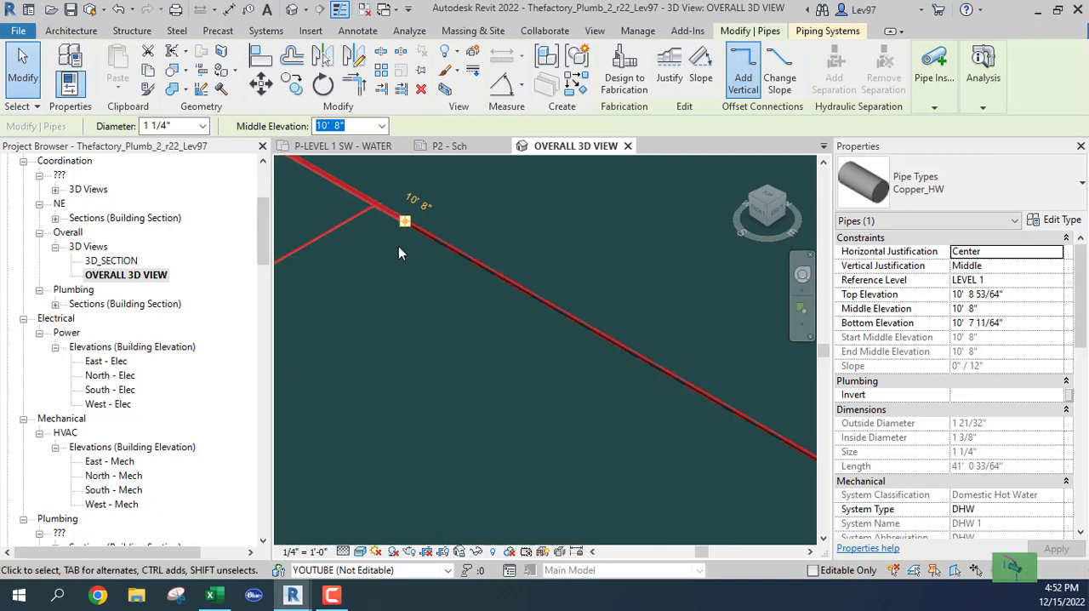
pyautogui.scroll(-4, 413, 283)
pyautogui.scroll(-15, 959, 384)
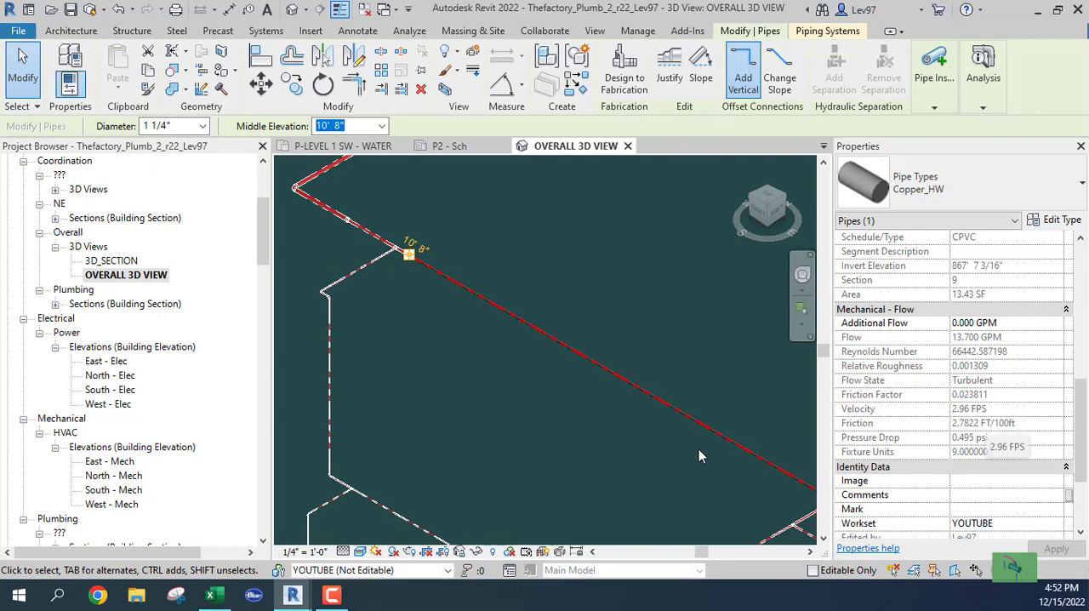
# Step: Compare the diameter, velocity and friction of the main segments between sink branches, the long main run and the mop sink branch
pyautogui.moveTo(281, 239); pyautogui.dragTo(521, 368, button='middle')
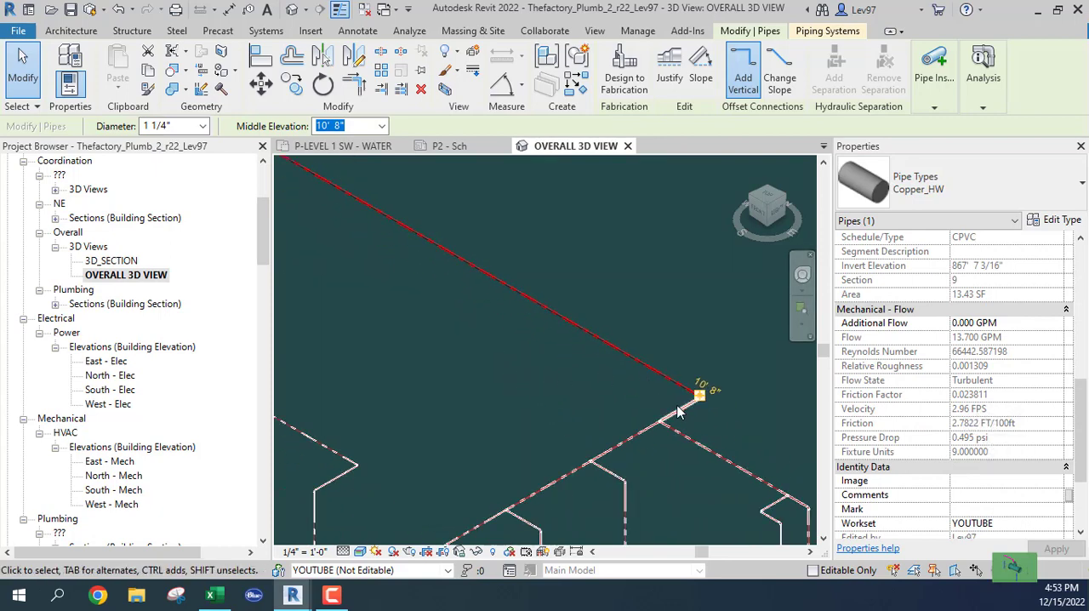
pyautogui.click(621, 442)
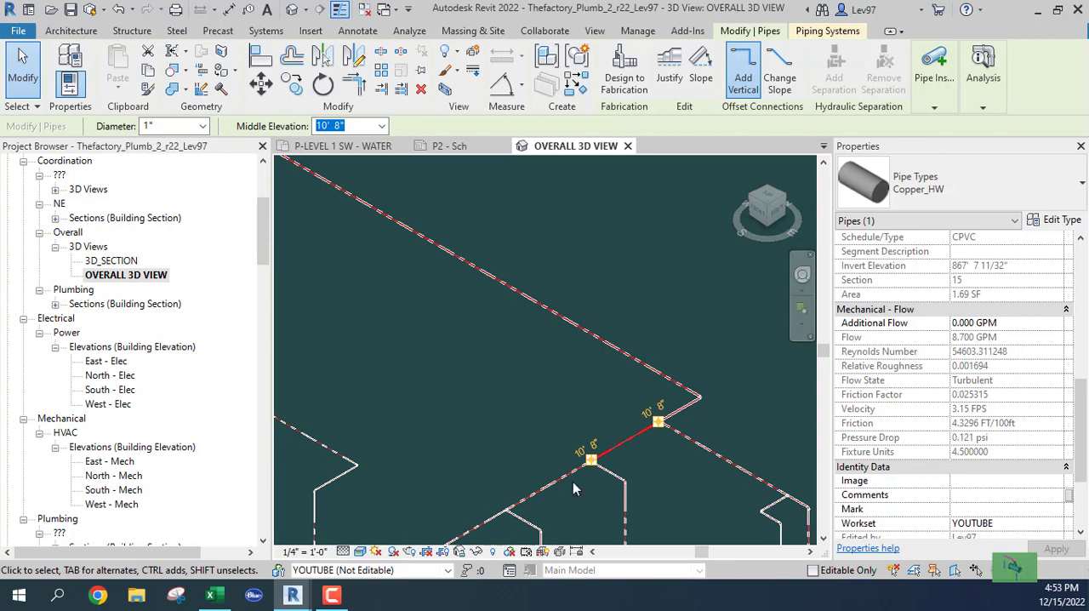
pyautogui.click(545, 492)
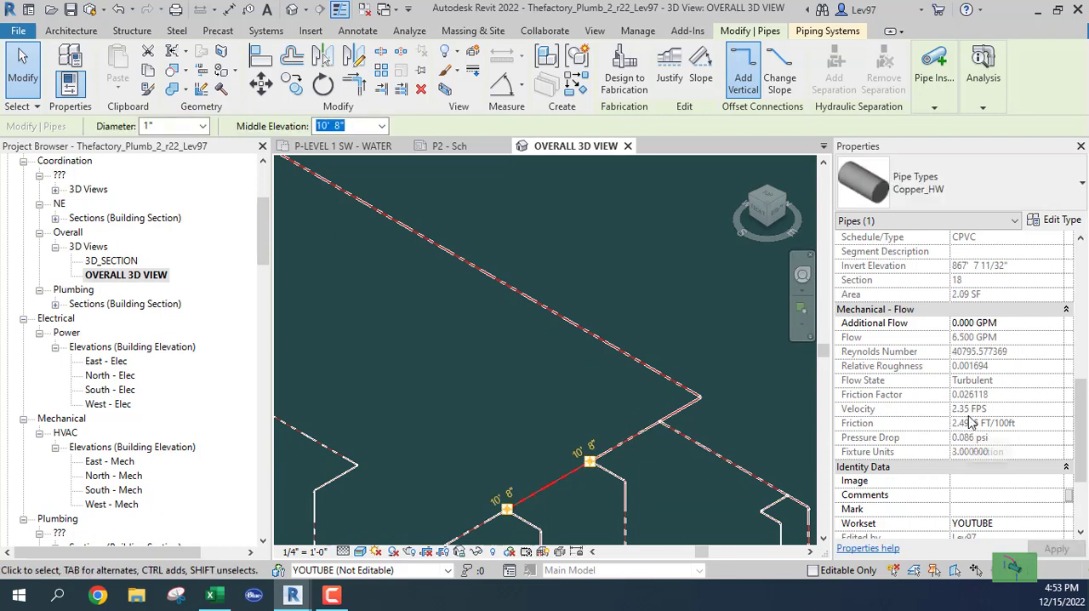
pyautogui.moveTo(607, 410); pyautogui.dragTo(685, 317, button='middle')
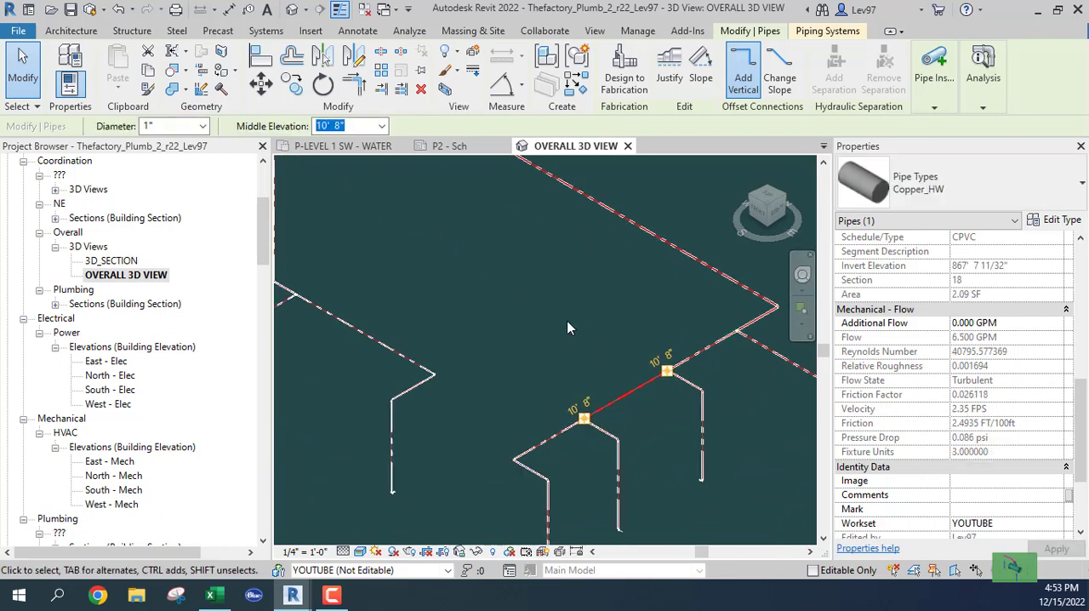
pyautogui.moveTo(516, 296); pyautogui.dragTo(466, 276, button='middle')
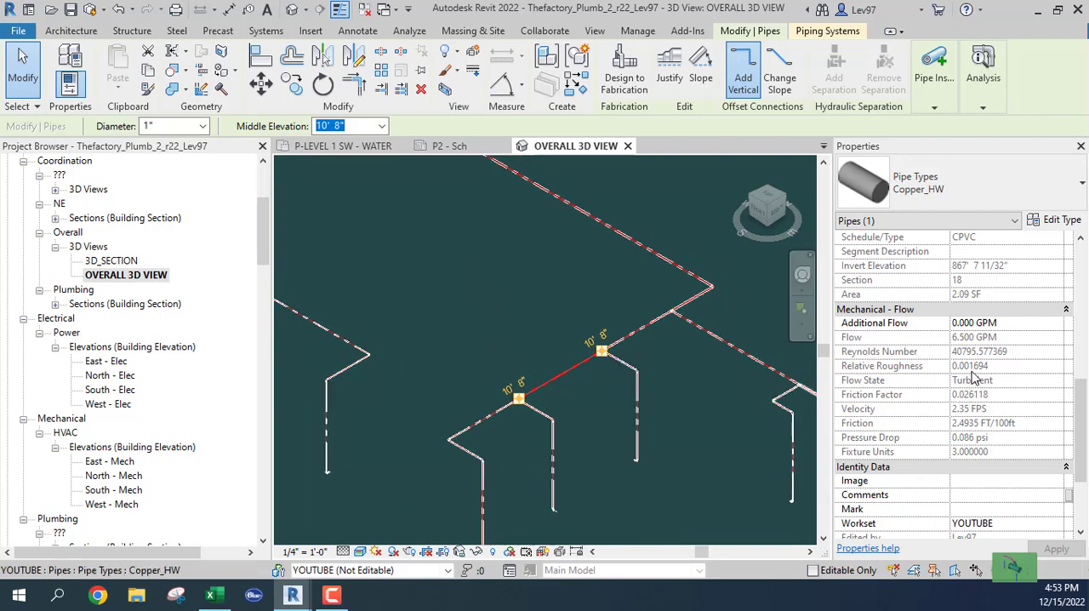
pyautogui.click(492, 416)
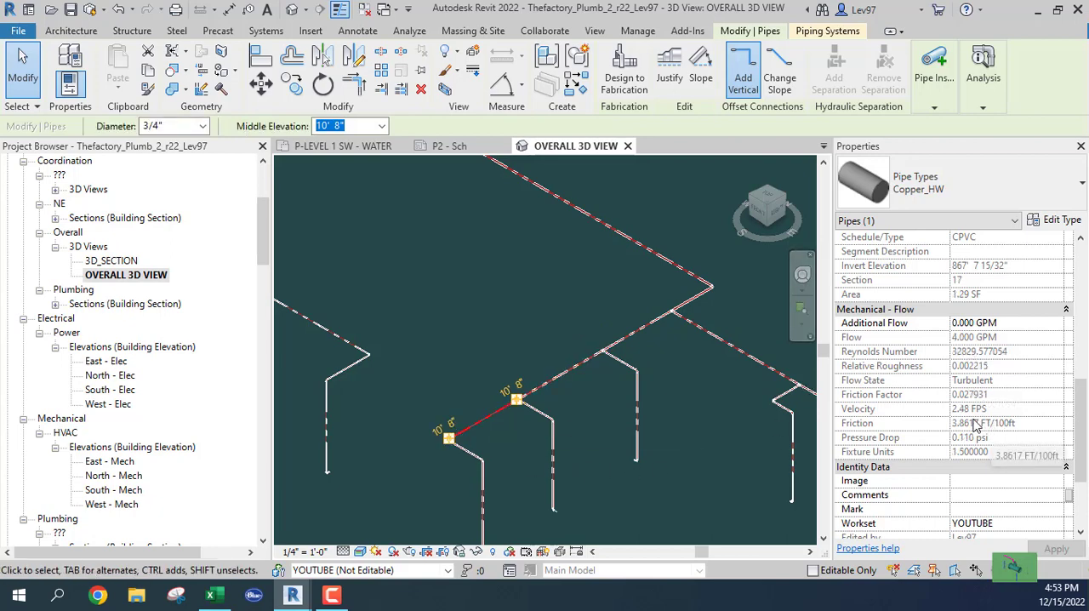
pyautogui.click(678, 270)
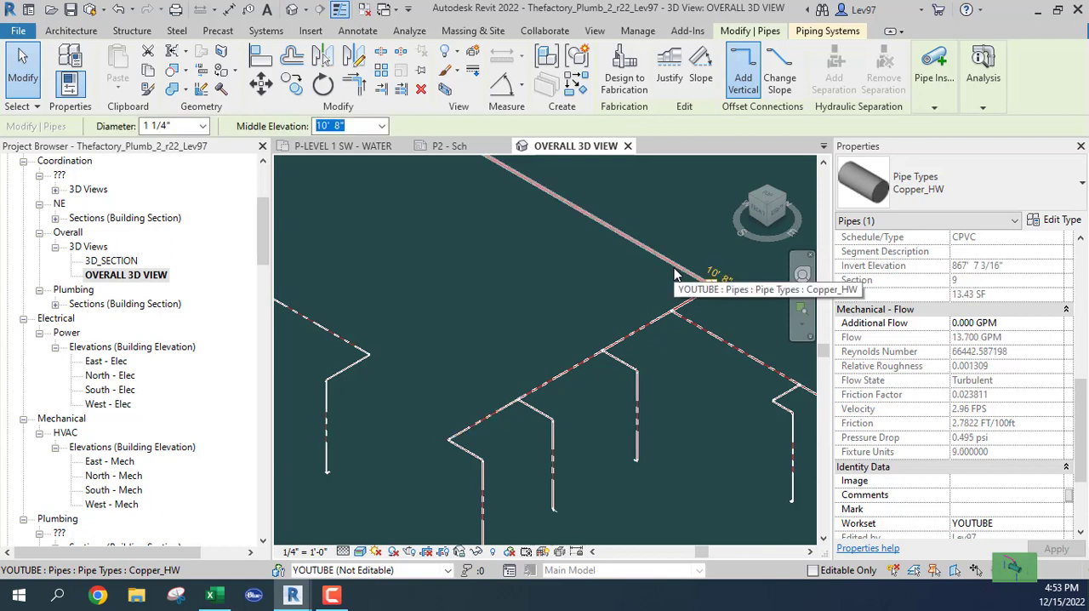
pyautogui.click(689, 319)
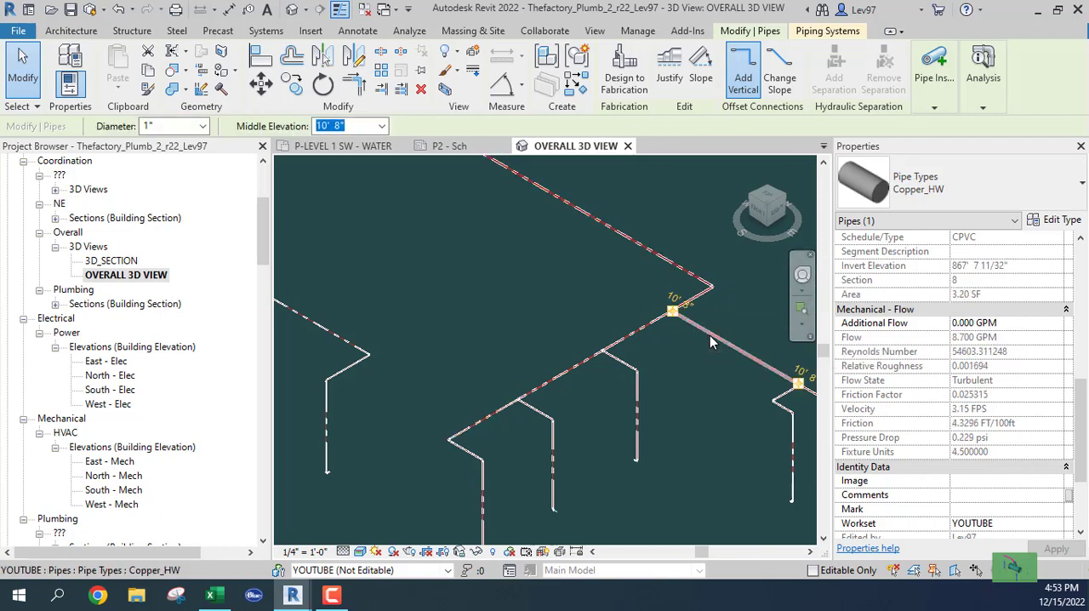
pyautogui.click(643, 329)
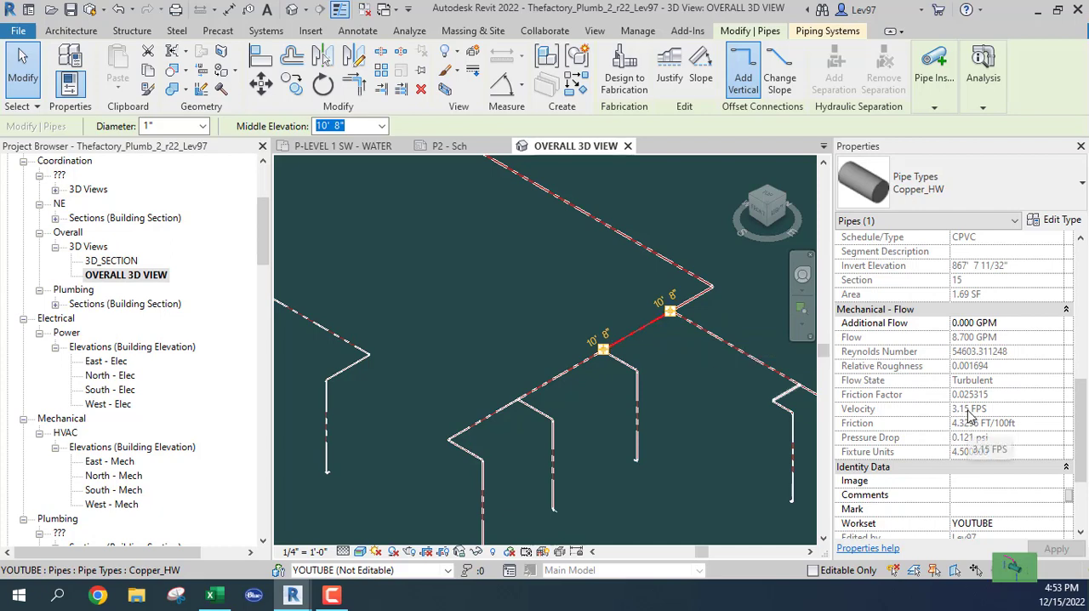
# Step: Set the diameter of the hot water main segment between the first and second sink branches to 3/4"
pyautogui.click(568, 380)
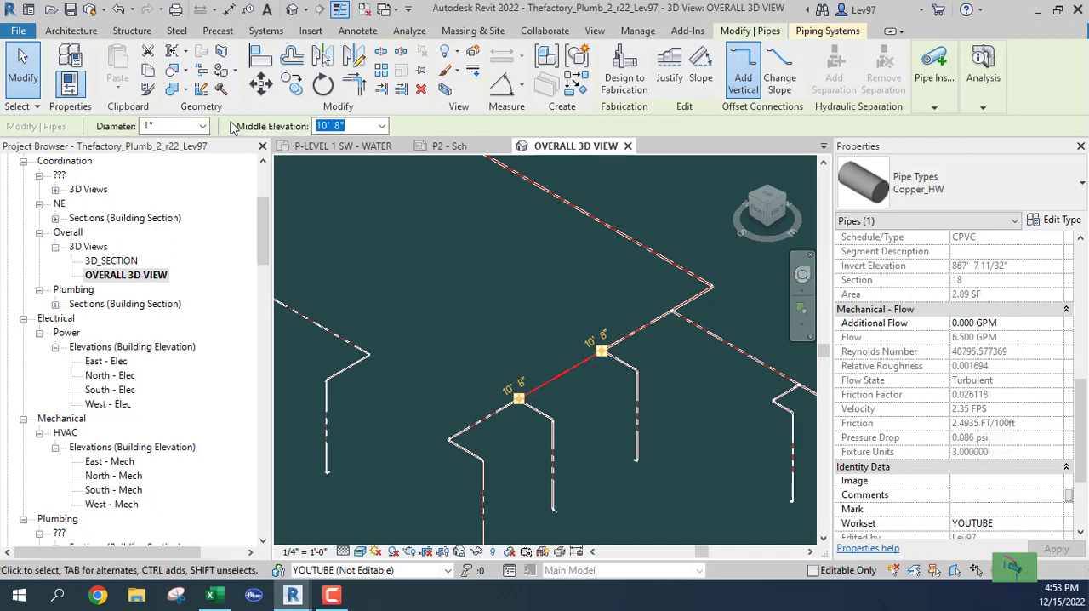
pyautogui.click(202, 126)
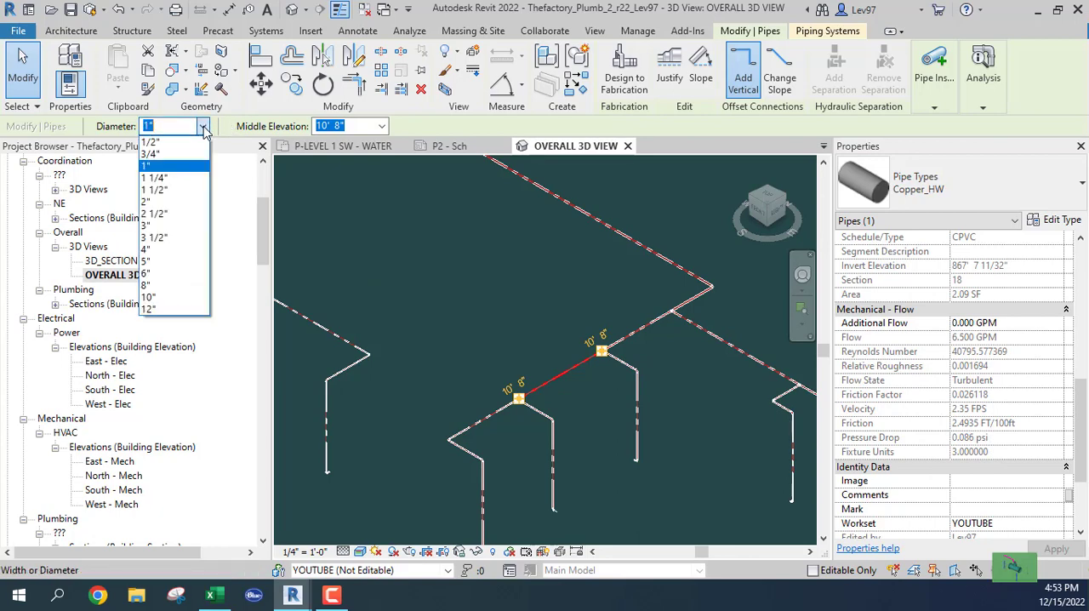
pyautogui.click(171, 155)
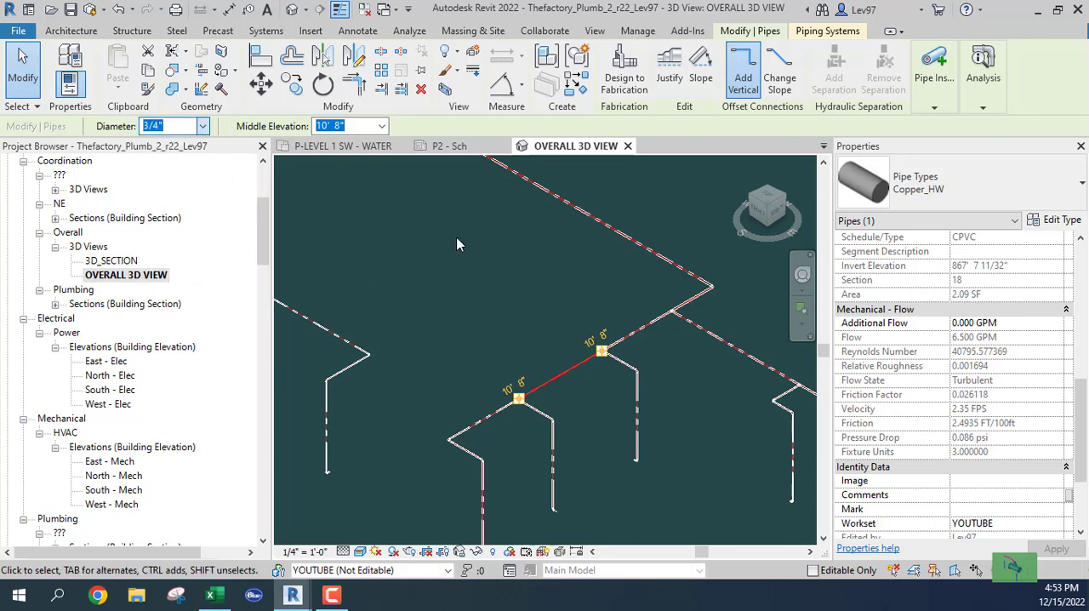
pyautogui.click(554, 297)
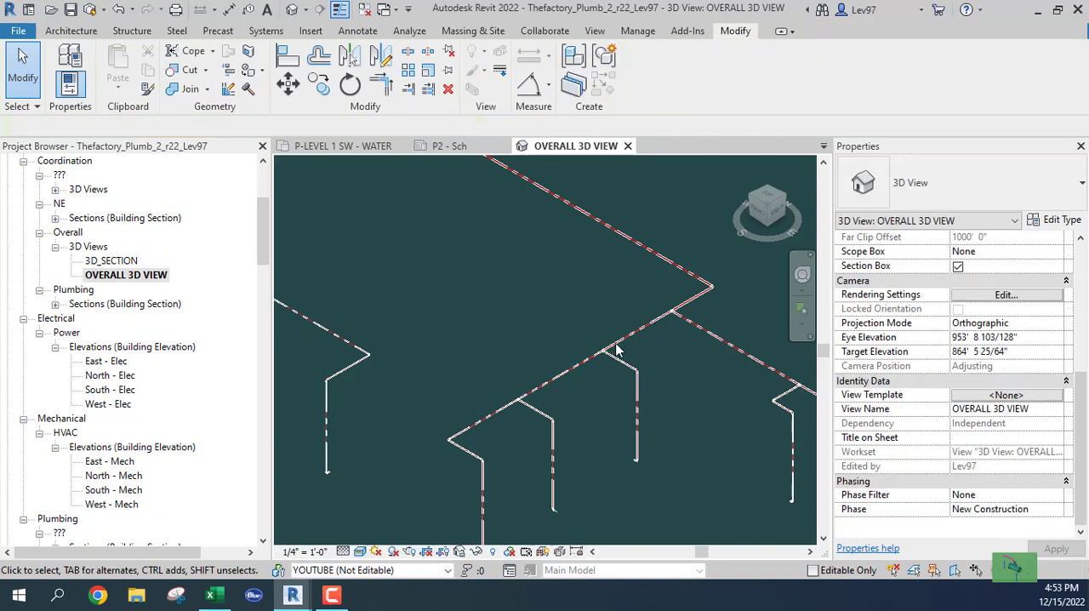
# Step: Compare the diameter, flow and velocity of the main segment before the first sink branch with the main's last segment
pyautogui.click(625, 344)
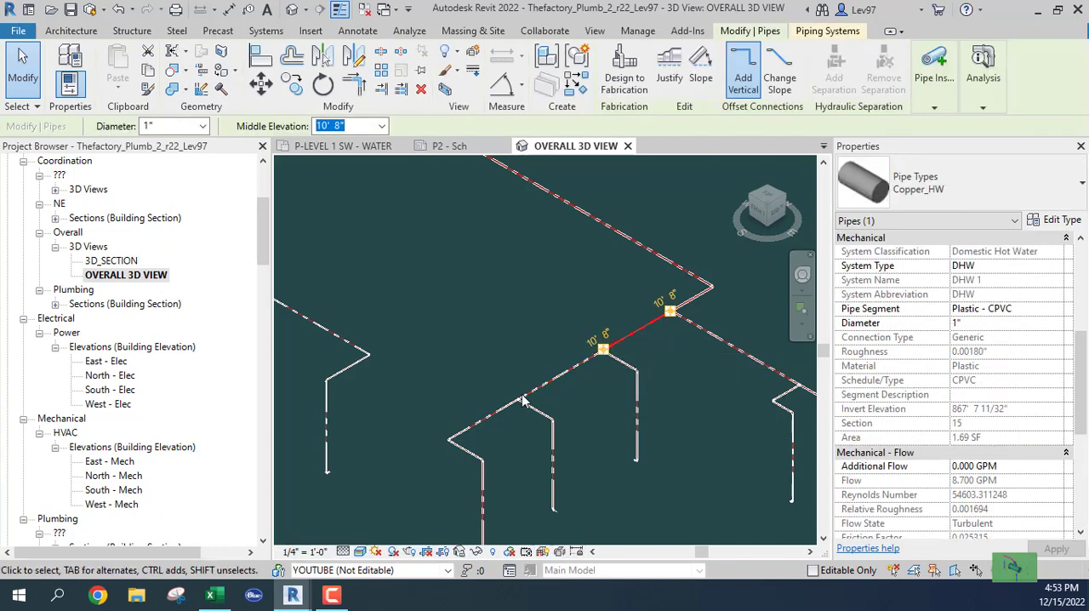
pyautogui.click(493, 412)
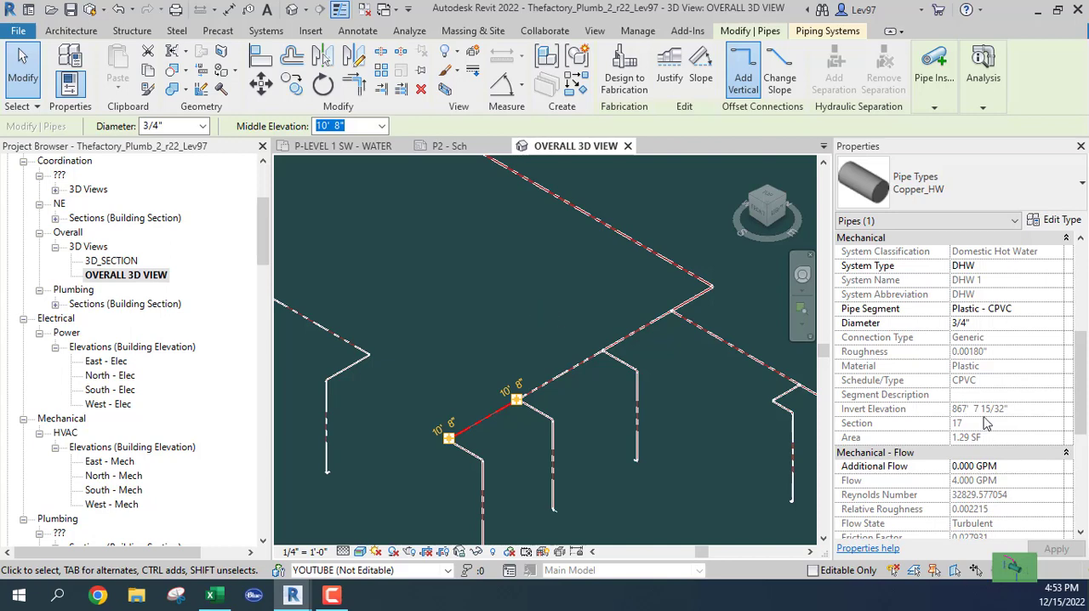
pyautogui.scroll(-4, 987, 422)
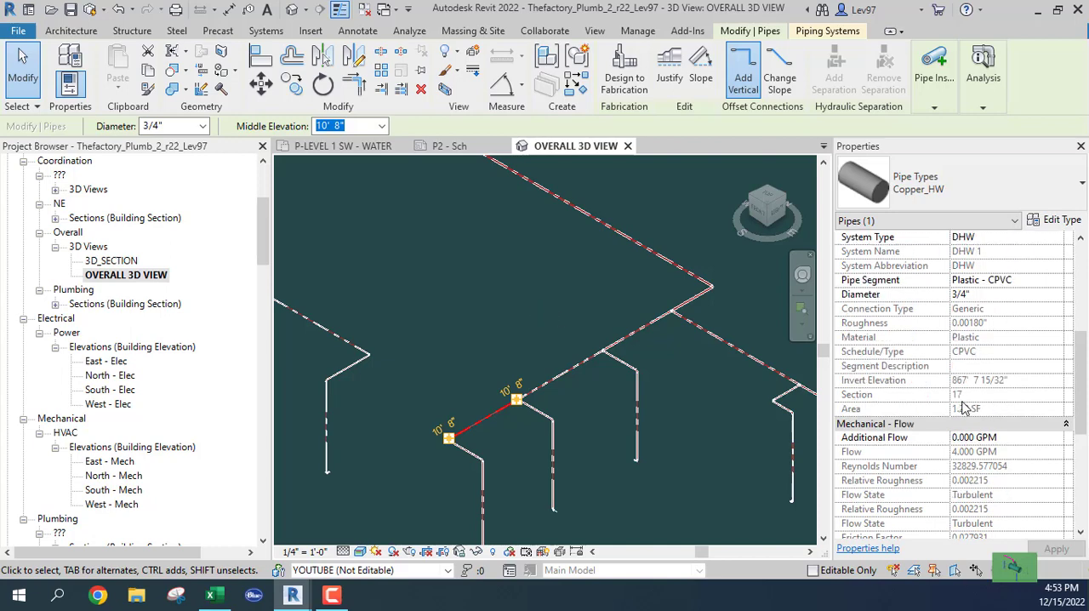
pyautogui.click(455, 339)
pyautogui.moveTo(459, 326); pyautogui.dragTo(511, 245, button='middle')
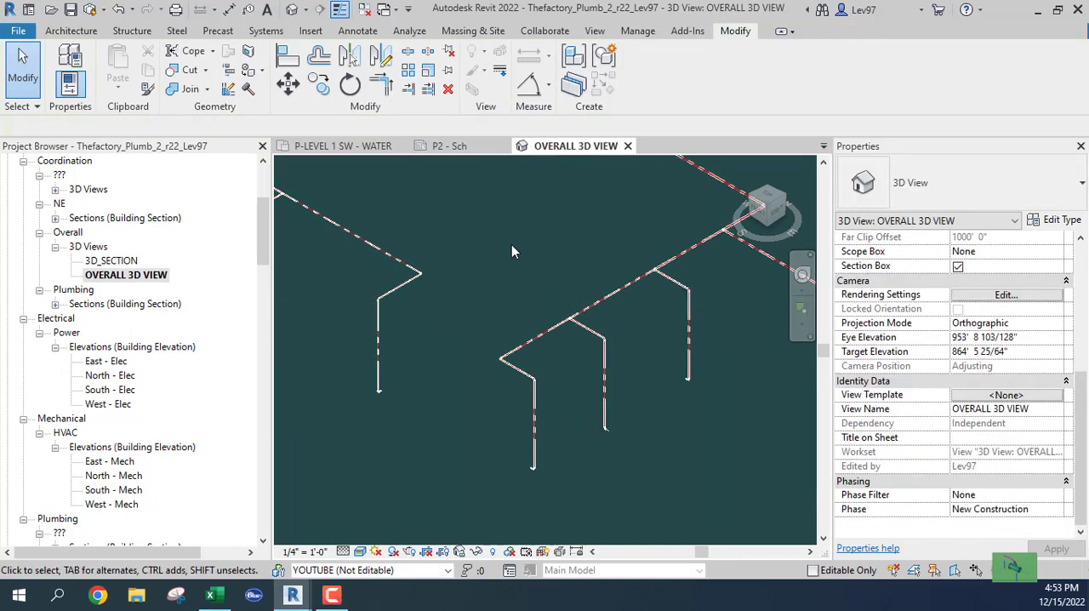
# Step: Set the diameter of the hot water main's last segment, between the two farthest sink branches, to 1/2" and check its velocity
pyautogui.click(549, 341)
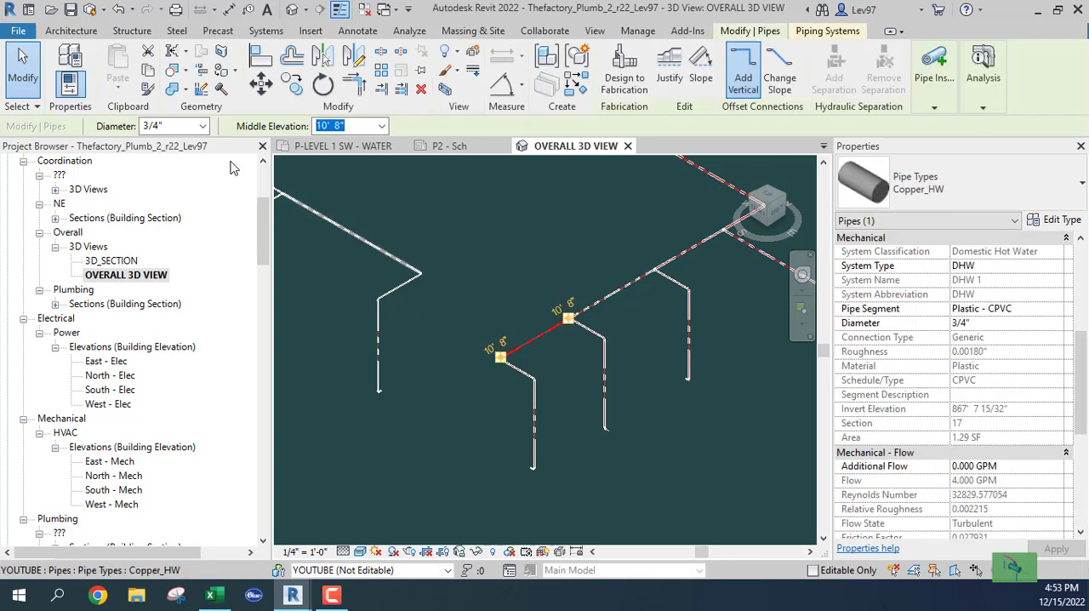
pyautogui.click(203, 126)
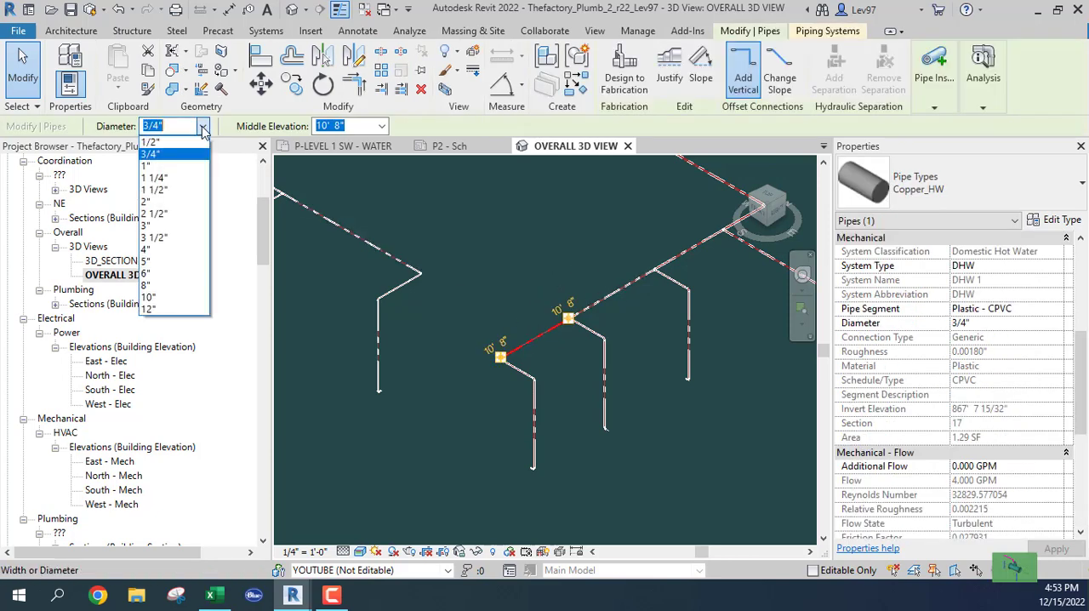
pyautogui.click(152, 141)
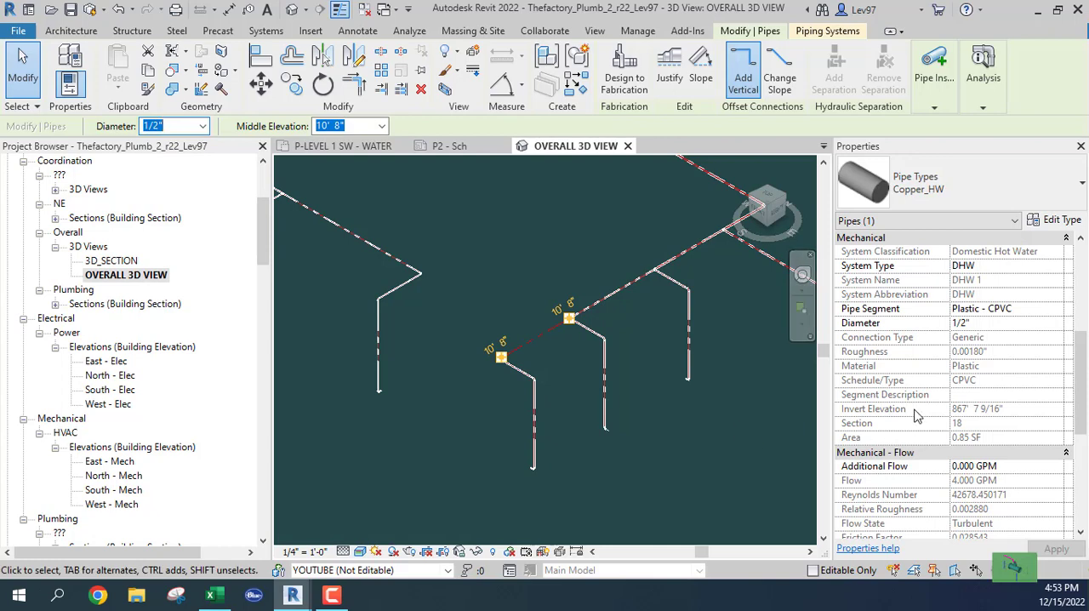
pyautogui.scroll(-3, 916, 414)
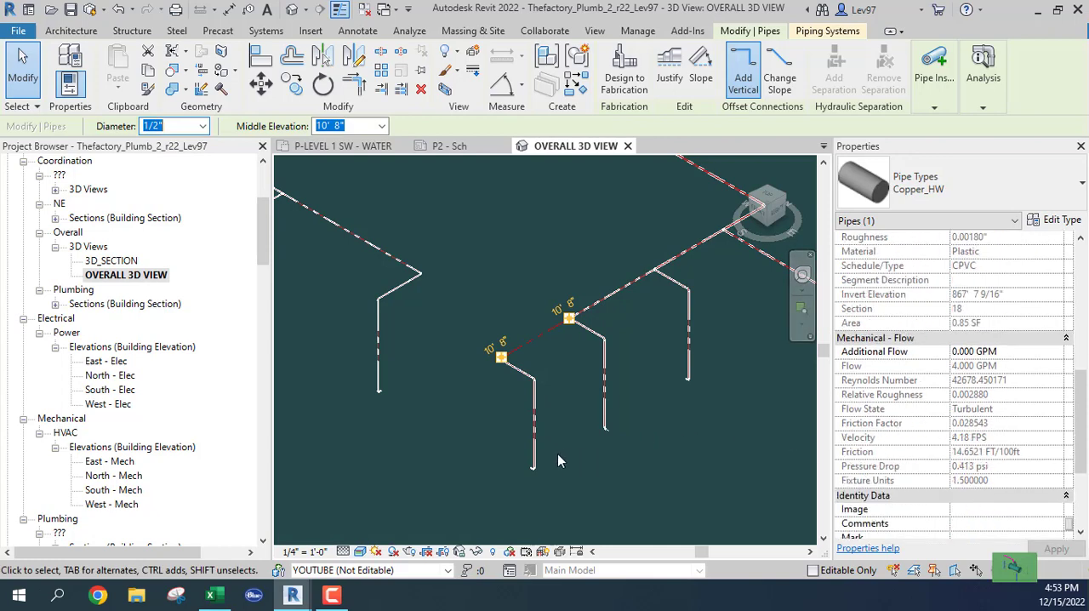
# Step: Set the farthest sink branch's horizontal run and drop to 1/2" together with the last main segment, and check that segment's velocity
pyautogui.click(569, 403)
pyautogui.scroll(5, 516, 374)
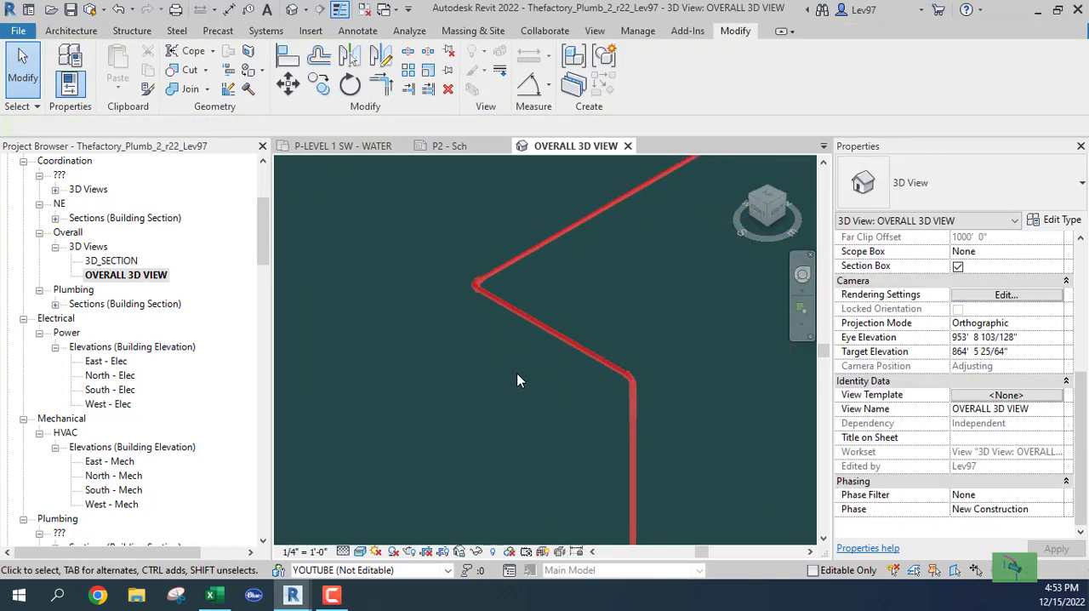
pyautogui.click(543, 327)
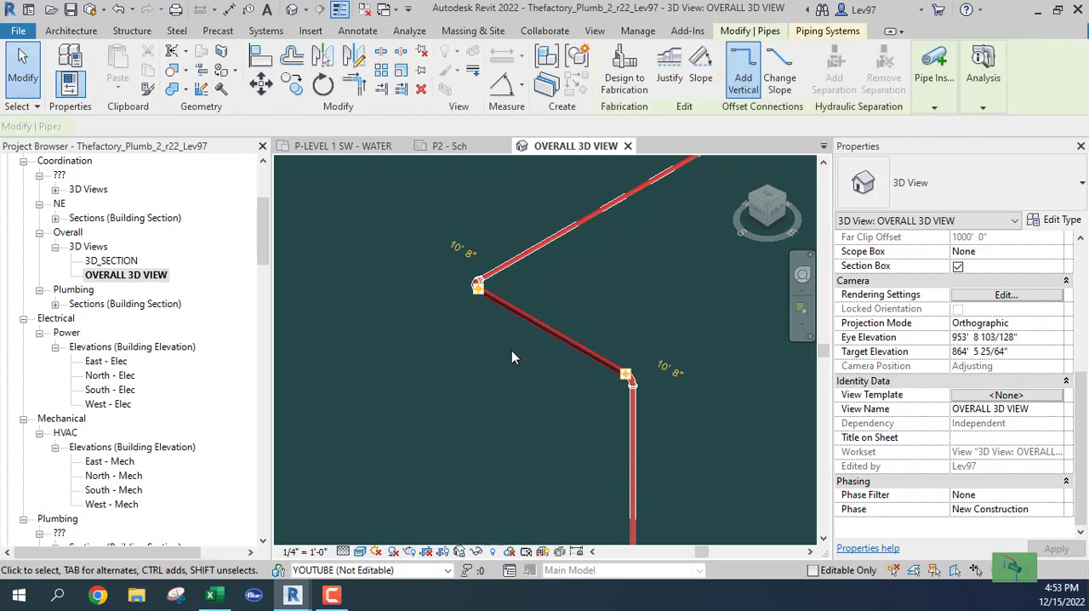
pyautogui.scroll(-2, 512, 350)
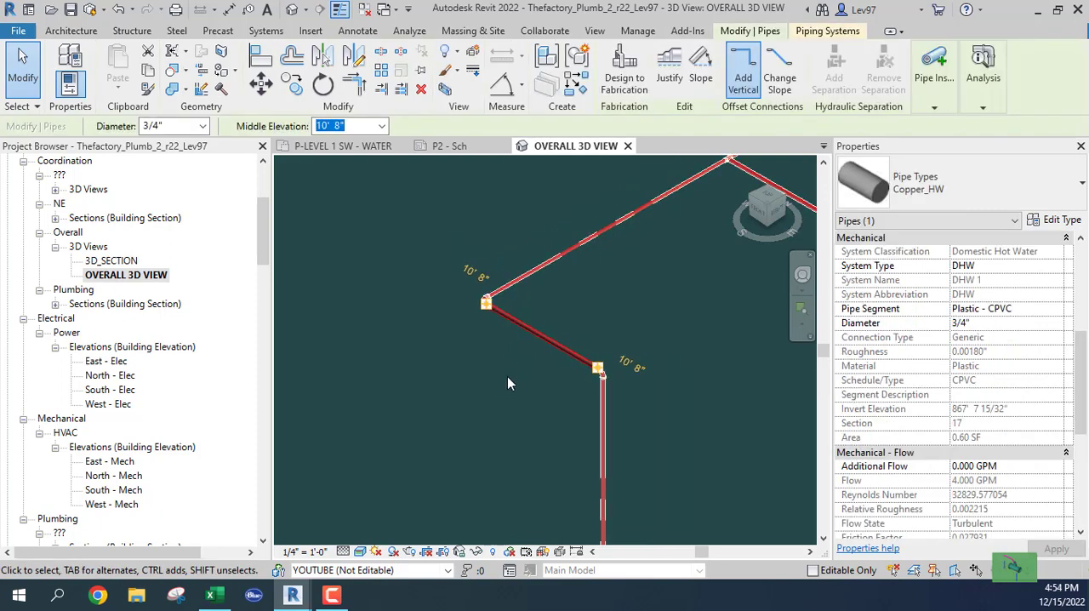
pyautogui.moveTo(517, 360); pyautogui.dragTo(431, 281)
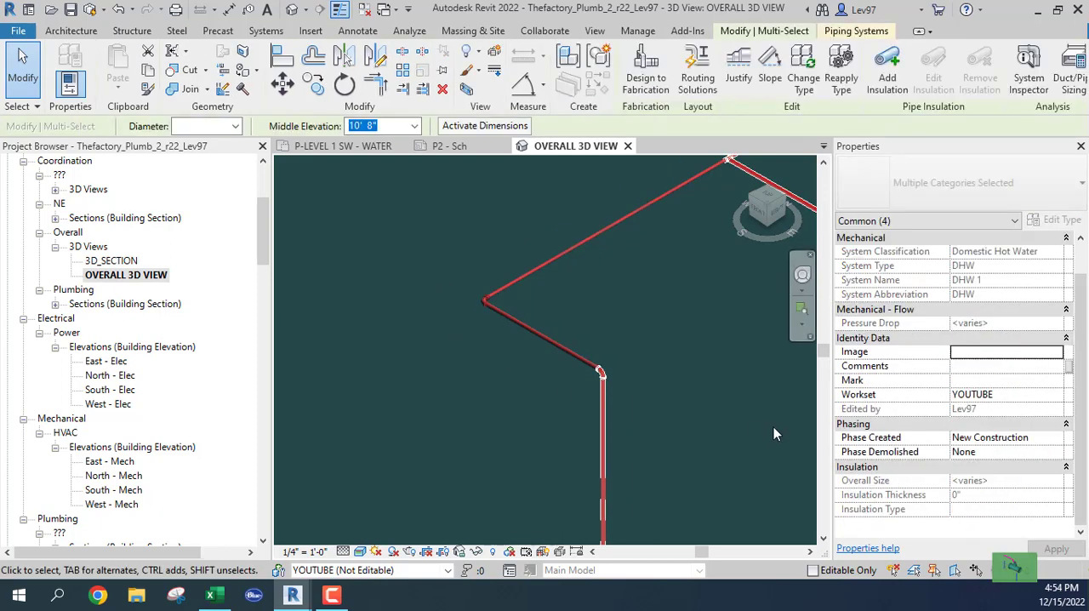
pyautogui.moveTo(747, 425); pyautogui.dragTo(606, 344, button='middle')
pyautogui.scroll(-2, 605, 344)
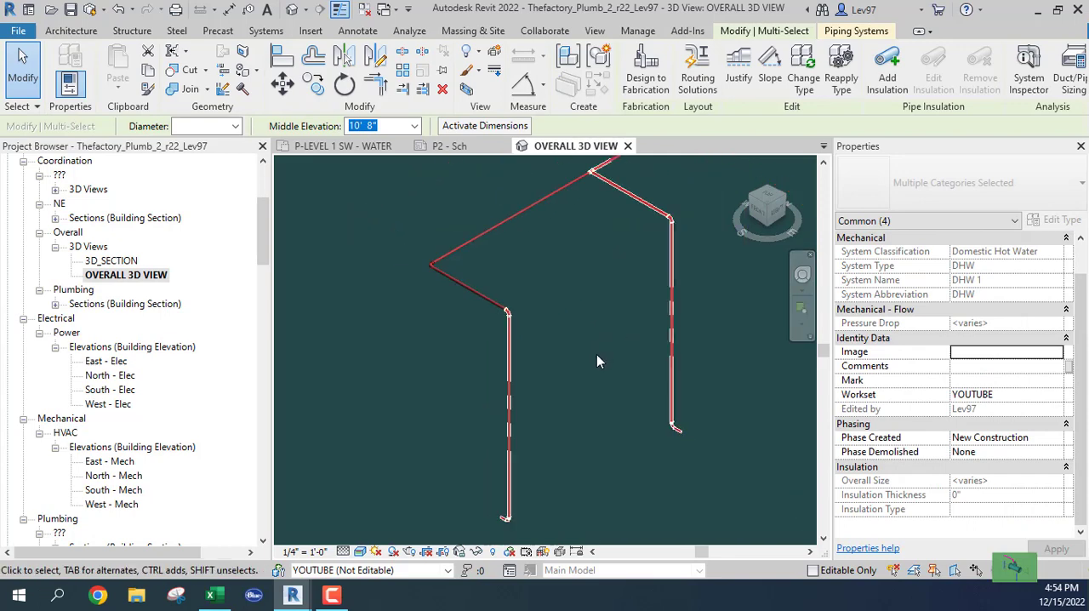
pyautogui.keyDown('ctrl'); pyautogui.moveTo(584, 357); pyautogui.dragTo(489, 287); pyautogui.keyUp('ctrl')
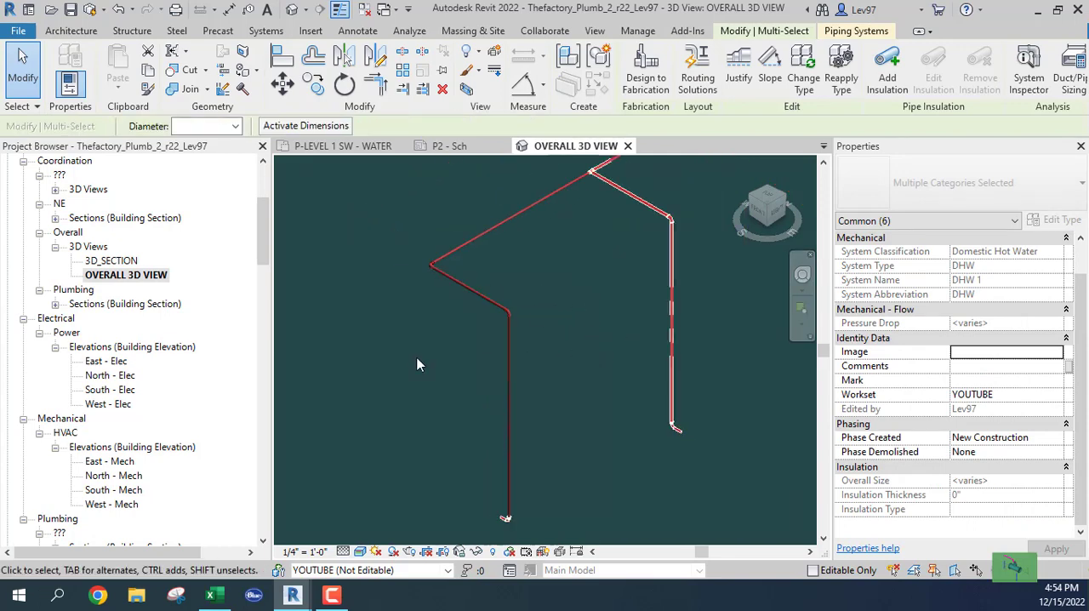
pyautogui.click(235, 126)
pyautogui.click(185, 142)
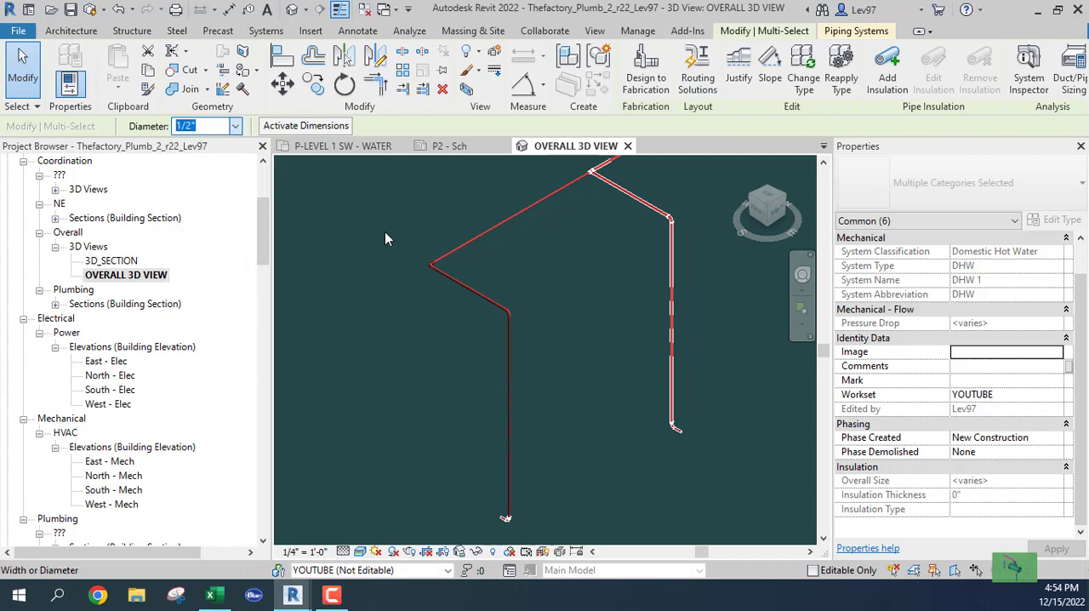
pyautogui.click(370, 211)
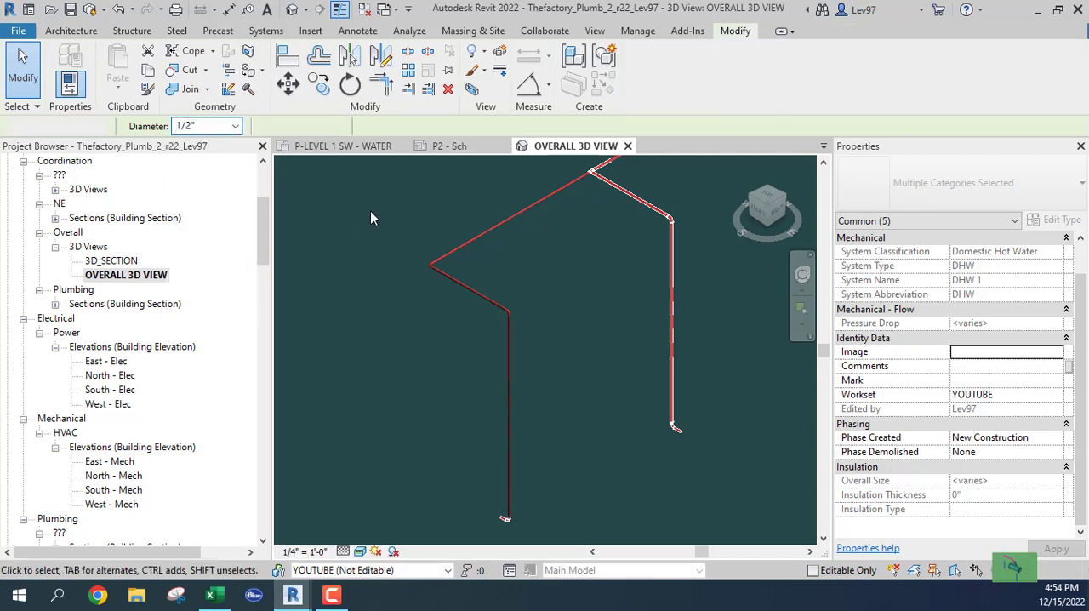
pyautogui.click(486, 233)
pyautogui.scroll(-6, 986, 426)
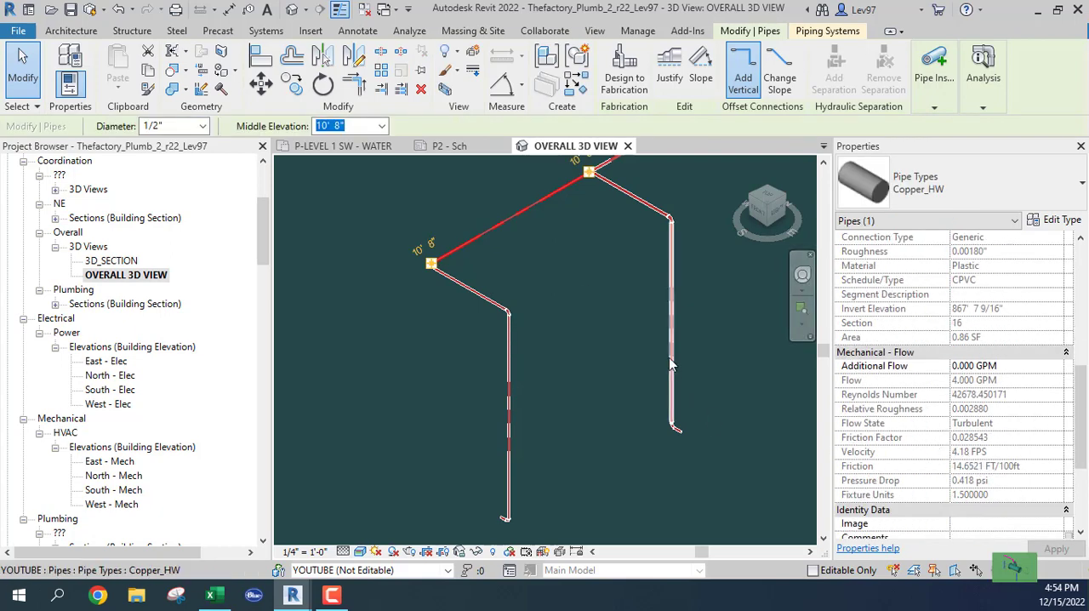
# Step: Set the diameter of the second sink branch, including its horizontal run and vertical drop, to 1/2"
pyautogui.moveTo(692, 271); pyautogui.dragTo(696, 357, button='middle')
pyautogui.moveTo(712, 367); pyautogui.dragTo(639, 272)
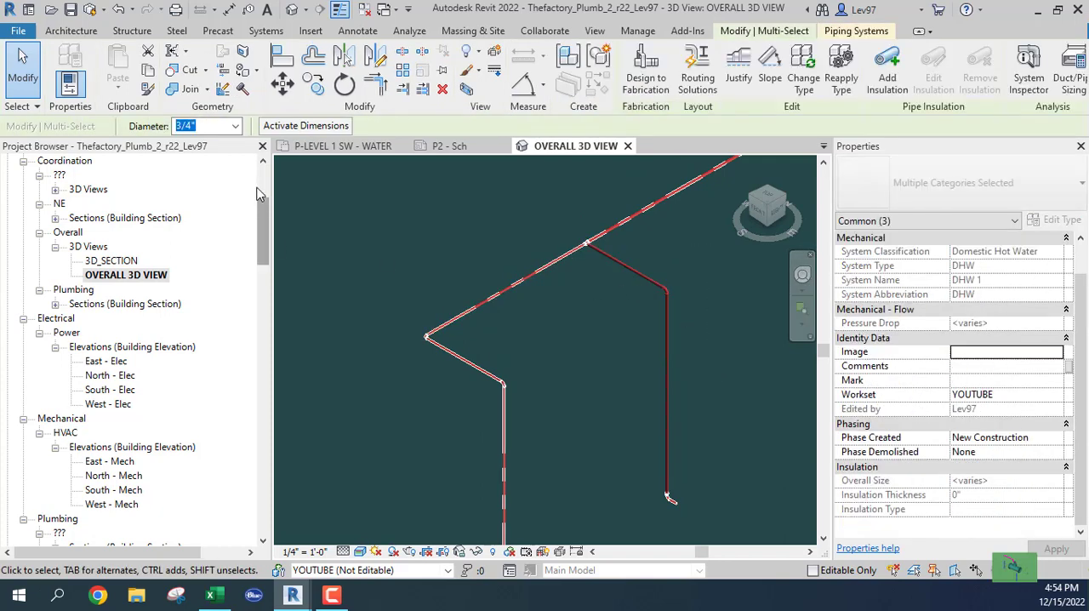
pyautogui.click(236, 125)
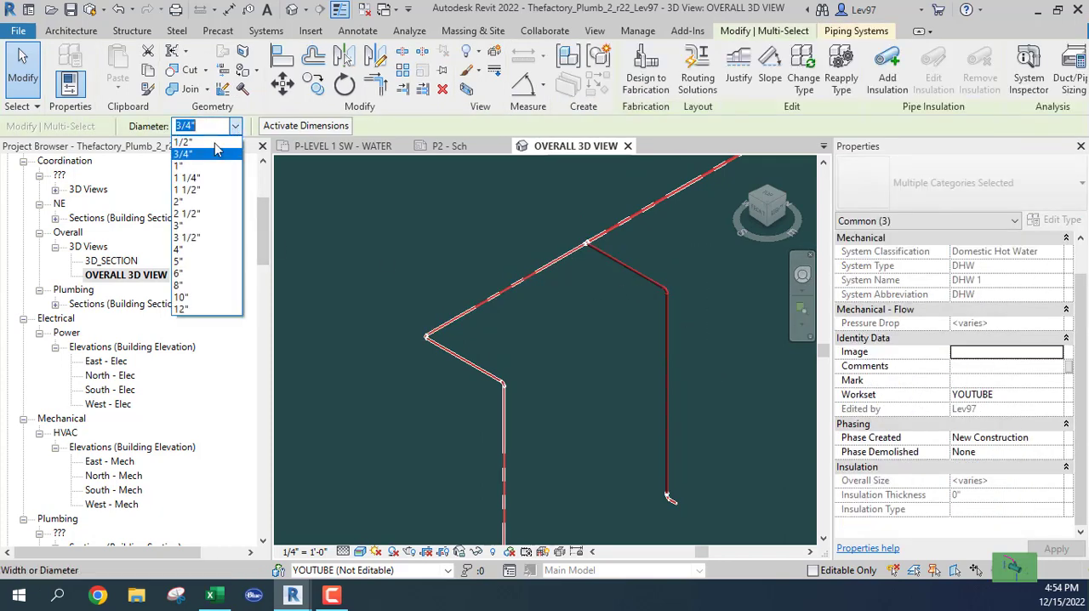
pyautogui.click(196, 149)
pyautogui.click(777, 366)
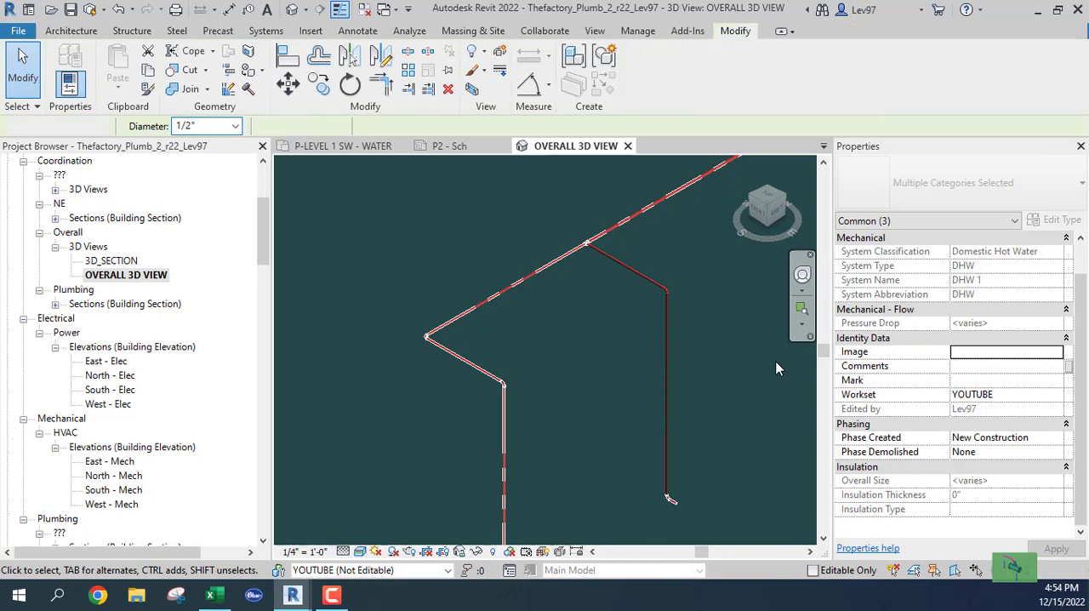
# Step: Check the flow, velocity and friction of the second sink branch and the main segments on either side of its tee
pyautogui.click(595, 243)
pyautogui.scroll(-5, 938, 388)
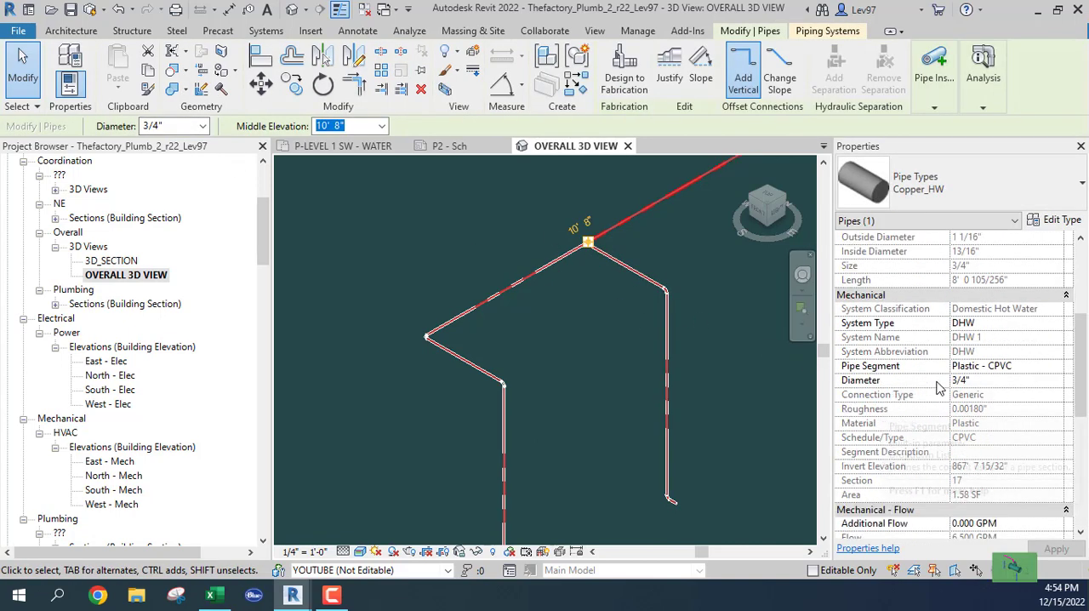
pyautogui.scroll(-5, 938, 387)
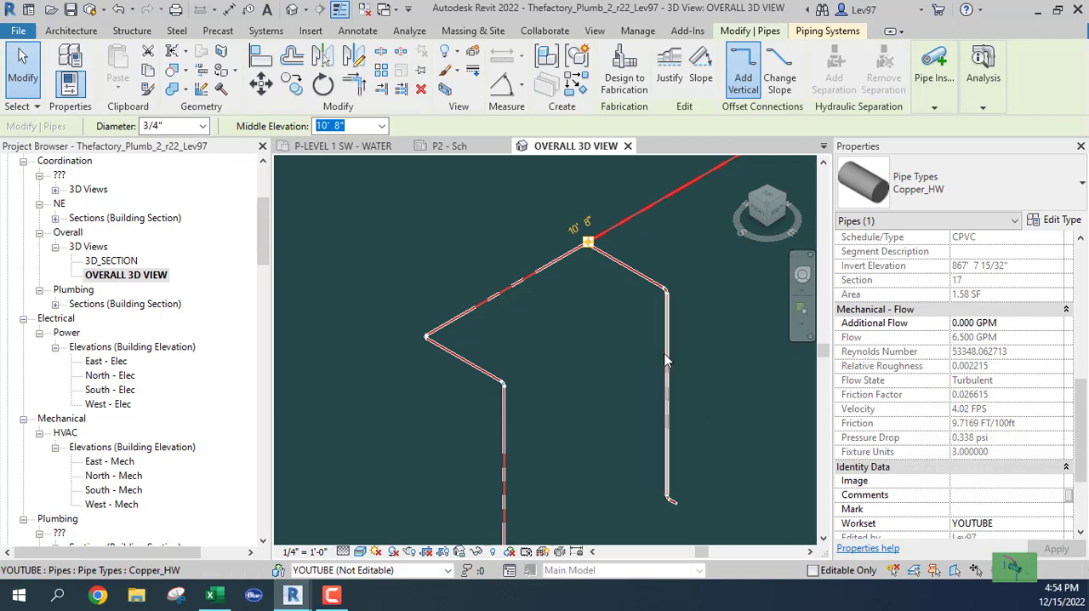
pyautogui.click(618, 269)
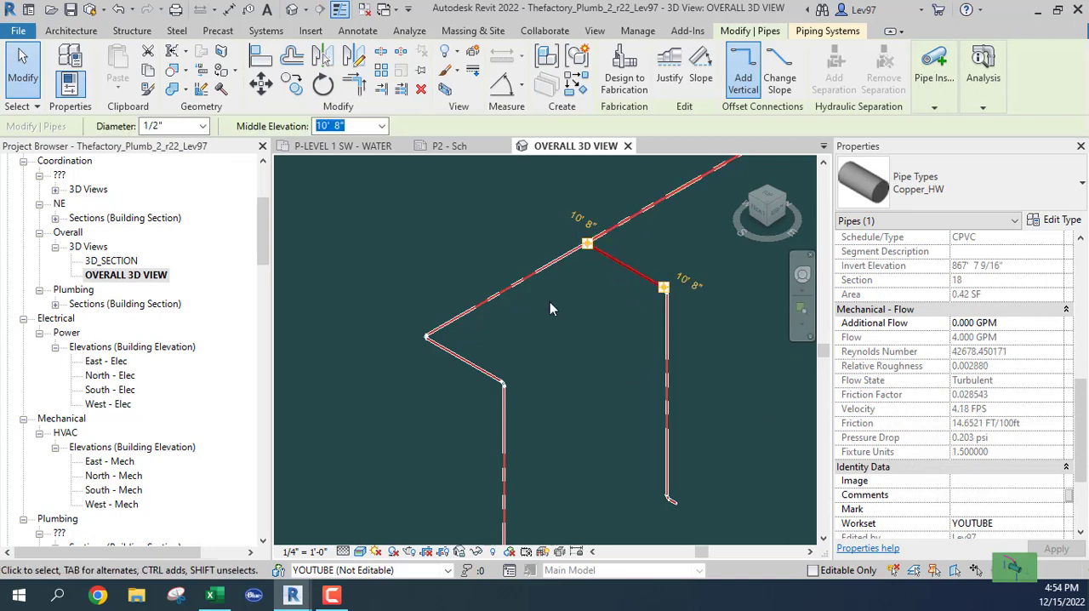
pyautogui.click(514, 285)
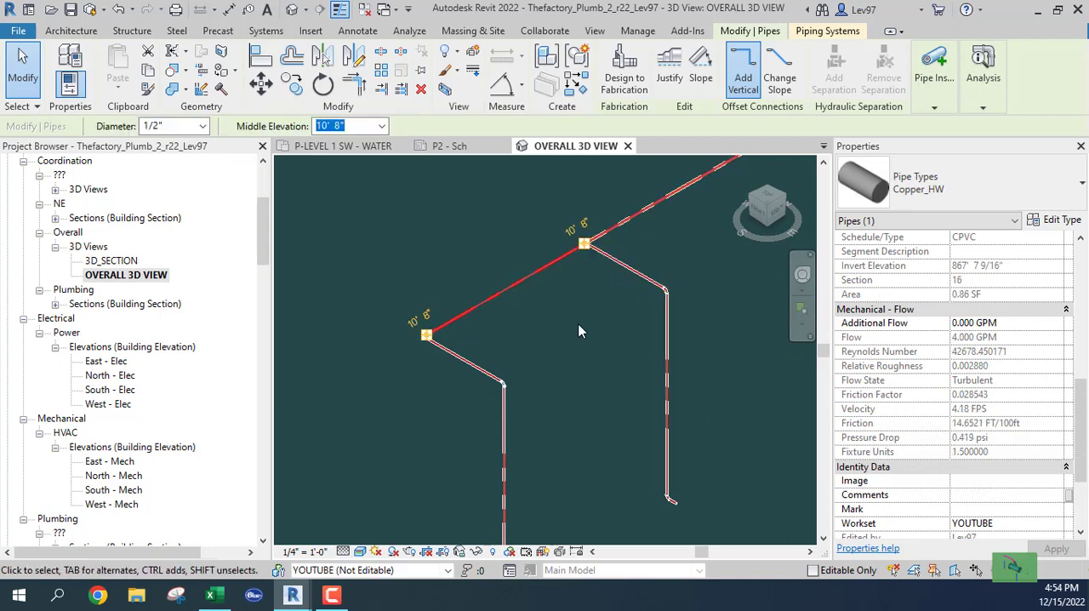
pyautogui.click(602, 320)
pyautogui.scroll(-2, 719, 302)
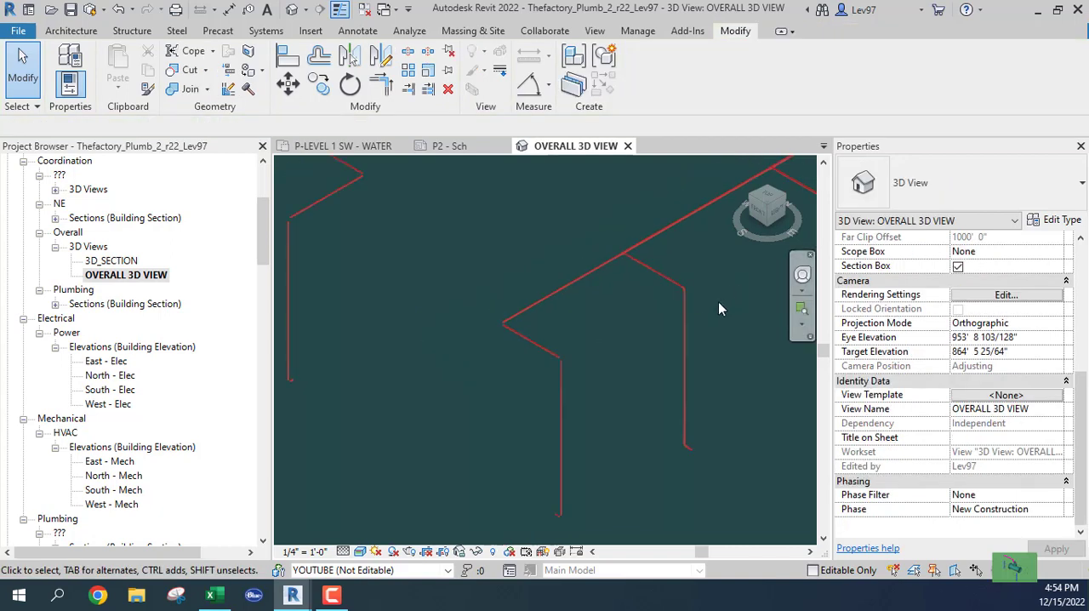
# Step: Try a 3/4" diameter on the main segment between the mop sink branch and the first sink branch, and restore it to 1"
pyautogui.moveTo(716, 304); pyautogui.dragTo(447, 435, button='middle')
pyautogui.moveTo(543, 340); pyautogui.dragTo(467, 363, button='middle')
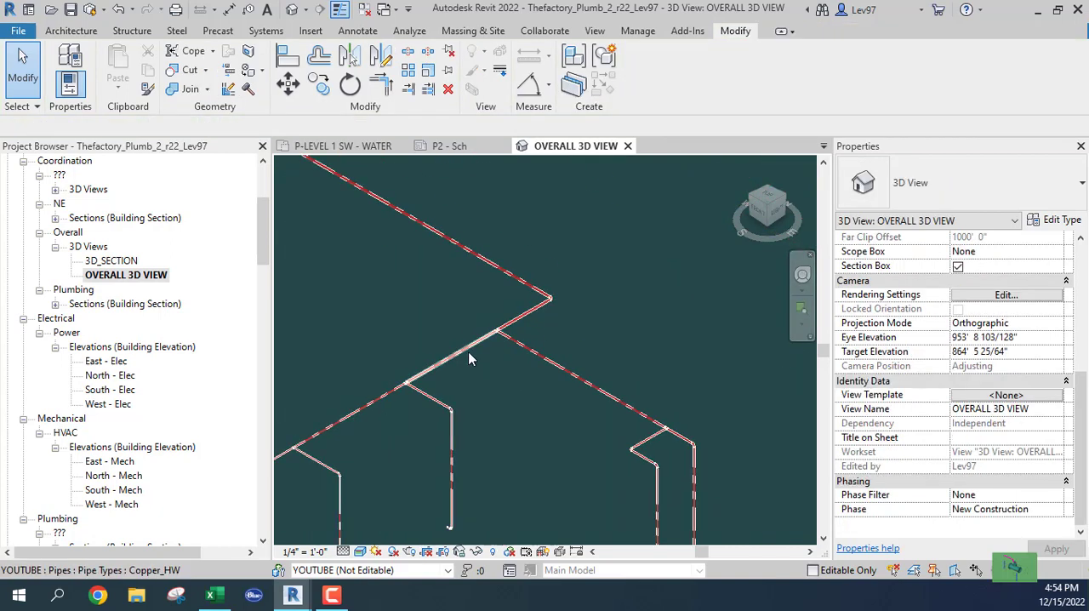
pyautogui.click(468, 350)
pyautogui.scroll(-3, 986, 399)
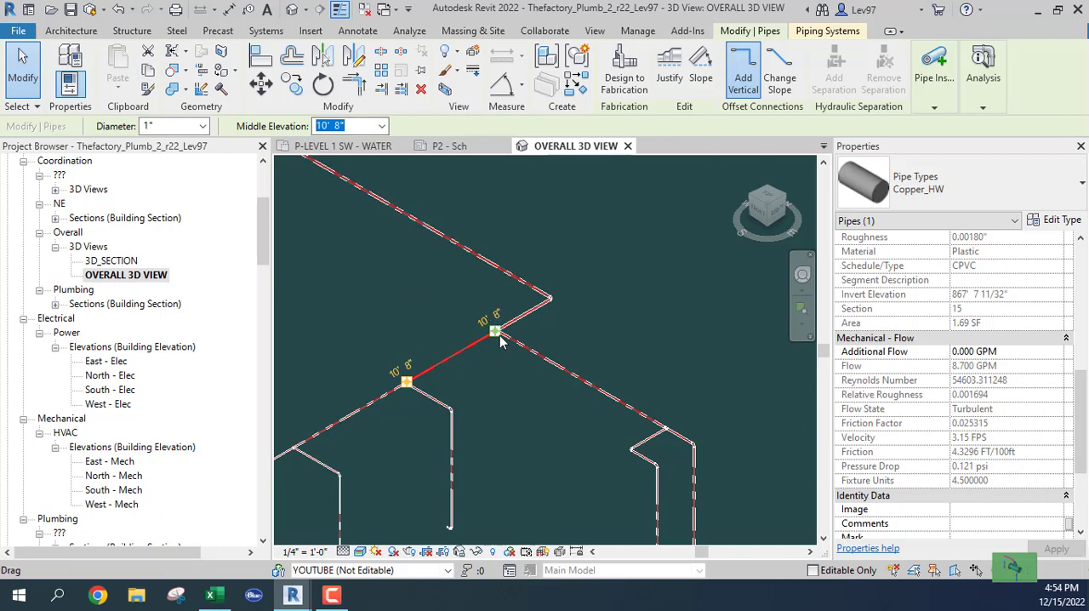
pyautogui.click(203, 126)
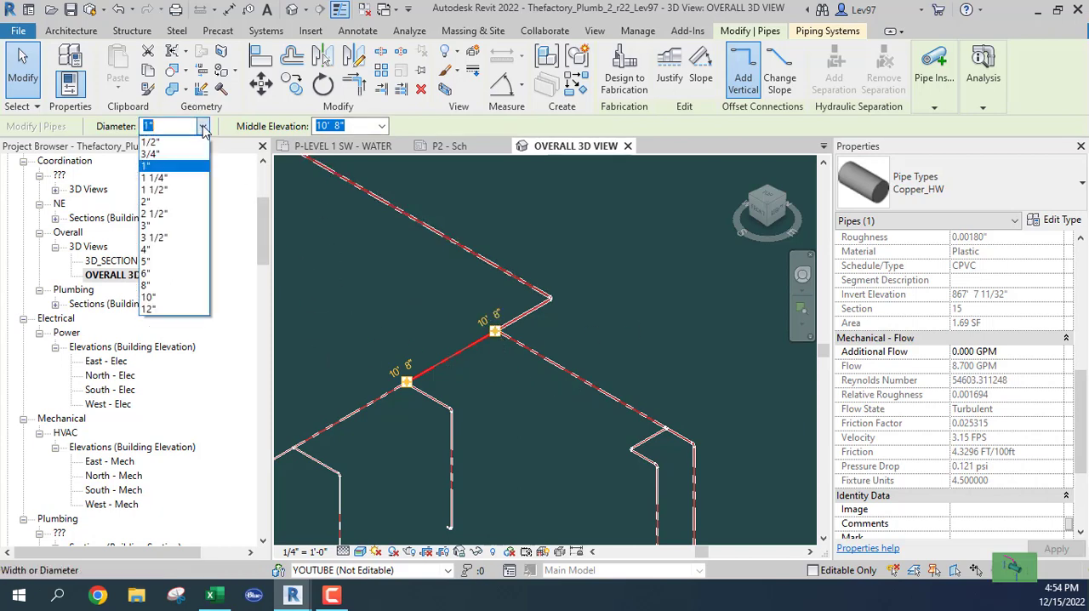
pyautogui.click(151, 154)
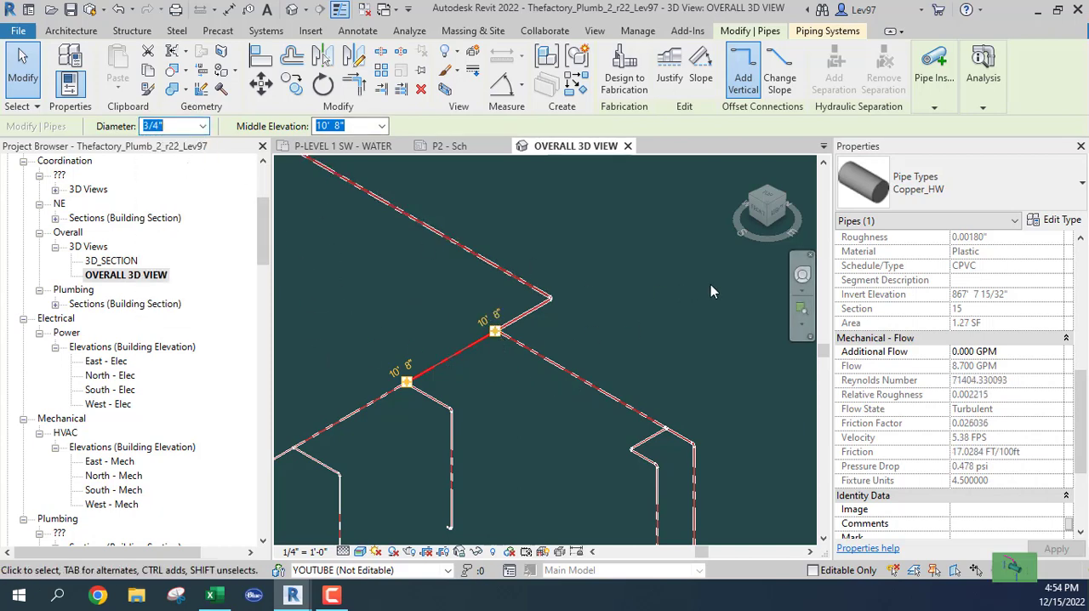
pyautogui.click(203, 126)
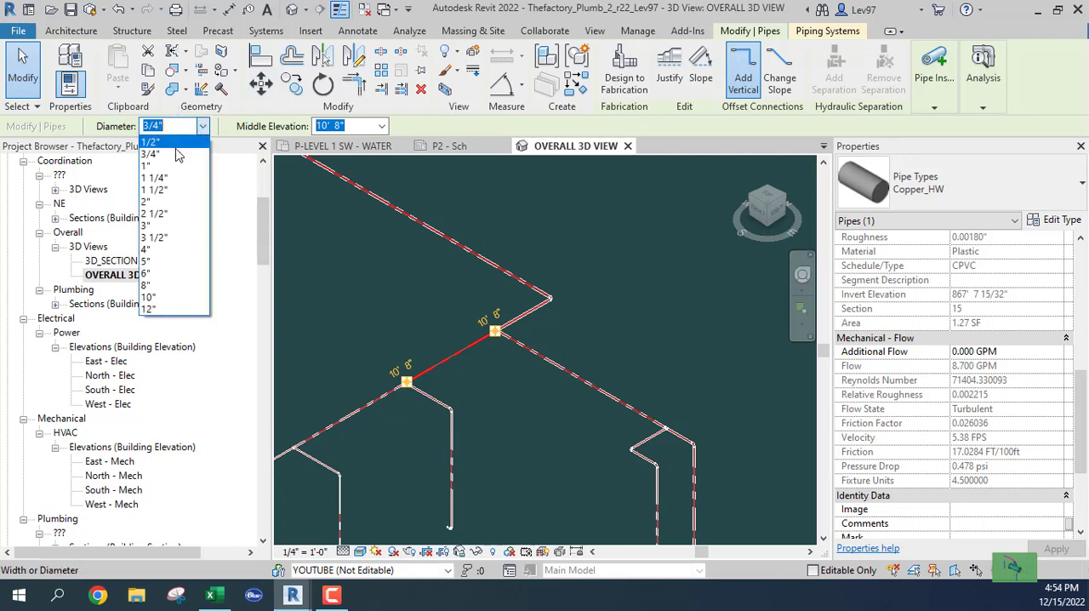
pyautogui.click(151, 166)
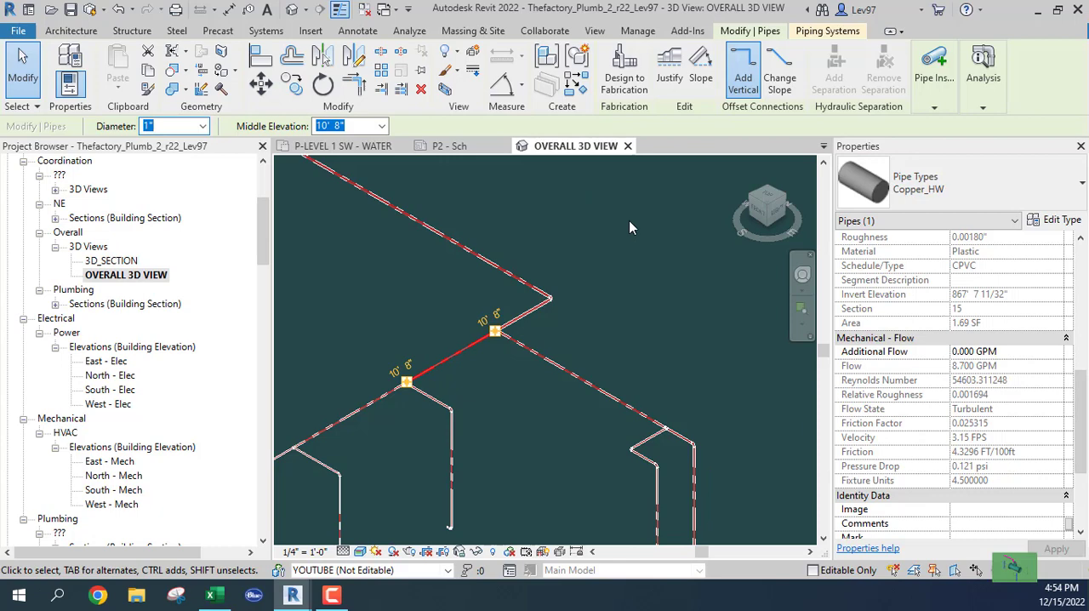
# Step: Compare the diameter, flow and velocity of the mop sink branch with the main segment leading to the first sink branch
pyautogui.click(540, 353)
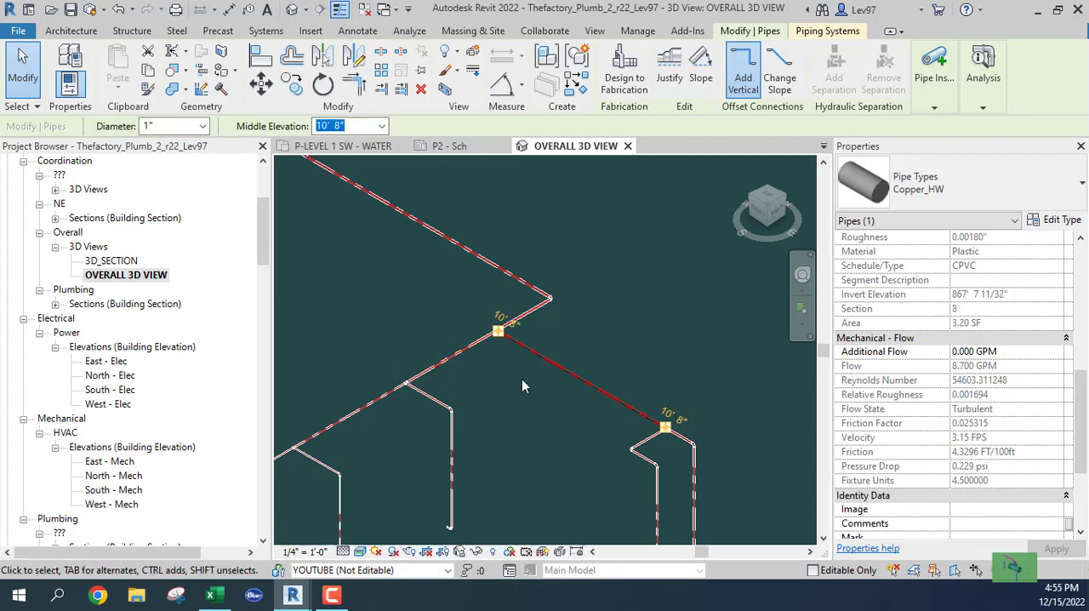
pyautogui.click(523, 386)
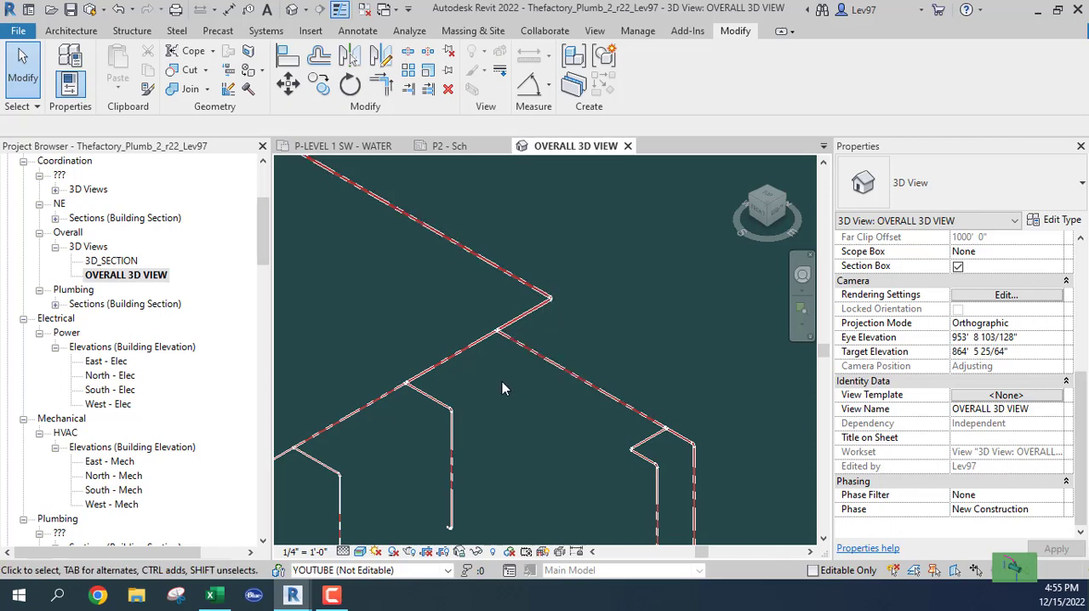
pyautogui.click(466, 353)
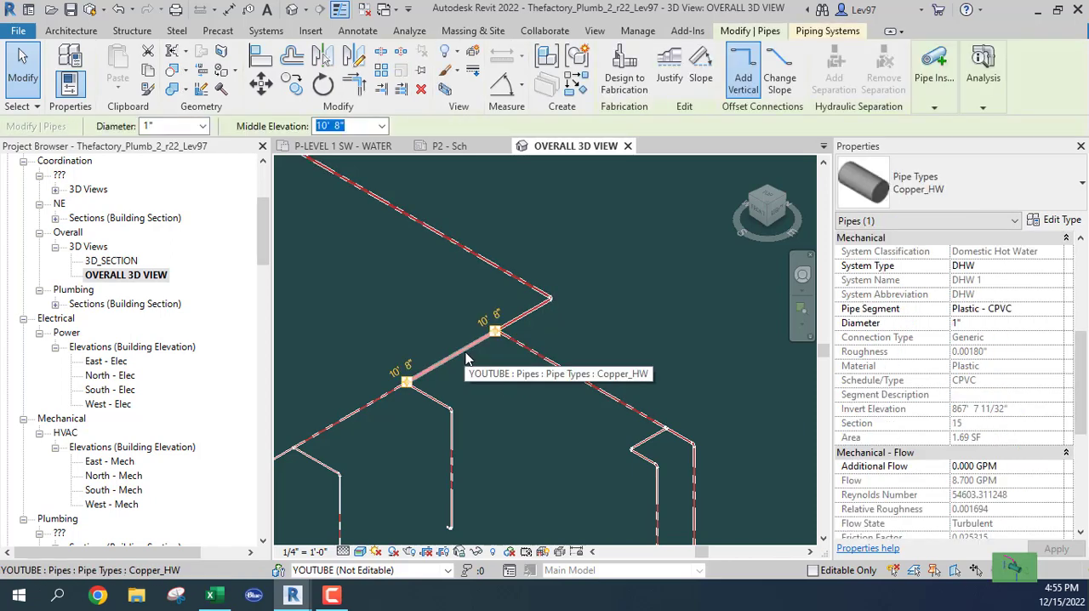
pyautogui.moveTo(528, 392); pyautogui.dragTo(624, 322, button='middle')
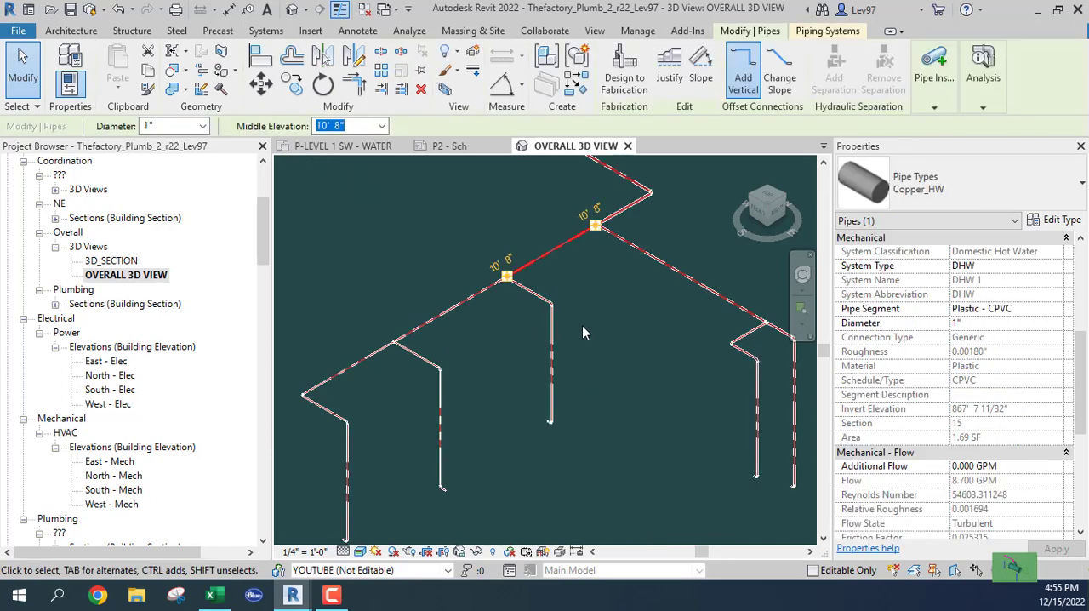
# Step: Turn on the visibility of the Plumbing Fixtures category in the overall 3D view
pyautogui.moveTo(478, 427); pyautogui.dragTo(511, 272, button='middle')
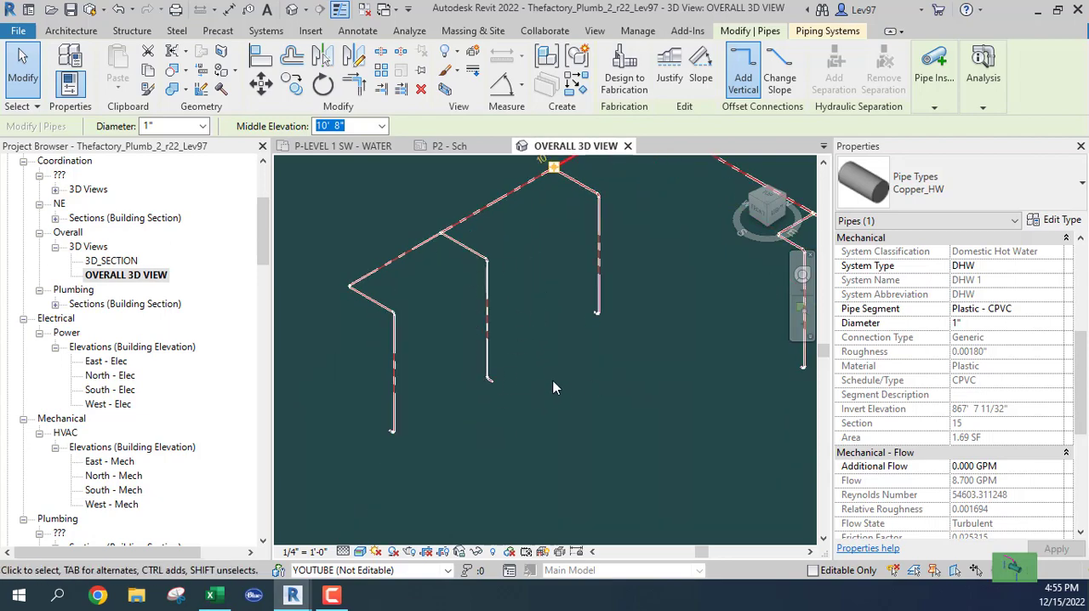
pyautogui.press('v')
pyautogui.press('g')
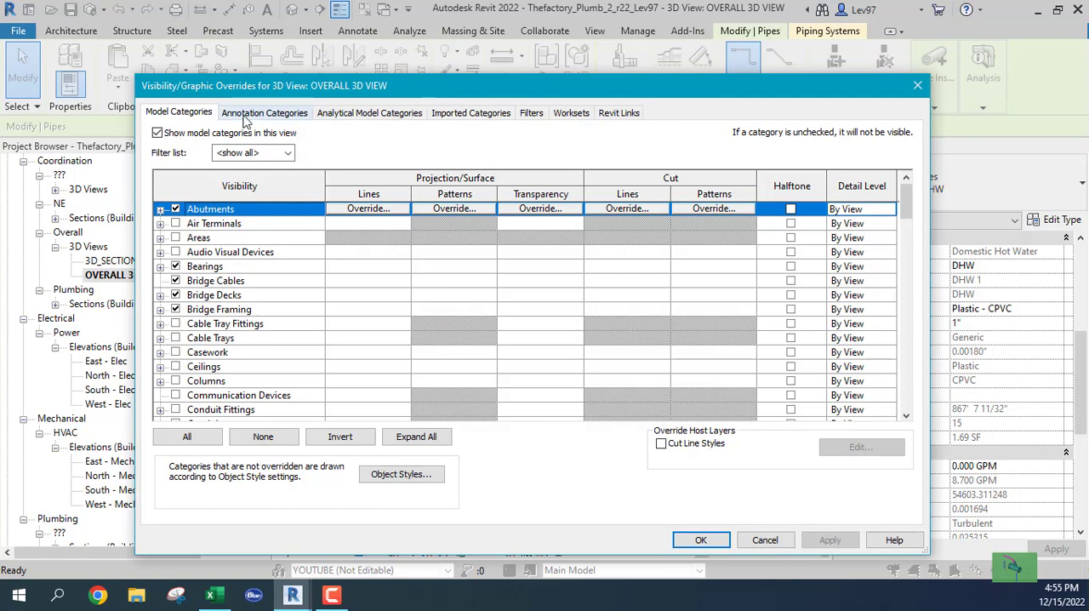
pyautogui.click(217, 368)
pyautogui.press('p')
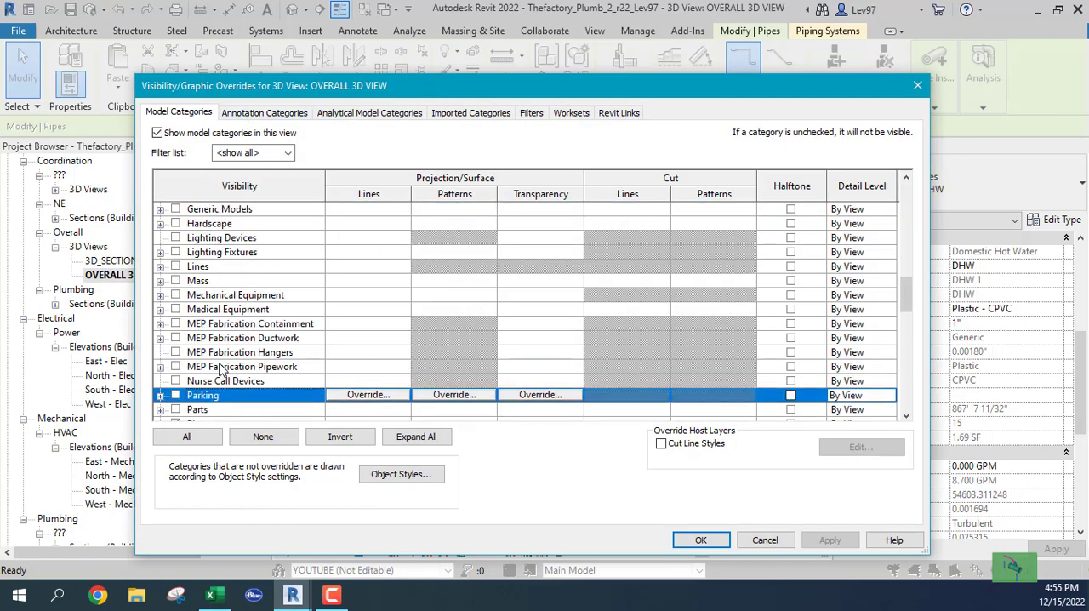
pyautogui.press('l')
pyautogui.scroll(-2, 209, 369)
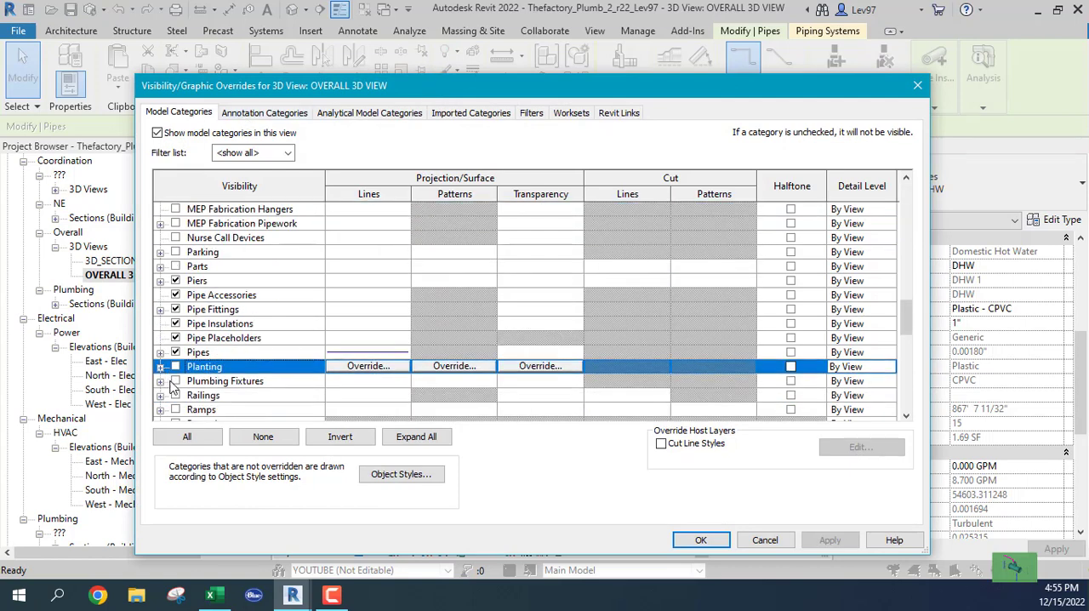
pyautogui.click(175, 381)
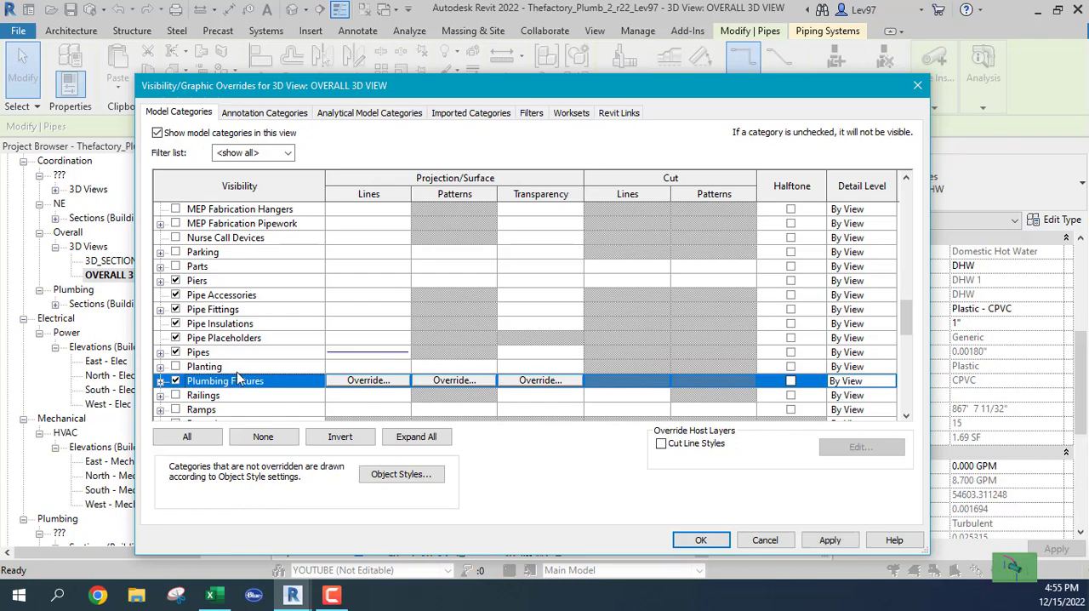
pyautogui.click(703, 541)
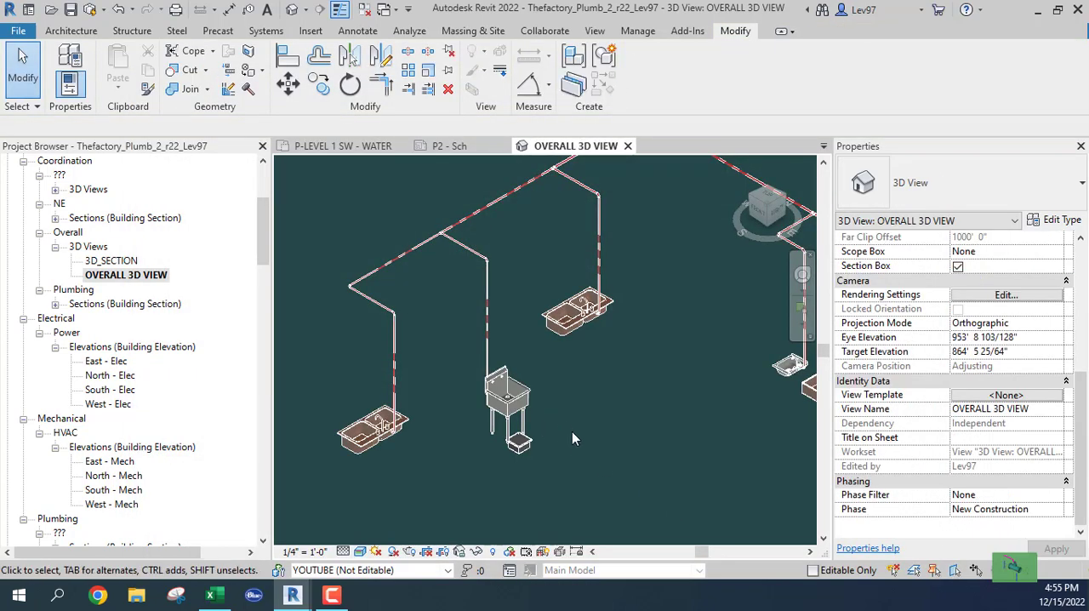
# Step: Make the domestic cold water piping visible in the overall 3D view through the Plumbing - DCW filter
pyautogui.moveTo(567, 393); pyautogui.dragTo(413, 424, button='middle')
pyautogui.scroll(3, 696, 456)
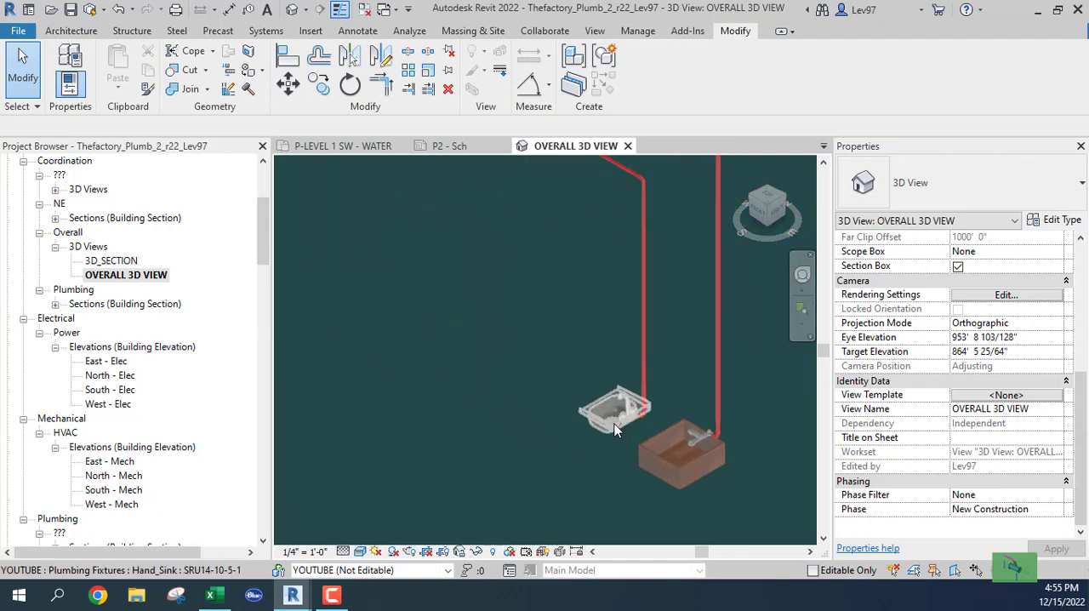
pyautogui.scroll(-3, 506, 383)
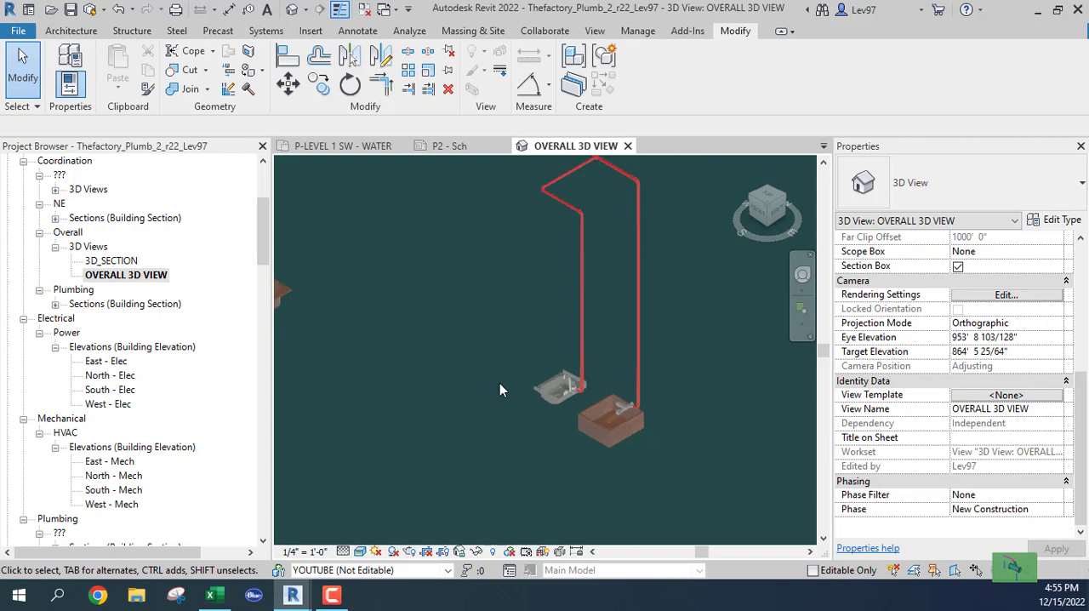
pyautogui.press('v')
pyautogui.press('v')
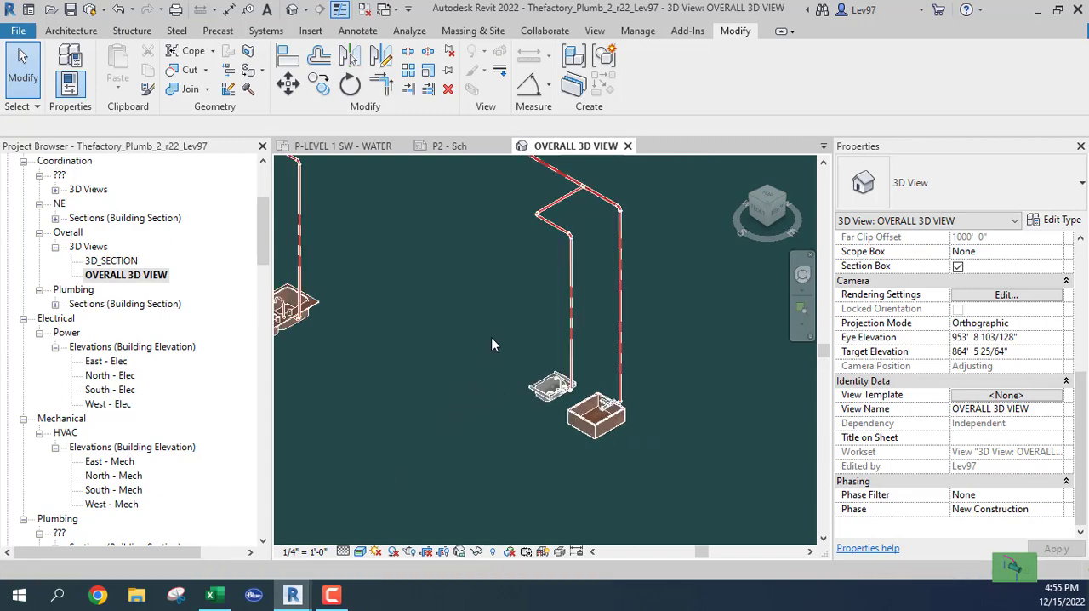
pyautogui.click(531, 112)
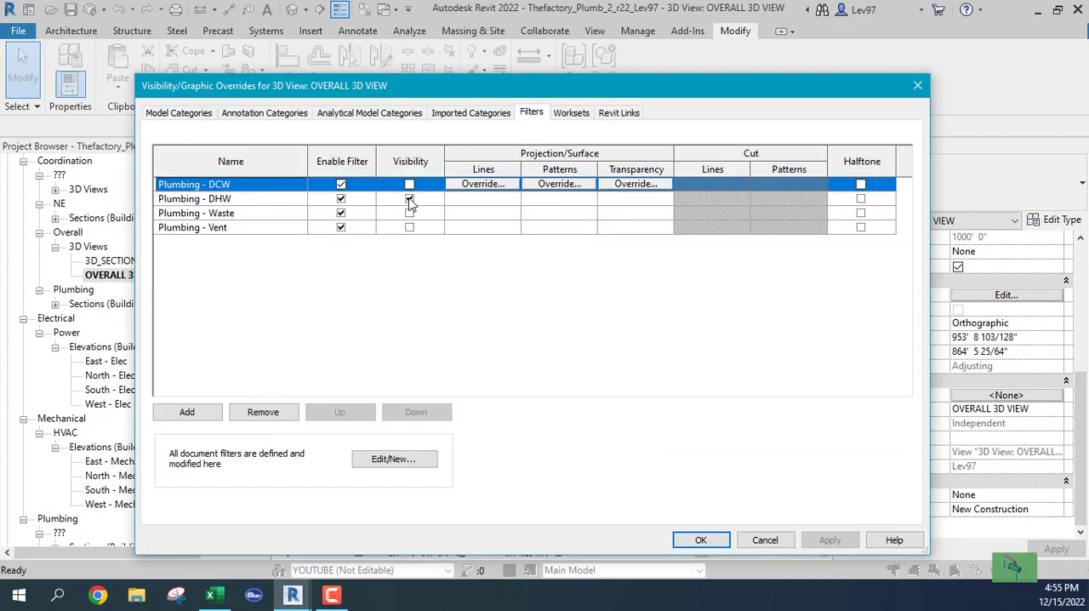
pyautogui.click(409, 185)
pyautogui.click(700, 540)
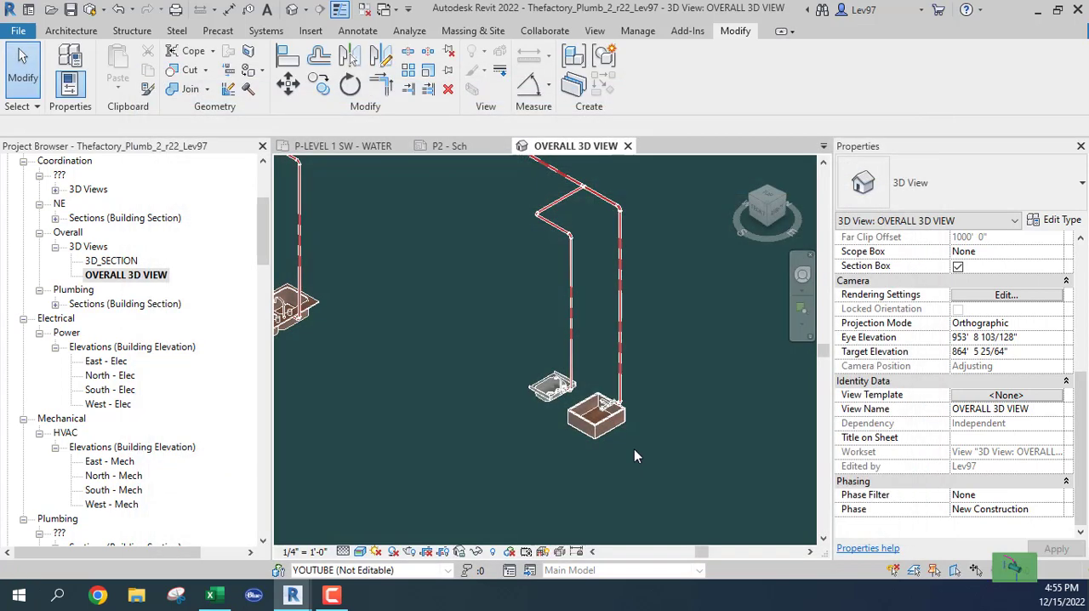
# Step: Examine the hot and cold water connections at the sinks, and inspect the connectors of the double kitchen sink at the main's end
pyautogui.moveTo(474, 371); pyautogui.dragTo(661, 391, button='middle')
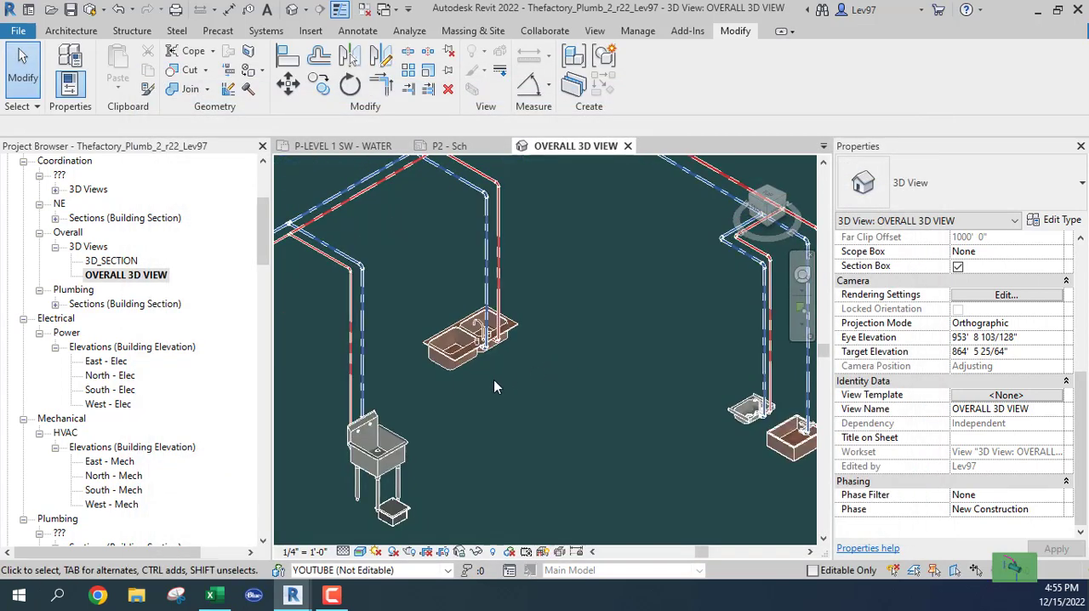
pyautogui.moveTo(491, 393); pyautogui.dragTo(693, 314, button='middle')
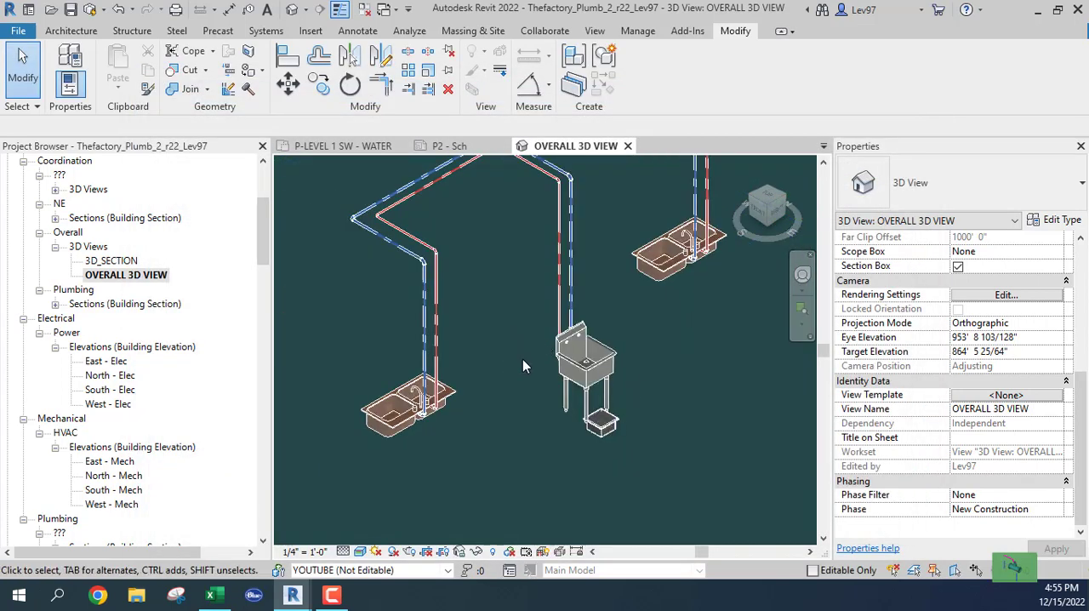
pyautogui.keyDown('shift'); pyautogui.moveTo(537, 363); pyautogui.dragTo(430, 356, button='middle'); pyautogui.keyUp('shift')
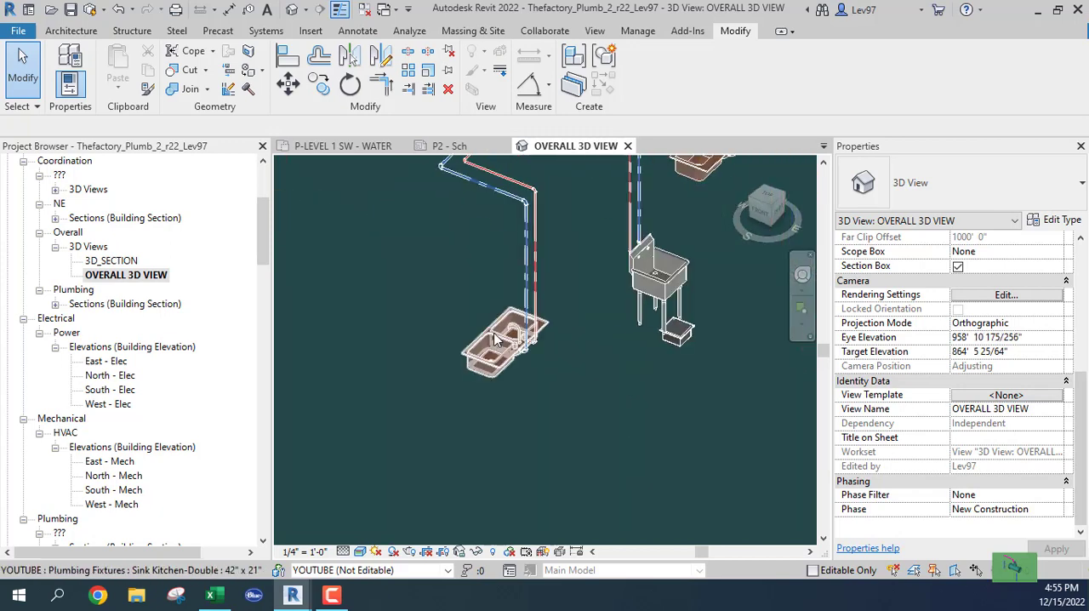
pyautogui.click(492, 339)
pyautogui.keyDown('shift'); pyautogui.moveTo(595, 410); pyautogui.dragTo(676, 367, button='middle'); pyautogui.keyUp('shift')
pyautogui.scroll(3, 598, 291)
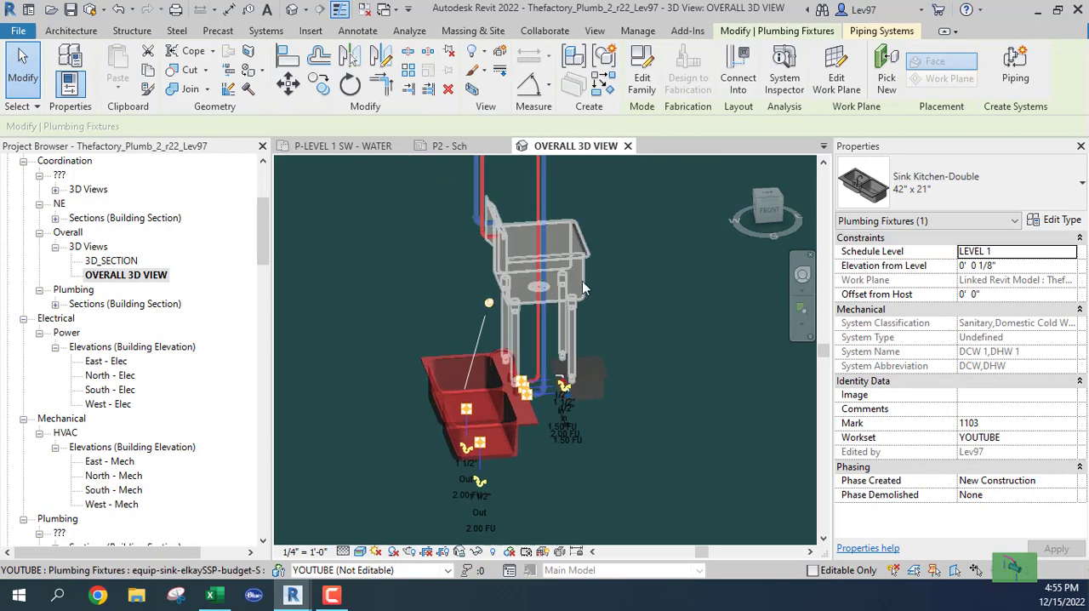
pyautogui.keyDown('shift'); pyautogui.moveTo(598, 291); pyautogui.dragTo(617, 318, button='middle'); pyautogui.keyUp('shift')
pyautogui.click(618, 318)
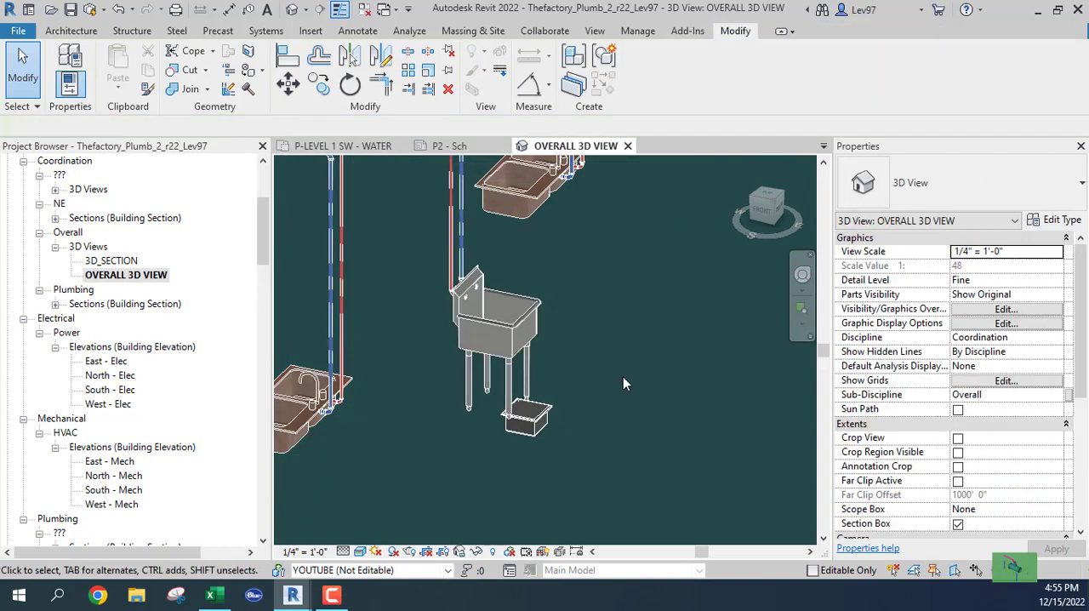
# Step: Make the waste piping visible in the overall 3D view through the Plumbing - Waste filter
pyautogui.press('v')
pyautogui.press('v')
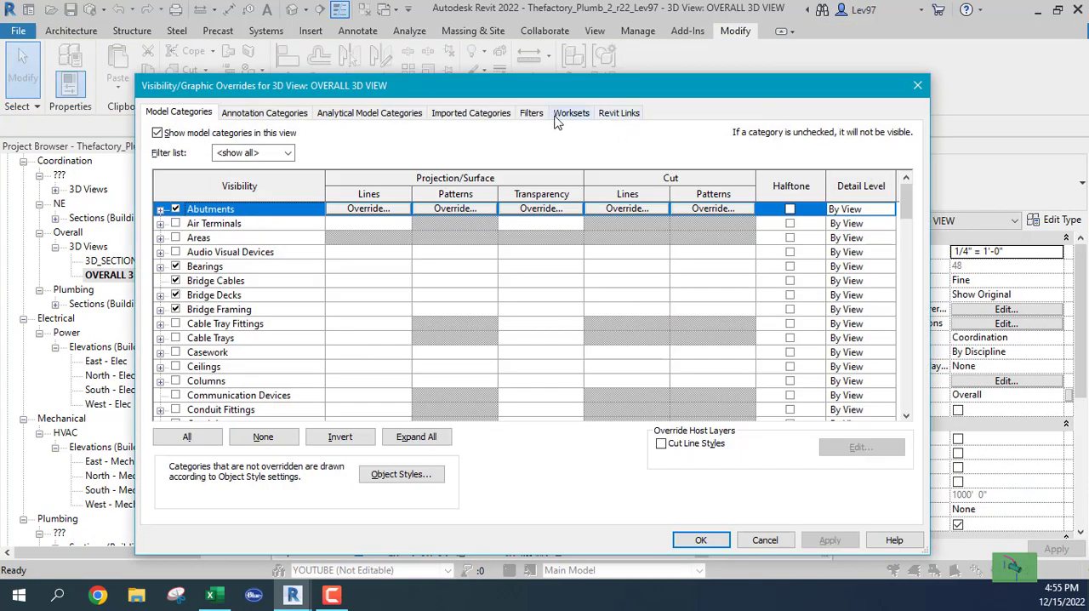
pyautogui.click(529, 115)
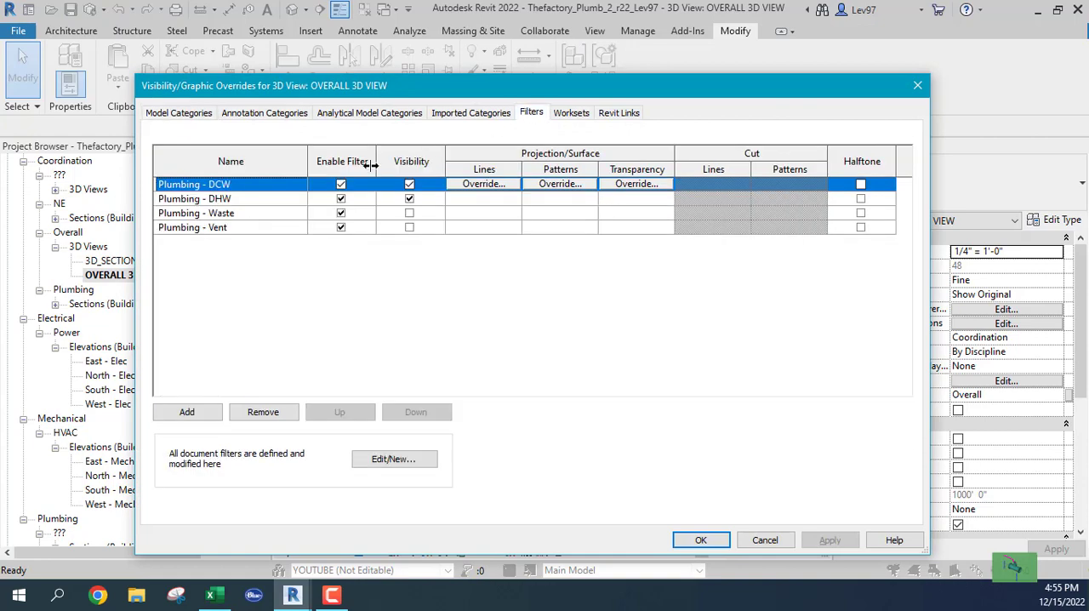
pyautogui.click(409, 213)
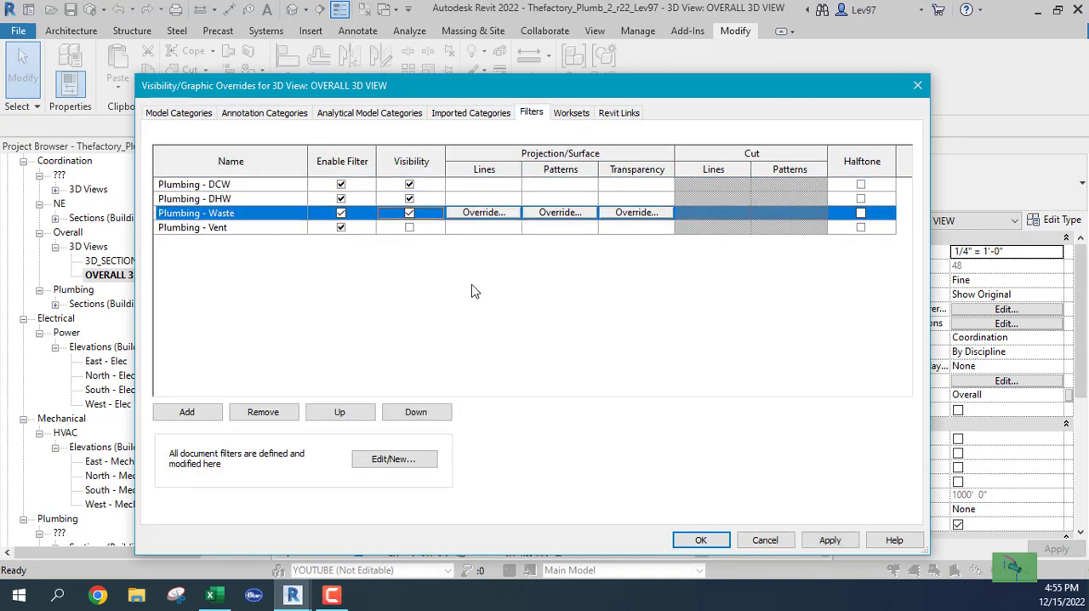
pyautogui.click(703, 541)
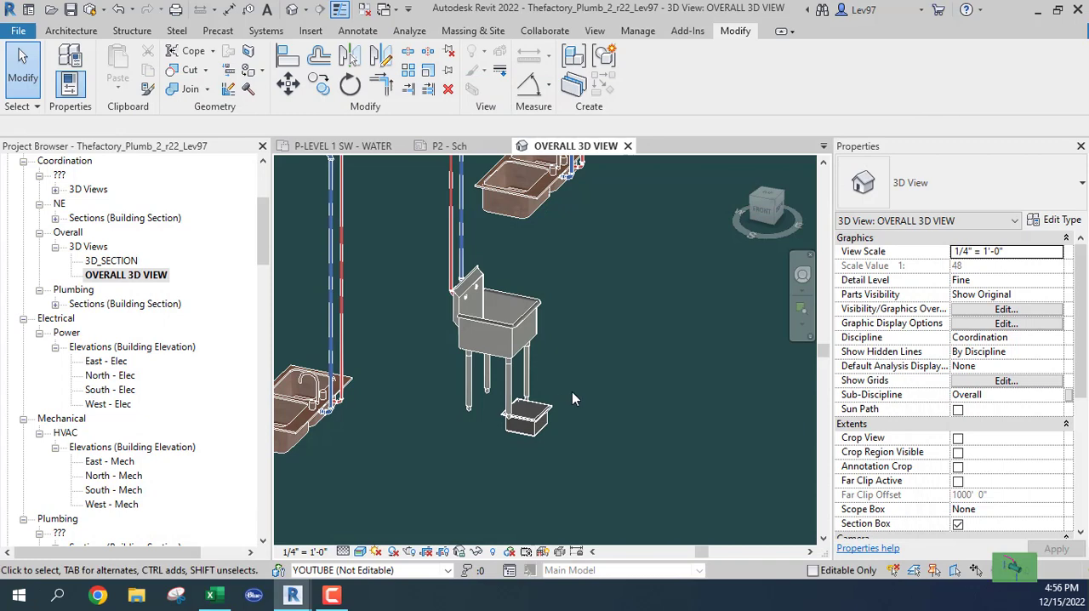
# Step: Examine which of the Level 1 sinks and other fixtures have waste piping alongside their hot and cold water branches
pyautogui.scroll(-5, 597, 379)
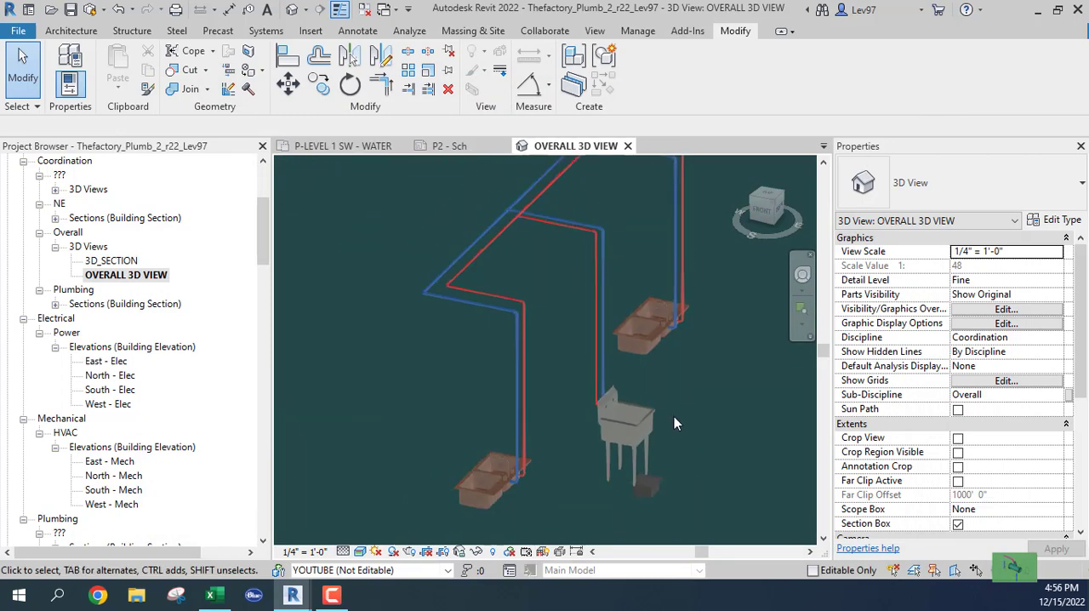
pyautogui.scroll(-3, 502, 298)
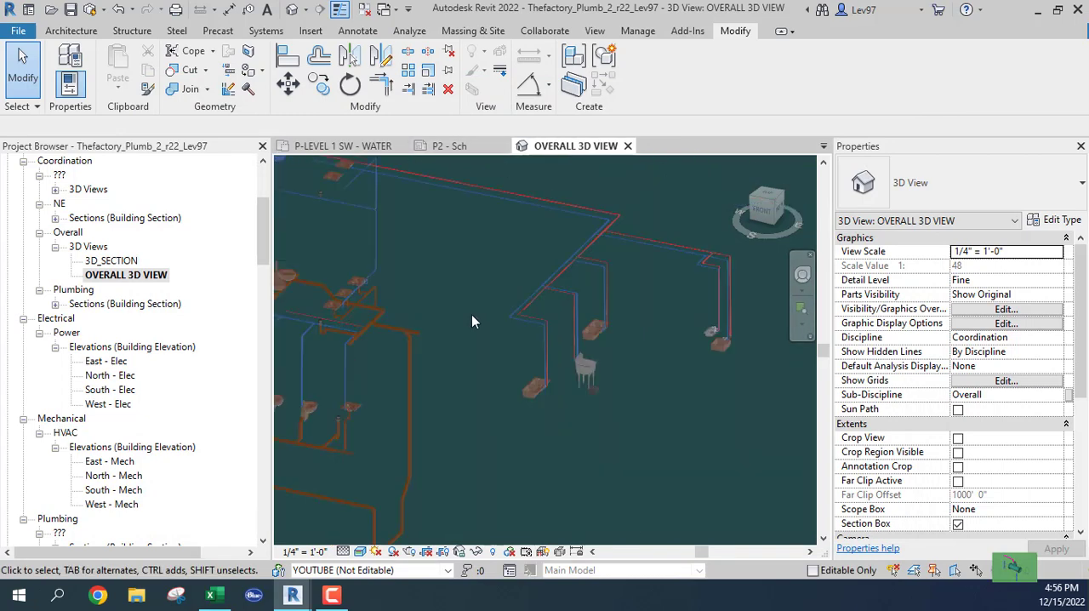
pyautogui.moveTo(473, 316); pyautogui.dragTo(464, 374, button='middle')
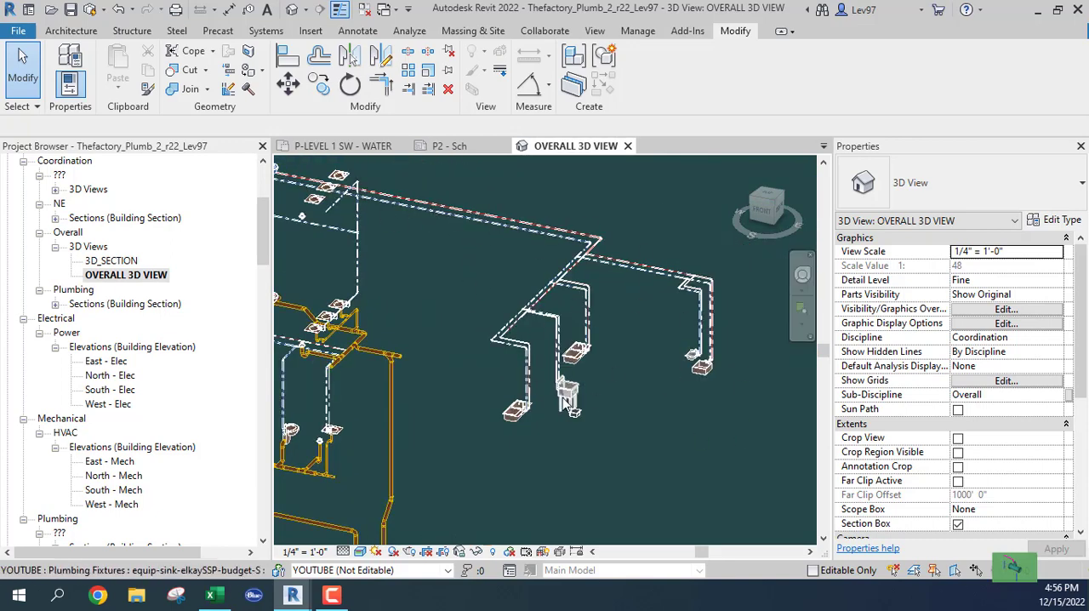
pyautogui.scroll(5, 647, 357)
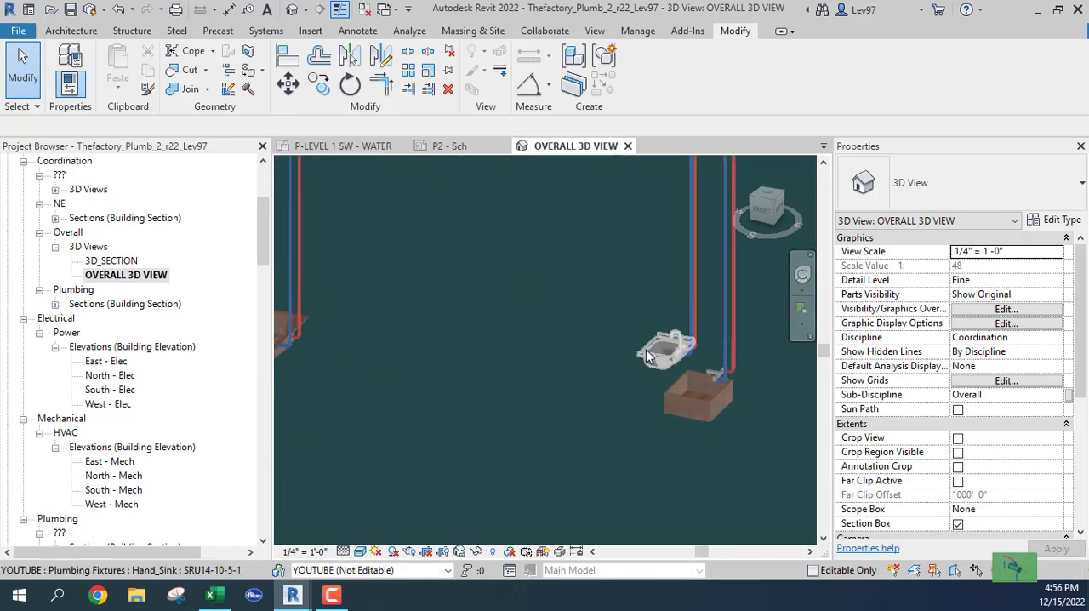
pyautogui.scroll(-5, 646, 358)
pyautogui.moveTo(384, 354); pyautogui.dragTo(617, 318, button='middle')
pyautogui.scroll(2, 501, 401)
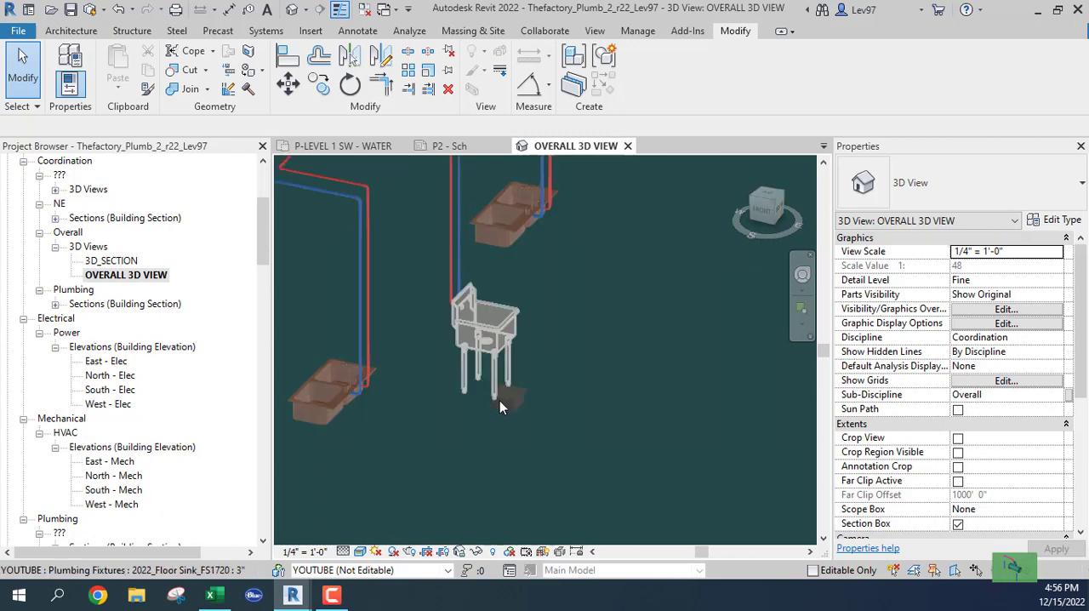
# Step: Inspect the drain connectors of the floor sink below the freestanding sink
pyautogui.scroll(4, 500, 402)
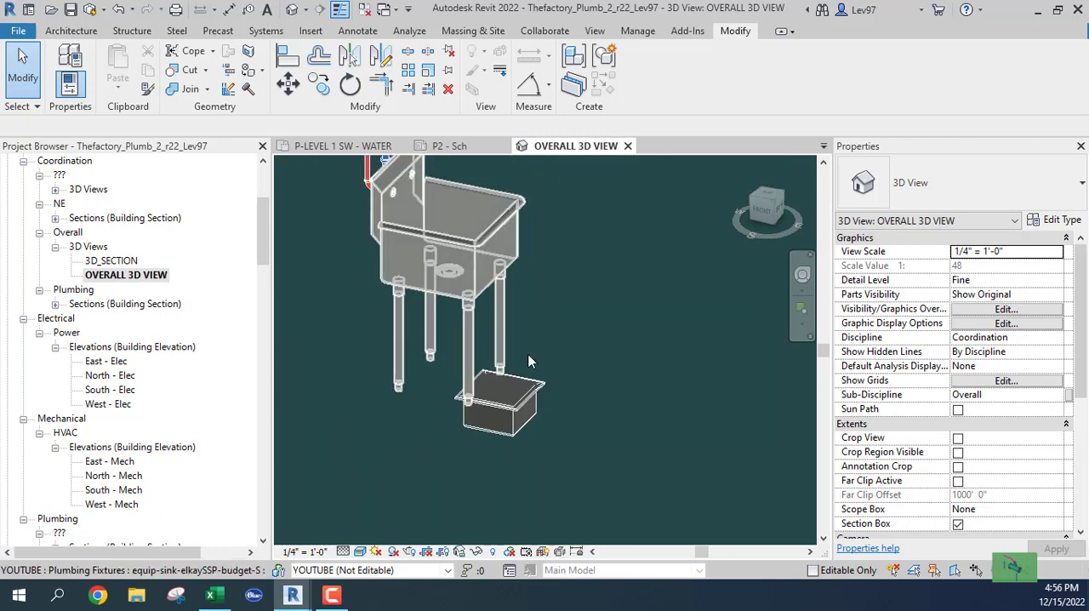
pyautogui.moveTo(438, 323); pyautogui.dragTo(555, 318, button='middle')
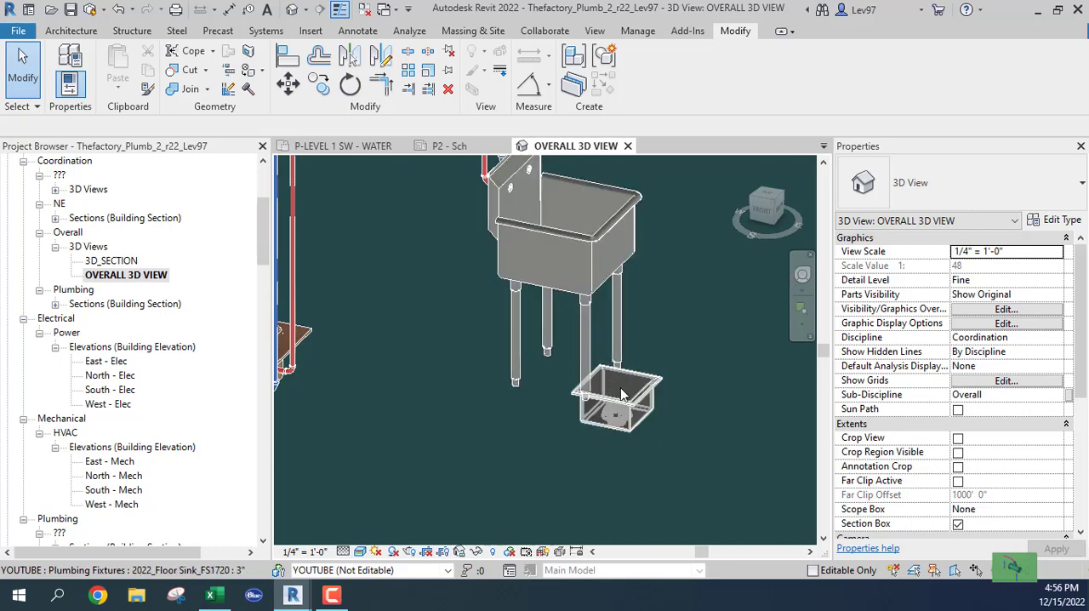
pyautogui.click(627, 413)
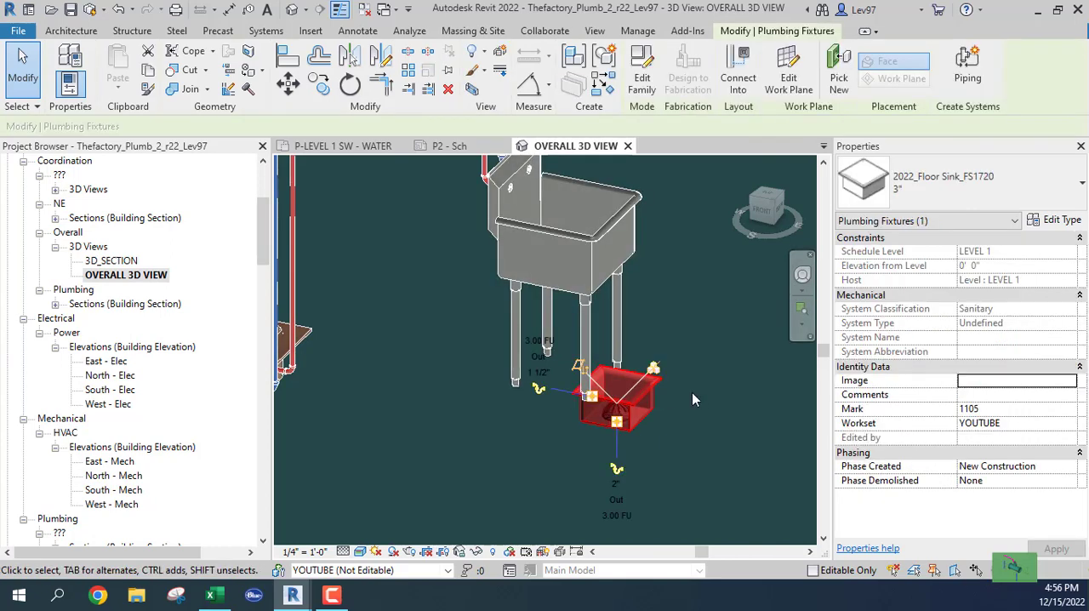
pyautogui.keyDown('shift'); pyautogui.moveTo(689, 398); pyautogui.dragTo(648, 419, button='middle'); pyautogui.keyUp('shift')
pyautogui.scroll(3, 648, 419)
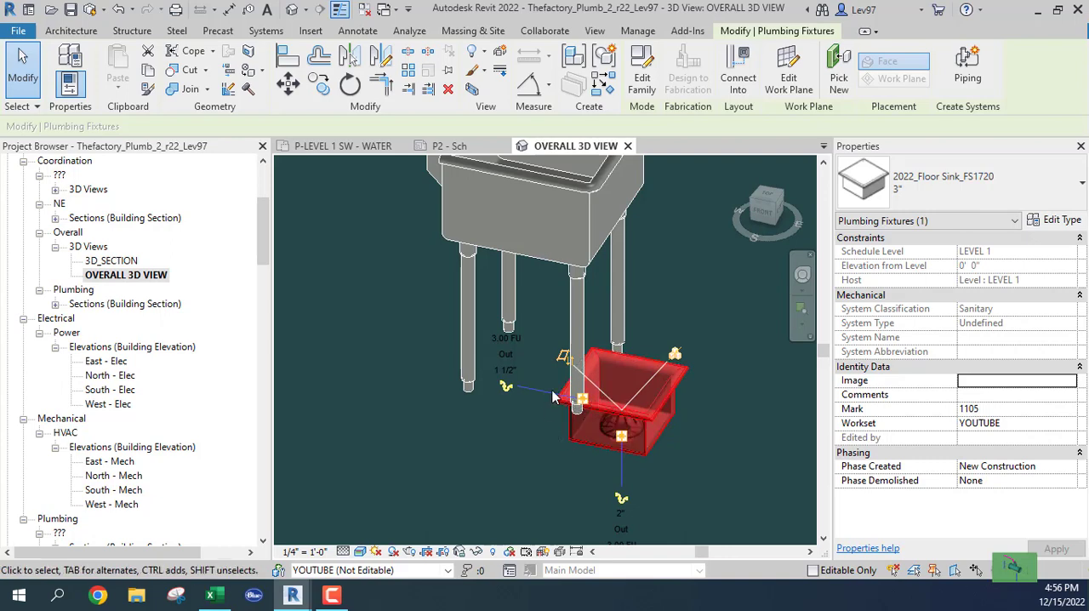
pyautogui.click(536, 423)
pyautogui.scroll(-5, 537, 408)
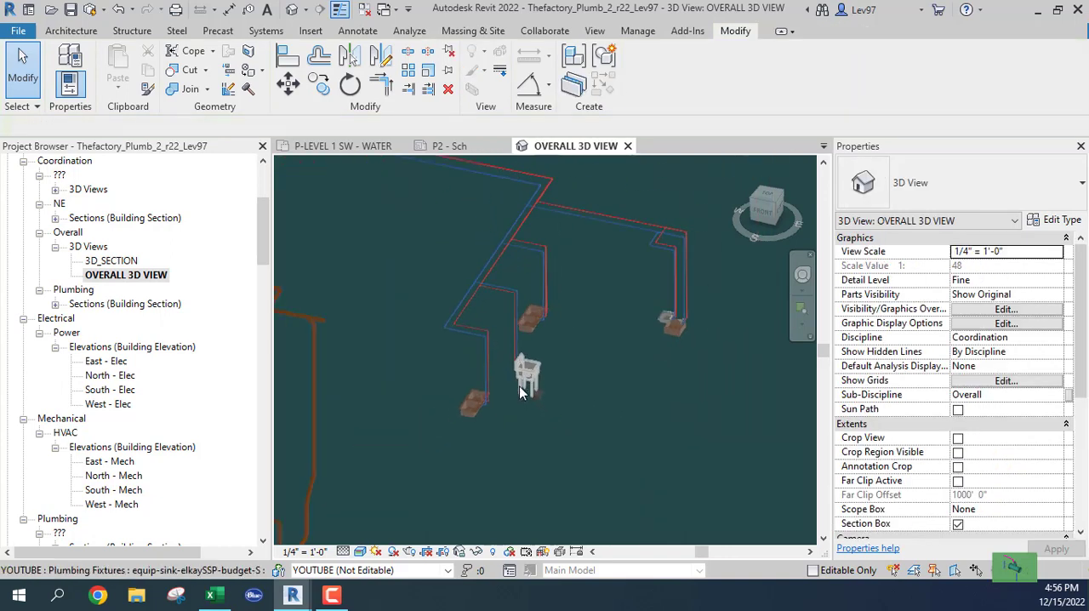
# Step: Review the hot and cold water runs to the sinks and hand sink in the P-LEVEL 1 SW - WATER floor plan
pyautogui.click(345, 149)
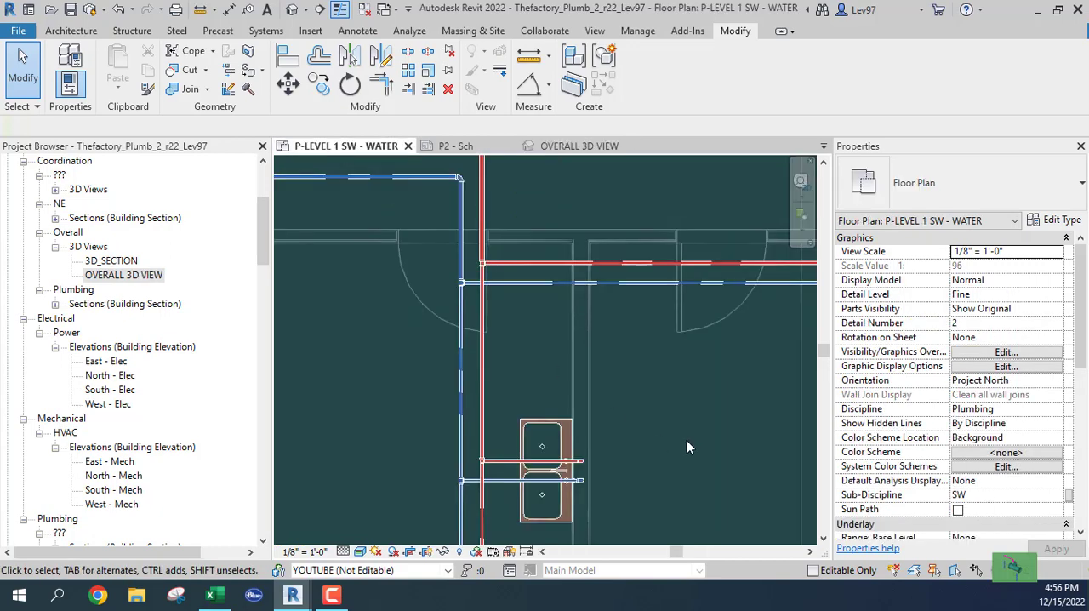
pyautogui.scroll(-3, 684, 437)
pyautogui.moveTo(685, 434); pyautogui.dragTo(608, 310, button='middle')
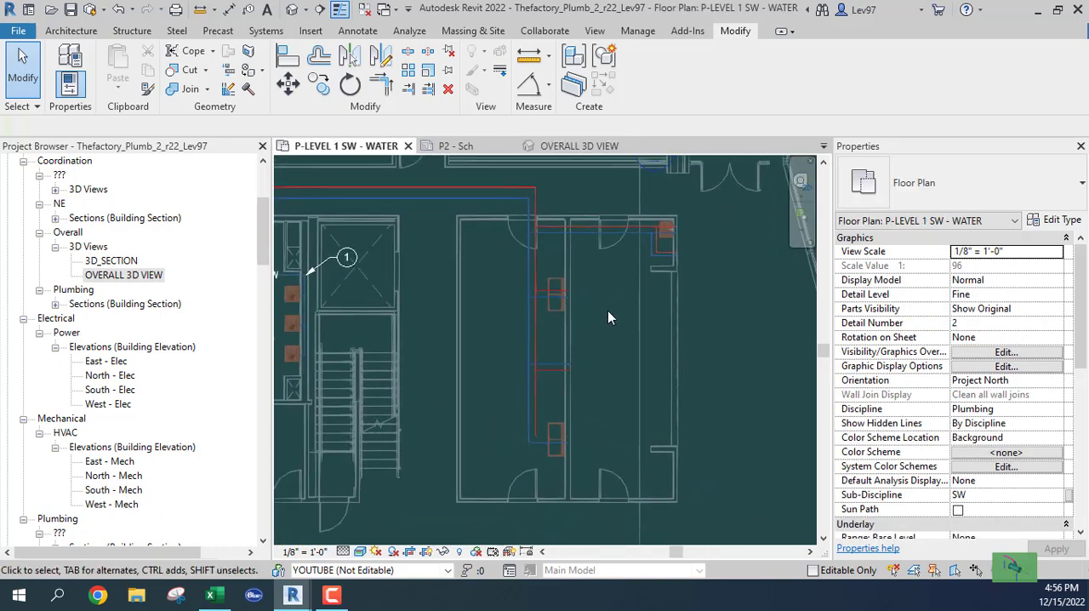
pyautogui.scroll(5, 515, 457)
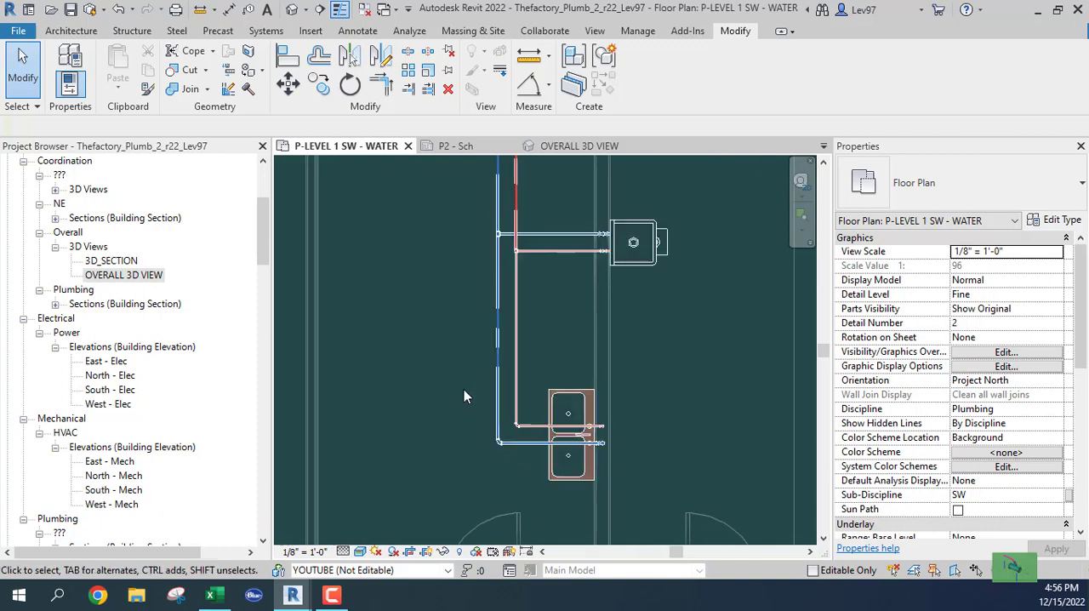
pyautogui.scroll(-3, 473, 341)
pyautogui.moveTo(474, 332); pyautogui.dragTo(465, 437, button='middle')
pyautogui.scroll(3, 534, 304)
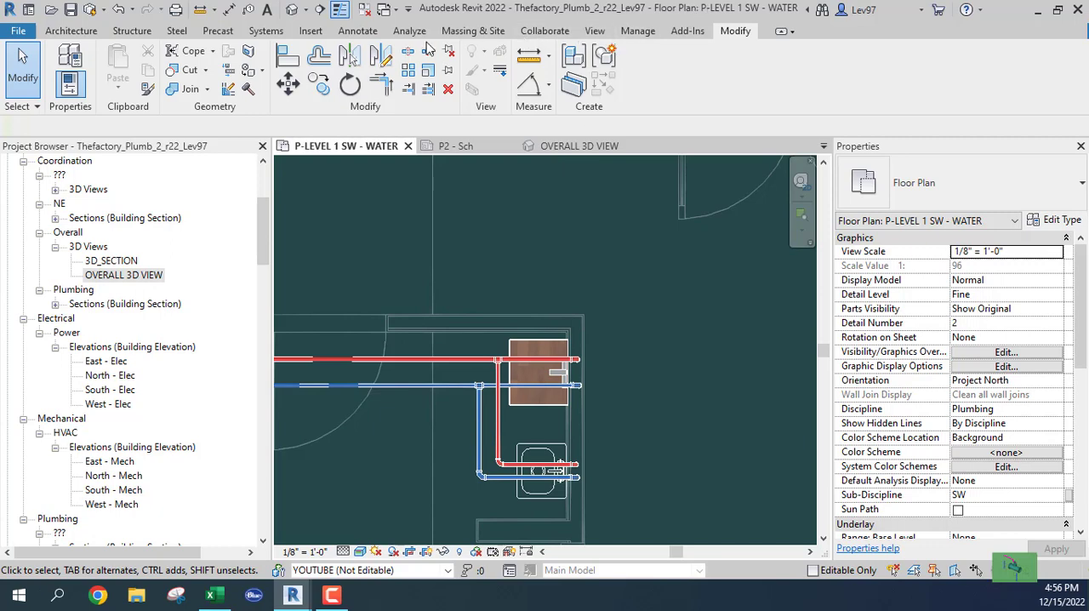
# Step: Tag the sink above the hand sink by category, with a free-end leader bending to a tag outside the room's corner
pyautogui.click(359, 32)
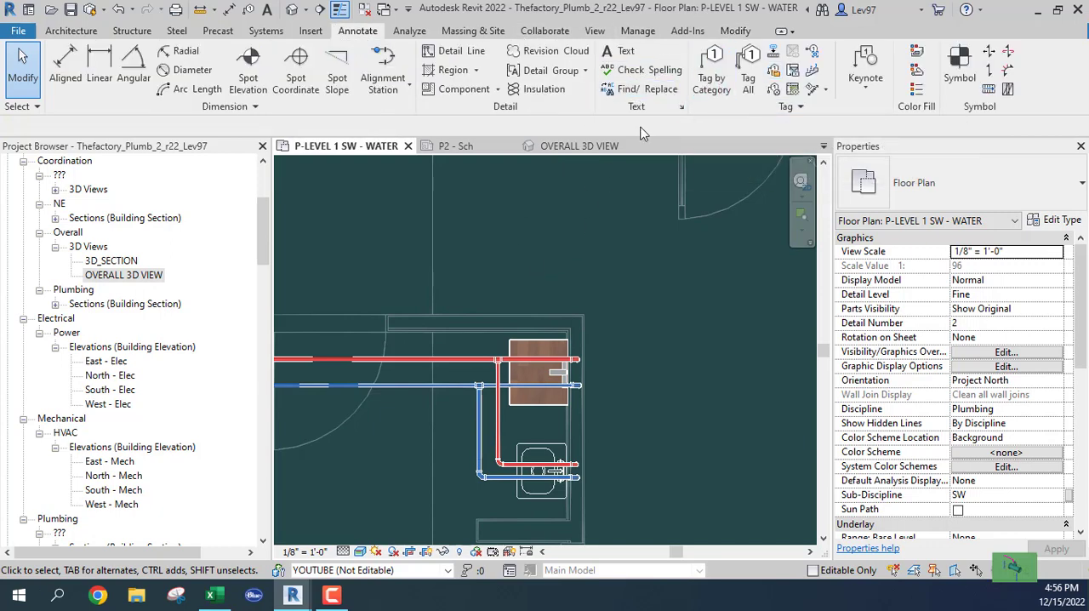
pyautogui.click(713, 85)
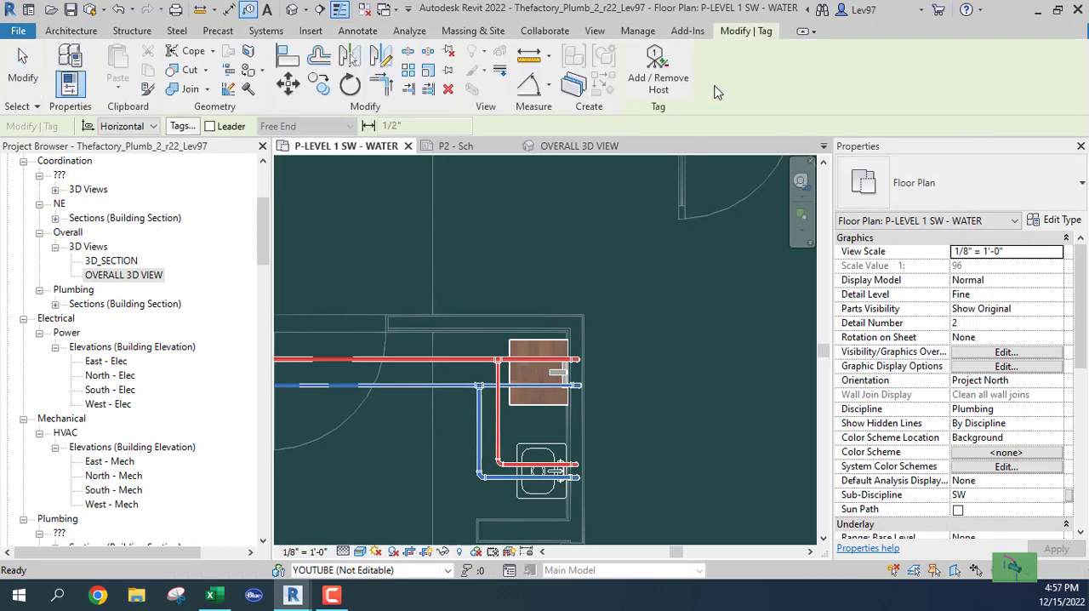
pyautogui.click(210, 126)
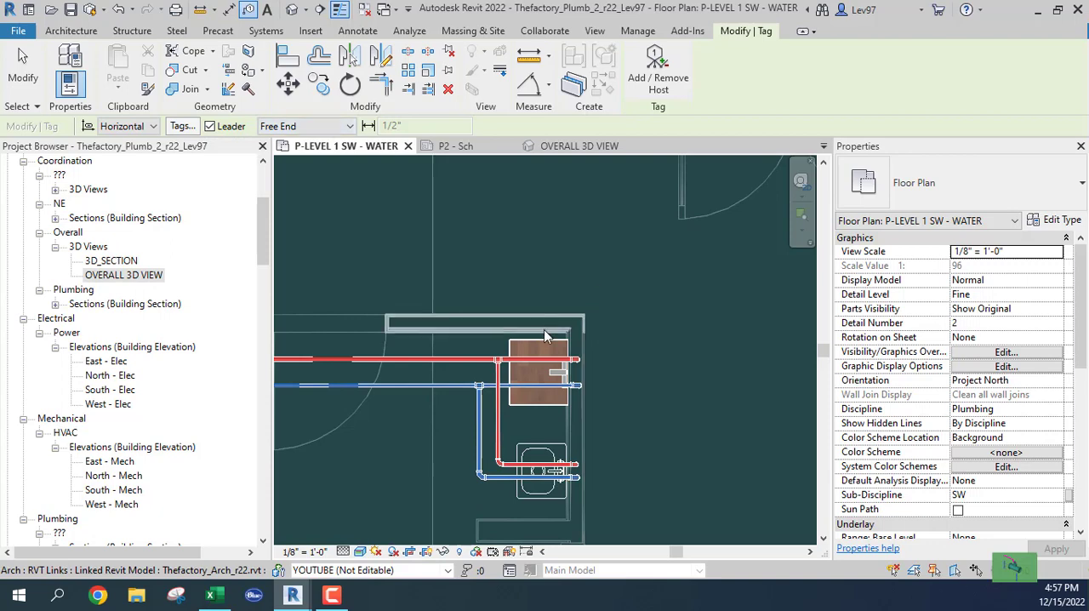
pyautogui.click(551, 351)
pyautogui.moveTo(554, 262); pyautogui.dragTo(599, 284)
pyautogui.click(599, 279)
pyautogui.click(620, 280)
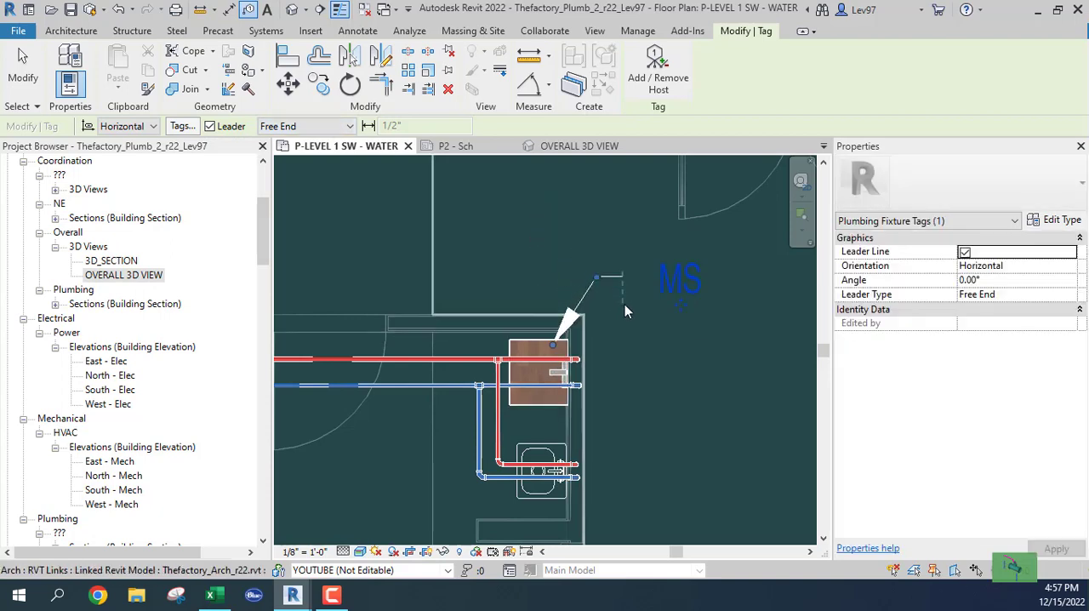
# Step: Tag the hand sink by category with a free-end leader, placing its tag outside the wall beneath the MS tag
pyautogui.click(572, 444)
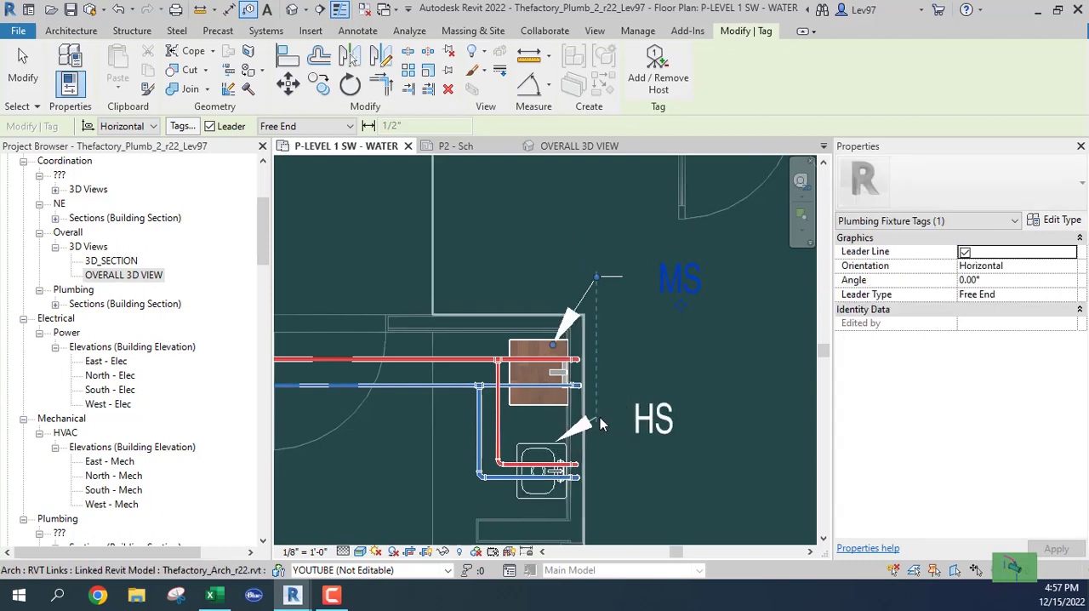
pyautogui.click(598, 416)
pyautogui.click(633, 409)
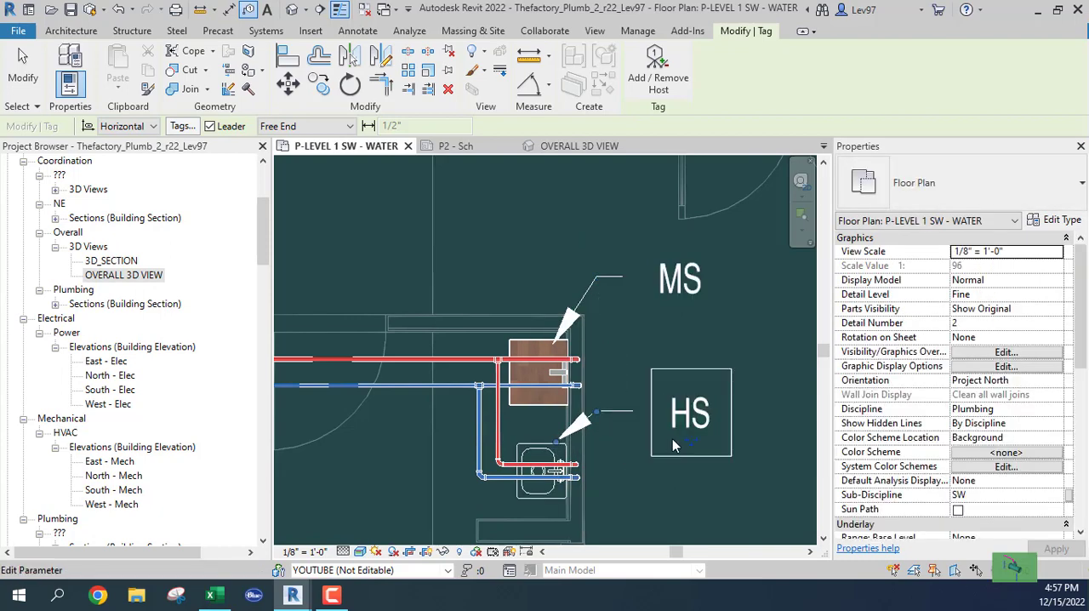
pyautogui.press('Escape')
# Step: Delete the MS tag from the water plan
pyautogui.click(672, 284)
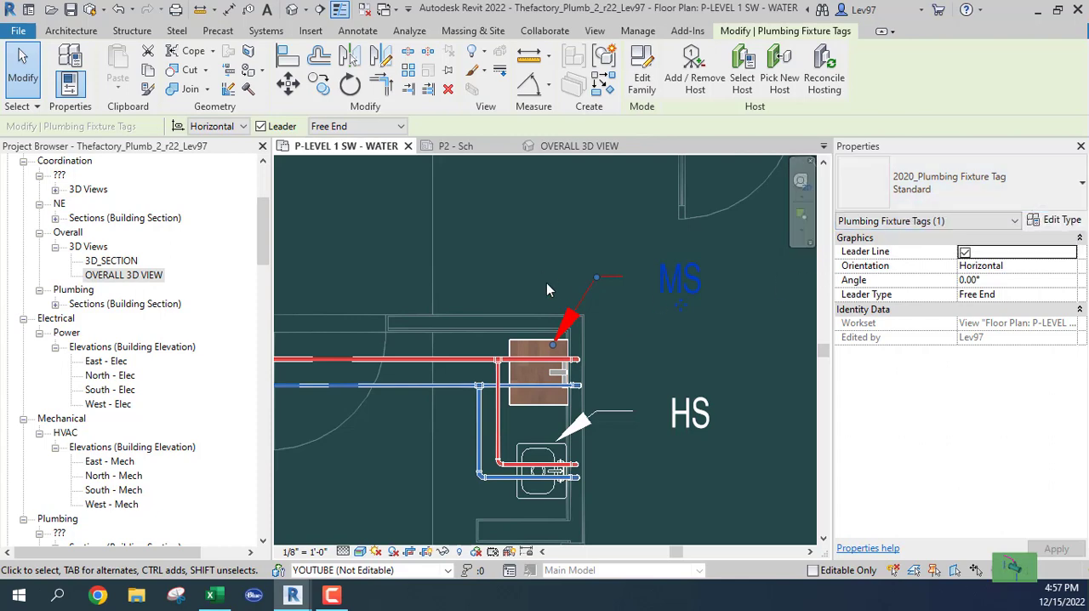
pyautogui.click(623, 314)
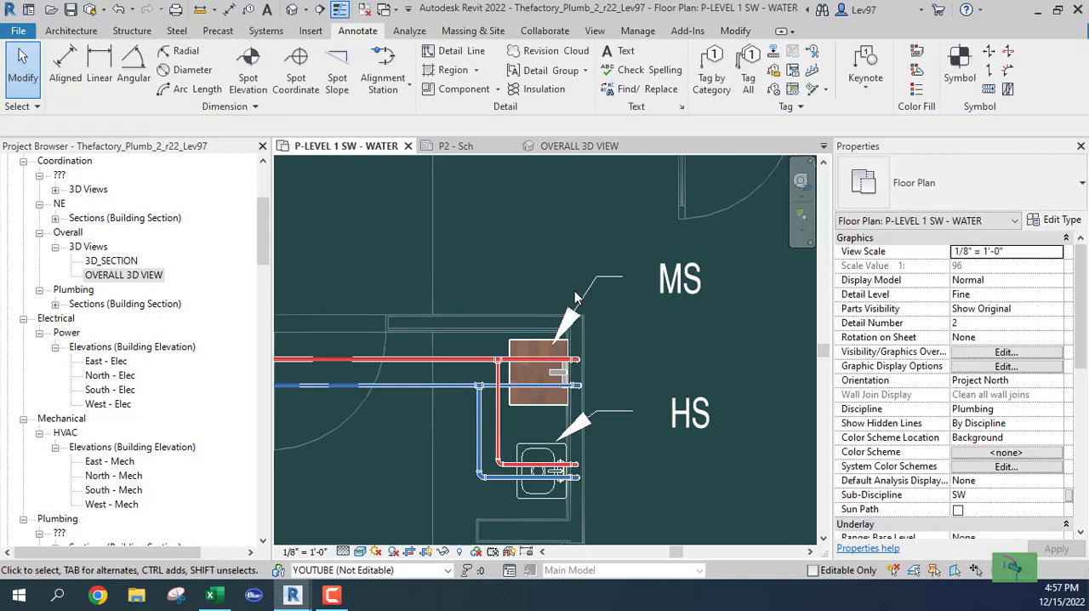
pyautogui.click(572, 296)
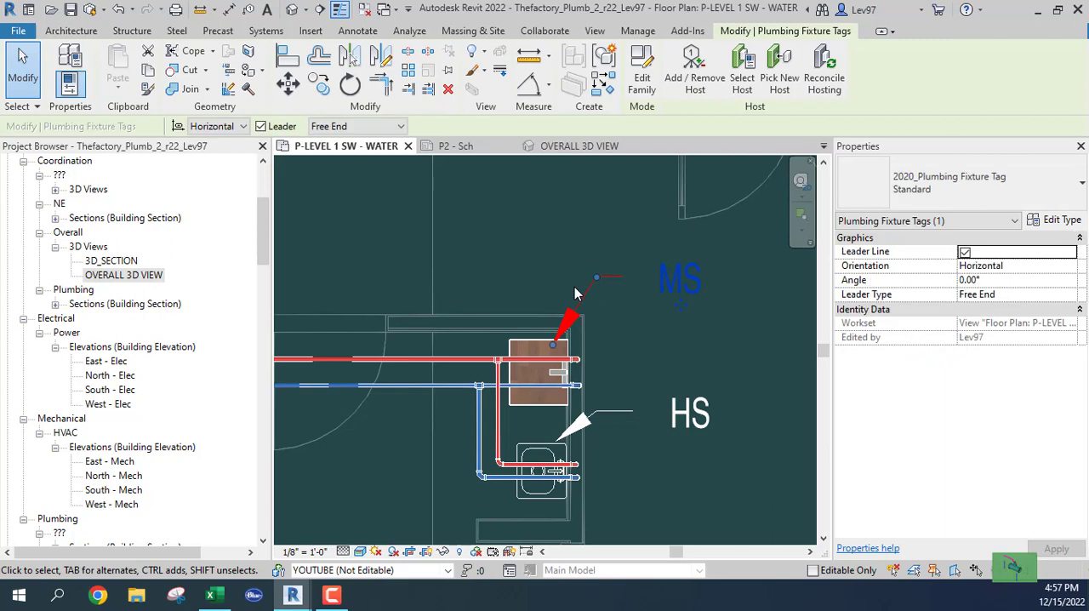
pyautogui.click(634, 327)
# Step: Inspect the hand sink tag's label in the family editor and close the family without saving
pyautogui.click(632, 408)
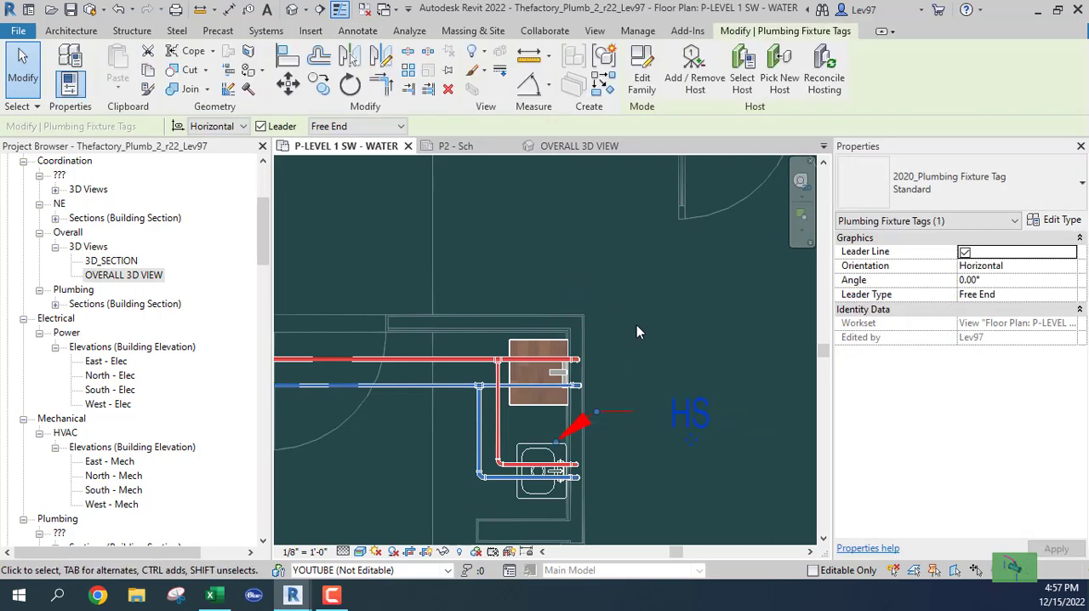
pyautogui.click(642, 85)
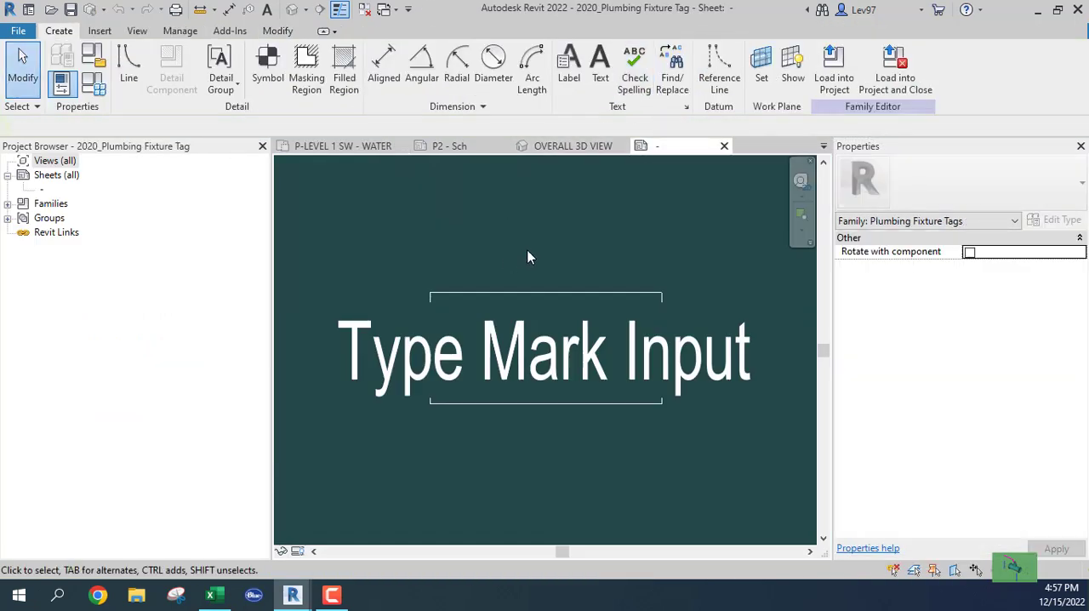
pyautogui.scroll(-2, 538, 248)
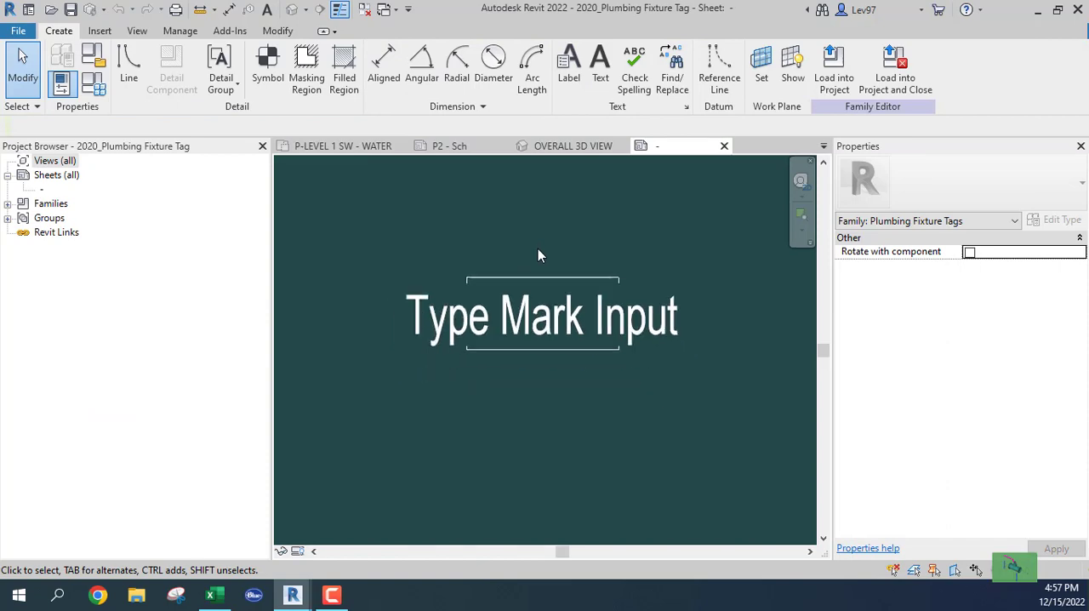
pyautogui.click(724, 146)
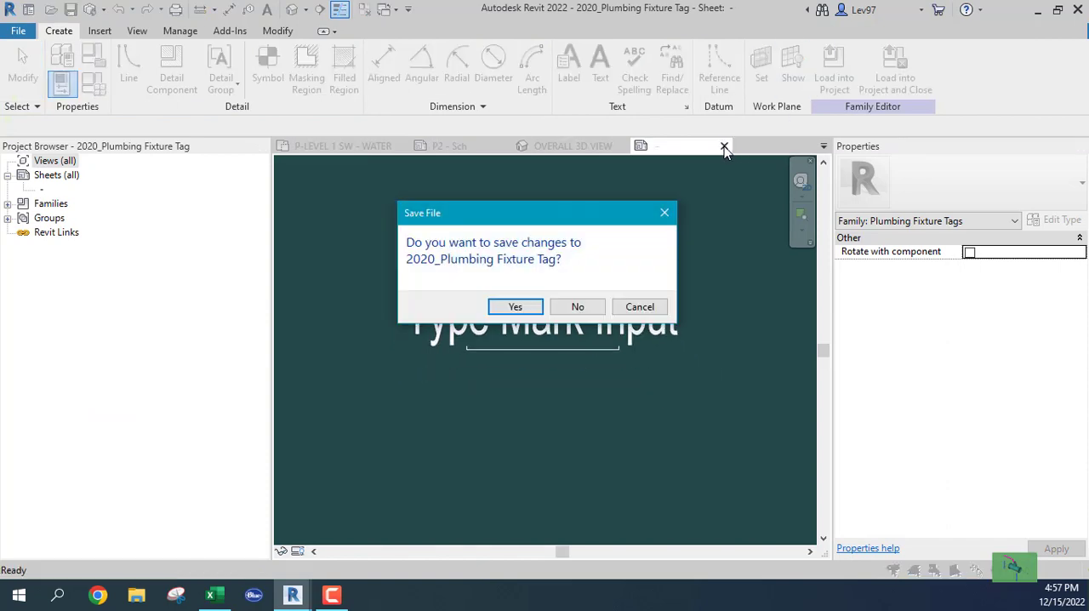
pyautogui.click(577, 308)
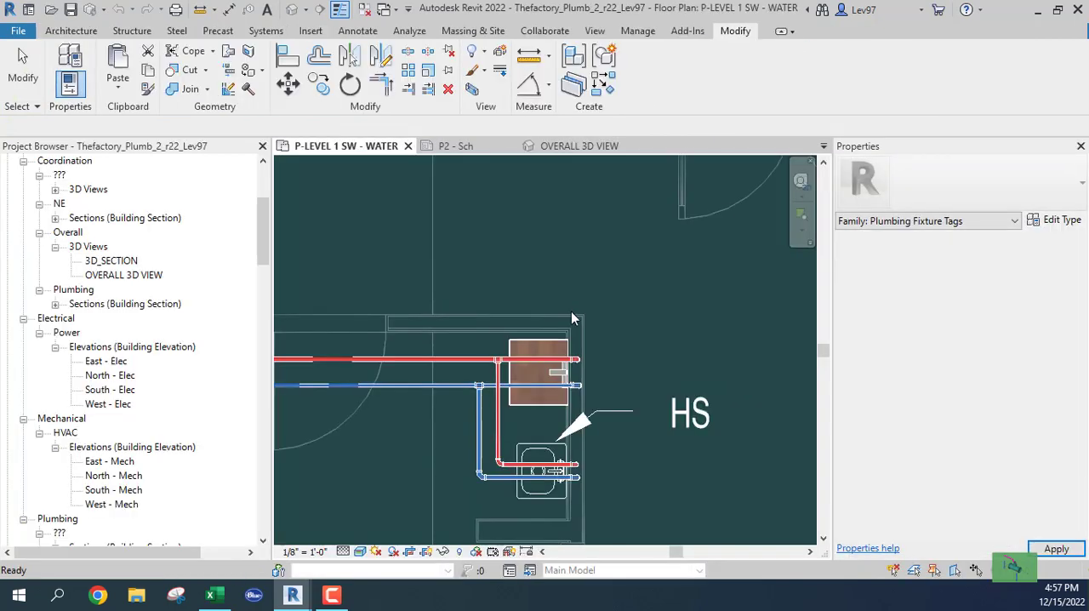
# Step: Check the leader arrowhead among the hand sink tag's type properties
pyautogui.click(683, 416)
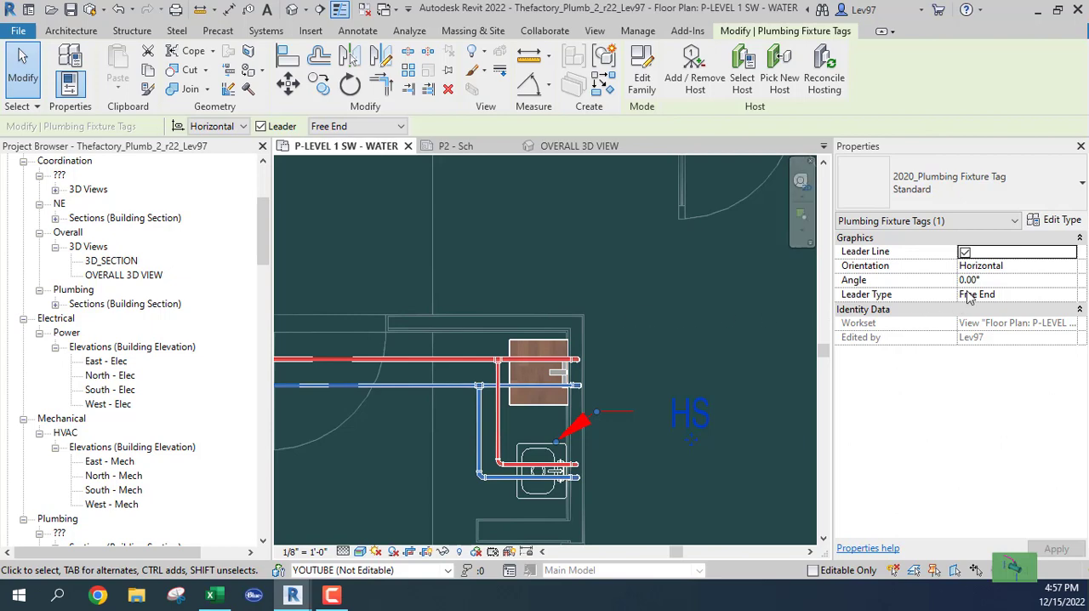
pyautogui.click(1055, 220)
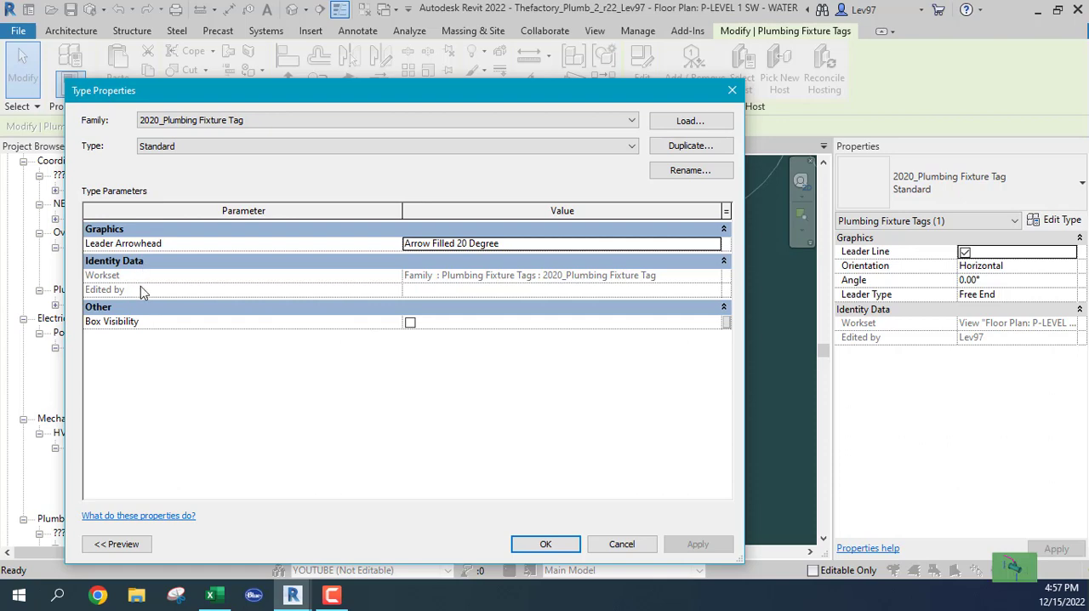
pyautogui.click(561, 247)
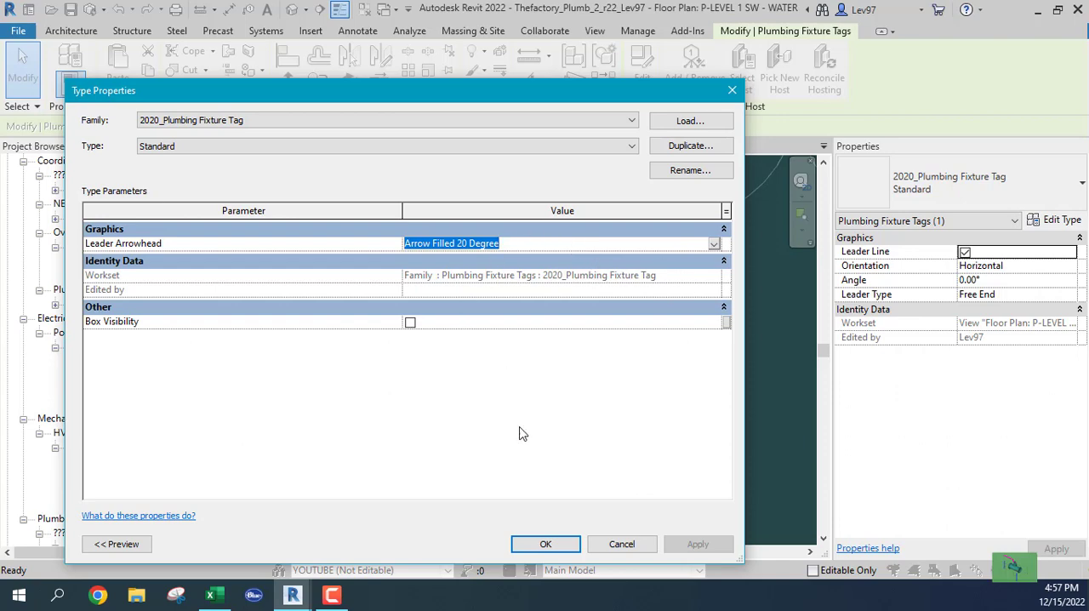
pyautogui.click(622, 546)
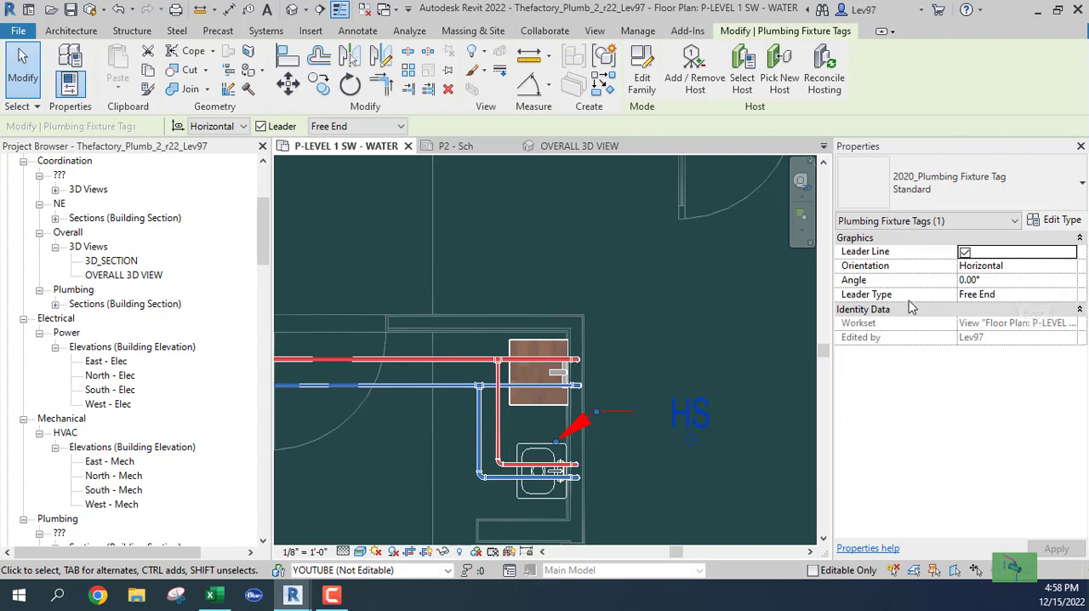
# Step: Try the Boxed type of 2020_Plumbing Fixture Tag on the hand sink tag, and undo the type change
pyautogui.click(1013, 295)
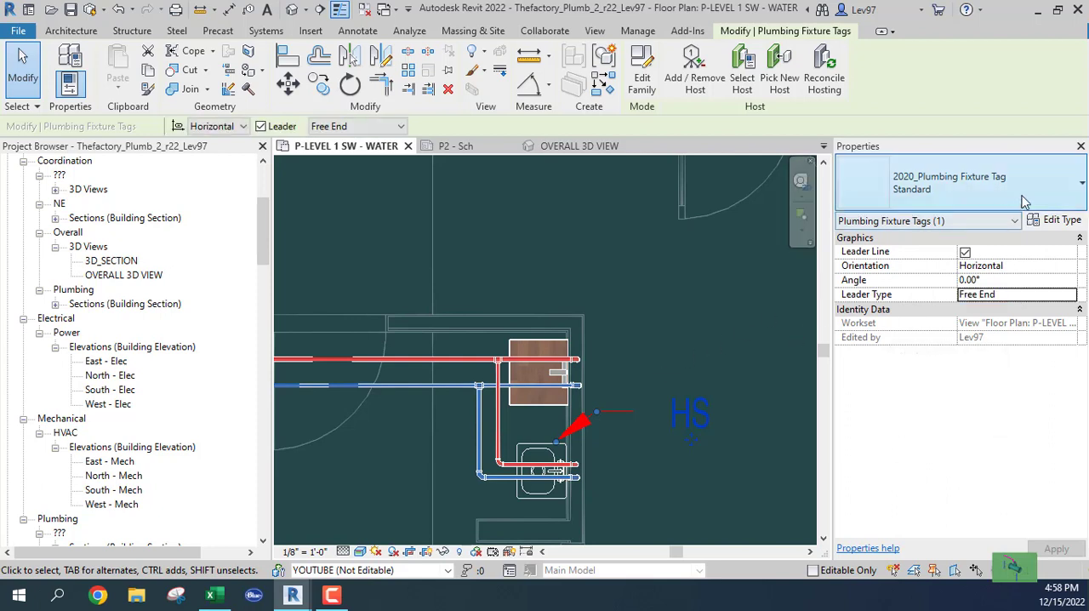
pyautogui.click(1069, 185)
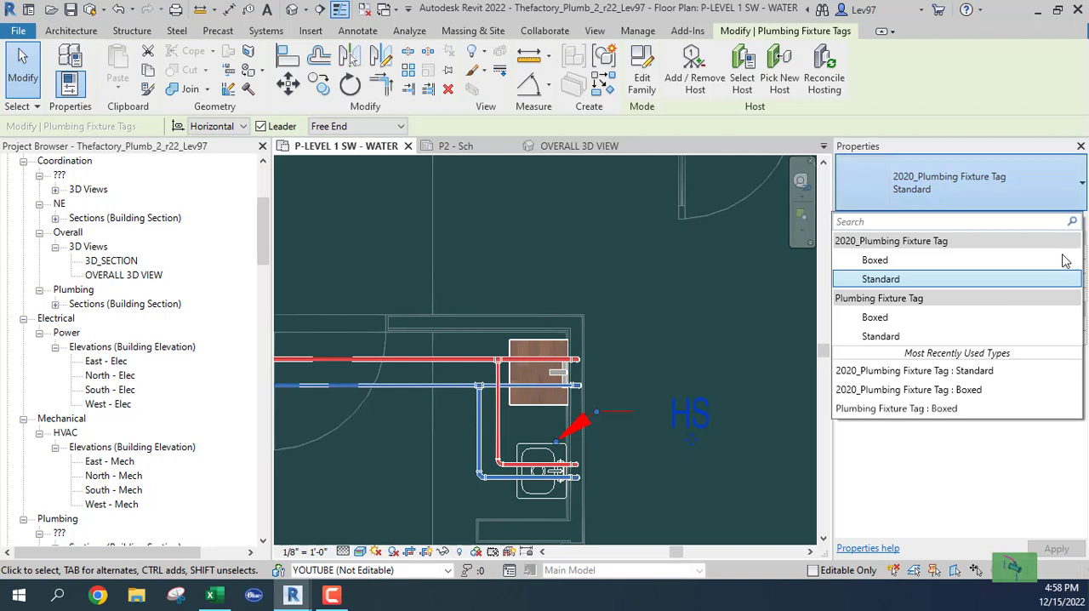
pyautogui.click(876, 261)
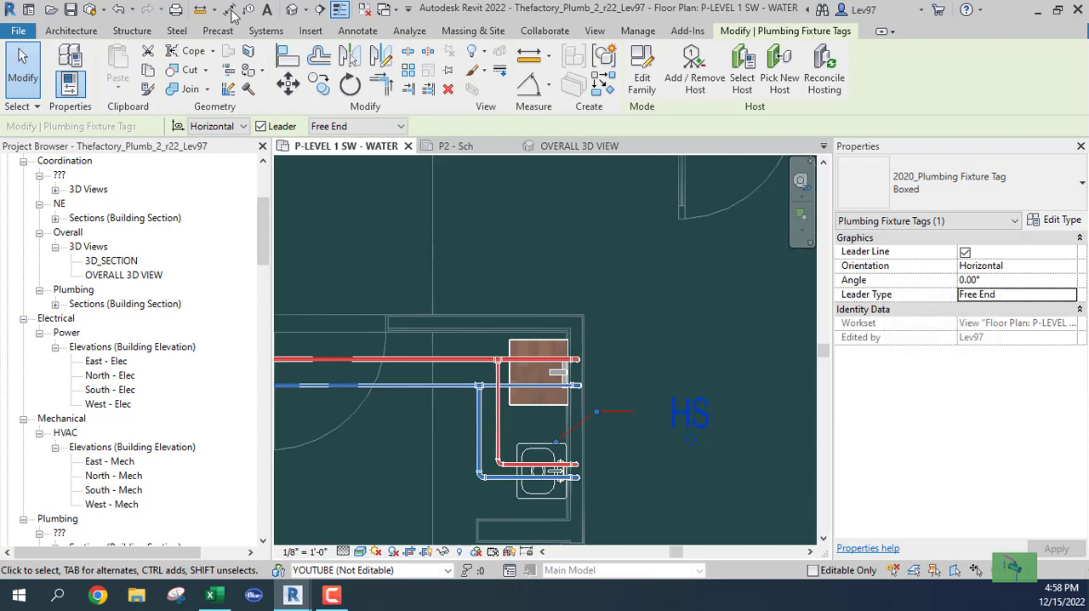
pyautogui.click(119, 12)
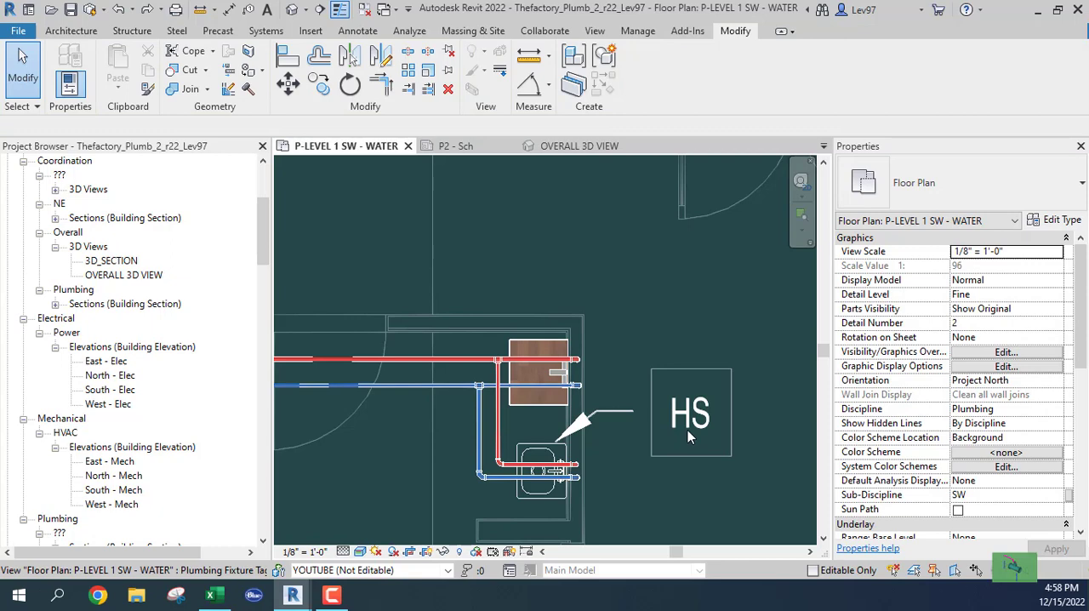
# Step: Look through the Standard tag type's parameters for a setting that controls the gap between leader and text
pyautogui.click(688, 432)
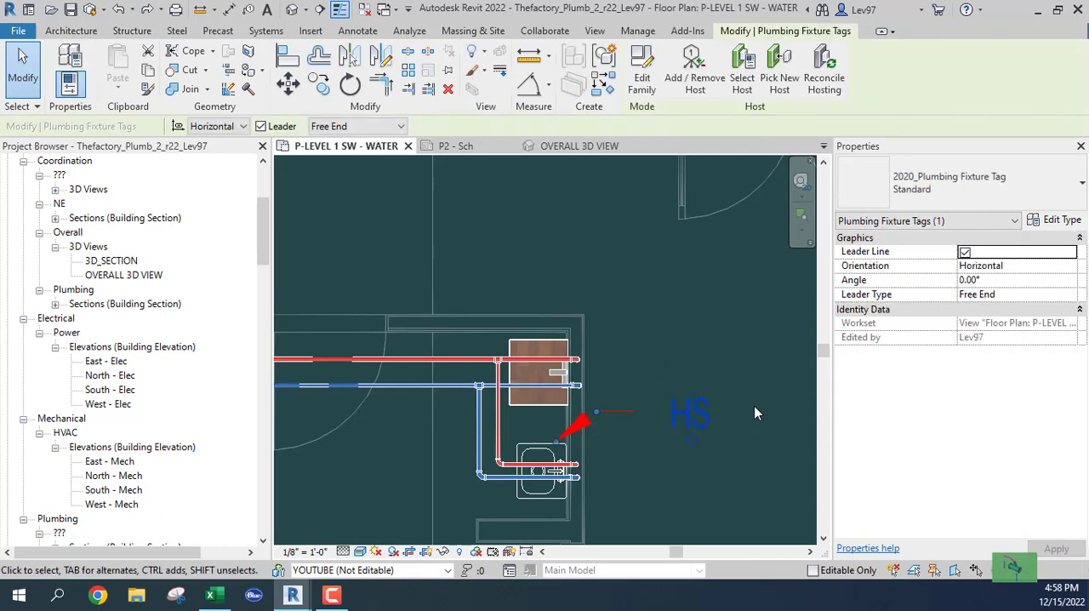
pyautogui.click(1060, 221)
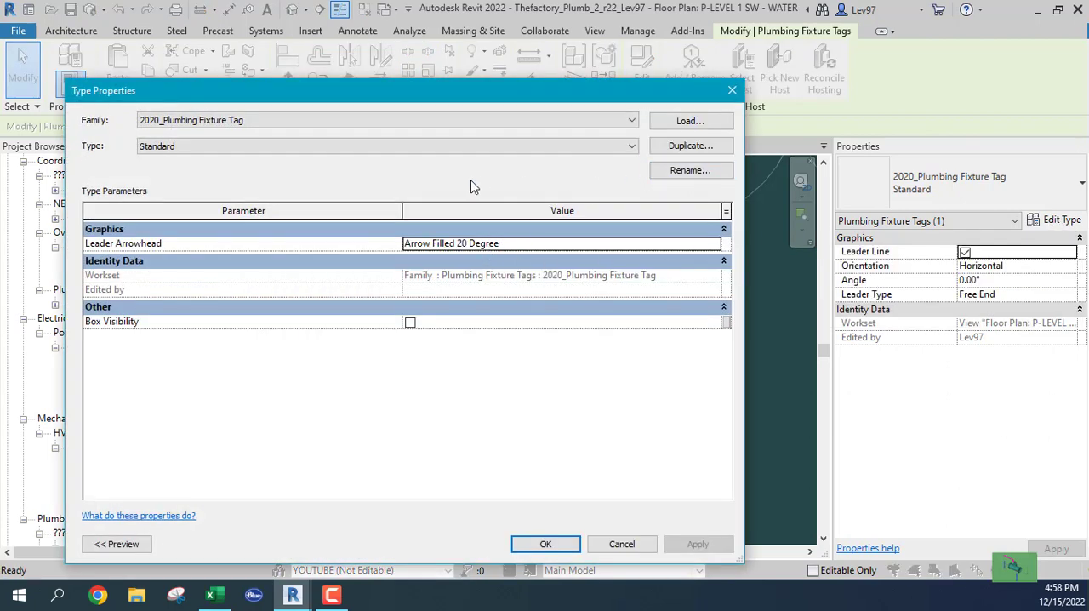
pyautogui.click(622, 544)
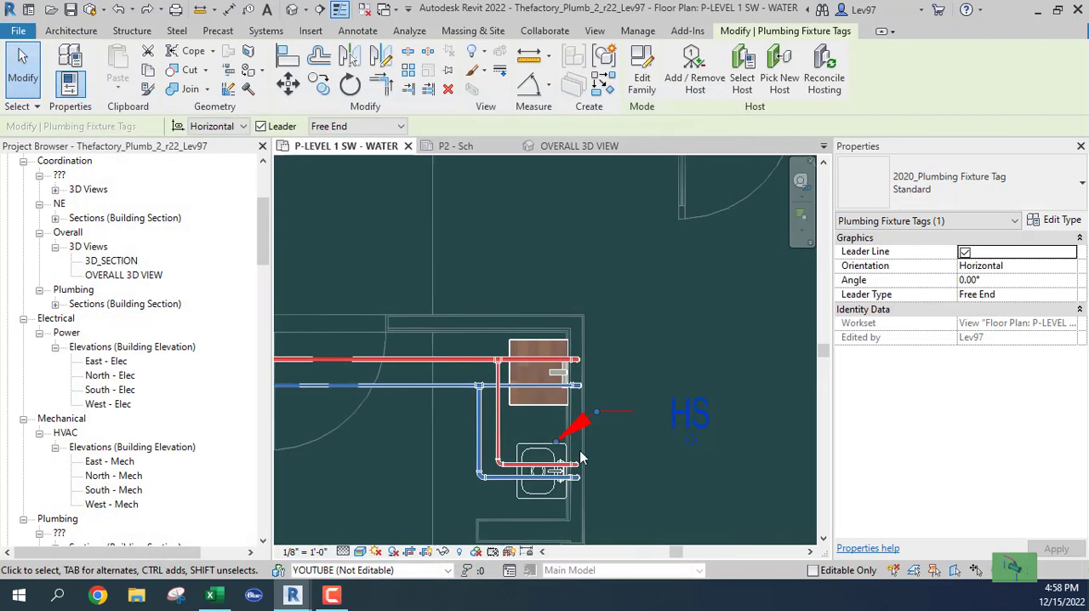
# Step: In the 2020_Plumbing Fixture Tag family, set the Leader/Border Offset of the standard tag label type to 1/8"
pyautogui.click(644, 85)
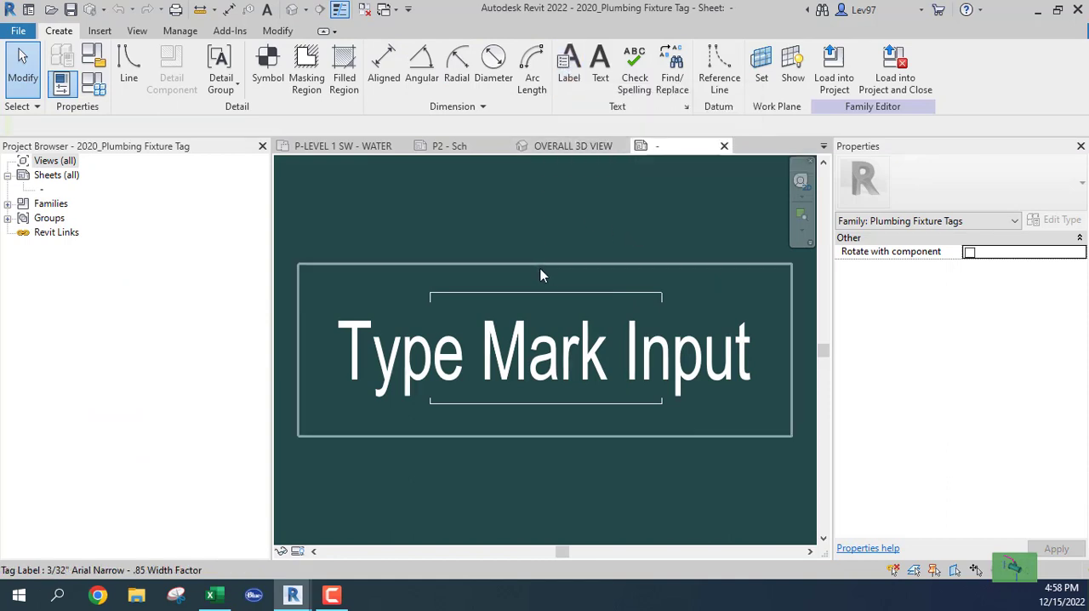
pyautogui.click(575, 83)
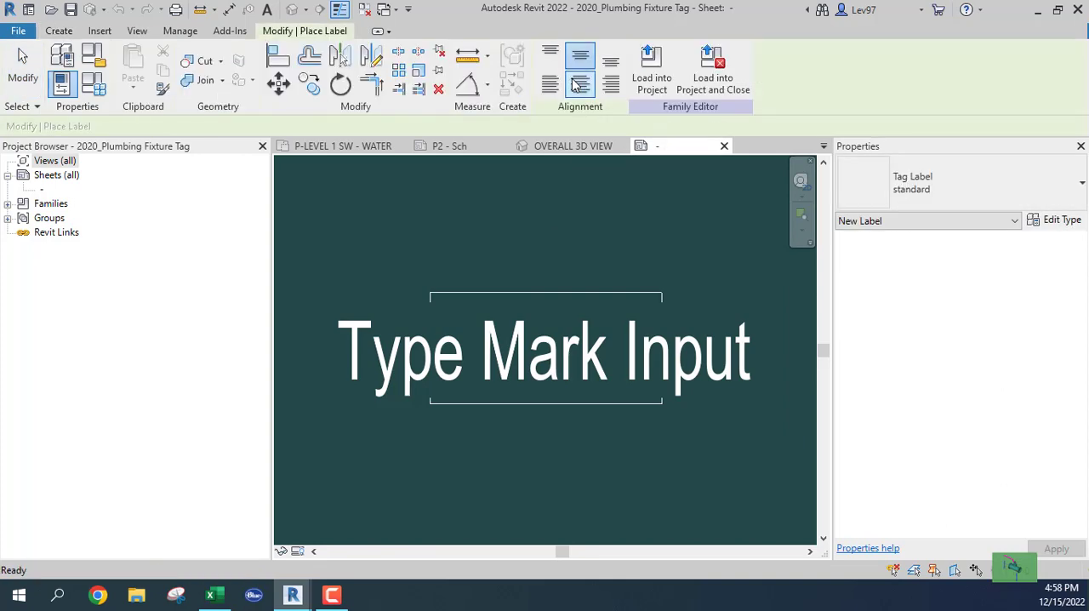
pyautogui.click(1060, 220)
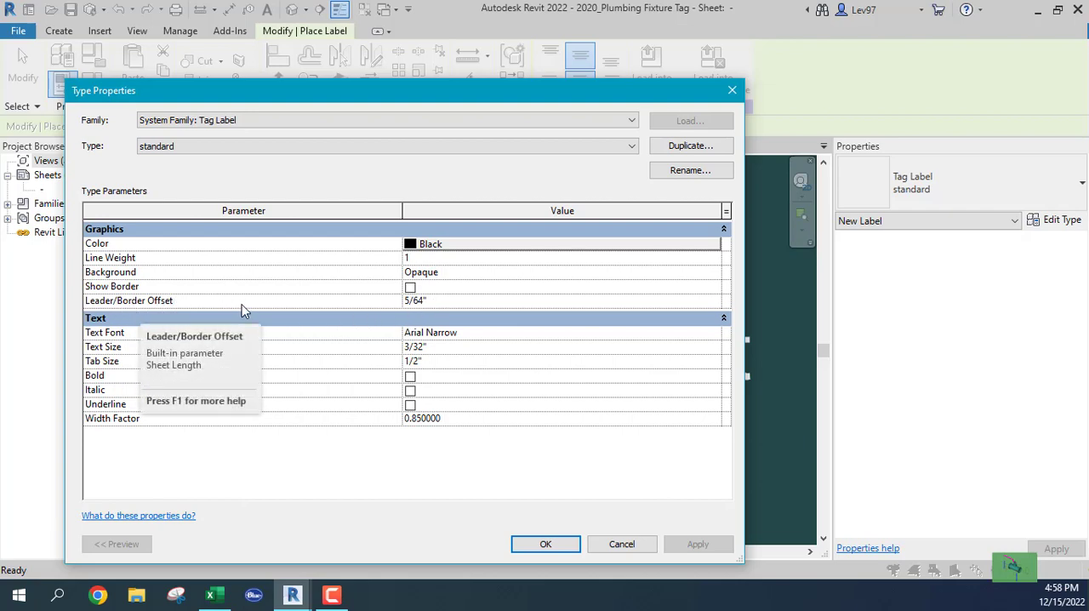
pyautogui.click(441, 305)
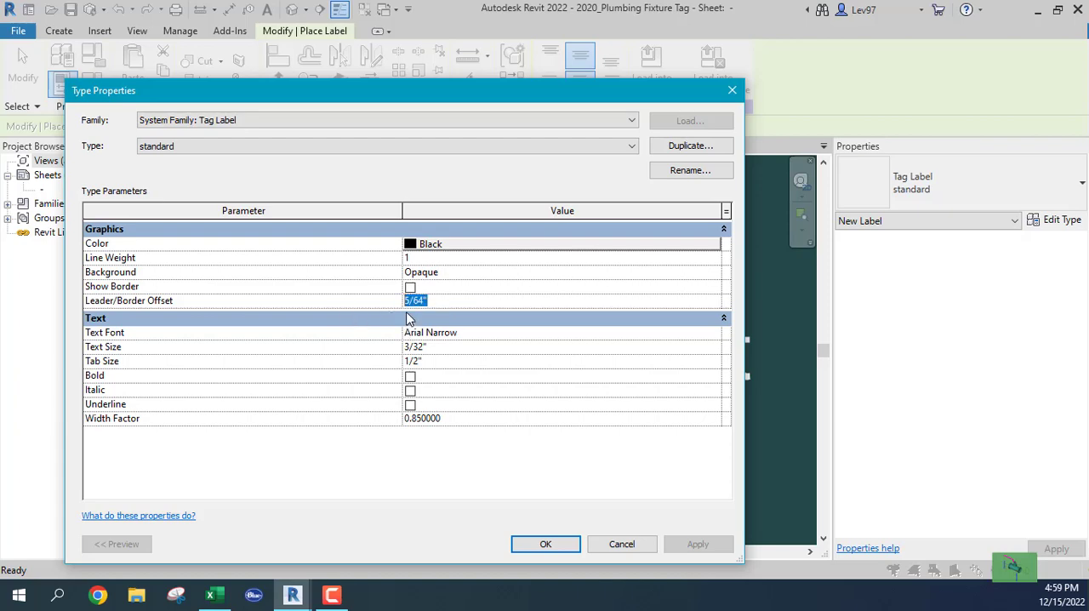
pyautogui.press('BackSpace')
pyautogui.click(541, 273)
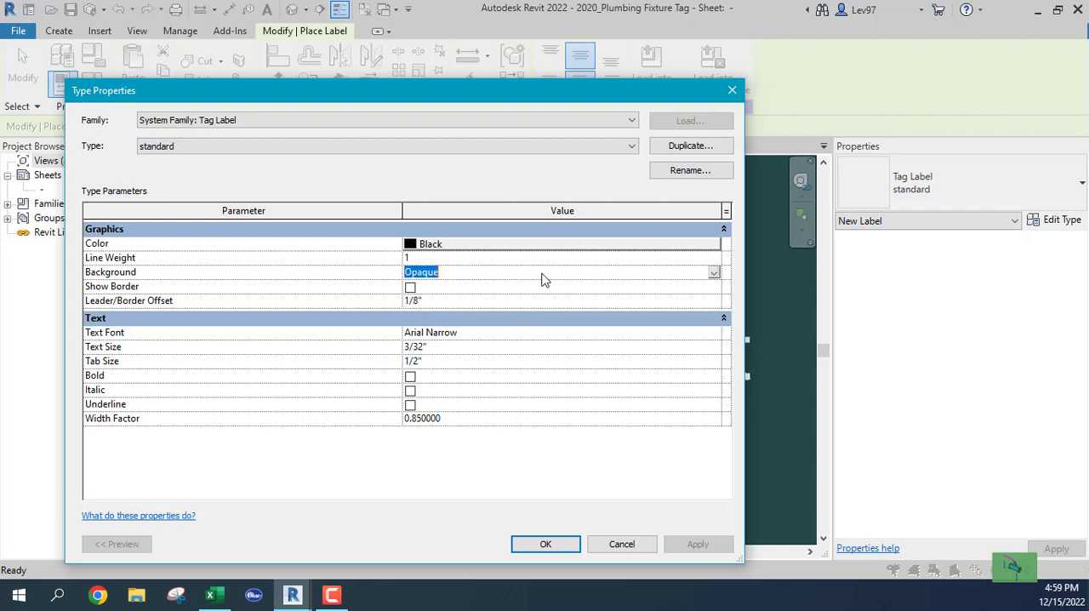
pyautogui.click(546, 543)
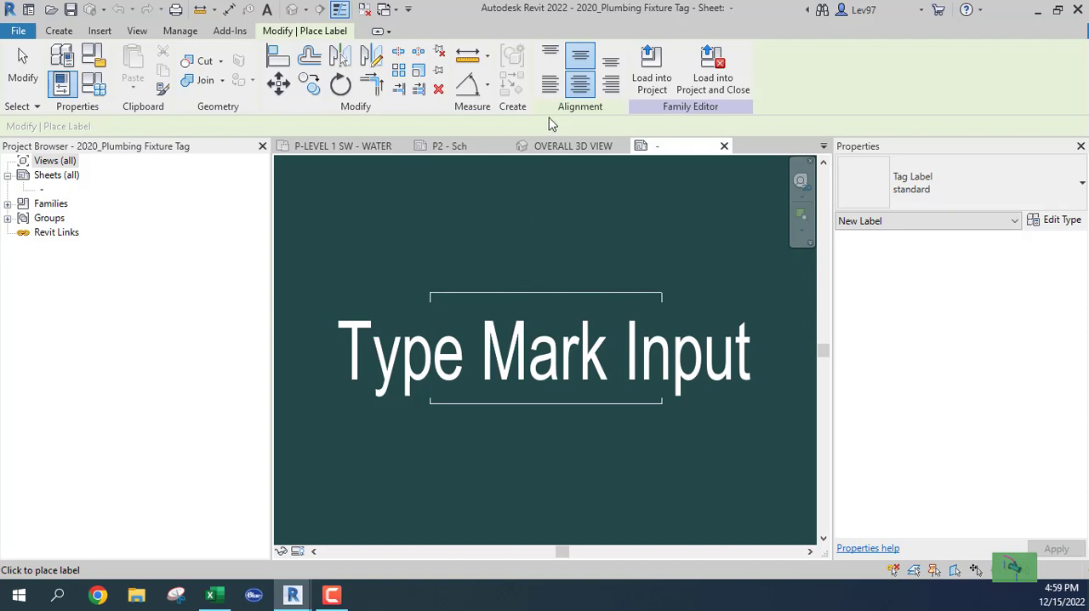
# Step: Save the edited 2020_Plumbing Fixture Tag family over its existing file and reload it into the project, making it editable and overwriting its parameter values
pyautogui.click(717, 89)
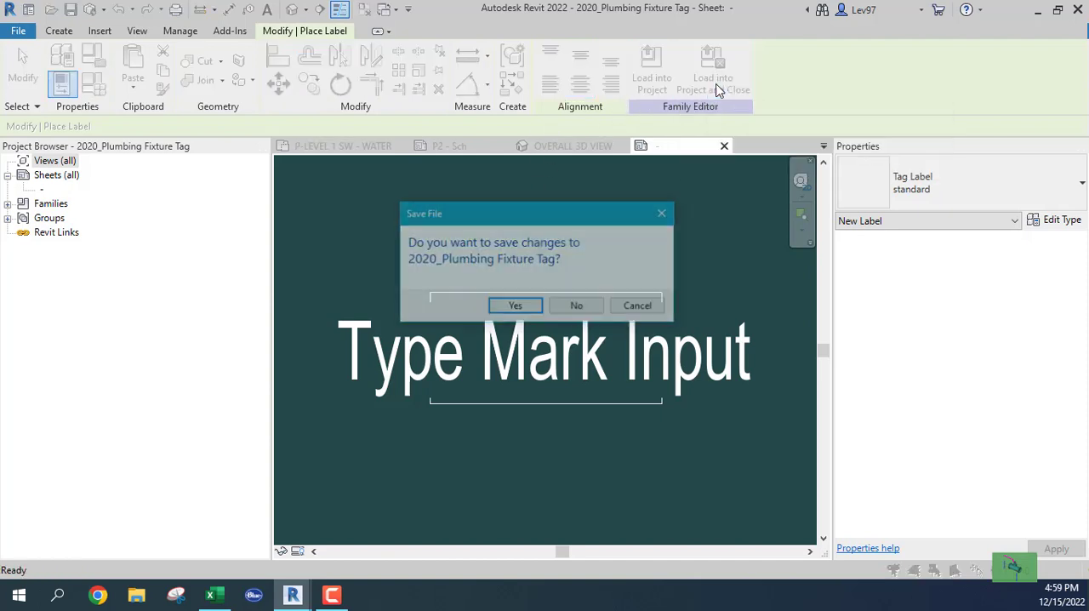
pyautogui.click(516, 308)
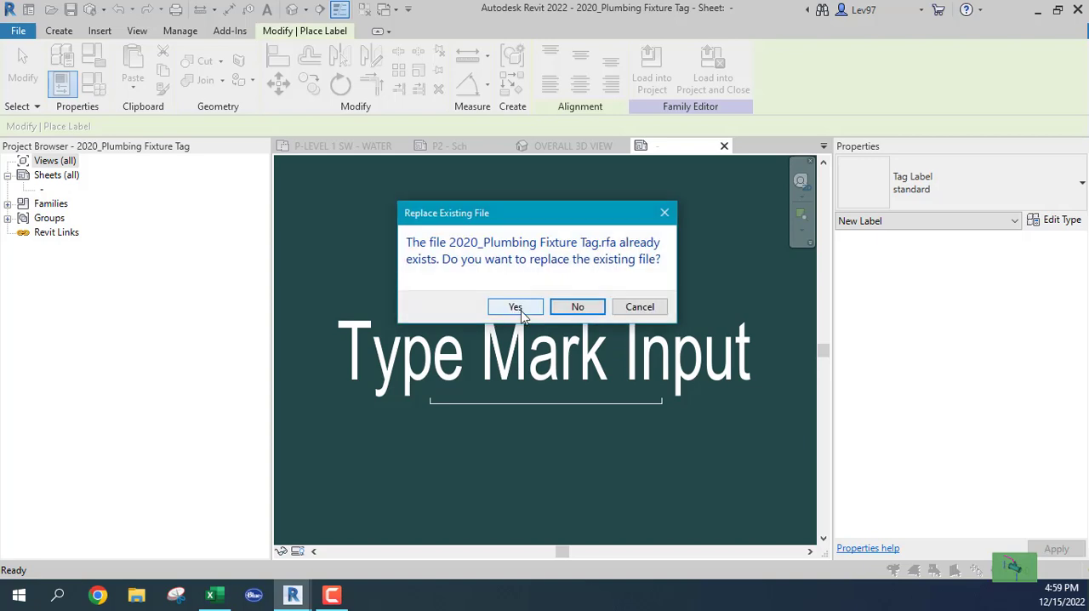
pyautogui.click(521, 310)
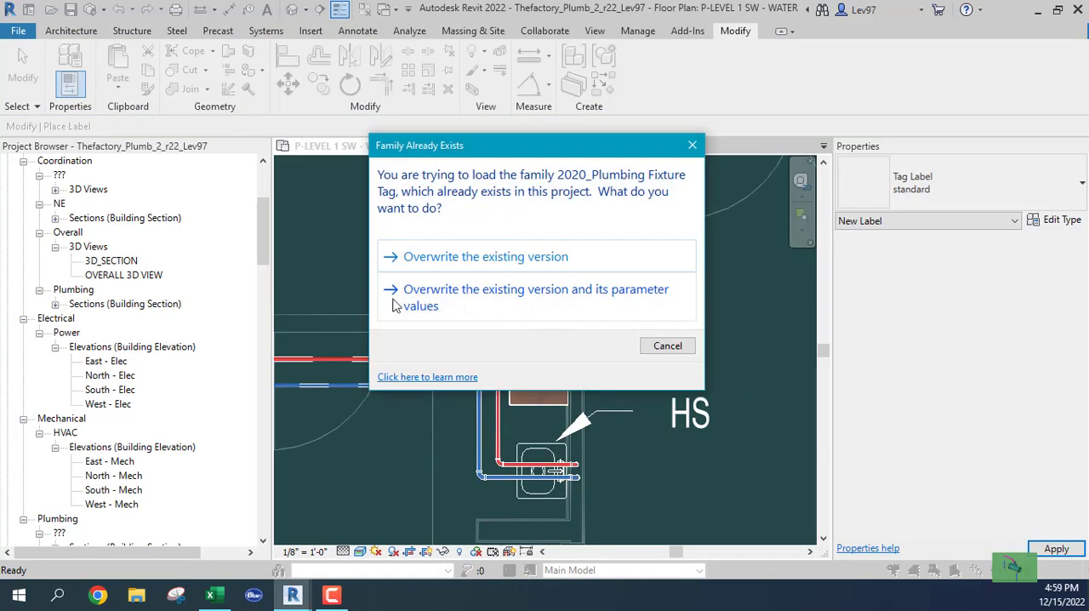
pyautogui.click(430, 296)
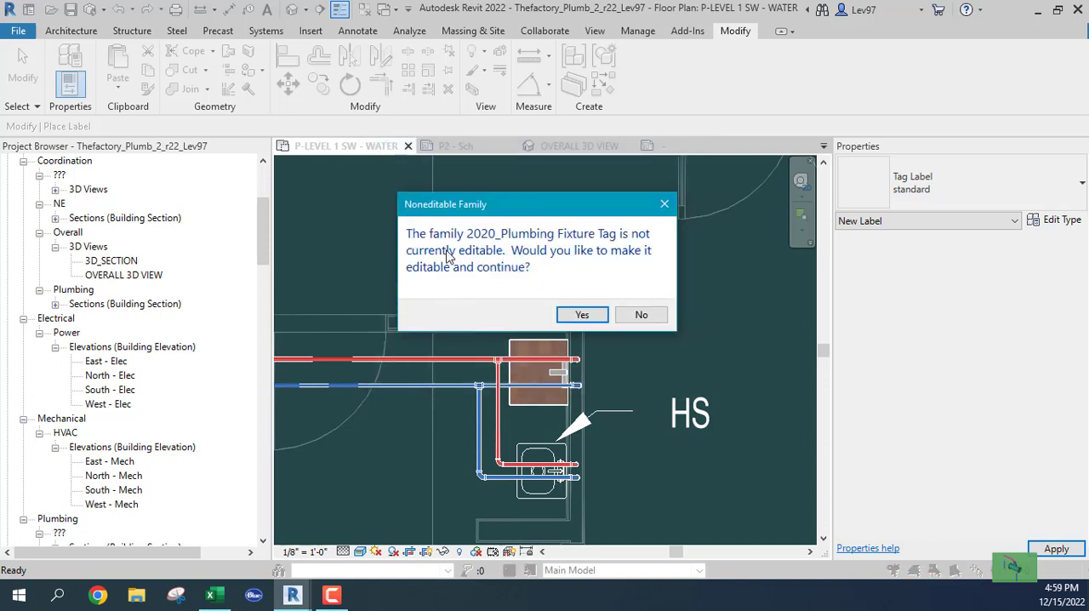
pyautogui.click(581, 316)
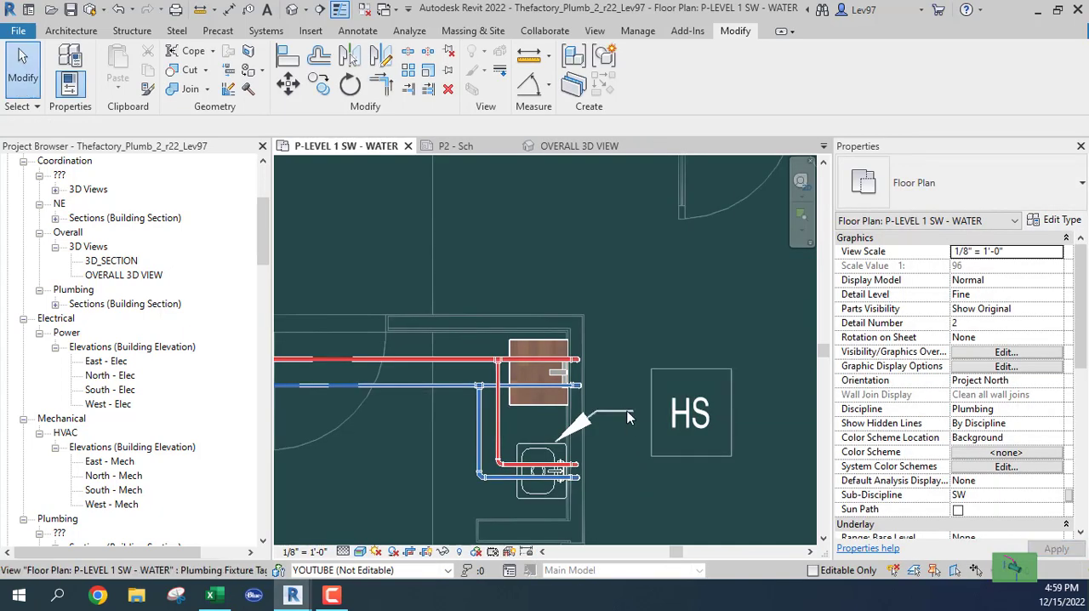
# Step: Place a plumbing fixture tag similar to the hand sink's on the MS fixture above it, with a free-end leader bent to horizontal
pyautogui.rightClick(627, 417)
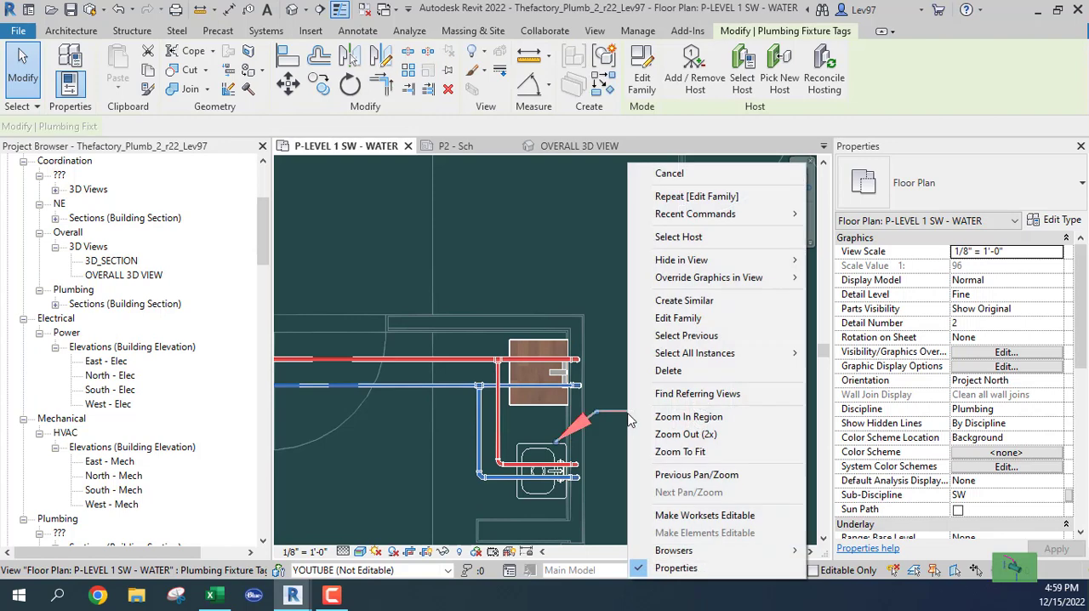
pyautogui.click(681, 300)
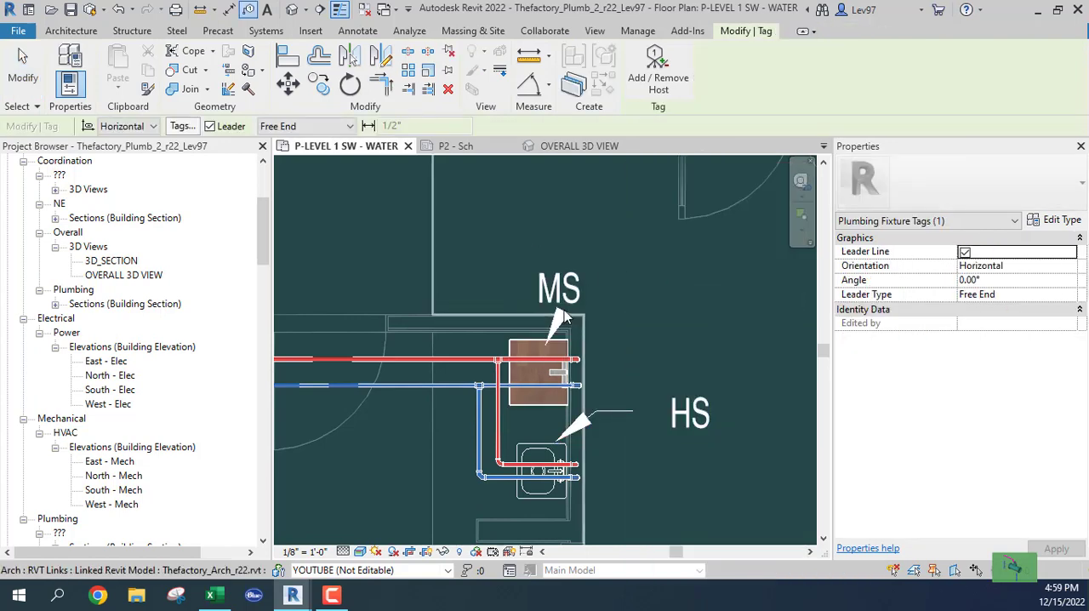
pyautogui.click(587, 288)
pyautogui.click(617, 288)
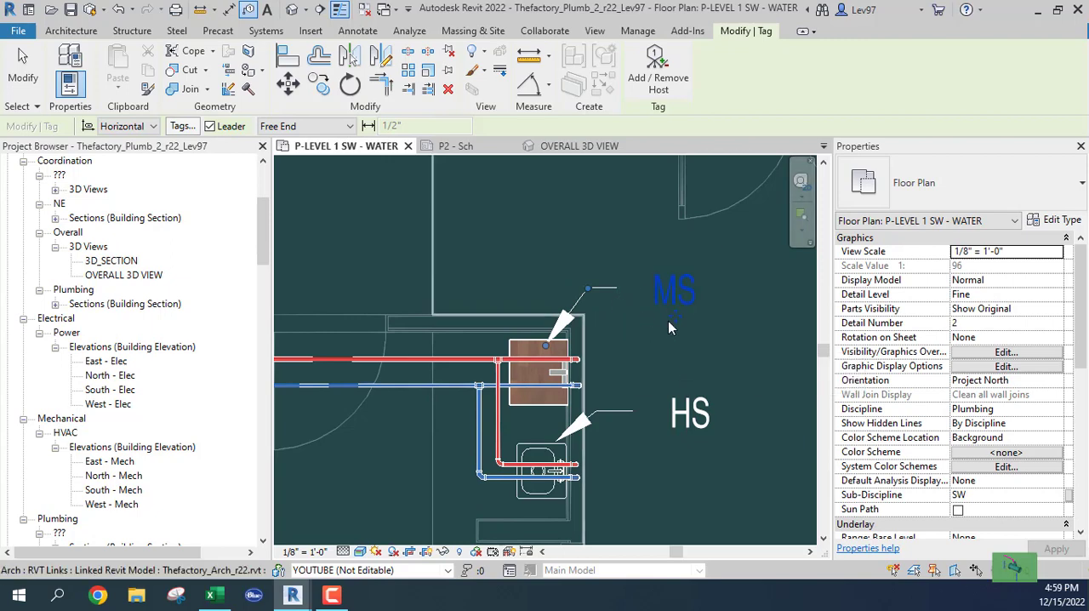
pyautogui.click(668, 296)
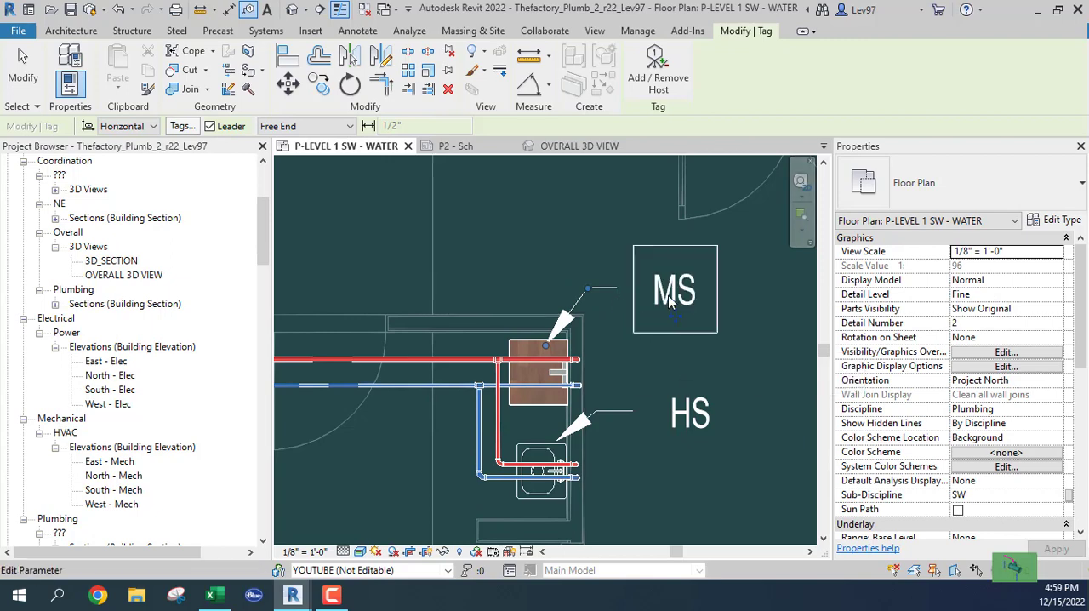
pyautogui.click(648, 375)
# Step: Delete the HS and MS fixture tags from the water plan
pyautogui.click(617, 414)
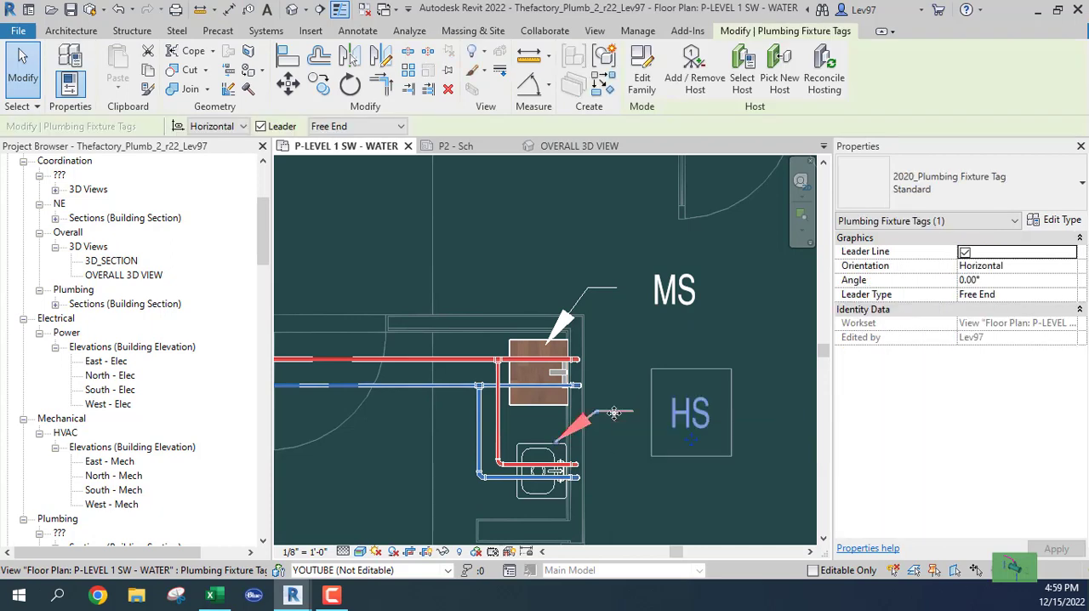
pyautogui.press('Delete')
pyautogui.click(606, 287)
pyautogui.press('Delete')
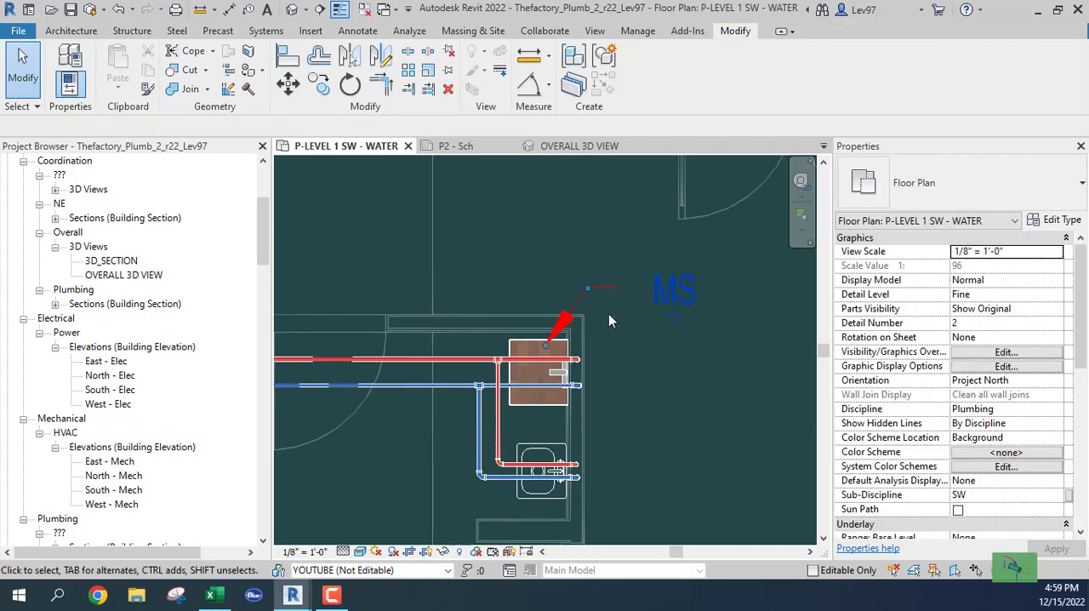